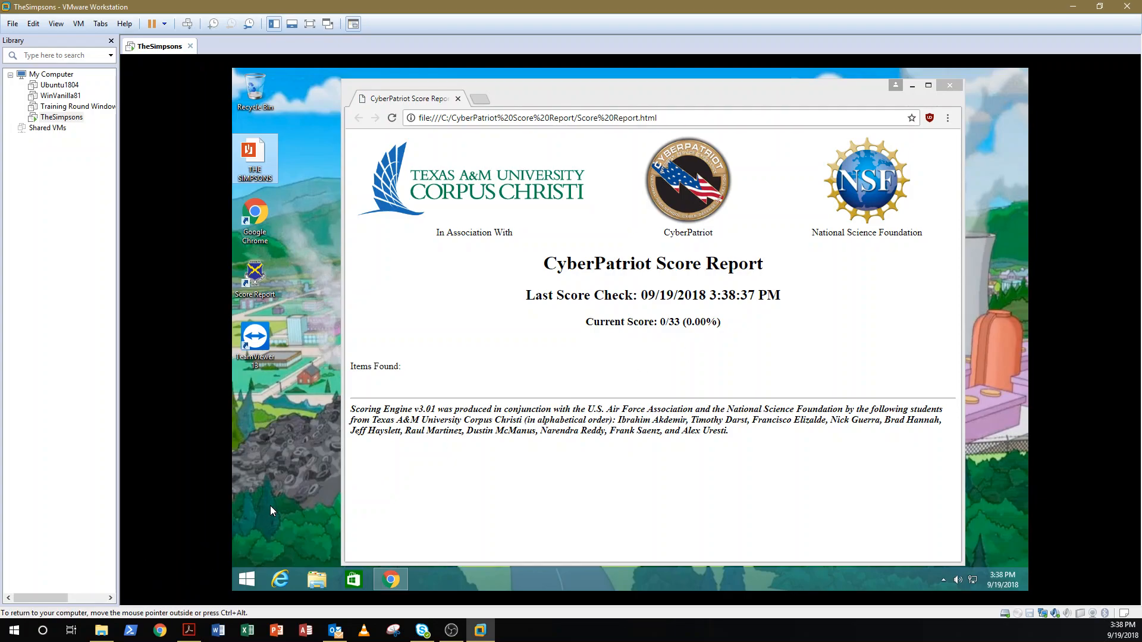
Open Computer Management in the TheSimpsons virtual machine
{"action": "right_click", "coordinate": [248, 581]}
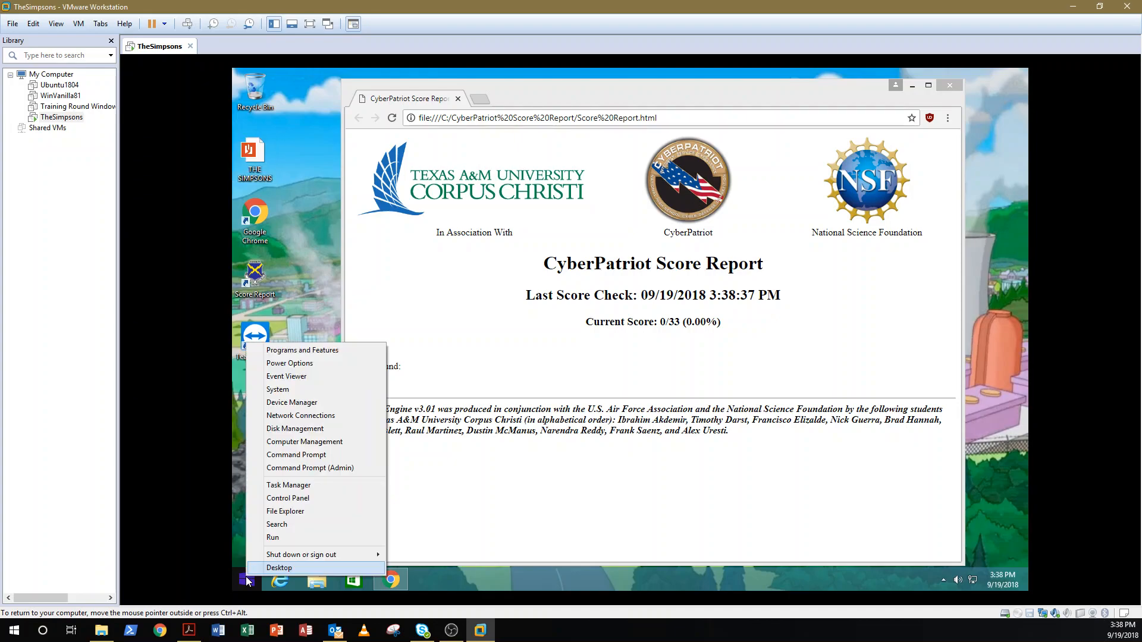
{"action": "left_click", "coordinate": [302, 441]}
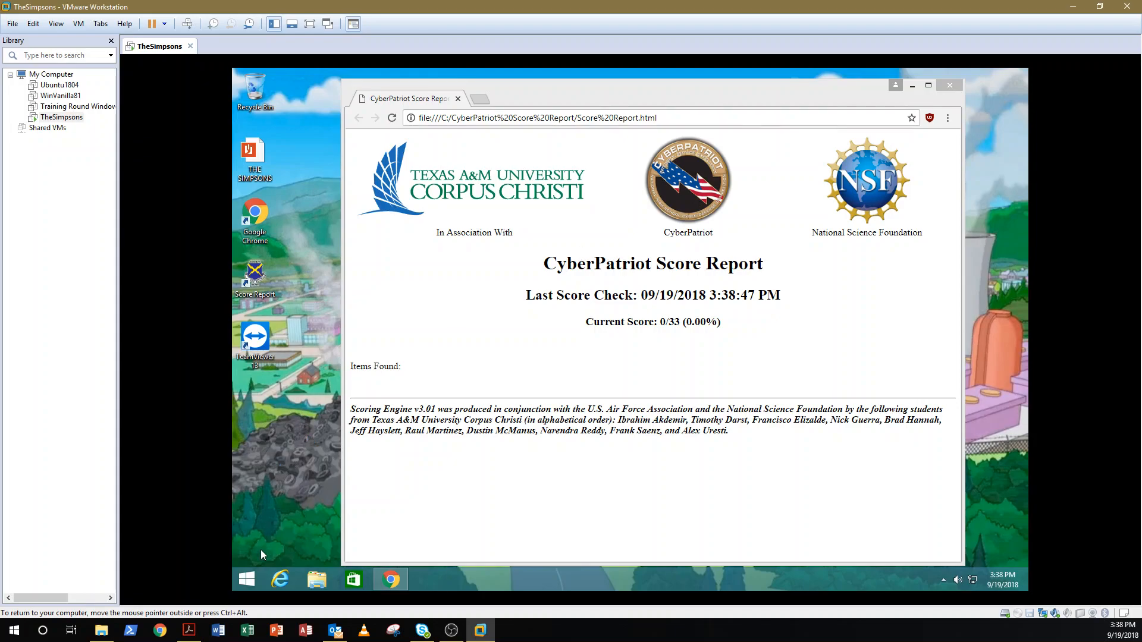
Open Administrative Tools from the System and Security section of Control Panel
{"action": "right_click", "coordinate": [249, 581]}
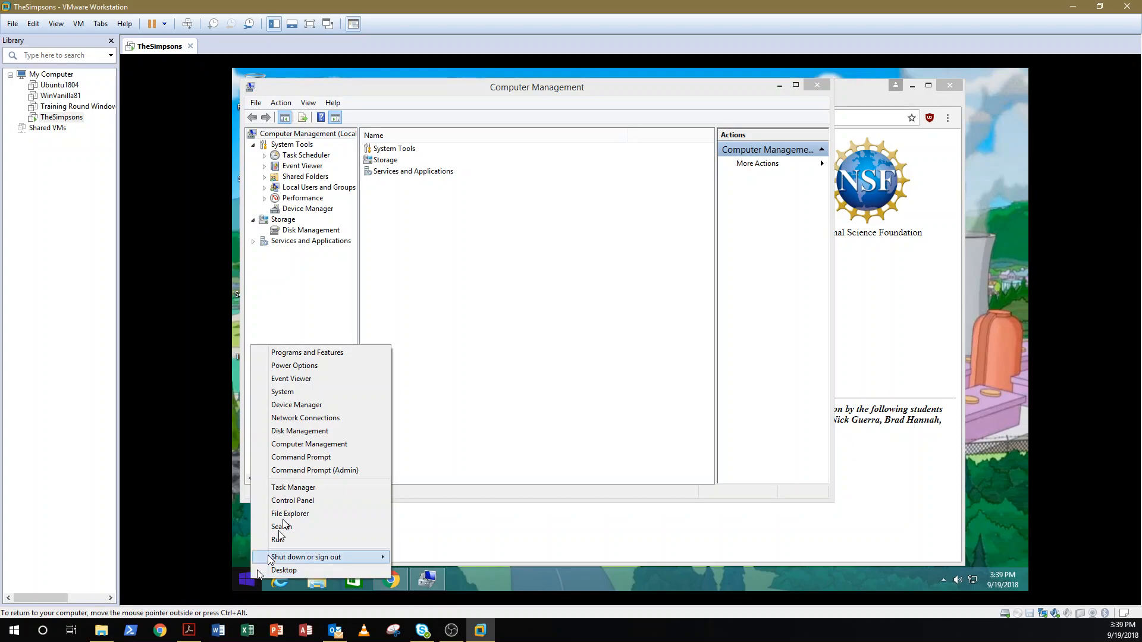
{"action": "left_click", "coordinate": [288, 500]}
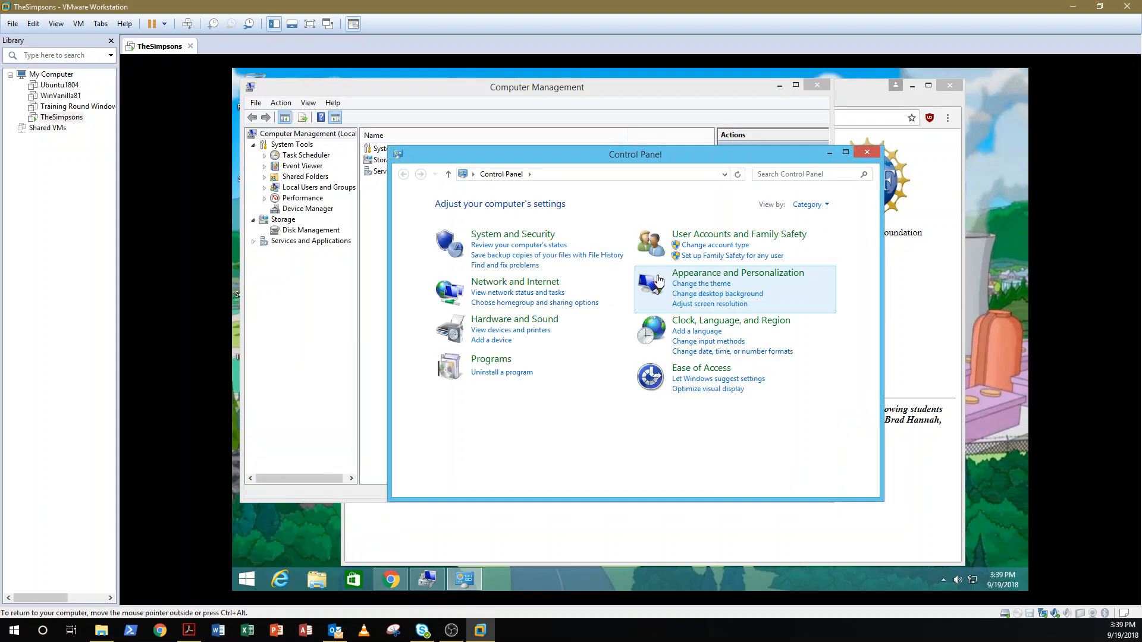
{"action": "left_click", "coordinate": [535, 238]}
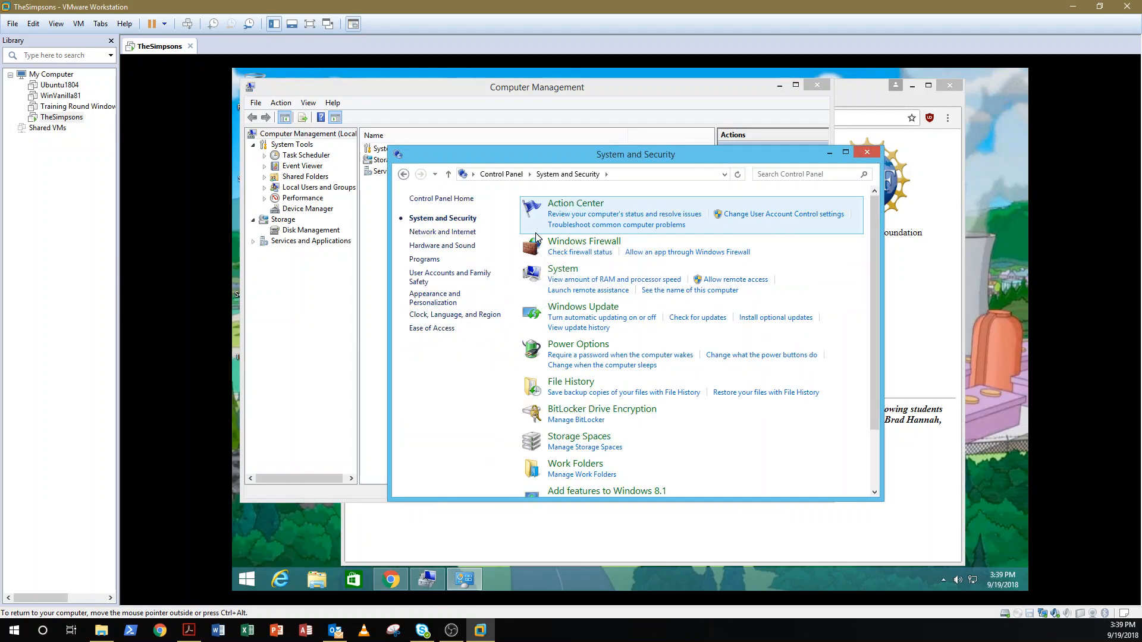
{"action": "left_click", "coordinate": [874, 477]}
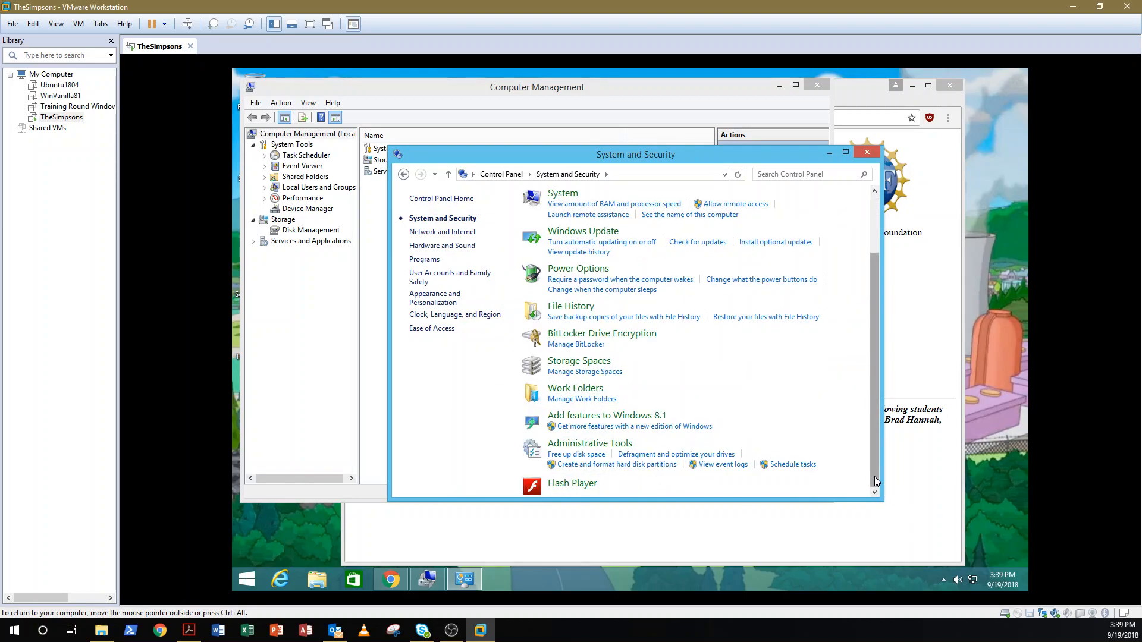
{"action": "left_click", "coordinate": [589, 444]}
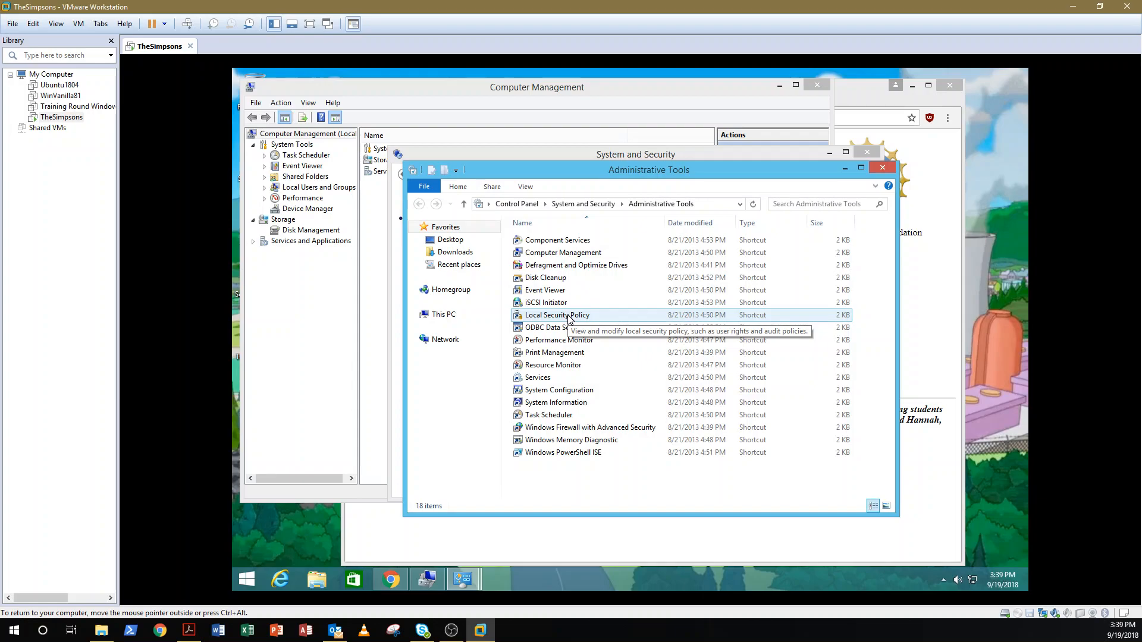
View Local Security Policy by running secpol.msc, and close it along with the Administrative Tools and System and Security windows
{"action": "key", "text": "super+r"}
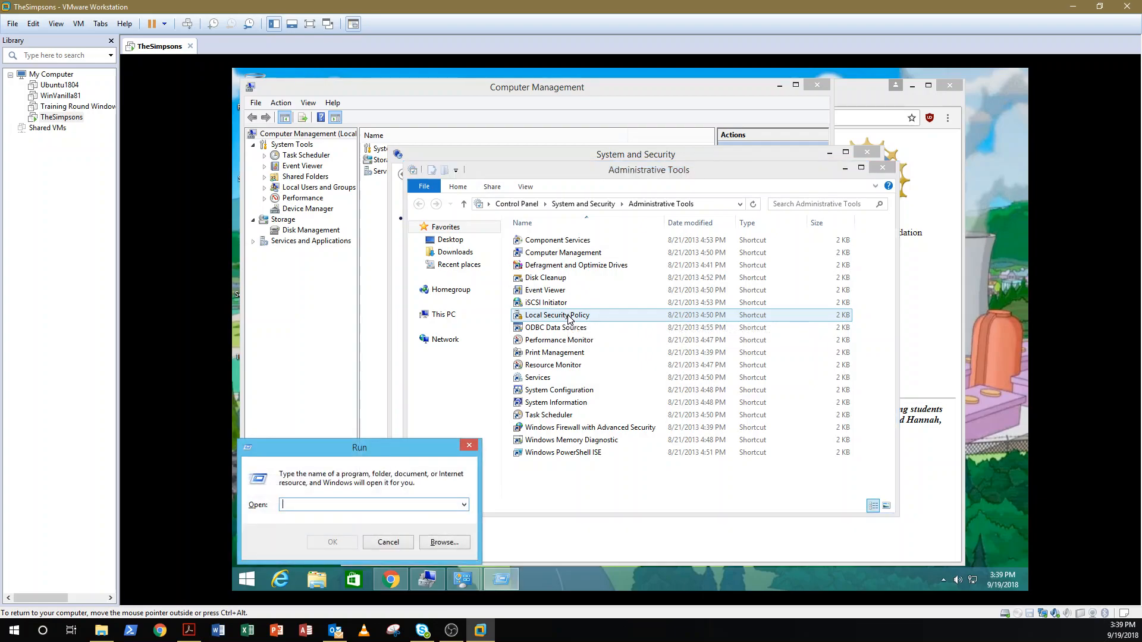
{"action": "type", "text": "secpol.msc"}
{"action": "key", "text": "Return"}
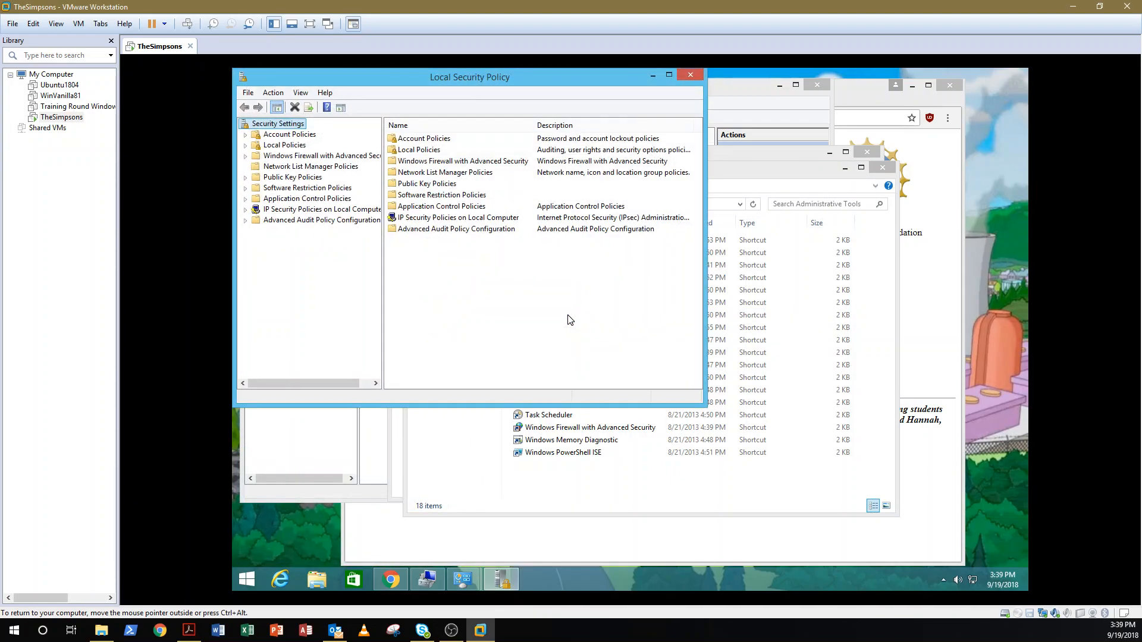
{"action": "left_click", "coordinate": [689, 75]}
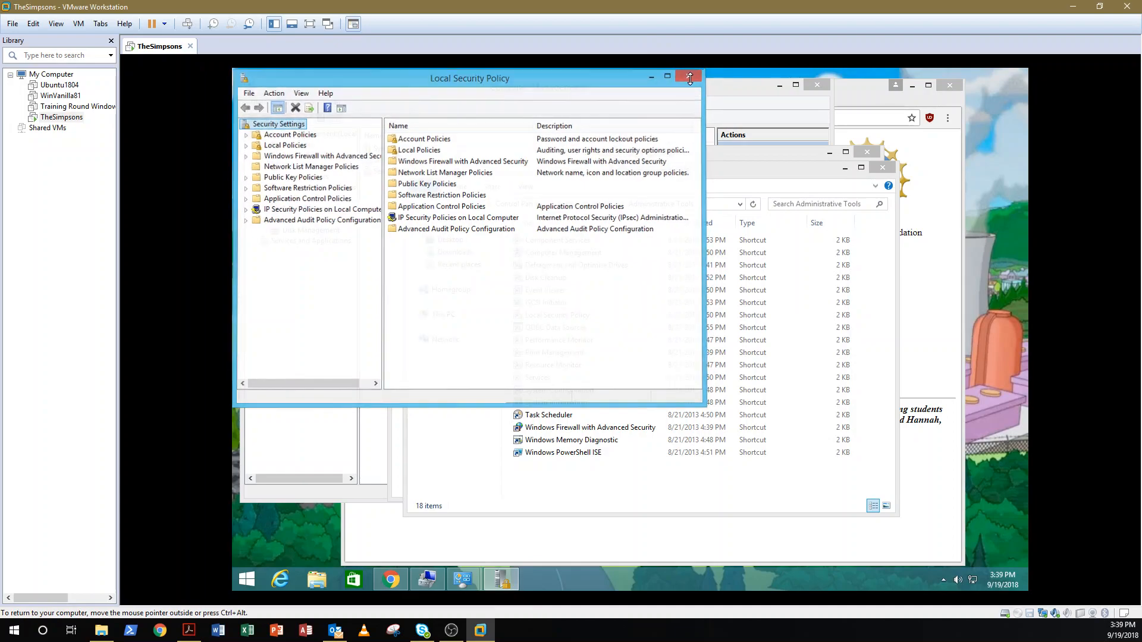
{"action": "left_click", "coordinate": [892, 167]}
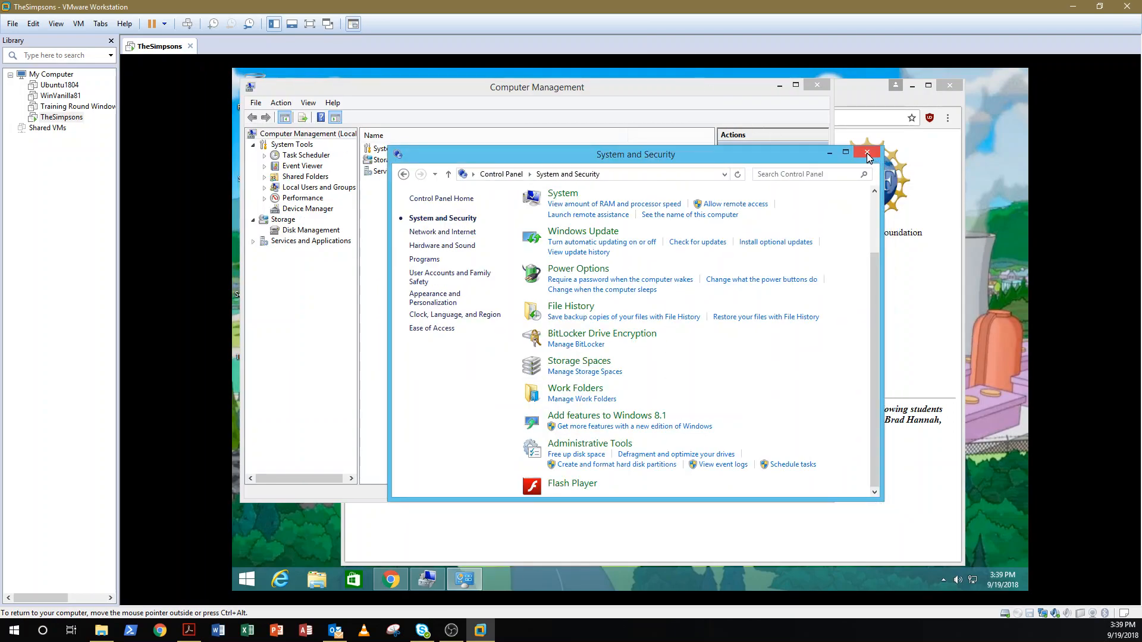
{"action": "left_click", "coordinate": [868, 153]}
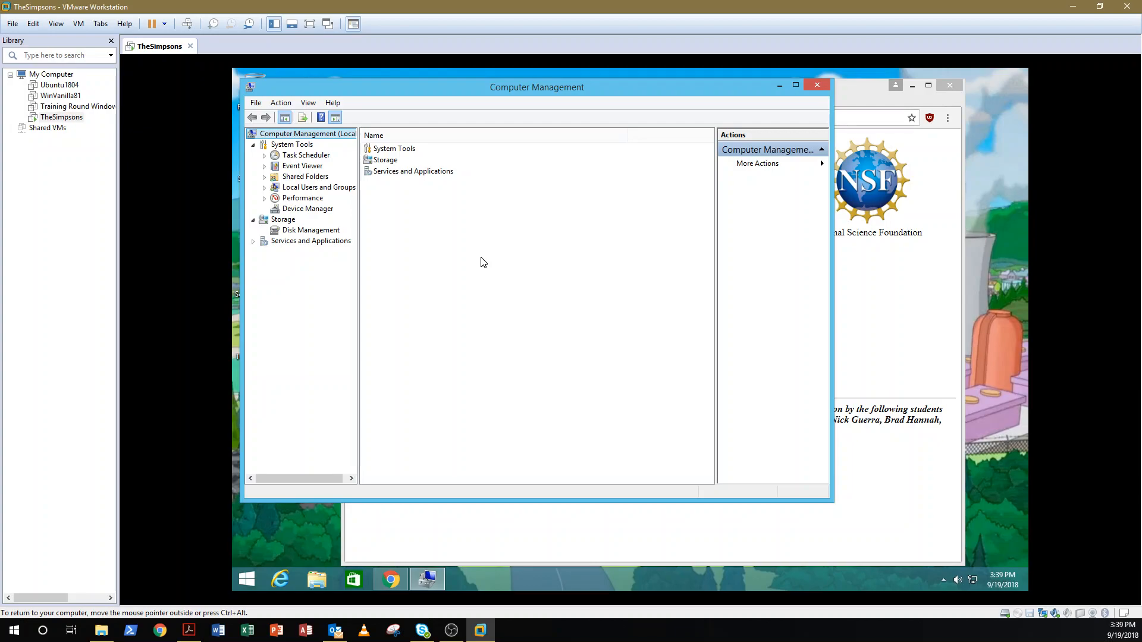
Read the security requirements in THE SIMPSONS document on the desktop and return to Computer Management
{"action": "left_click_drag", "start_coordinate": [455, 89], "coordinate": [492, 99]}
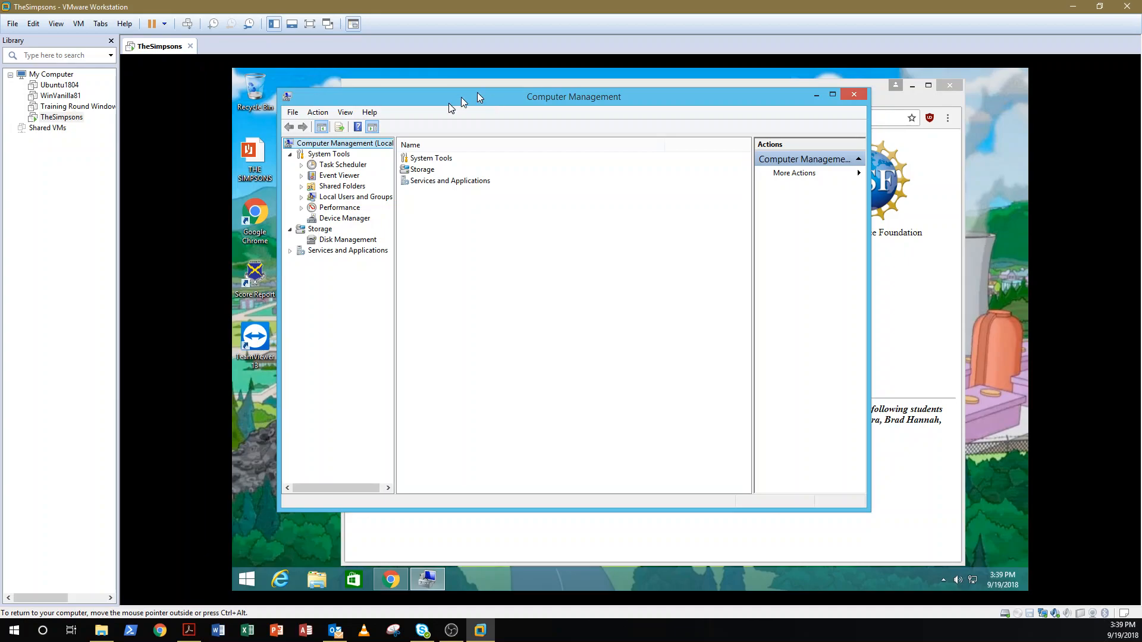
{"action": "double_click", "coordinate": [255, 170]}
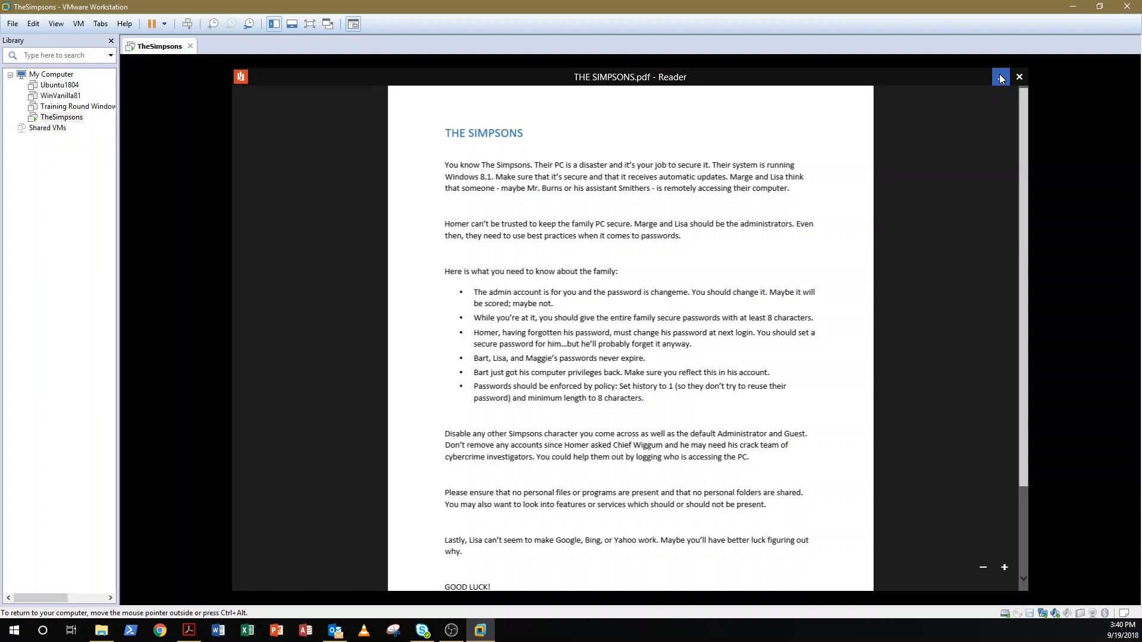
{"action": "left_click", "coordinate": [1000, 82]}
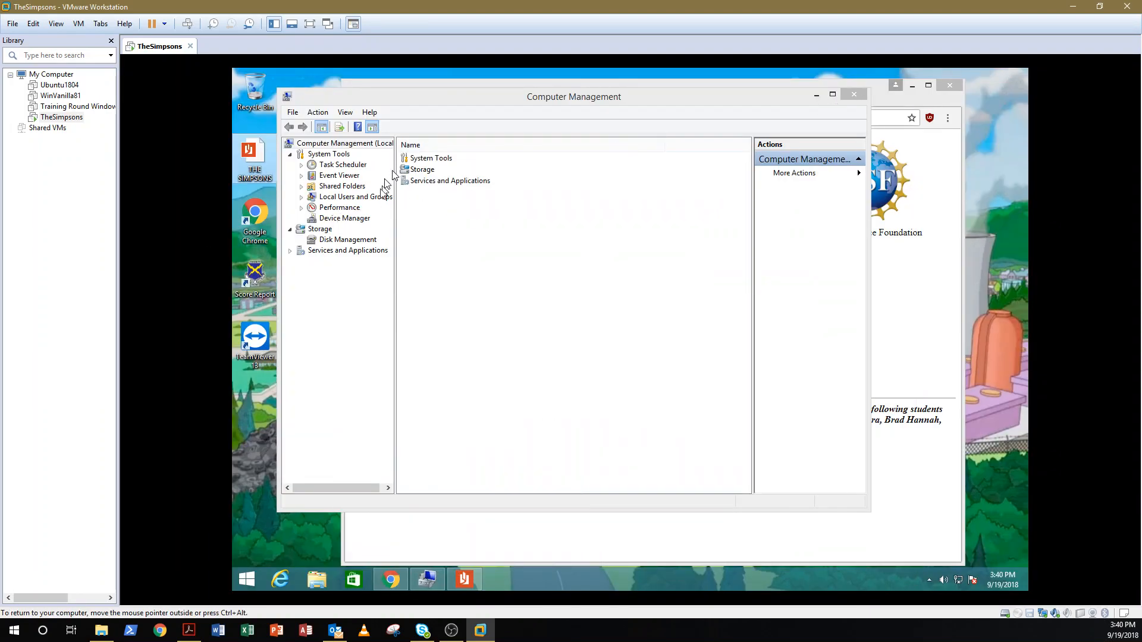
Show the user accounts under Local Users and Groups, dismissing the MR BURNS console window
{"action": "left_click", "coordinate": [352, 198]}
{"action": "left_click", "coordinate": [415, 159]}
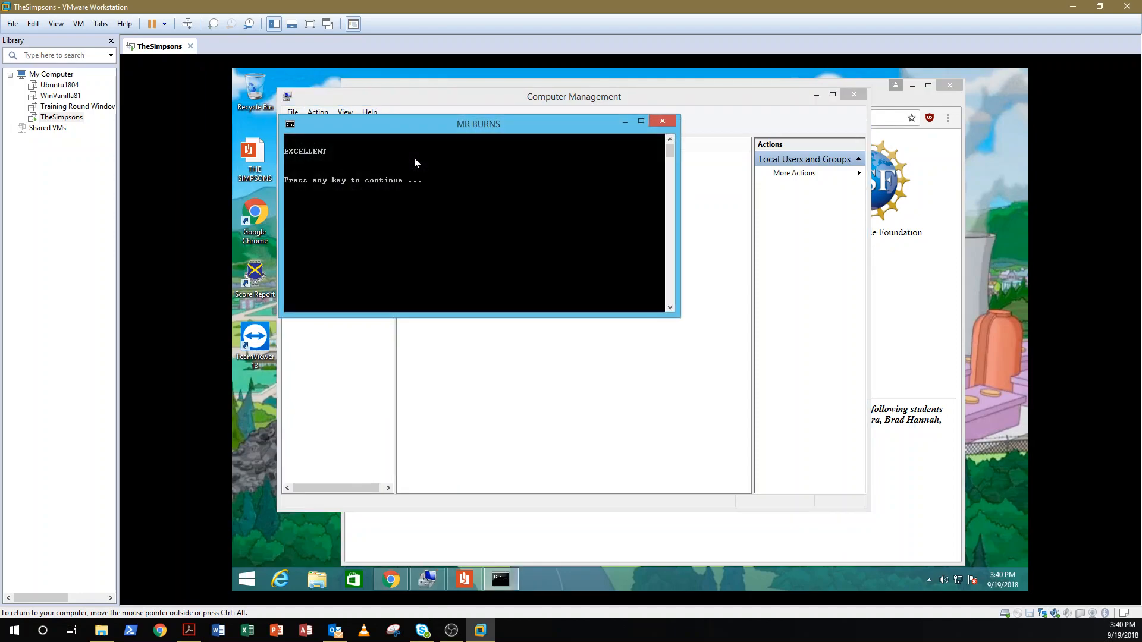
{"action": "left_click_drag", "start_coordinate": [417, 127], "coordinate": [585, 320]}
{"action": "left_click", "coordinate": [833, 314]}
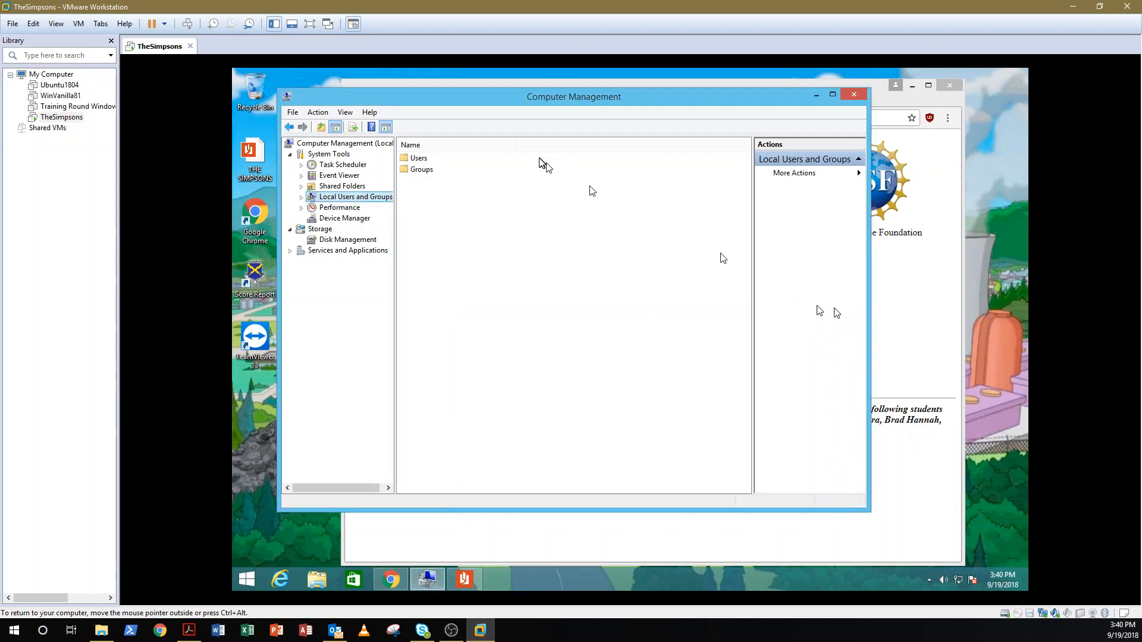
{"action": "double_click", "coordinate": [419, 158]}
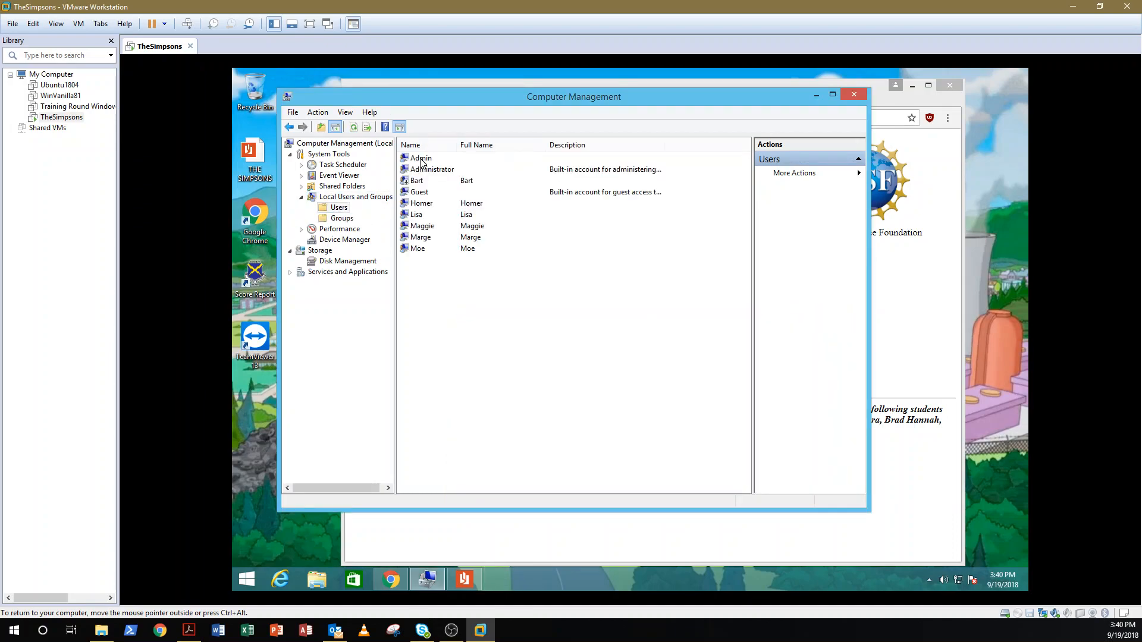
Disable the built-in Administrator account in its properties and save the change
{"action": "left_click", "coordinate": [420, 159]}
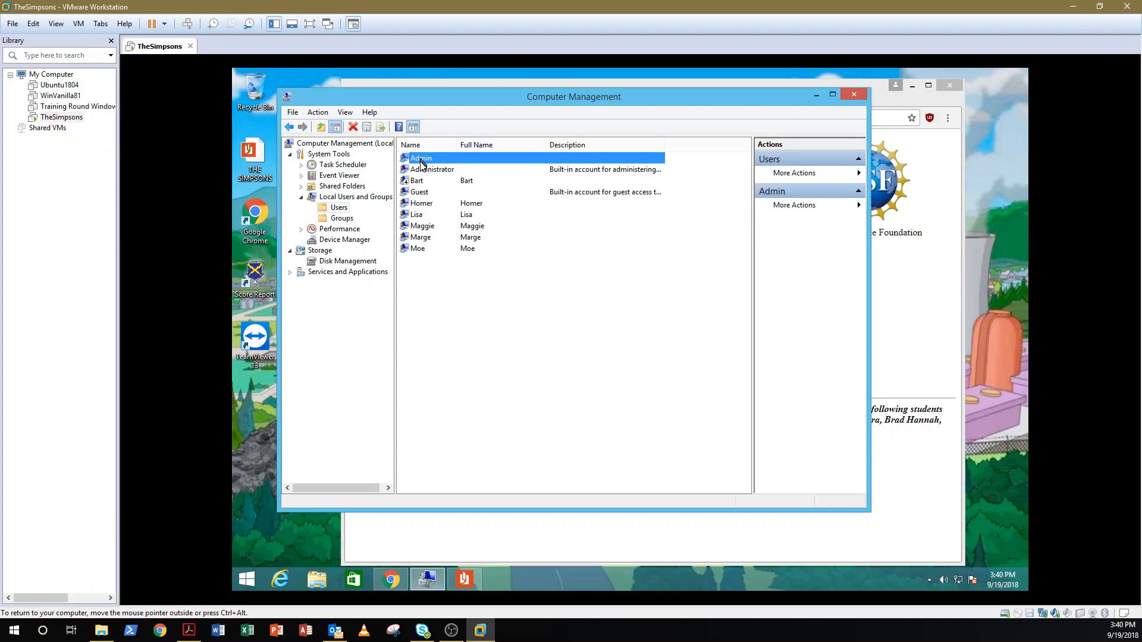
{"action": "left_click", "coordinate": [422, 170]}
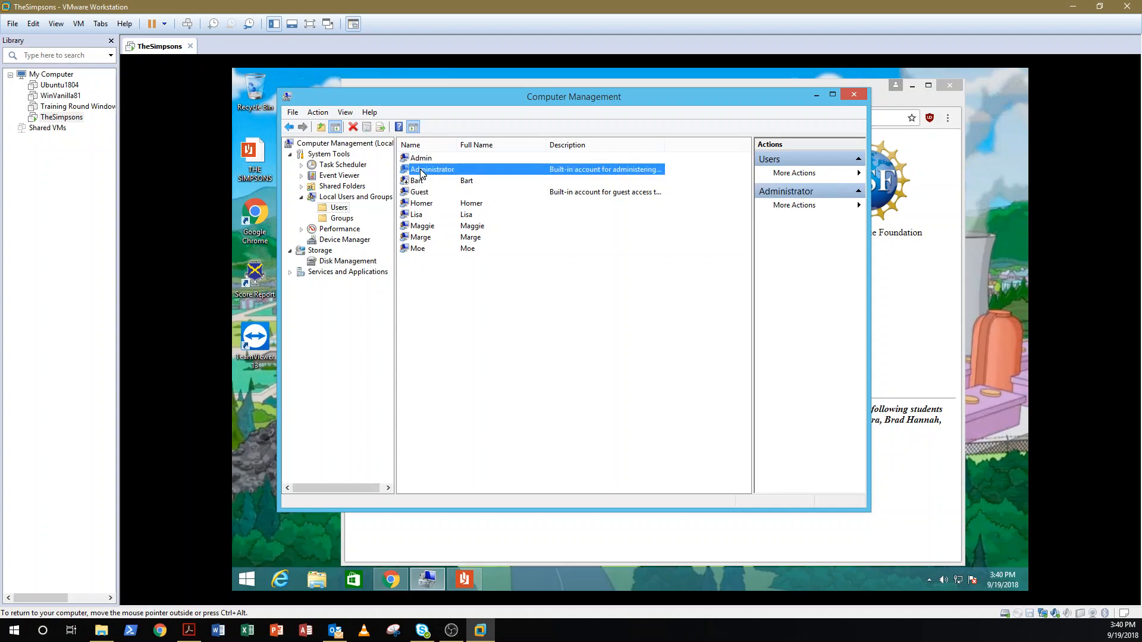
{"action": "right_click", "coordinate": [421, 172]}
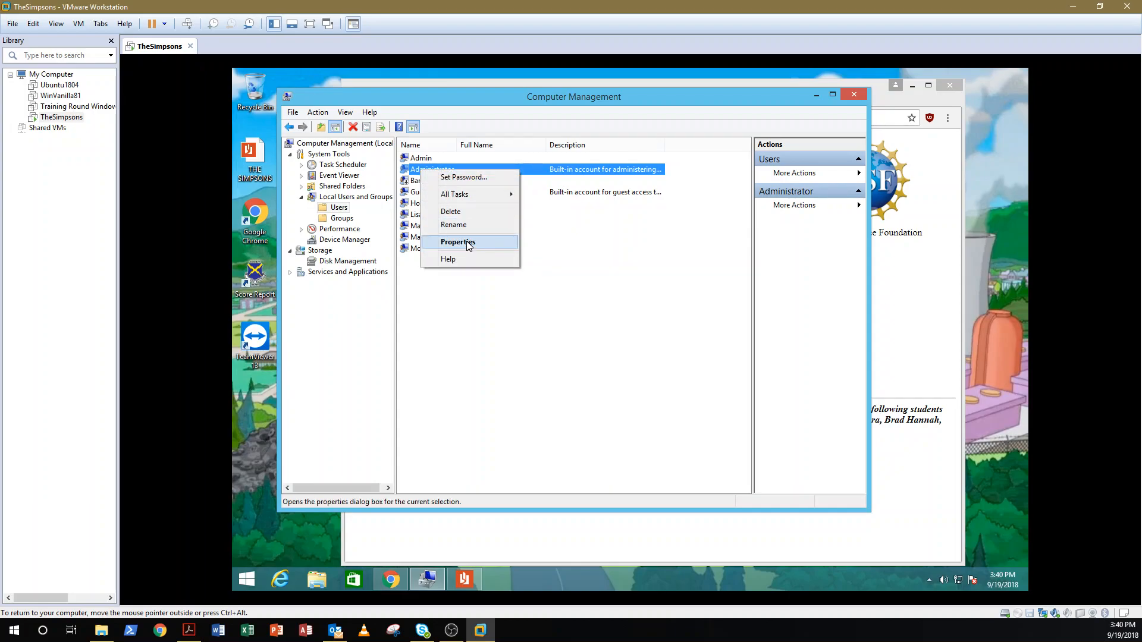
{"action": "left_click", "coordinate": [458, 242]}
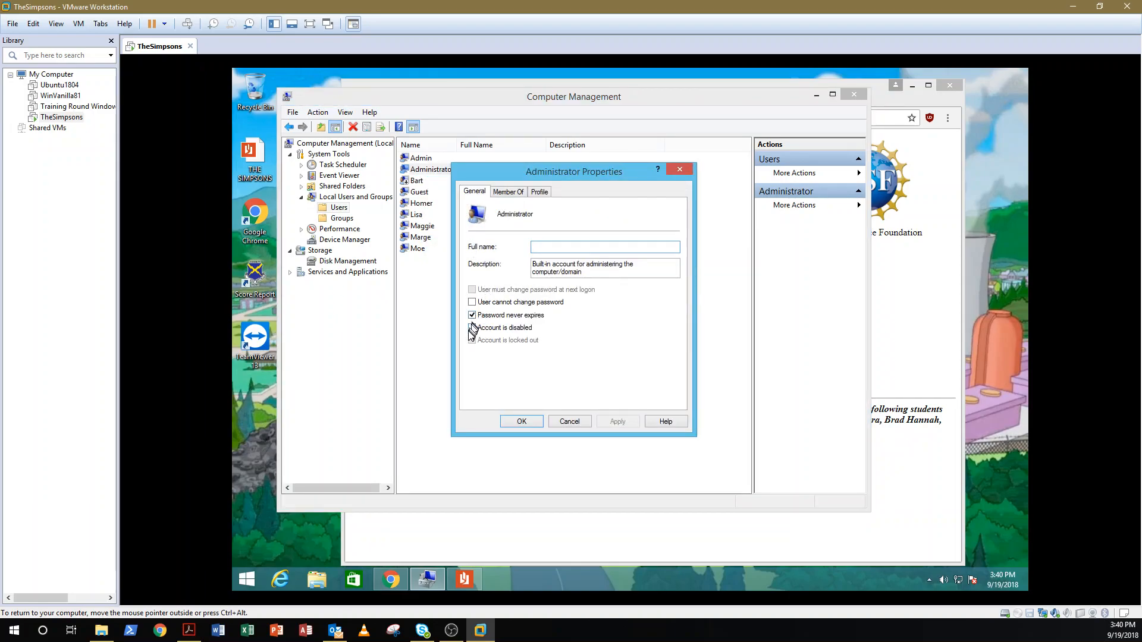
{"action": "left_click", "coordinate": [472, 328]}
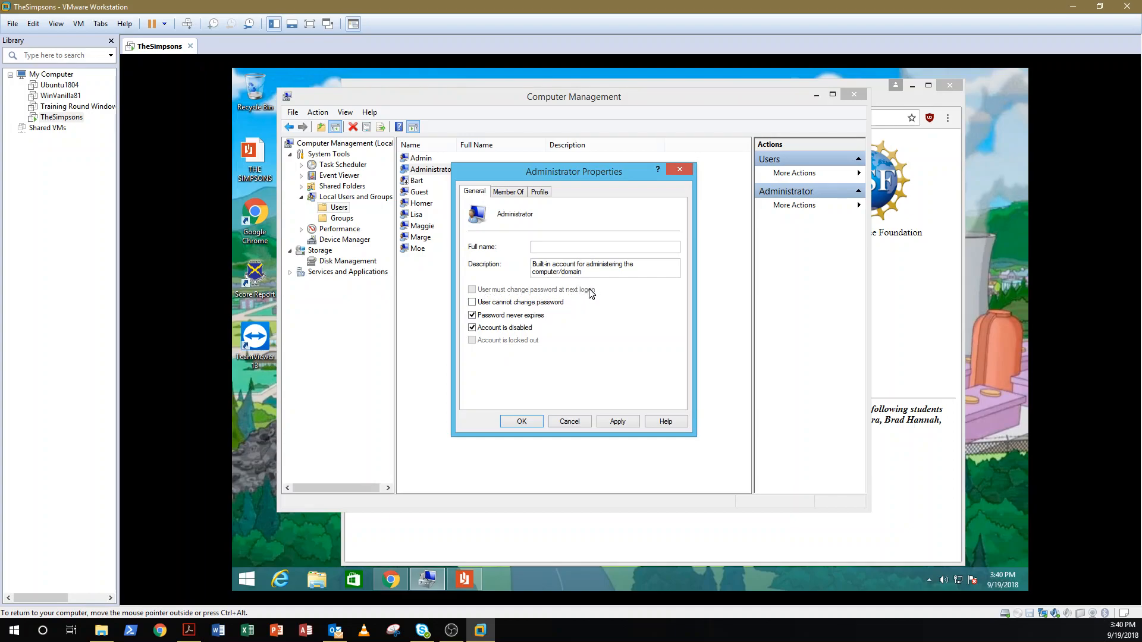
{"action": "left_click", "coordinate": [522, 421]}
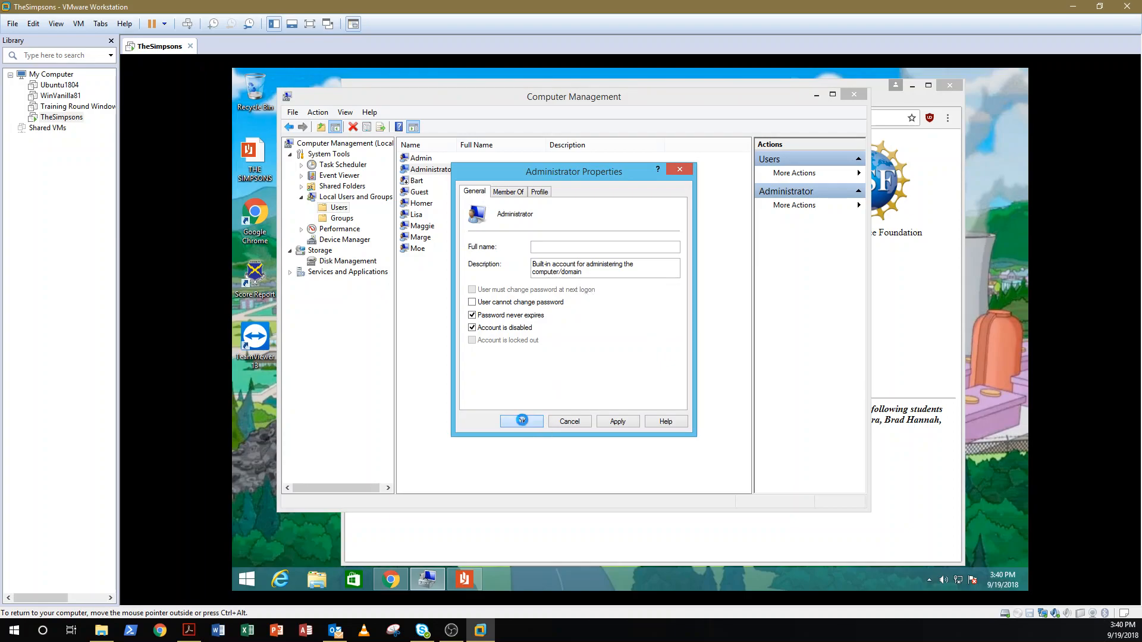
{"action": "left_click", "coordinate": [414, 185]}
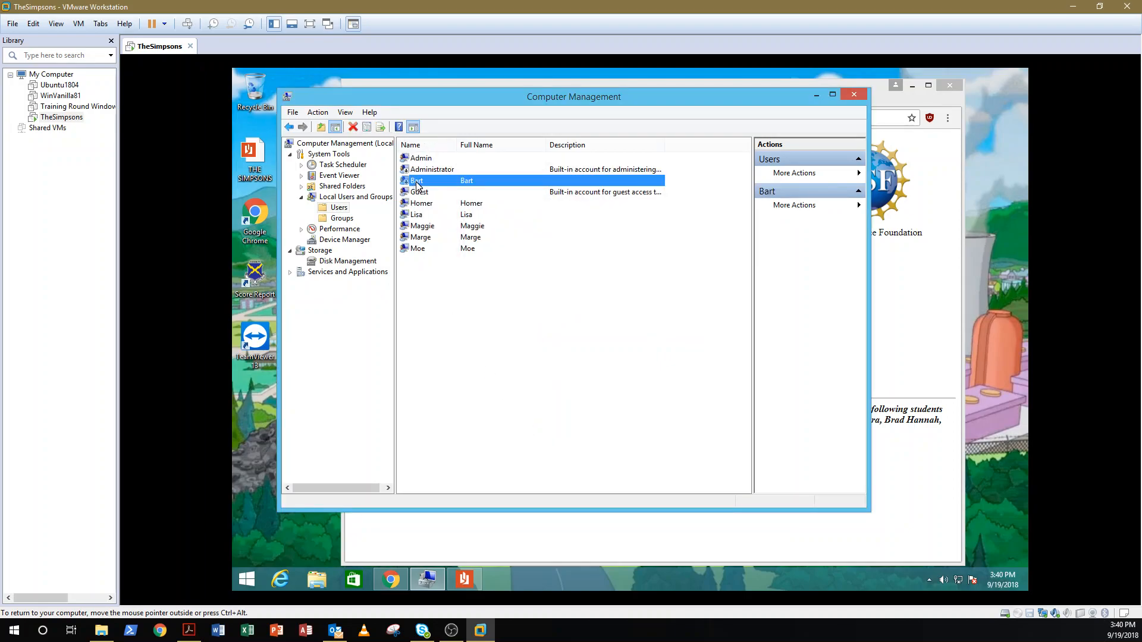
{"action": "right_click", "coordinate": [417, 185]}
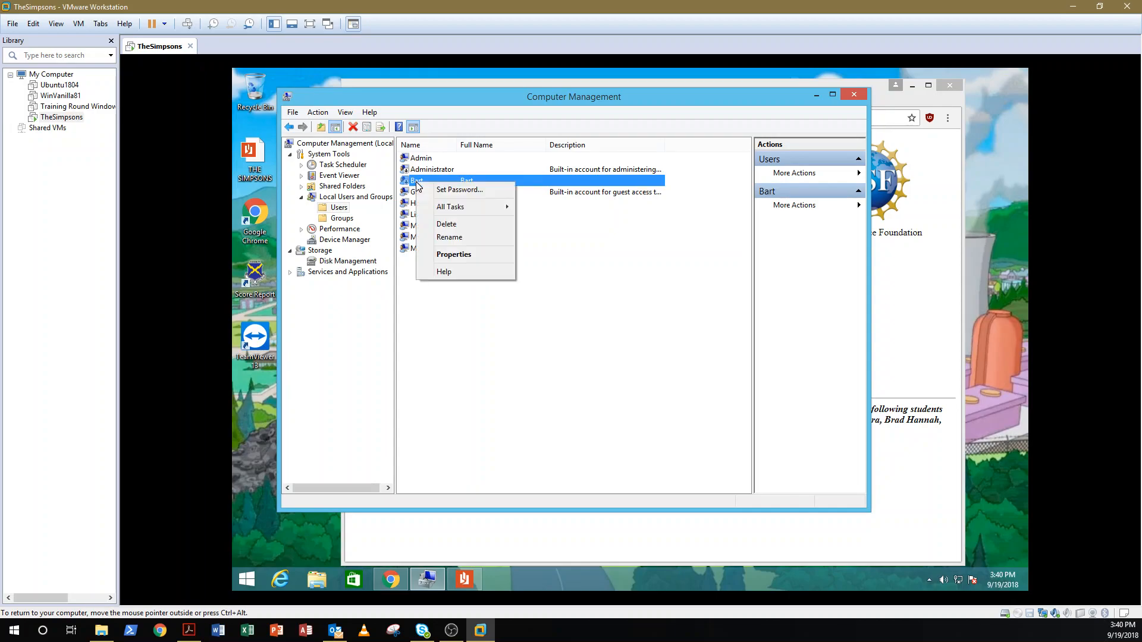
{"action": "left_click", "coordinate": [458, 254]}
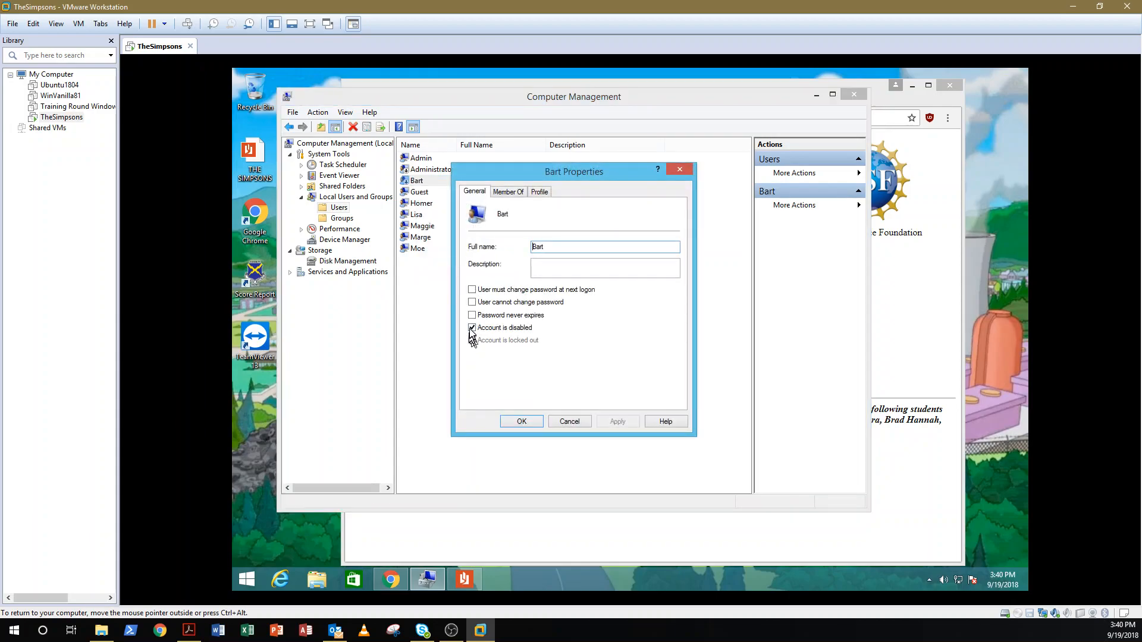
{"action": "left_click", "coordinate": [472, 328]}
{"action": "left_click", "coordinate": [525, 422]}
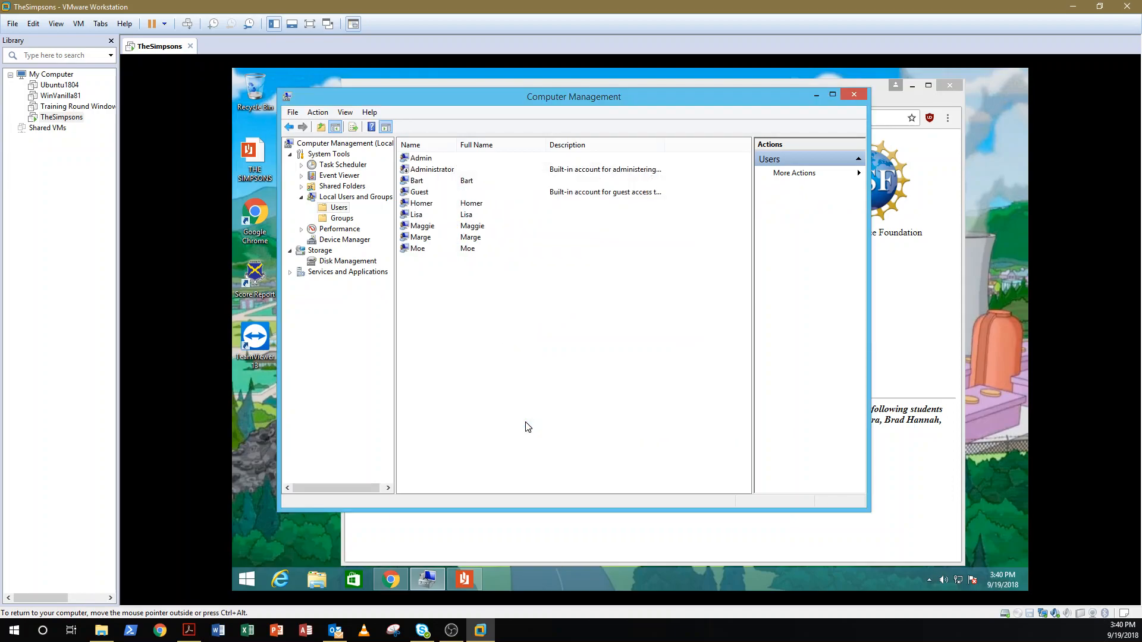
Disable the built-in Guest account in its properties and save the change
{"action": "left_click", "coordinate": [419, 194]}
{"action": "right_click", "coordinate": [419, 194]}
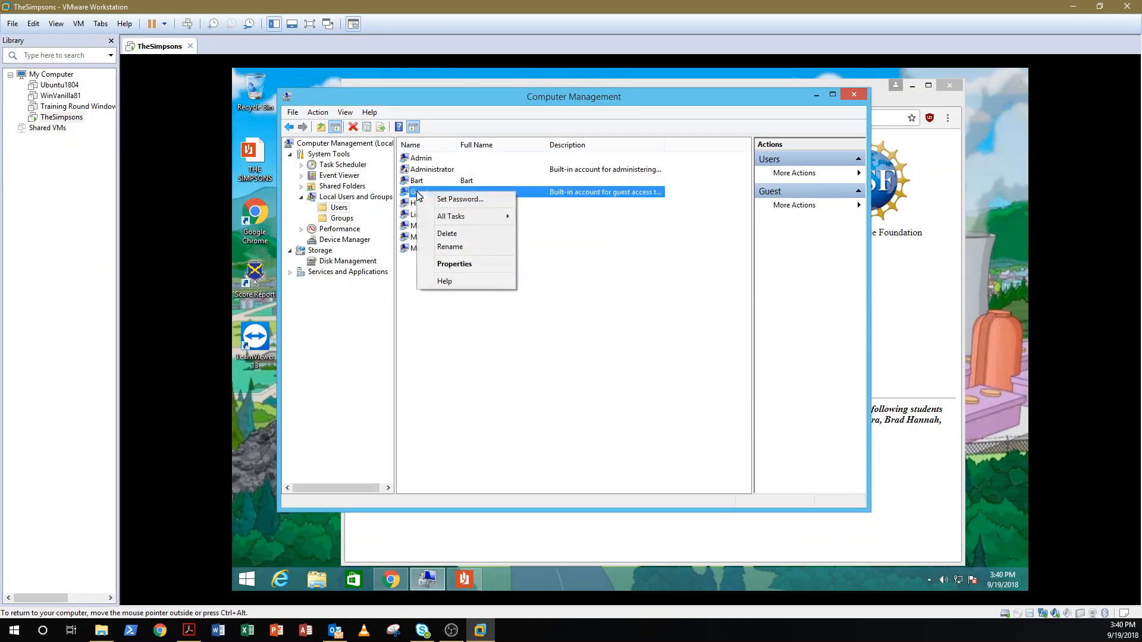
{"action": "left_click", "coordinate": [463, 264]}
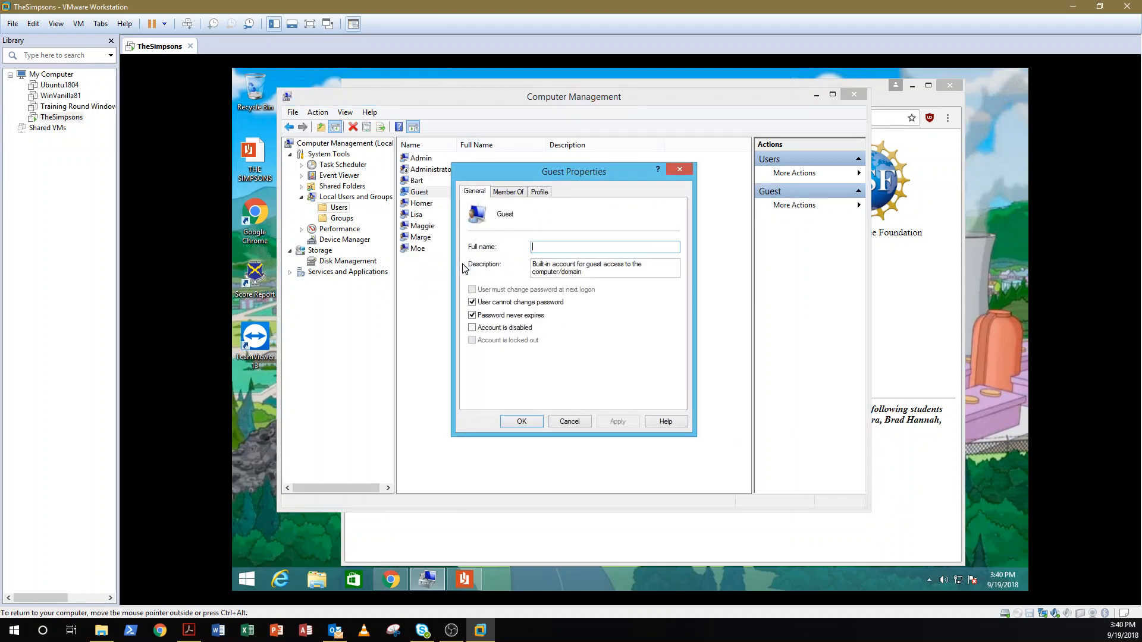
{"action": "left_click", "coordinate": [472, 328]}
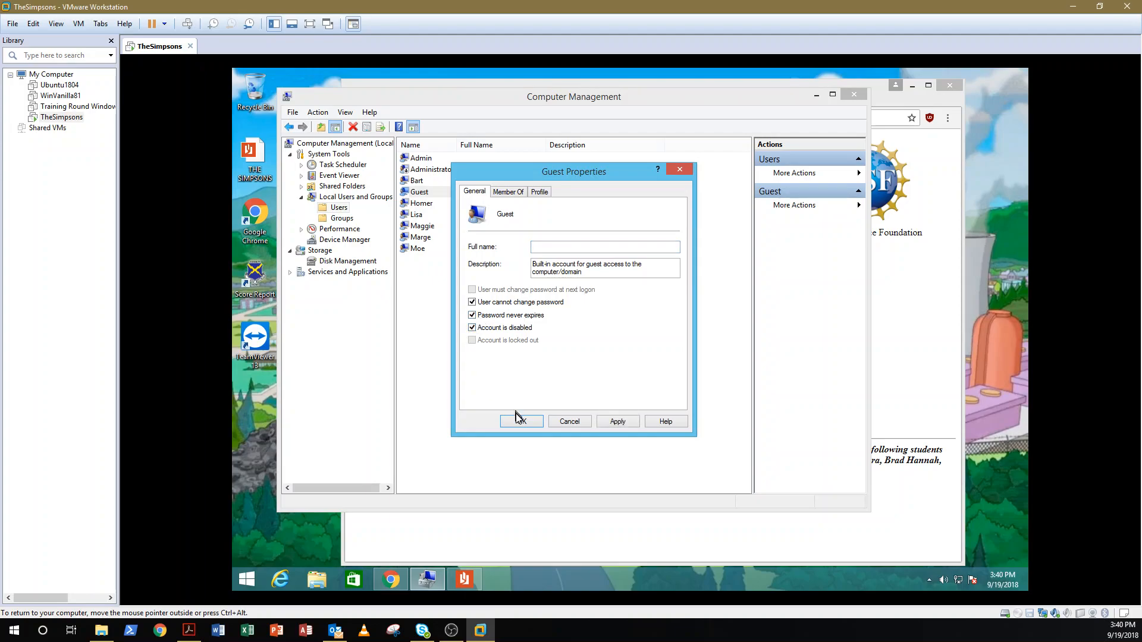
{"action": "left_click", "coordinate": [518, 420]}
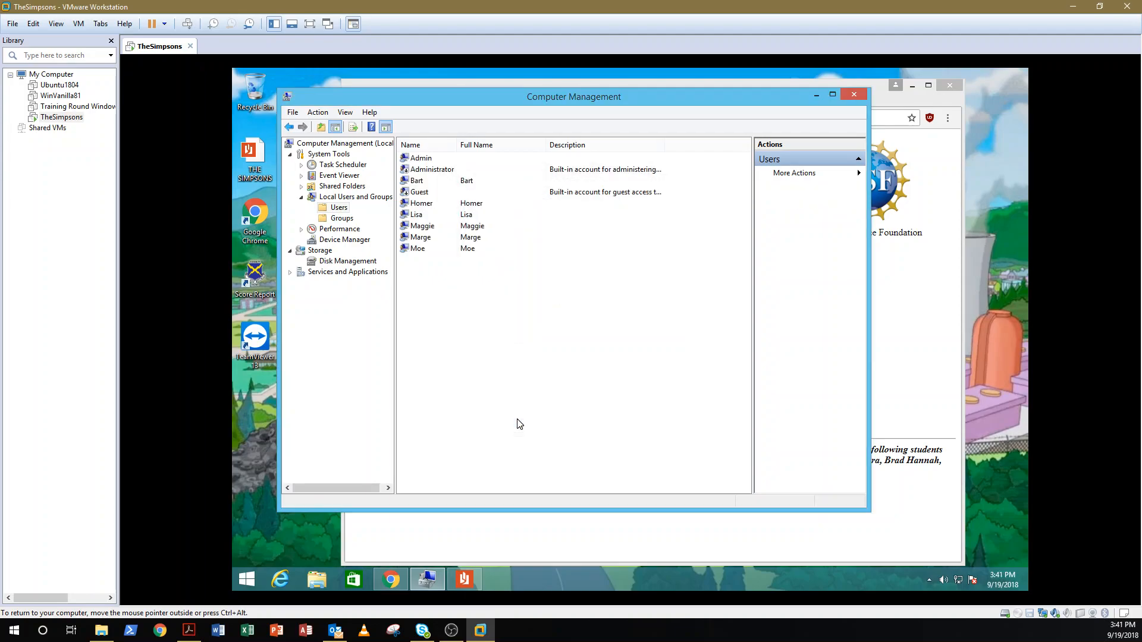
Switch to the CyberPatriot Score Report in Chrome and reload it to check the scored items
{"action": "left_click", "coordinate": [404, 573]}
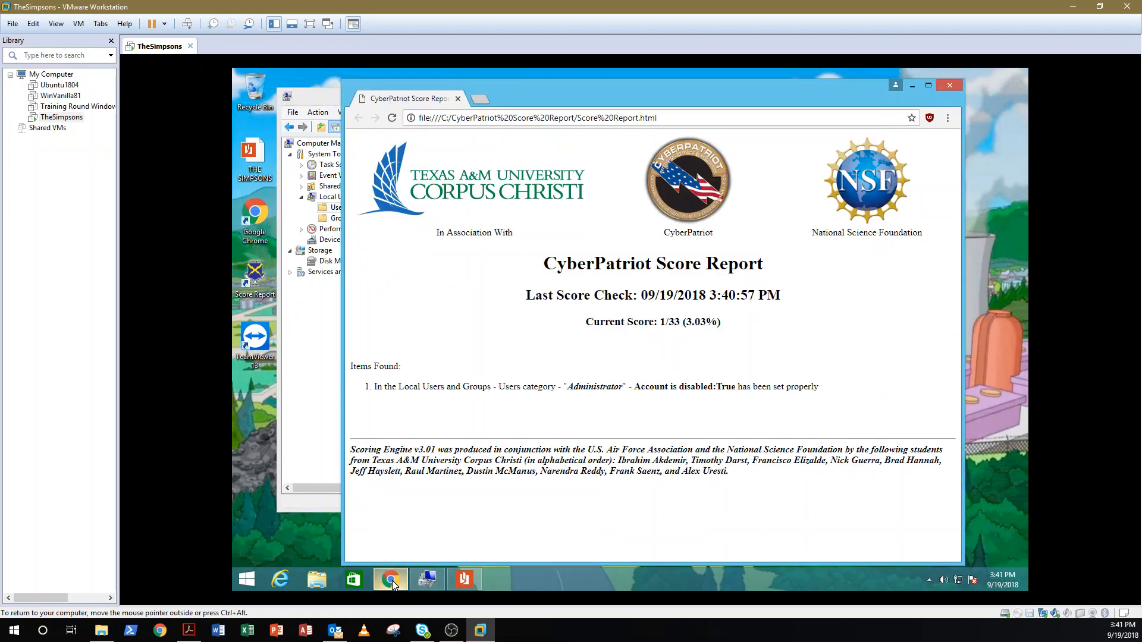
{"action": "left_click", "coordinate": [392, 119]}
{"action": "left_click", "coordinate": [391, 120]}
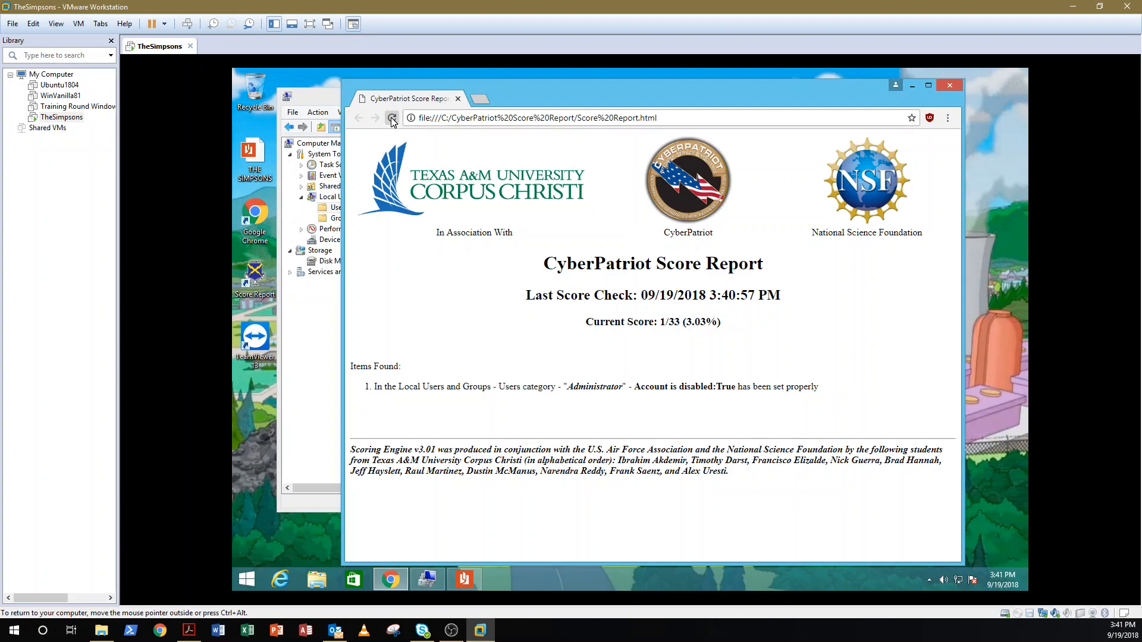
{"action": "left_click", "coordinate": [392, 119]}
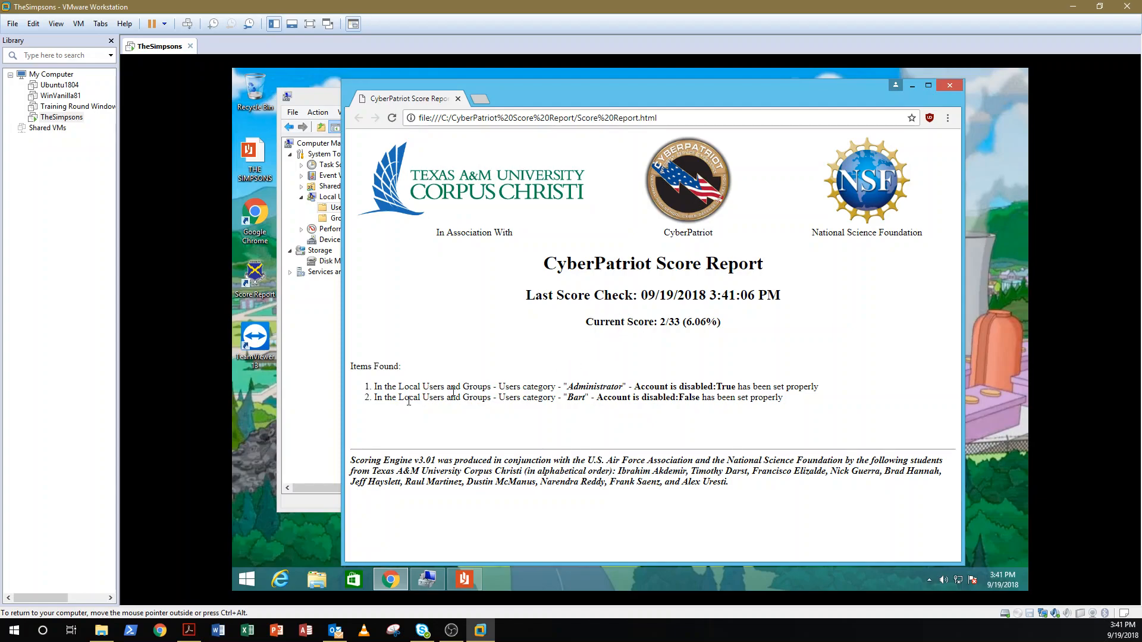
{"action": "left_click", "coordinate": [324, 416]}
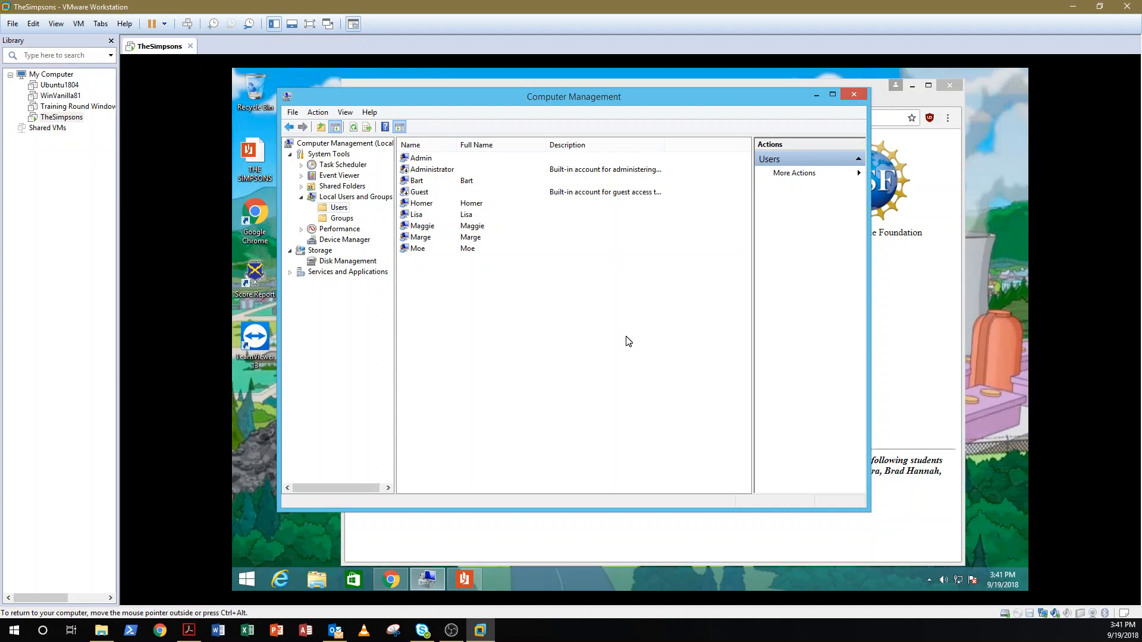
{"action": "left_click", "coordinate": [426, 184]}
{"action": "right_click", "coordinate": [426, 183]}
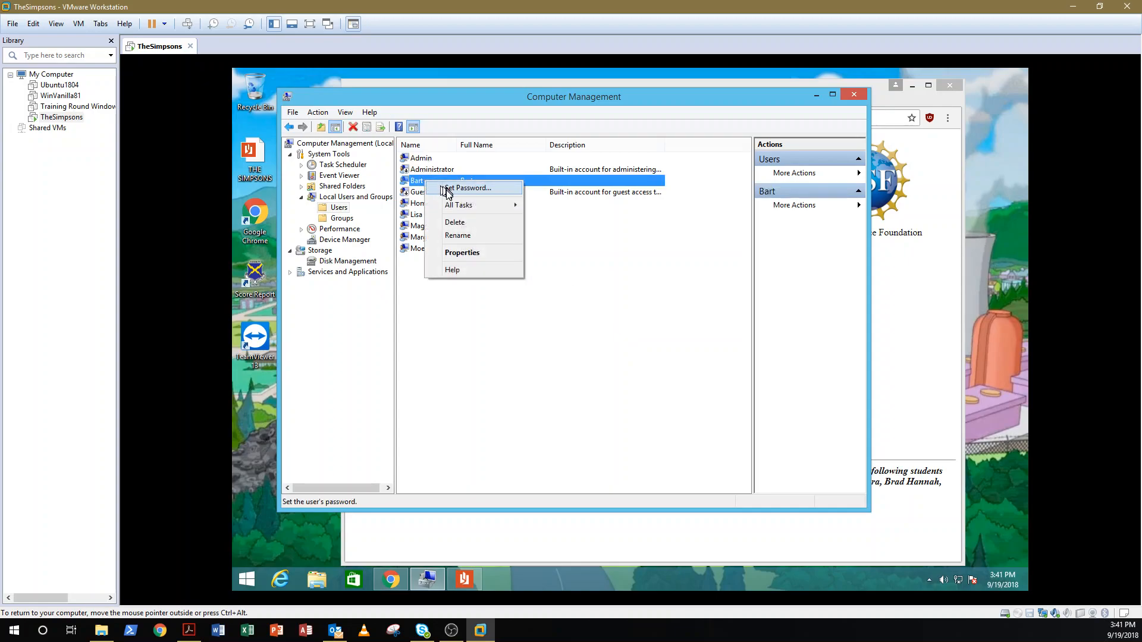
{"action": "left_click", "coordinate": [449, 187]}
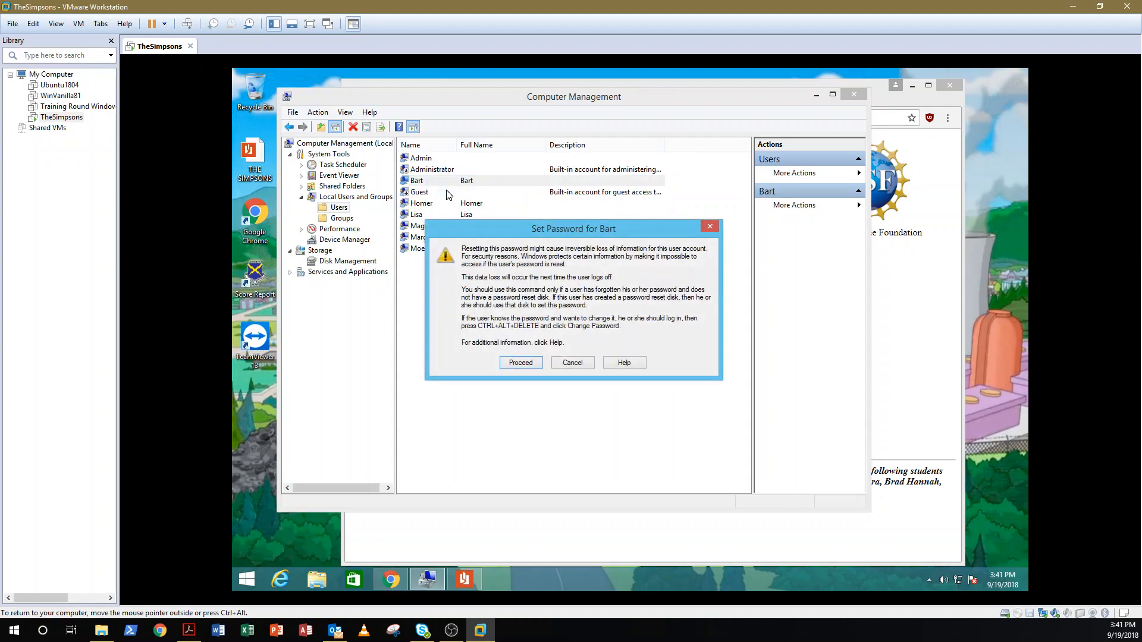
{"action": "left_click", "coordinate": [520, 363]}
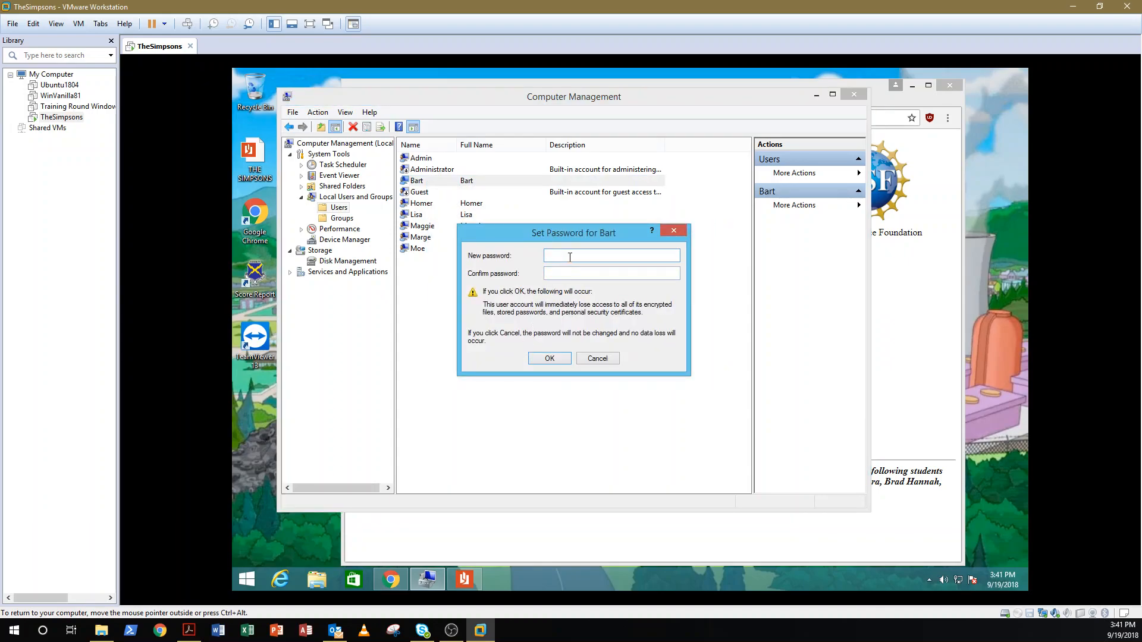
{"action": "type", "text": "••••••••••••"}
{"action": "key", "text": "Tab"}
{"action": "type", "text": "••••••••••••"}
{"action": "key", "text": "Return"}
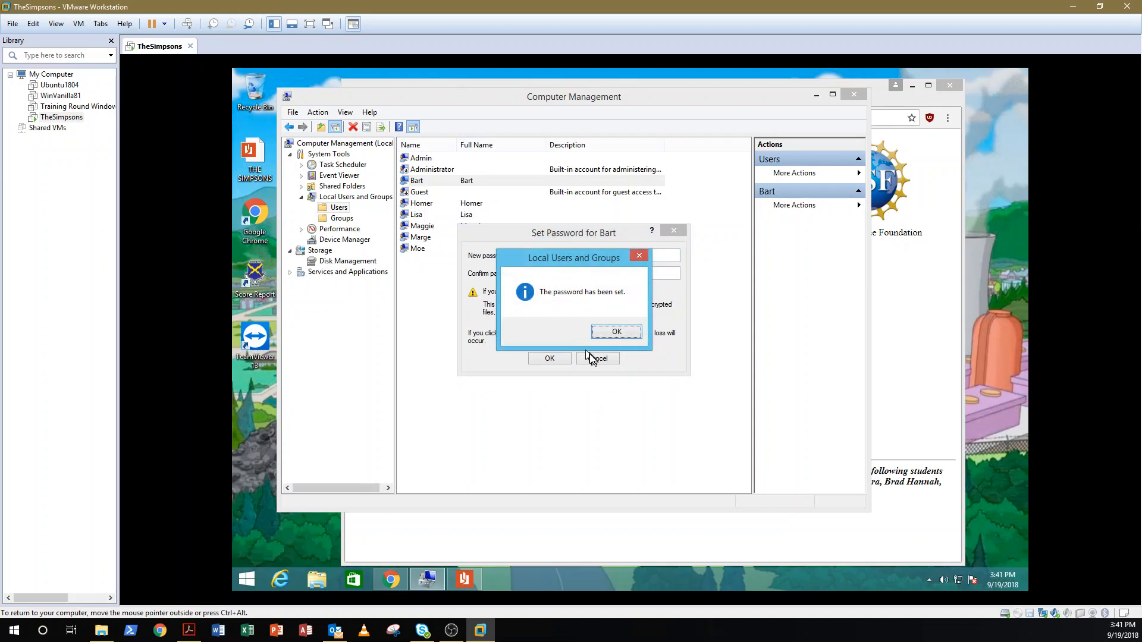
{"action": "left_click", "coordinate": [617, 331]}
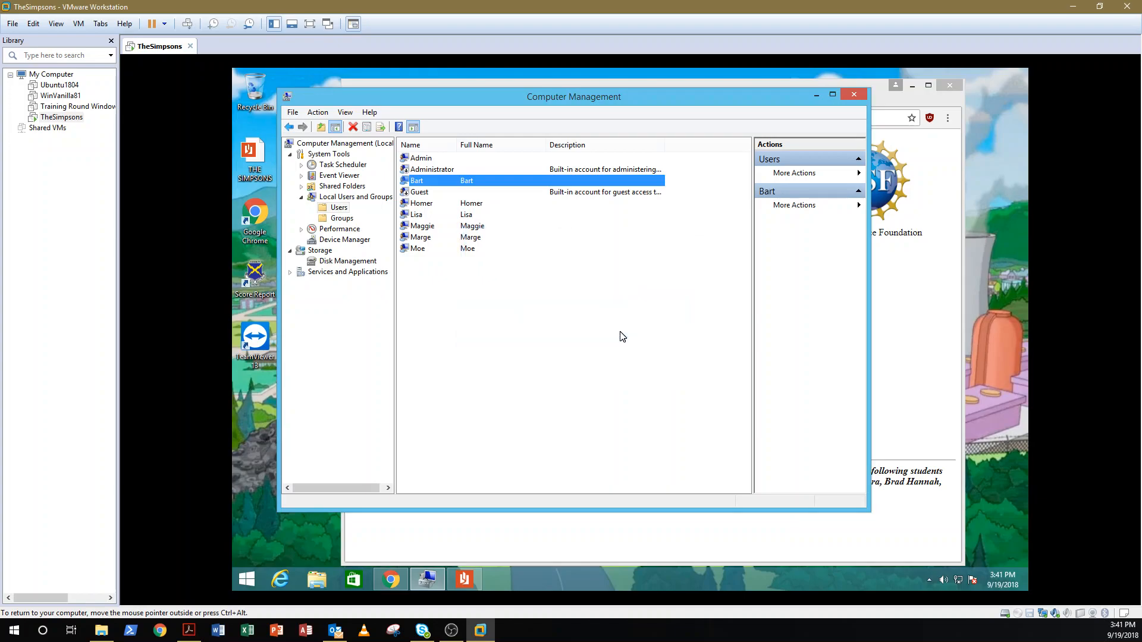
Set a new account password for Homer, entering it in both password fields
{"action": "left_click", "coordinate": [419, 205]}
{"action": "right_click", "coordinate": [419, 208]}
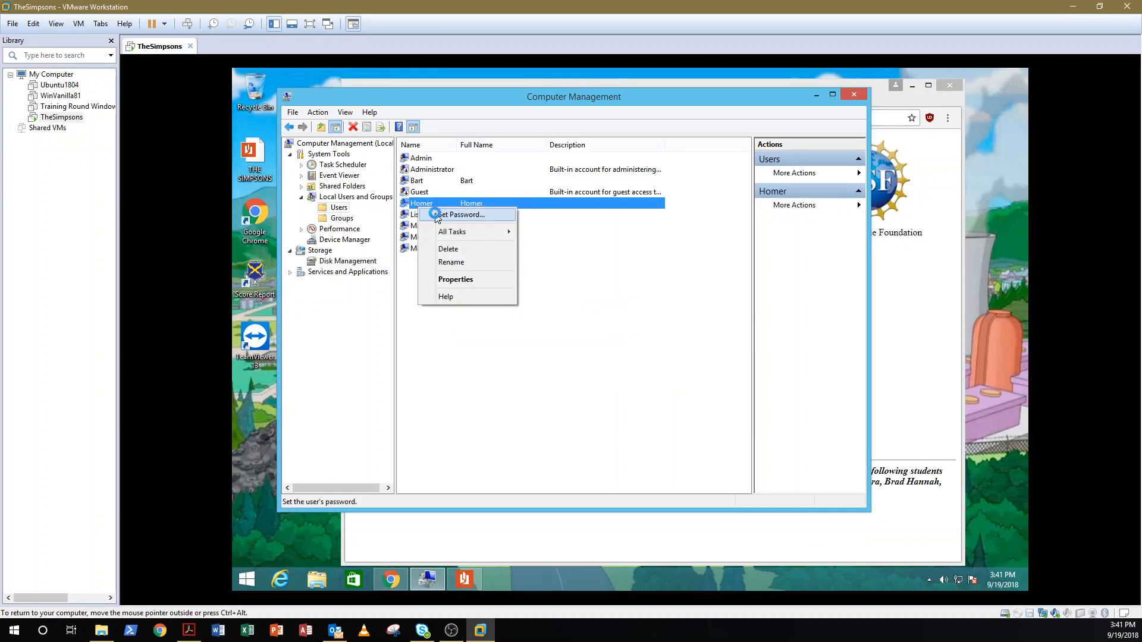
{"action": "left_click", "coordinate": [437, 213]}
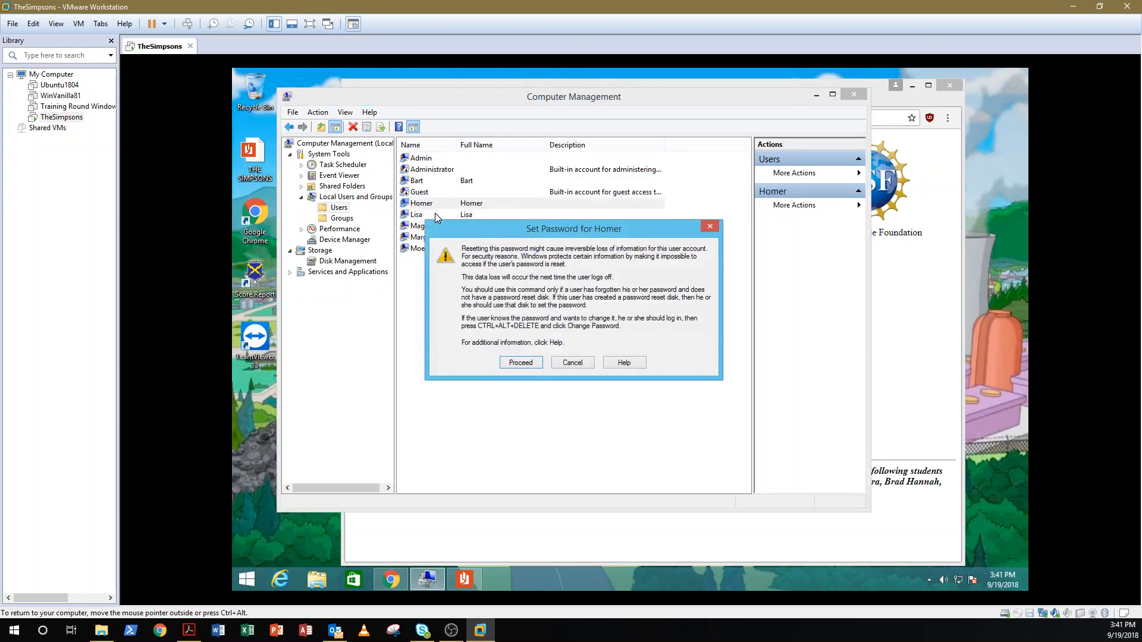
{"action": "left_click", "coordinate": [520, 363]}
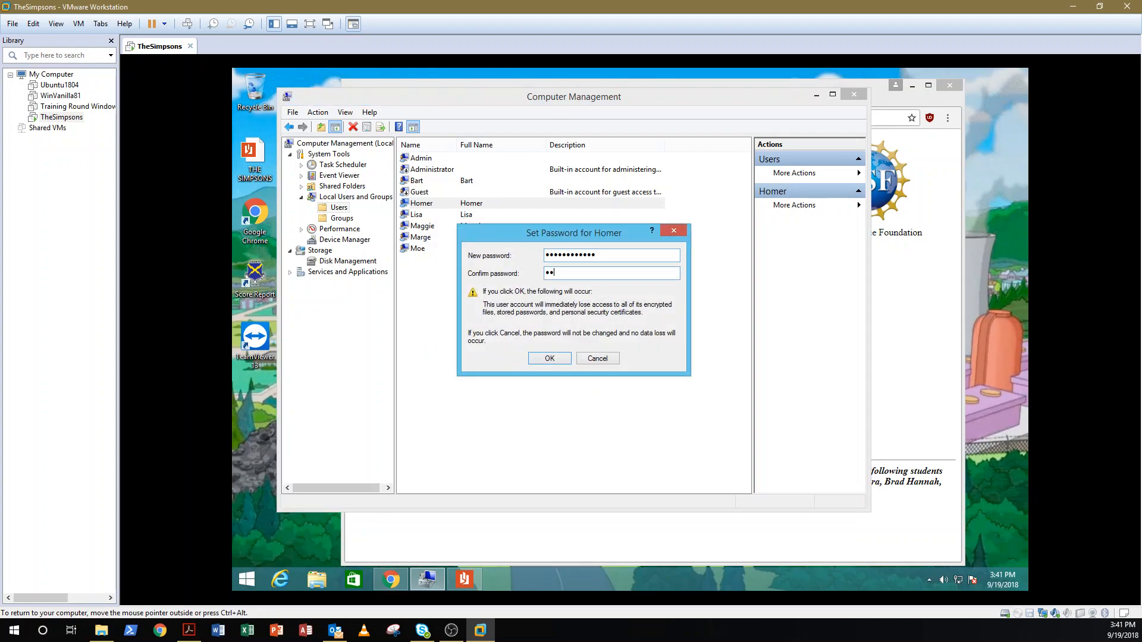
{"action": "key", "text": "Return"}
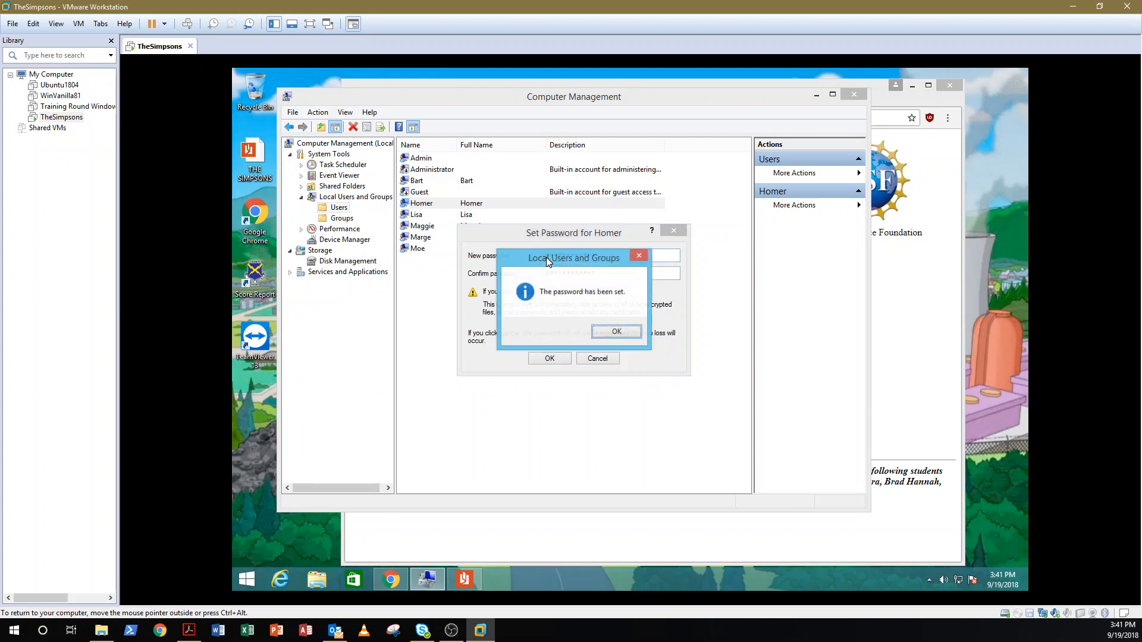
{"action": "key", "text": "Return"}
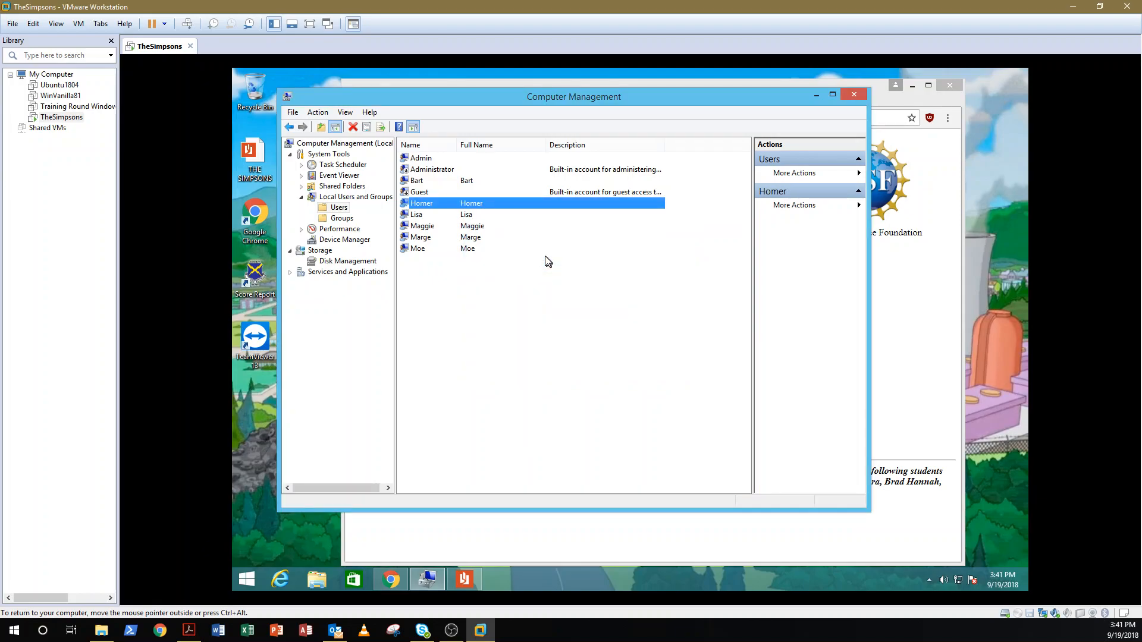
{"action": "right_click", "coordinate": [419, 206]}
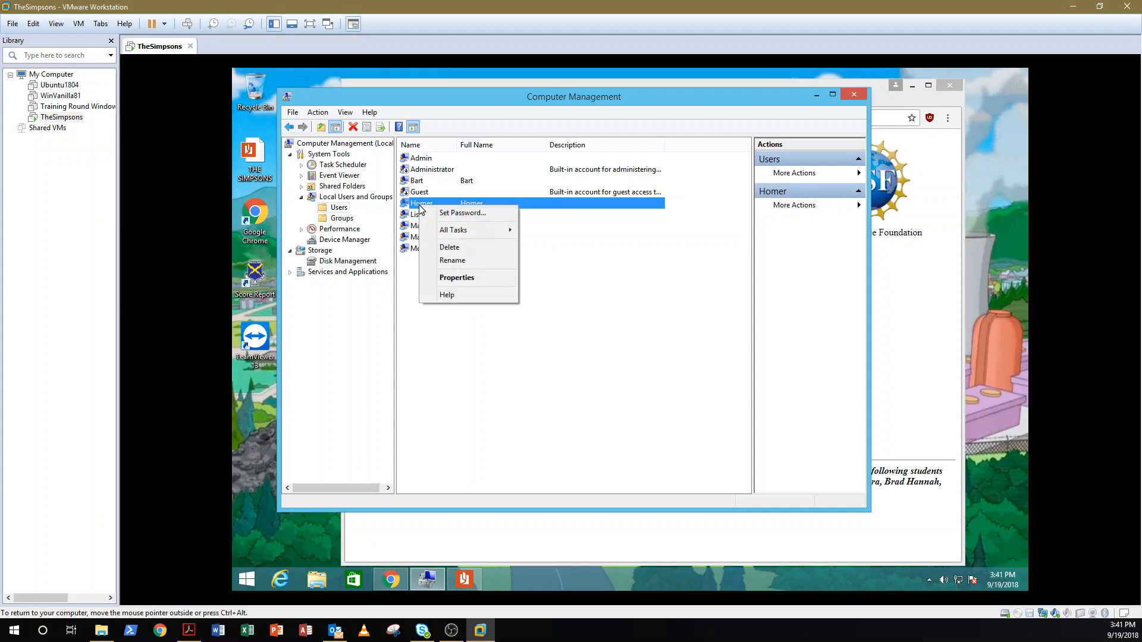
{"action": "left_click", "coordinate": [451, 277]}
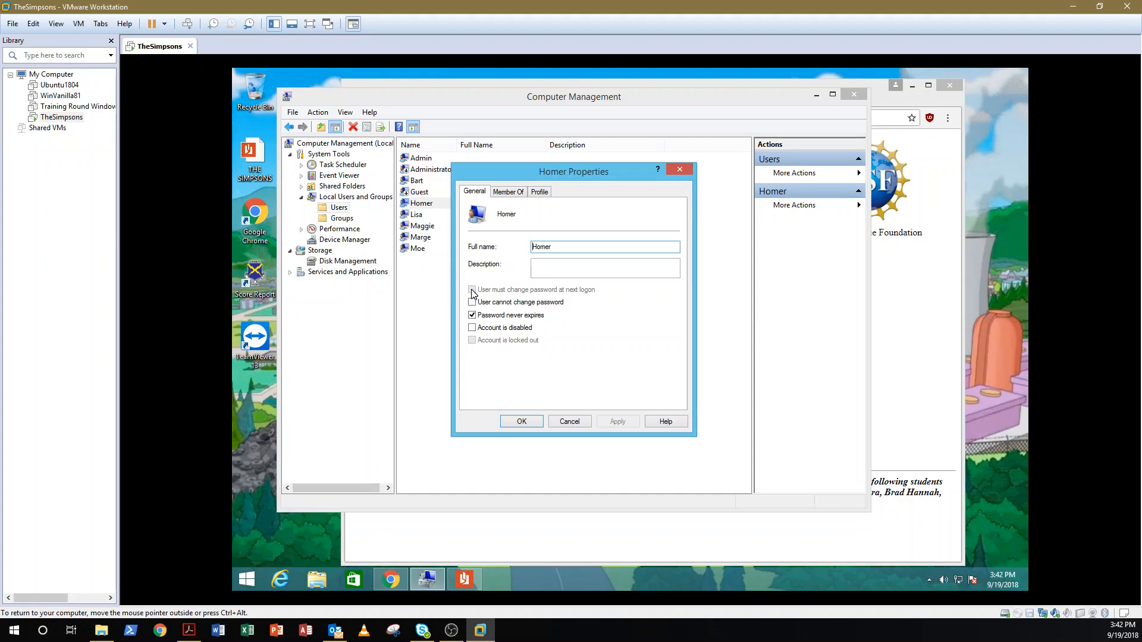
{"action": "left_click", "coordinate": [568, 422]}
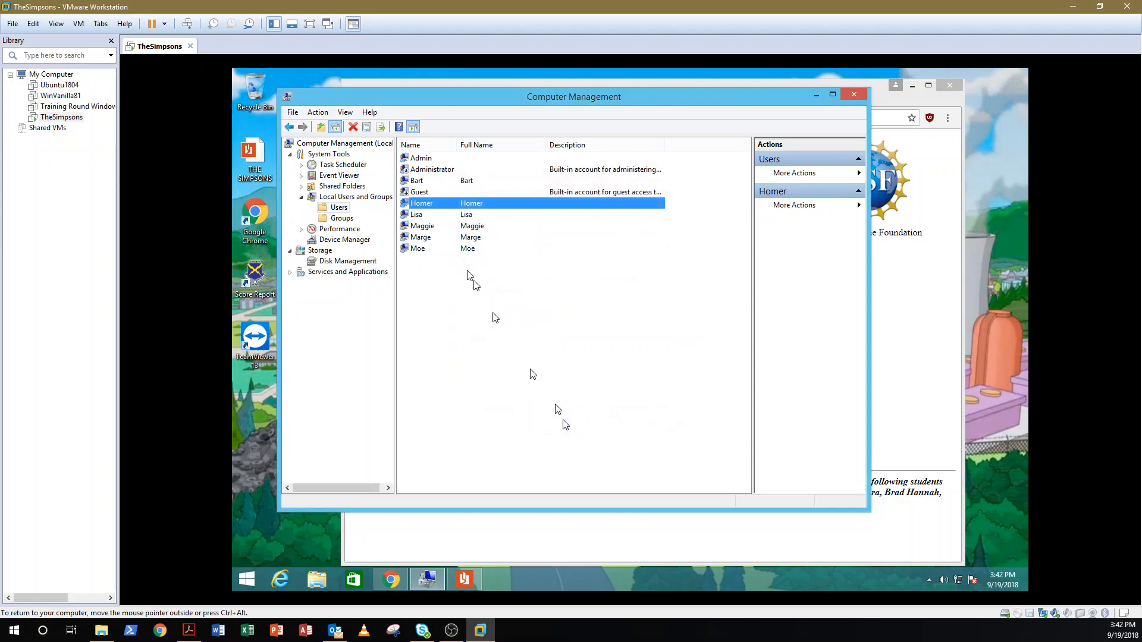
{"action": "right_click", "coordinate": [429, 203]}
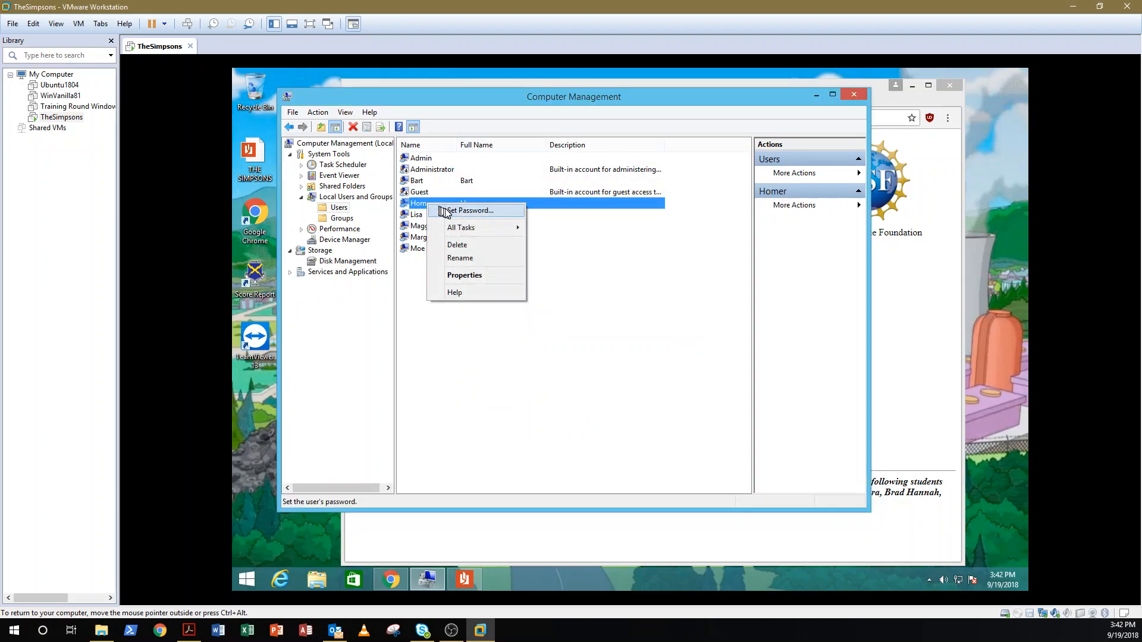
{"action": "left_click", "coordinate": [448, 211]}
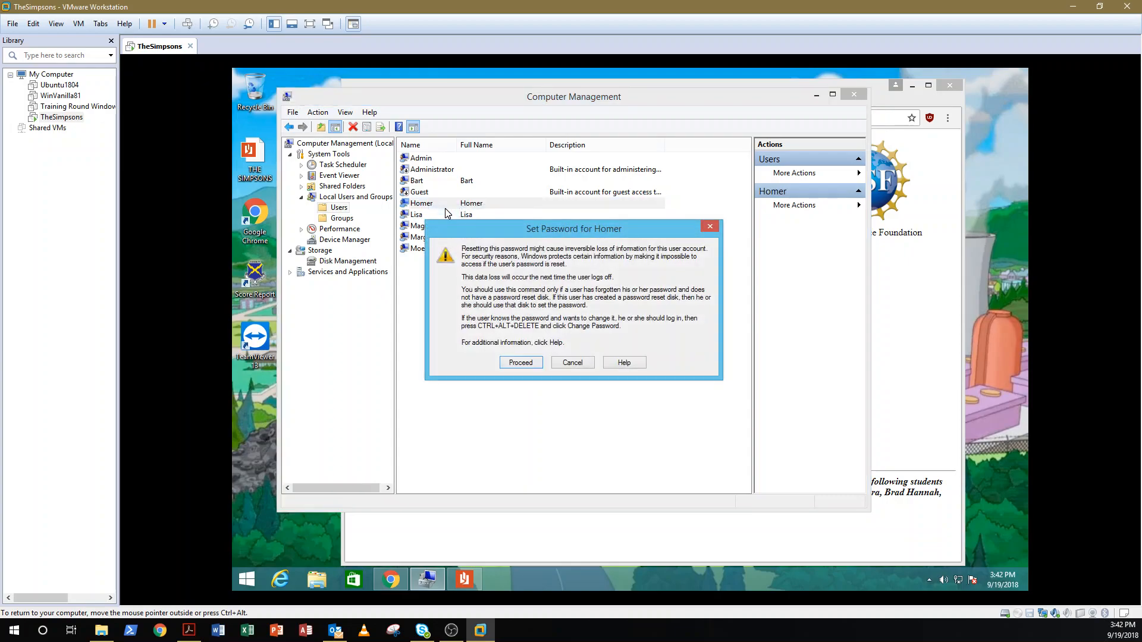
{"action": "left_click", "coordinate": [516, 365]}
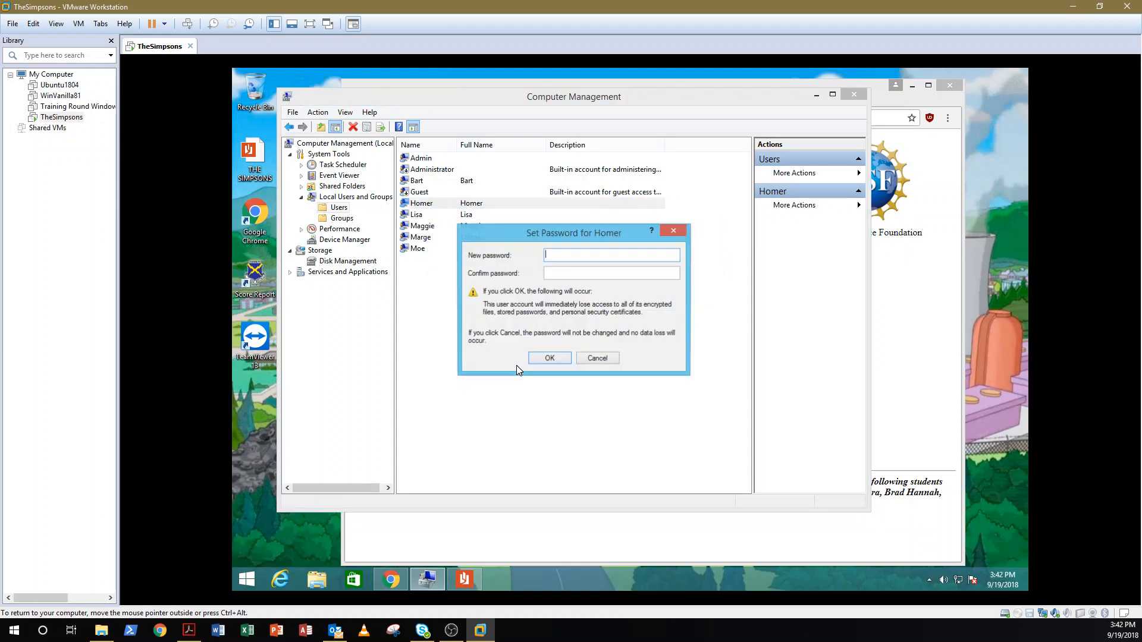
{"action": "left_click", "coordinate": [551, 359]}
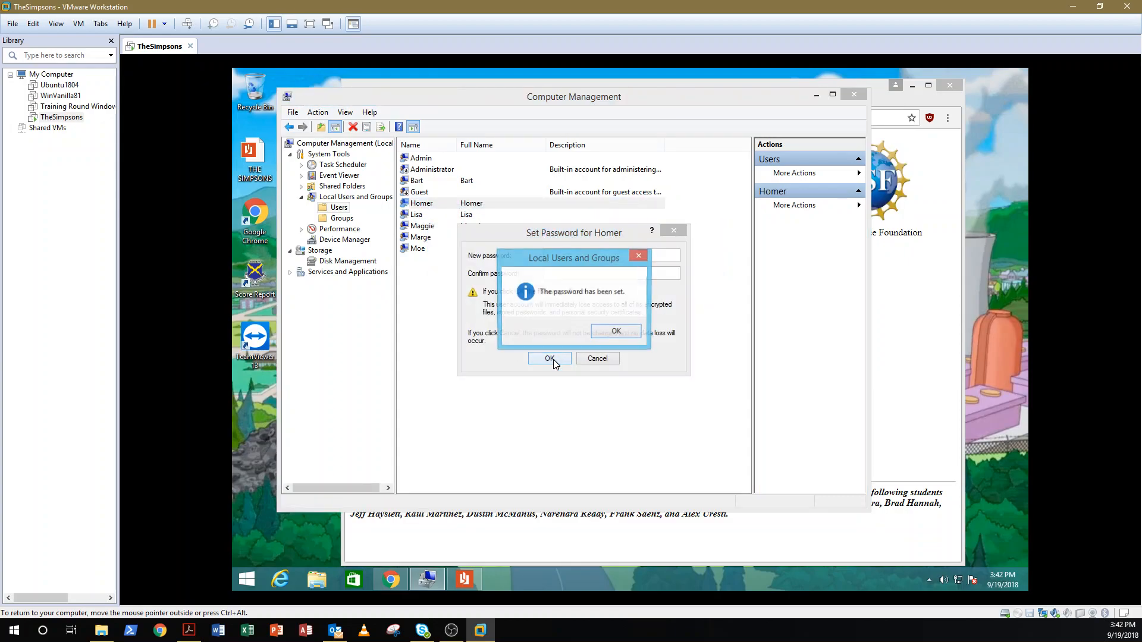
{"action": "left_click", "coordinate": [606, 337]}
In Homer's properties, turn off Password never expires, turn on User must change password at next logon, and save the changes
{"action": "right_click", "coordinate": [429, 206]}
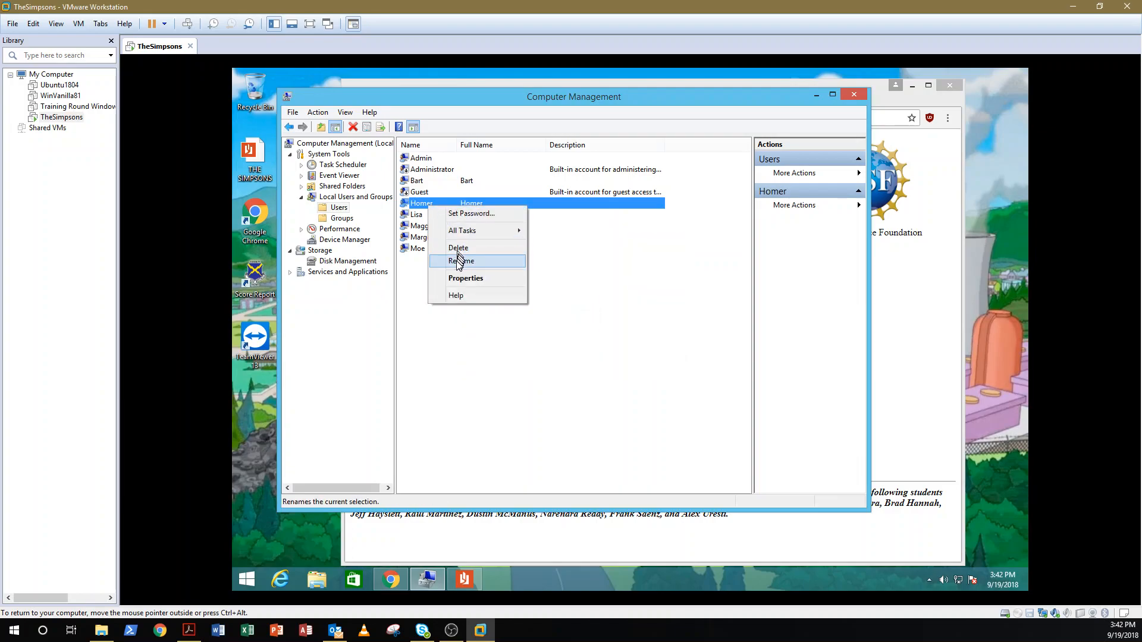
{"action": "left_click", "coordinate": [461, 278]}
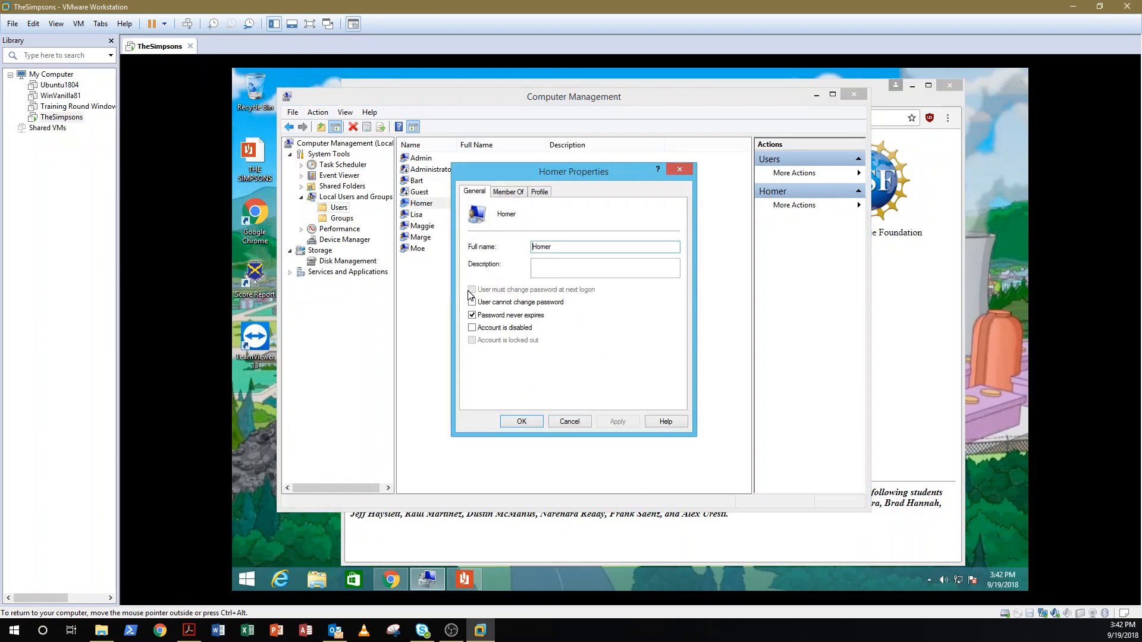
{"action": "left_click", "coordinate": [472, 315]}
{"action": "left_click", "coordinate": [471, 289]}
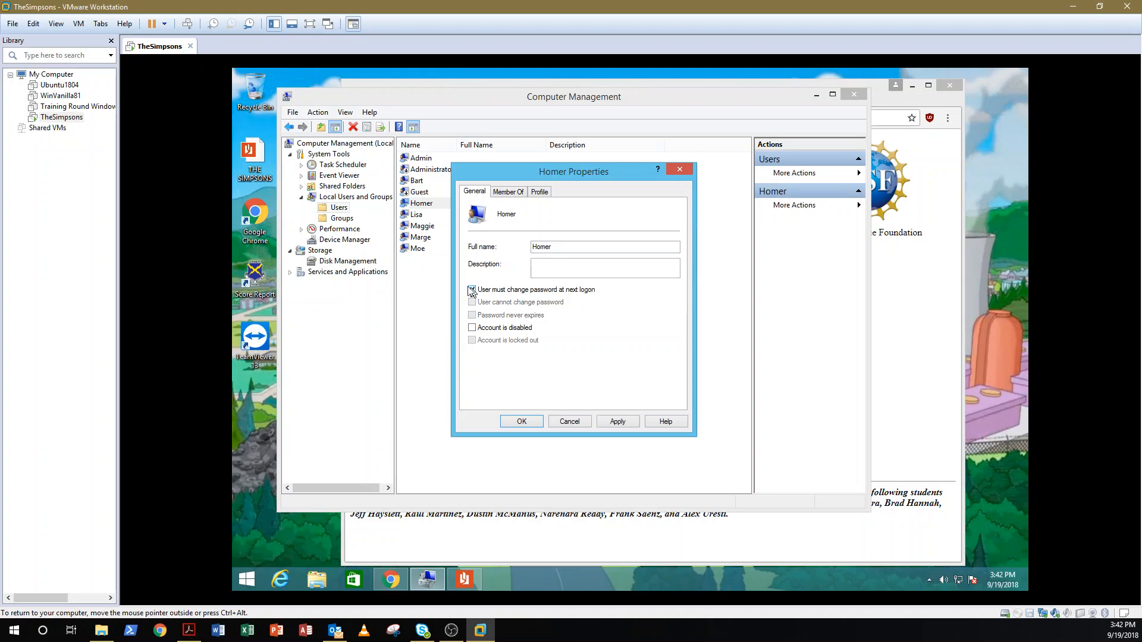
{"action": "left_click", "coordinate": [518, 421]}
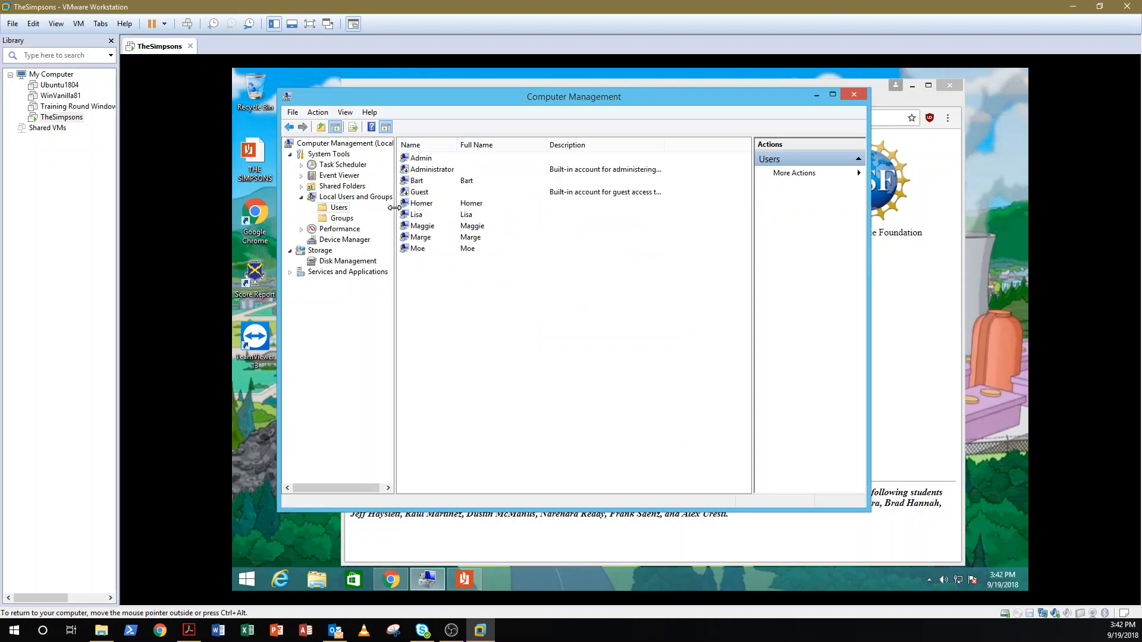
{"action": "right_click", "coordinate": [424, 205]}
{"action": "left_click", "coordinate": [452, 211]}
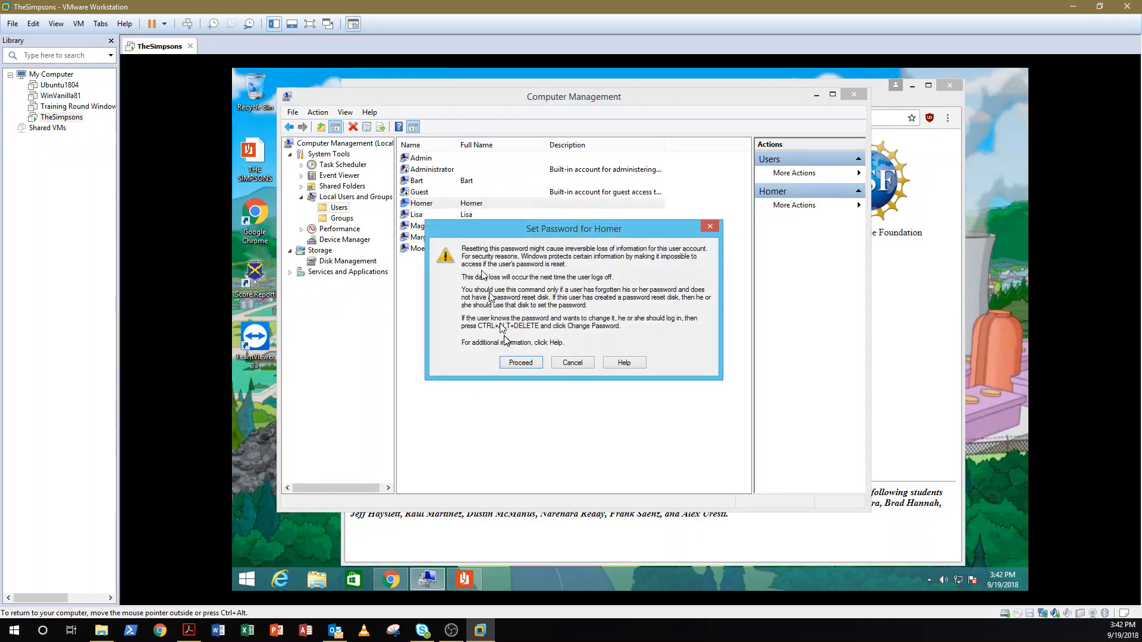
{"action": "left_click", "coordinate": [517, 362]}
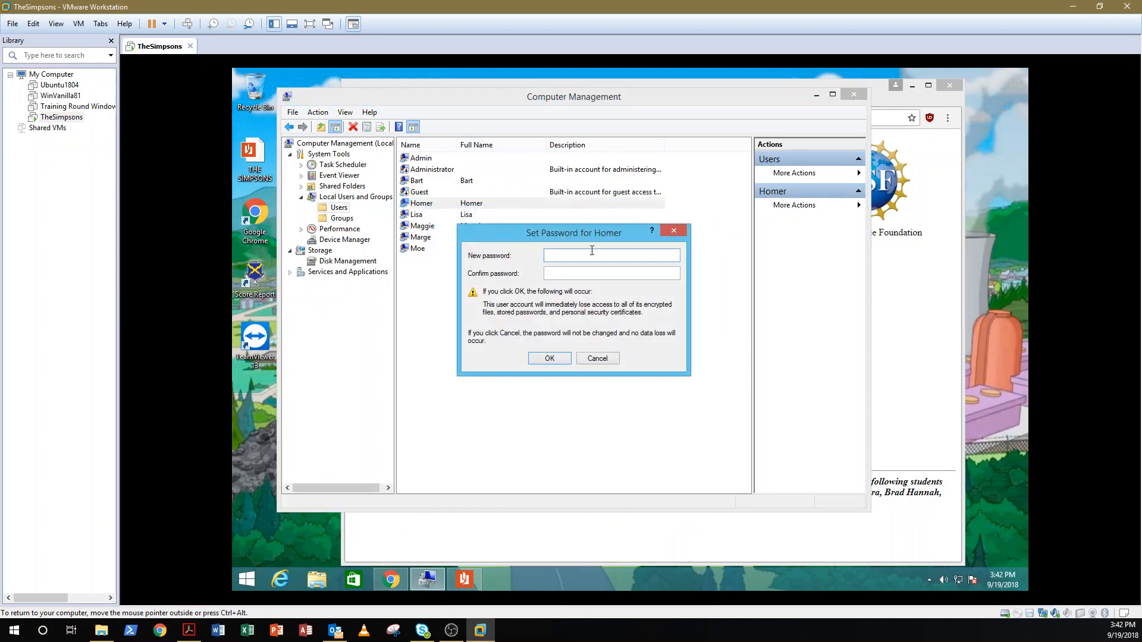
{"action": "type", "text": "••••••••••••"}
{"action": "key", "text": "Tab"}
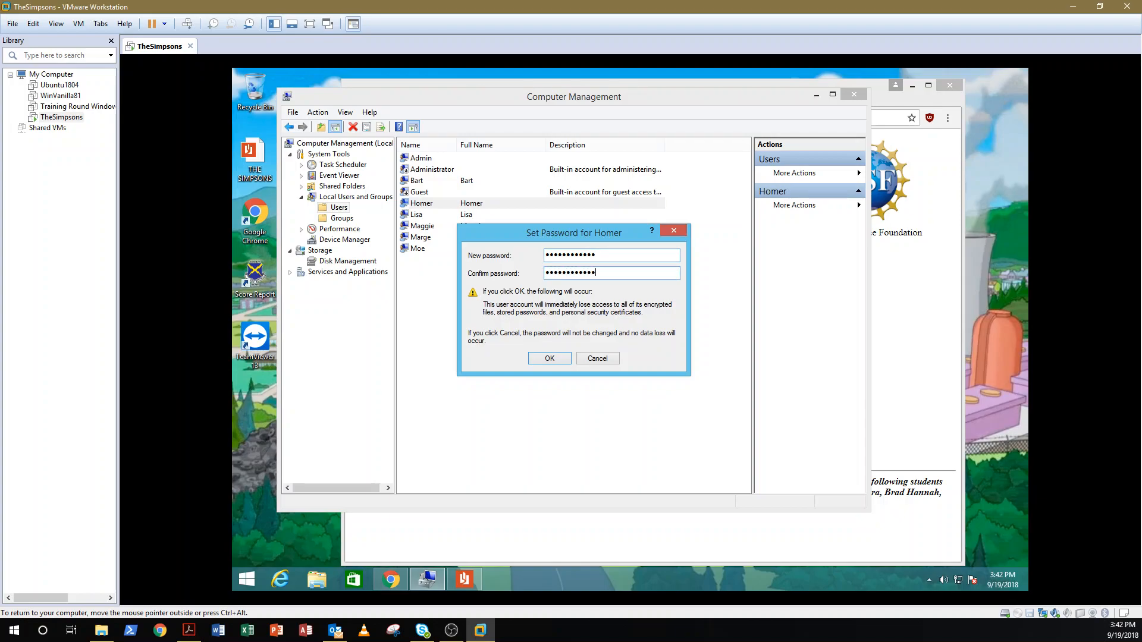
{"action": "key", "text": "Return"}
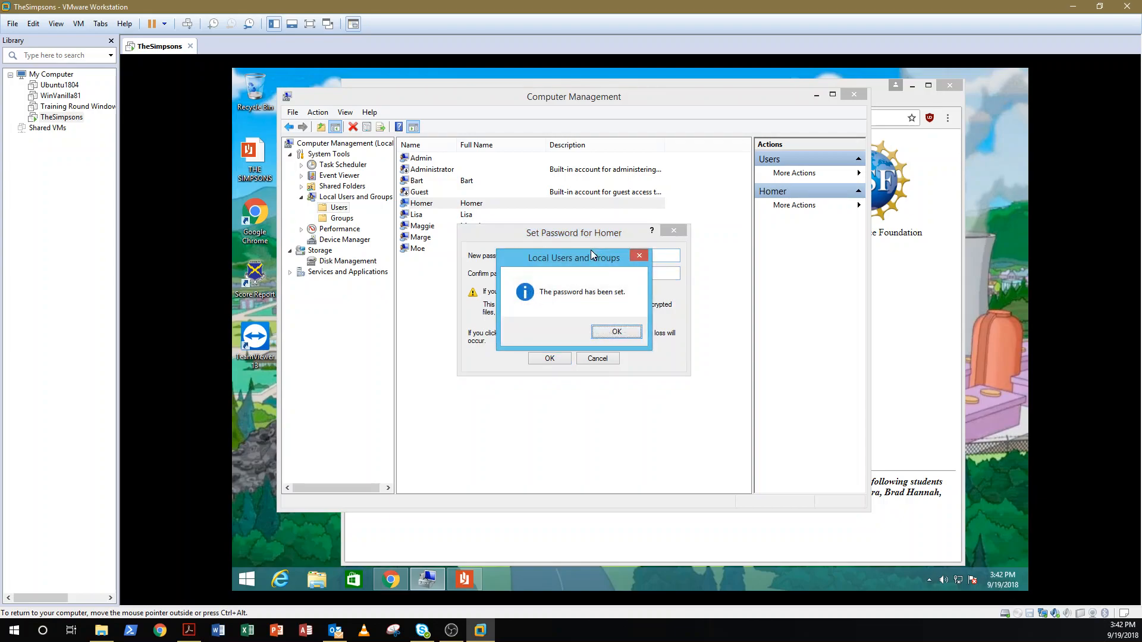
{"action": "left_click", "coordinate": [608, 330]}
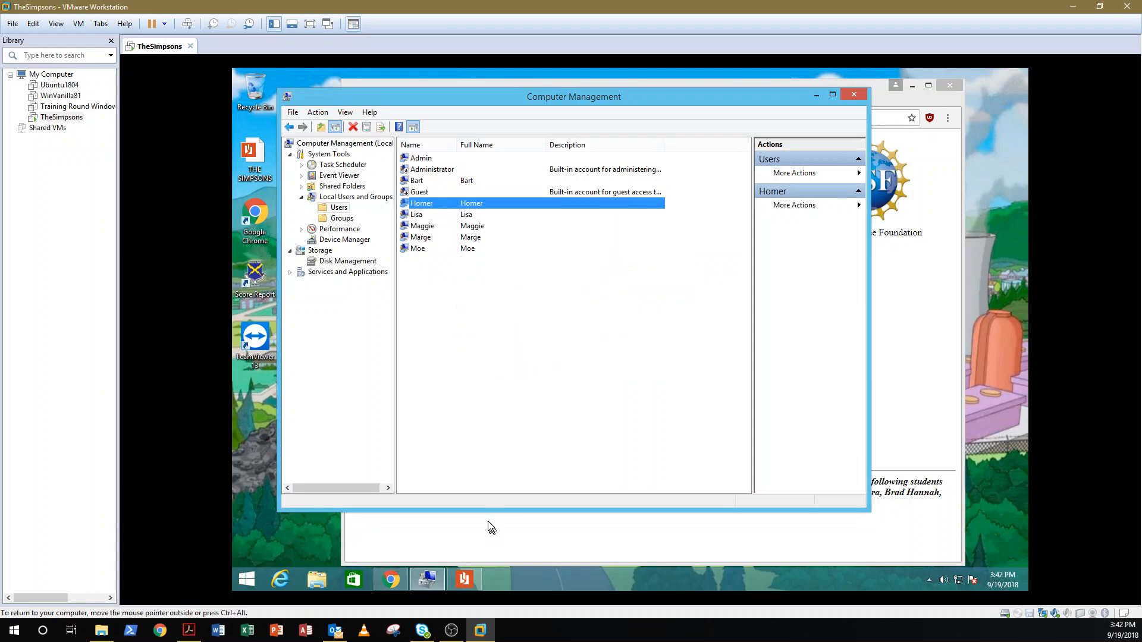
Reload the CyberPatriot Score Report in Chrome to check the scored items, and return to Computer Management
{"action": "left_click", "coordinate": [502, 557]}
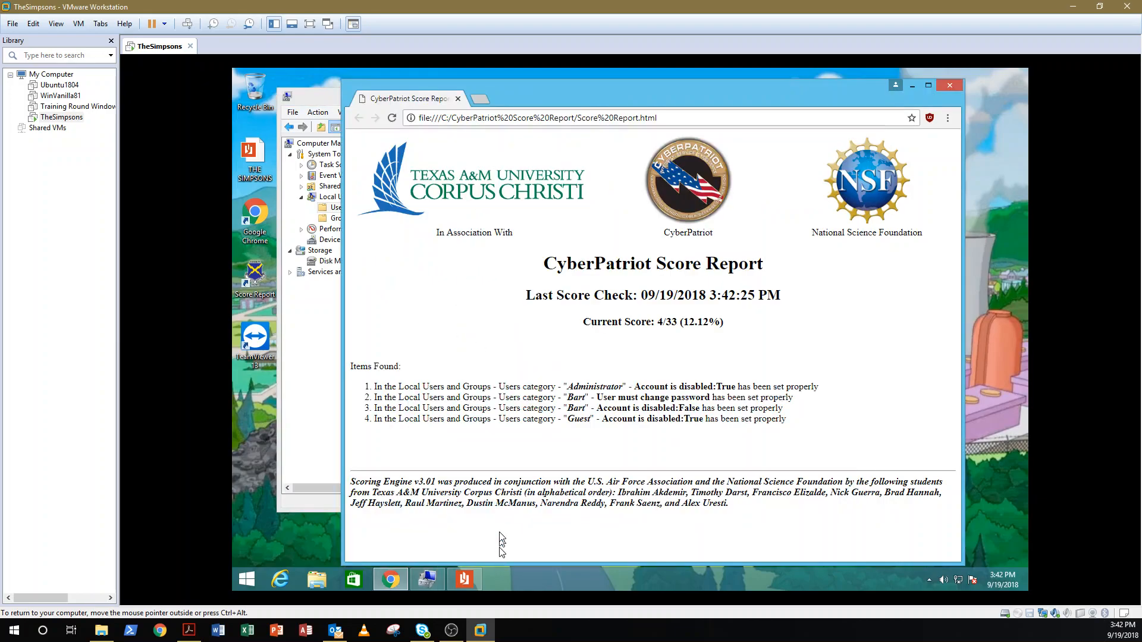
{"action": "left_click", "coordinate": [392, 118]}
{"action": "left_click", "coordinate": [325, 383]}
{"action": "left_click", "coordinate": [420, 217]}
{"action": "right_click", "coordinate": [420, 217]}
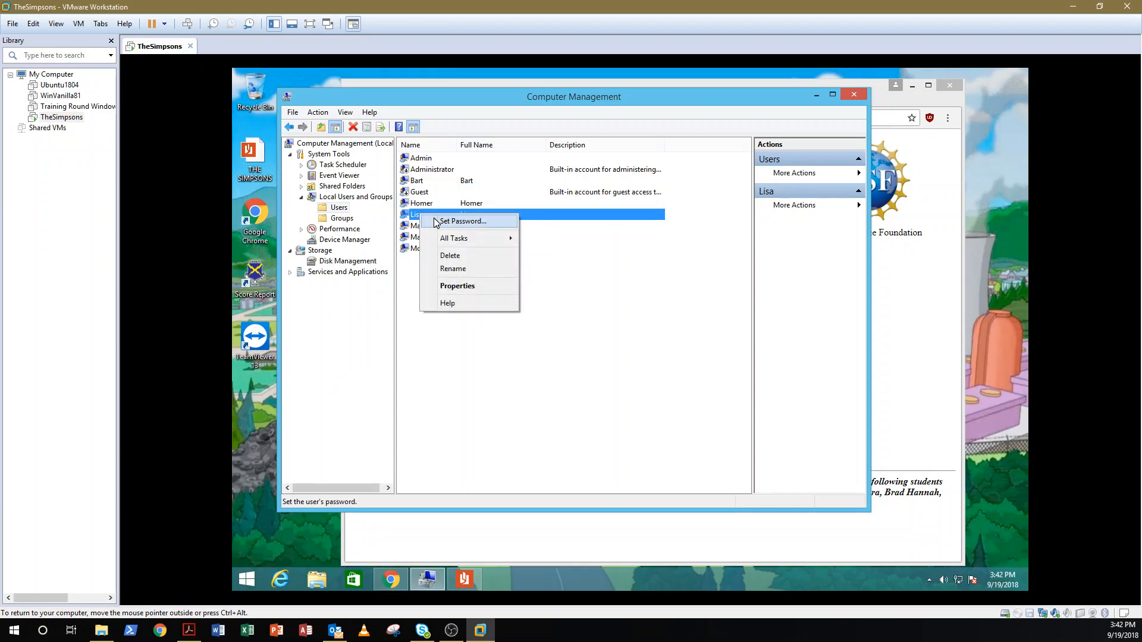
{"action": "left_click", "coordinate": [476, 367]}
{"action": "right_click", "coordinate": [420, 185]}
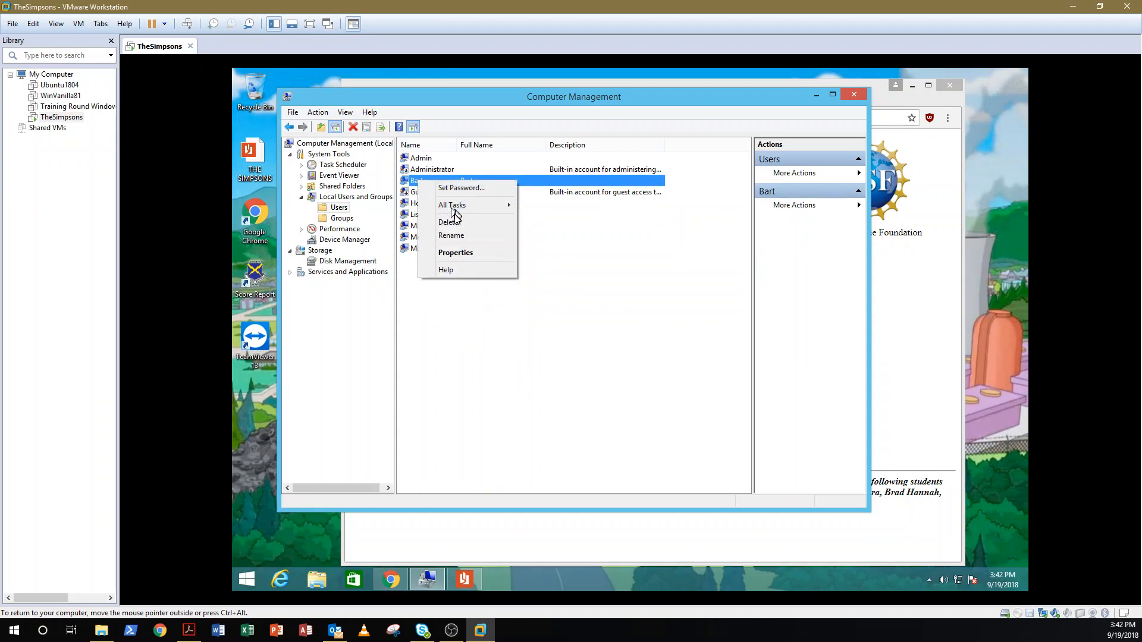
{"action": "left_click", "coordinate": [456, 253]}
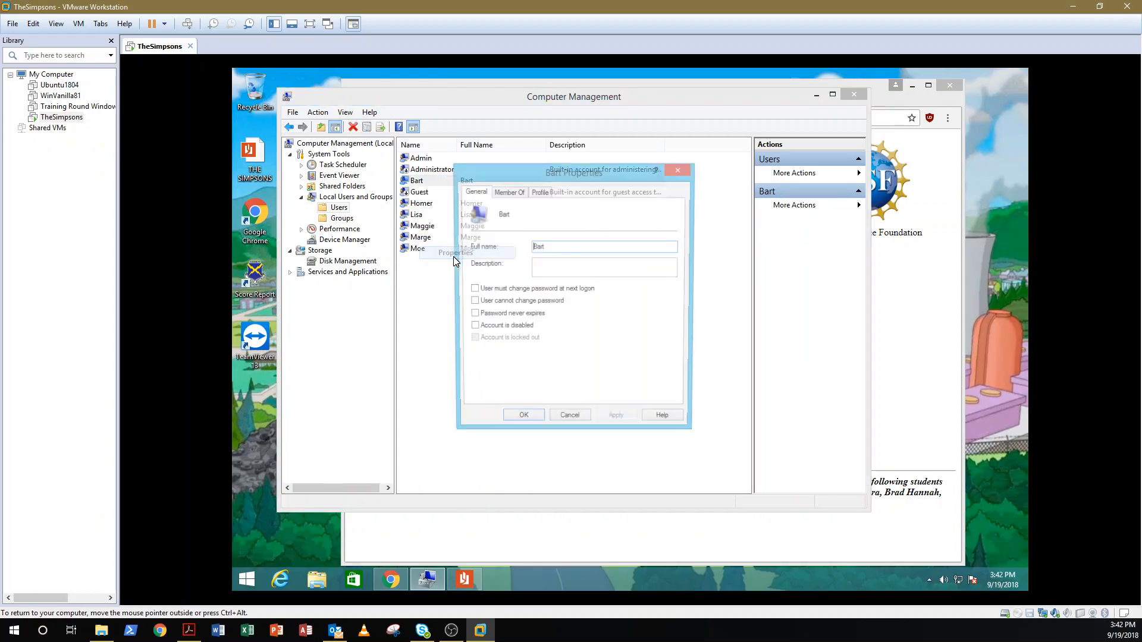
{"action": "left_click", "coordinate": [472, 315]}
{"action": "left_click", "coordinate": [522, 421]}
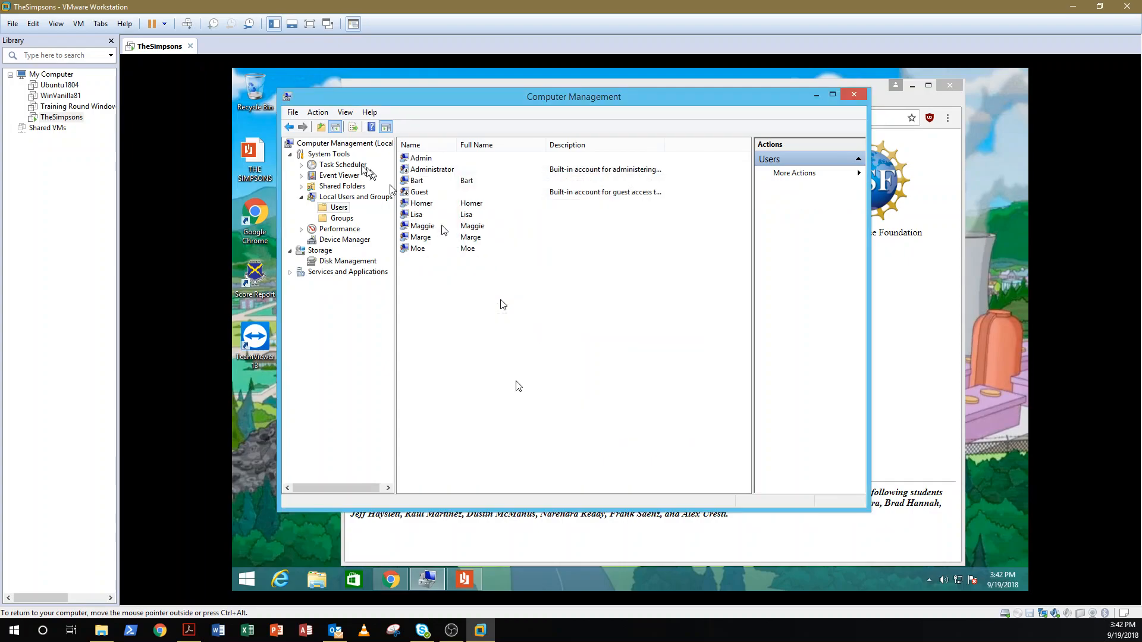
{"action": "left_click", "coordinate": [418, 218]}
{"action": "right_click", "coordinate": [418, 219]}
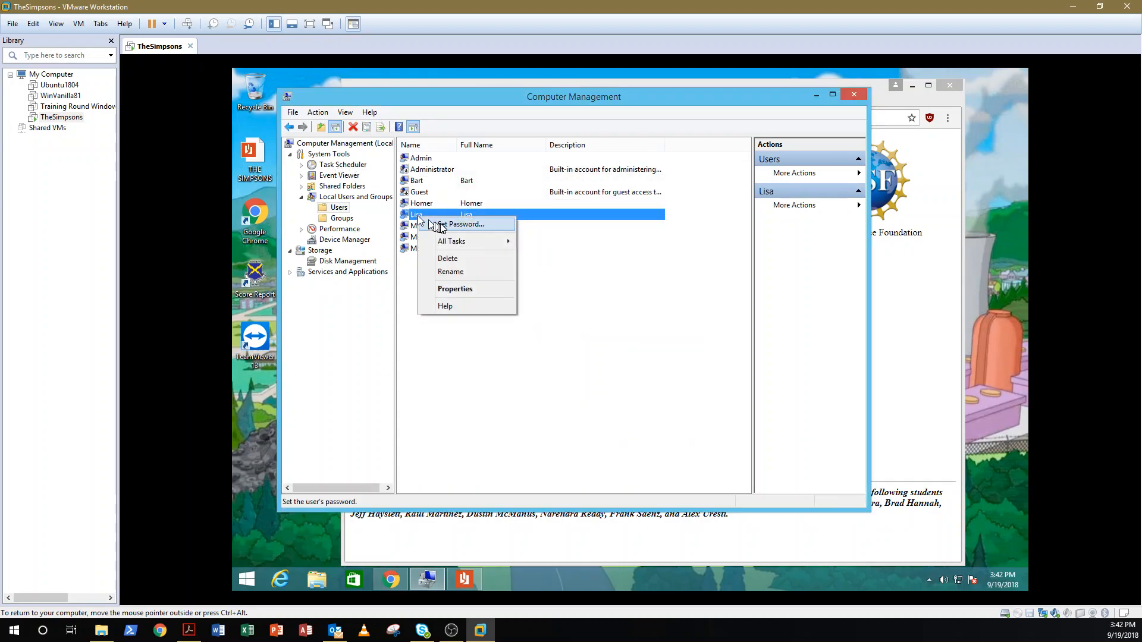
{"action": "left_click", "coordinate": [443, 227]}
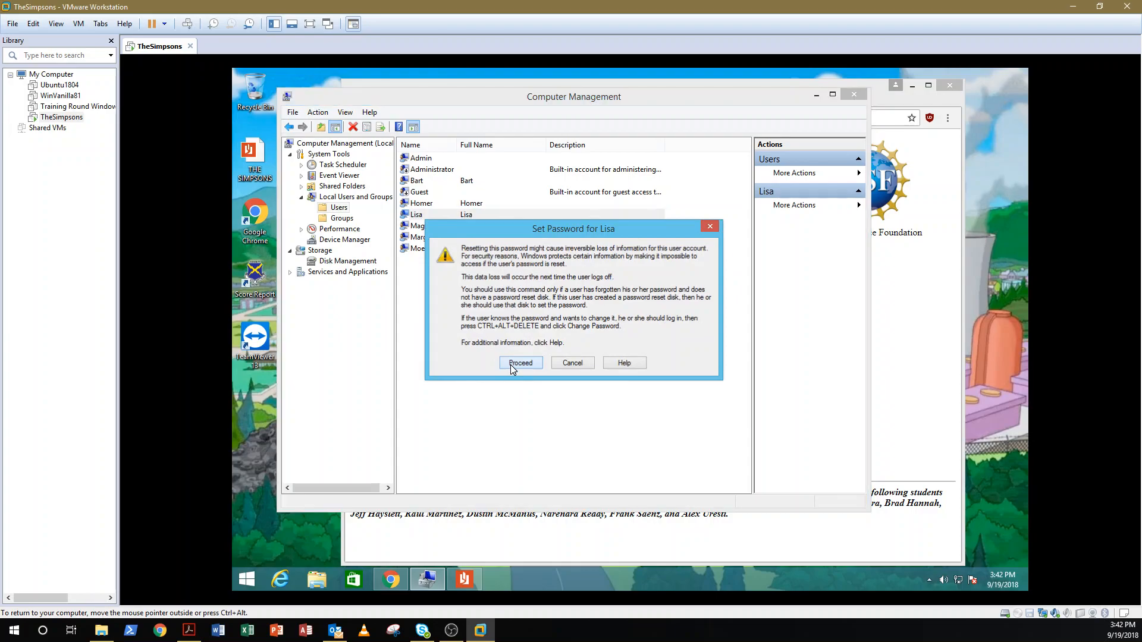
{"action": "left_click", "coordinate": [514, 362]}
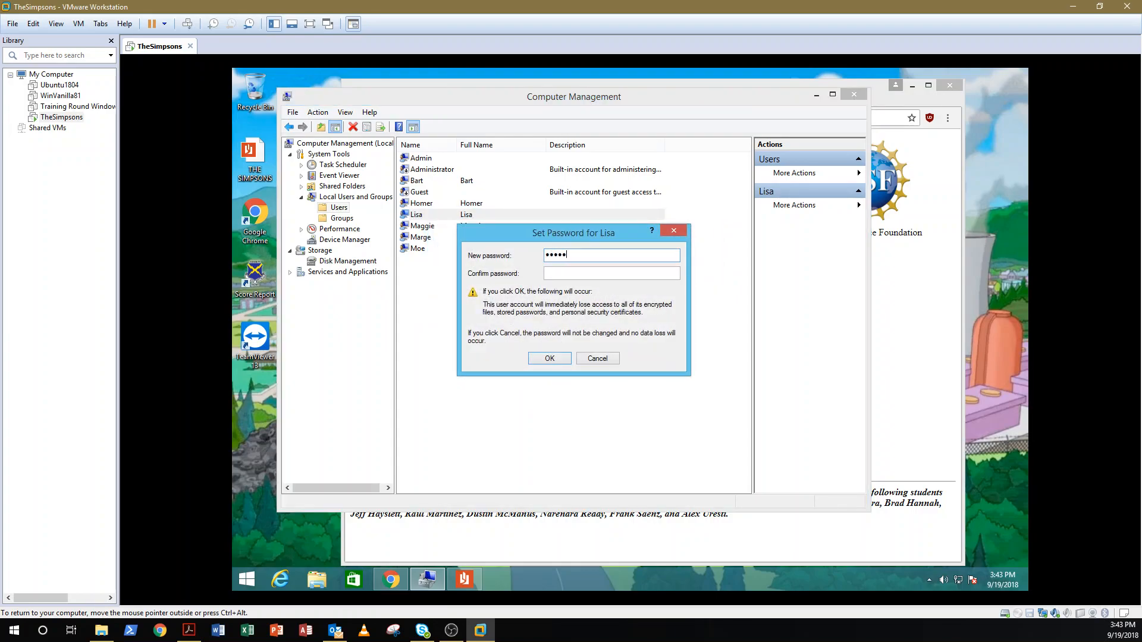
{"action": "key", "text": "Tab"}
{"action": "key", "text": "Return"}
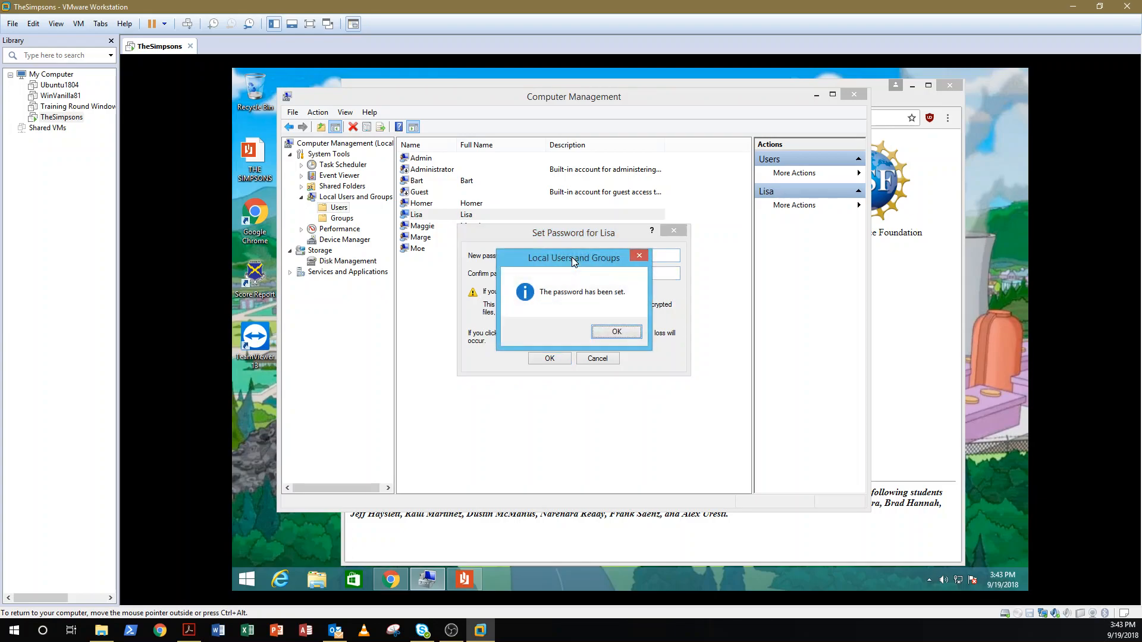
{"action": "key", "text": "Return"}
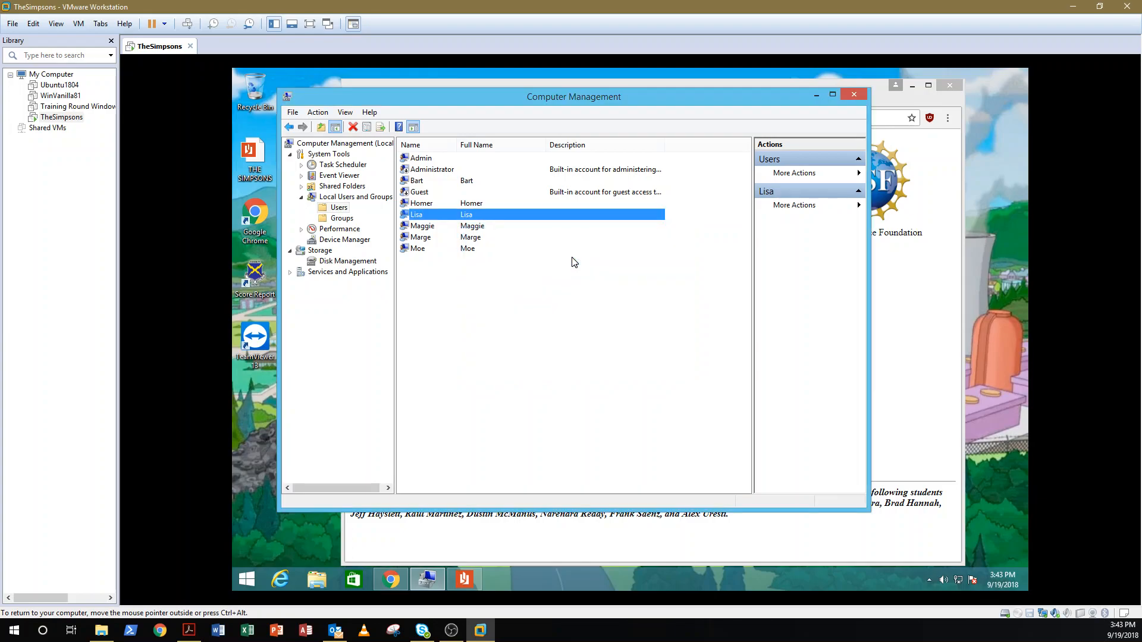
{"action": "right_click", "coordinate": [413, 214]}
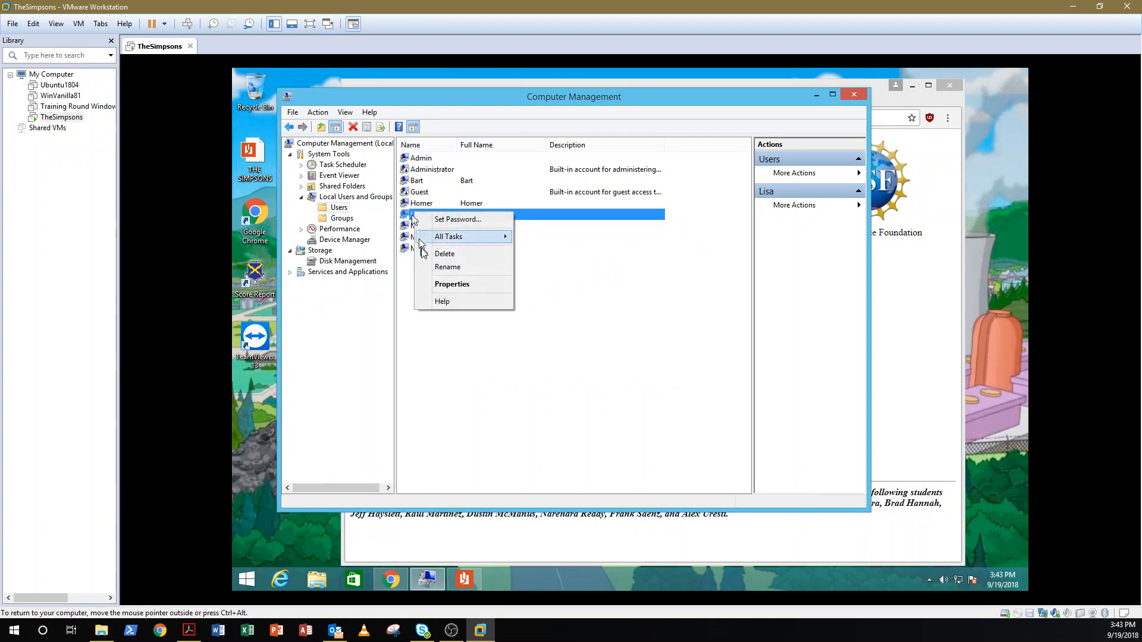
{"action": "left_click", "coordinate": [453, 284]}
{"action": "left_click", "coordinate": [473, 315]}
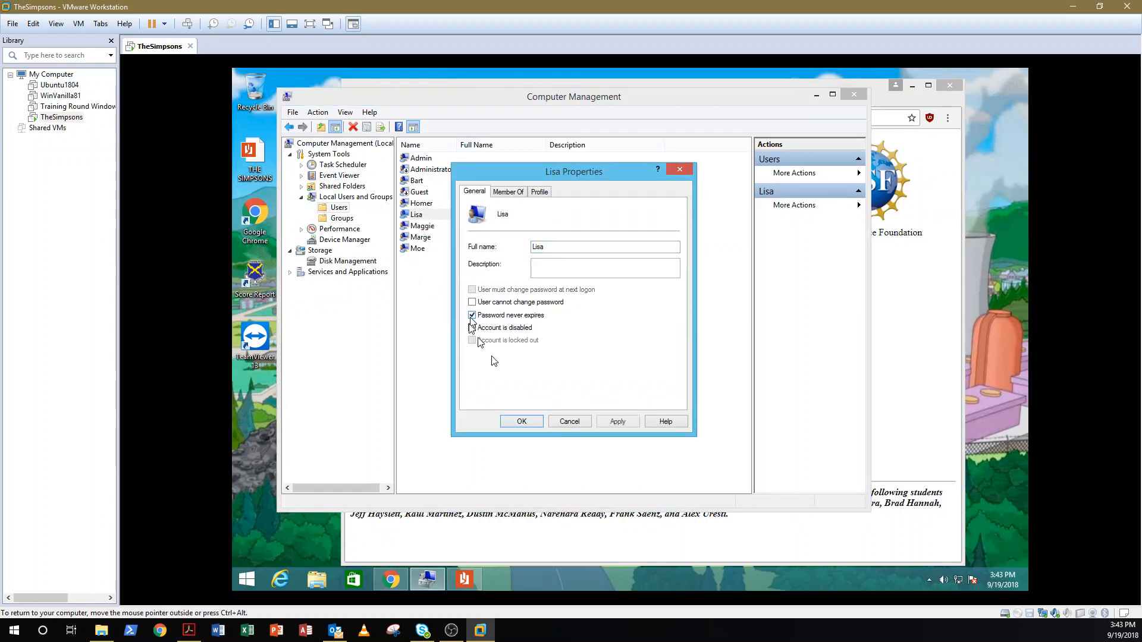
{"action": "left_click", "coordinate": [524, 421]}
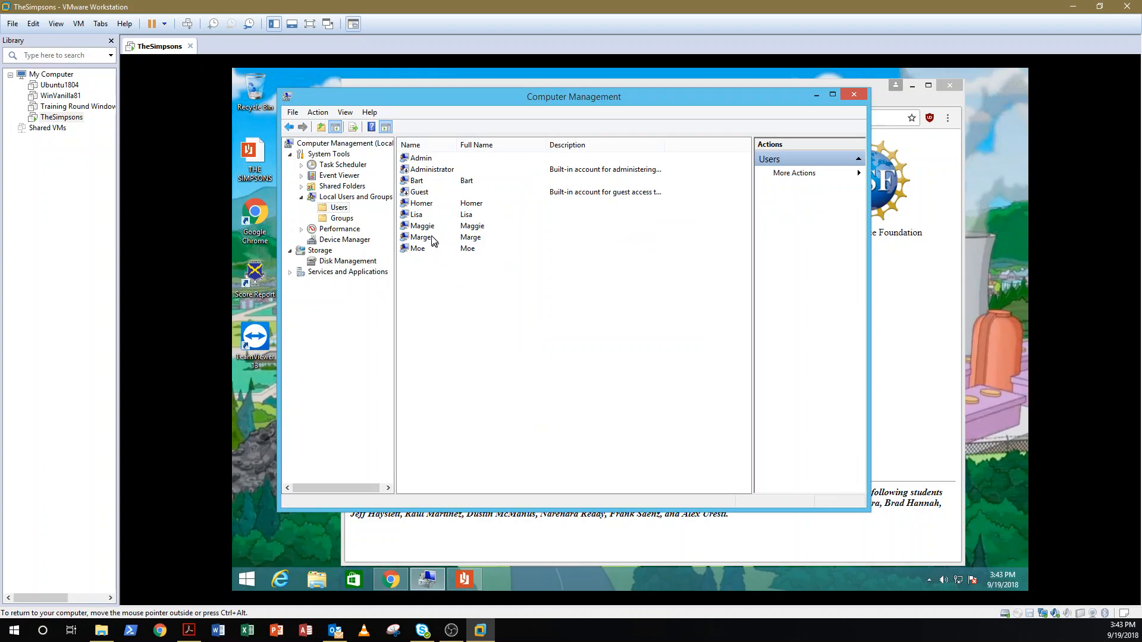
{"action": "left_click", "coordinate": [419, 226]}
{"action": "right_click", "coordinate": [419, 226]}
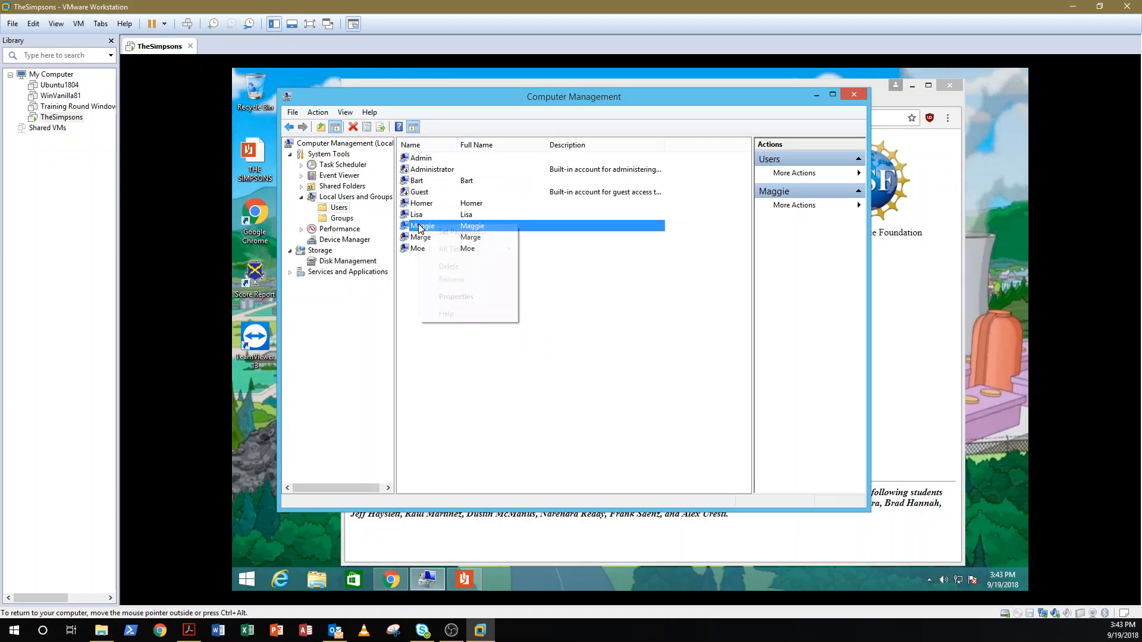
{"action": "left_click", "coordinate": [448, 235]}
{"action": "left_click", "coordinate": [521, 360]}
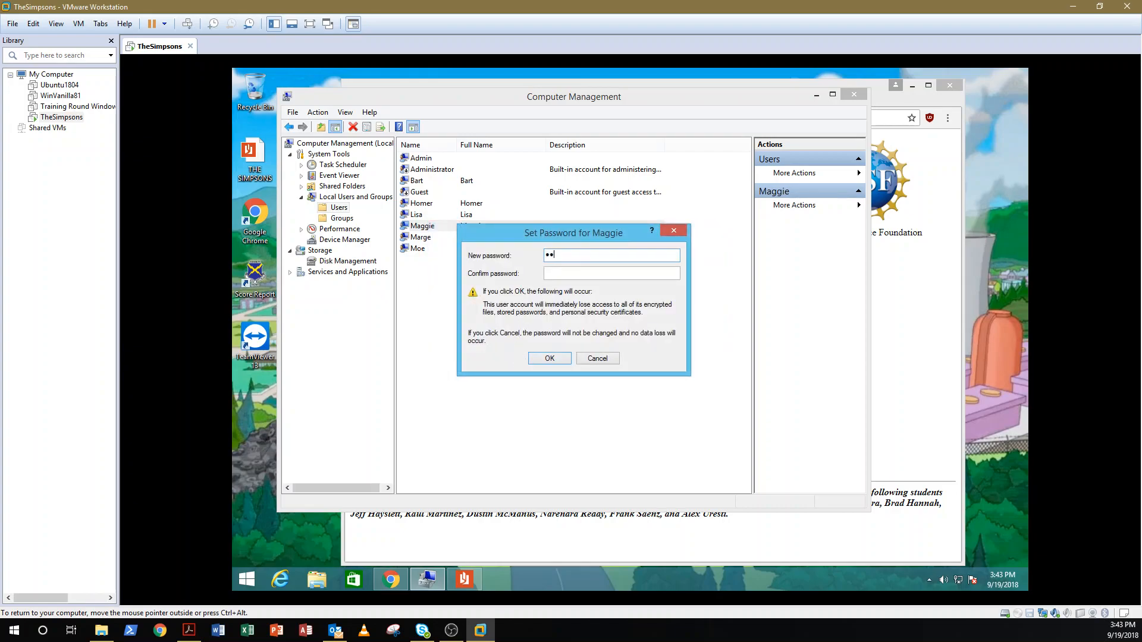
{"action": "key", "text": "Tab"}
{"action": "type", "text": "••••••••••••"}
{"action": "key", "text": "Return"}
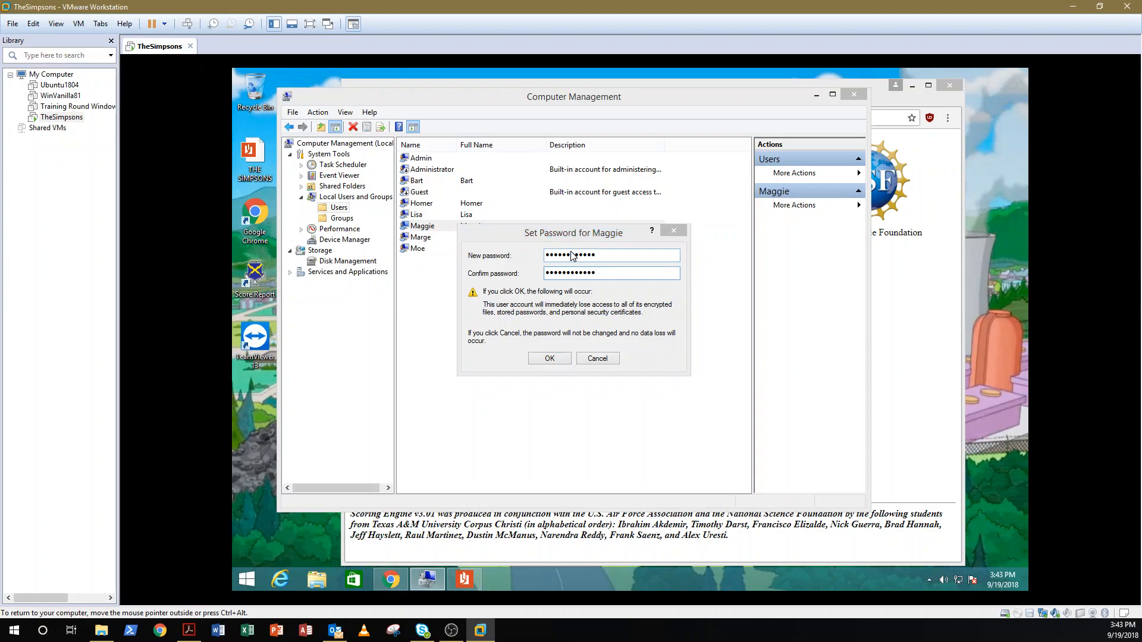
{"action": "key", "text": "Return"}
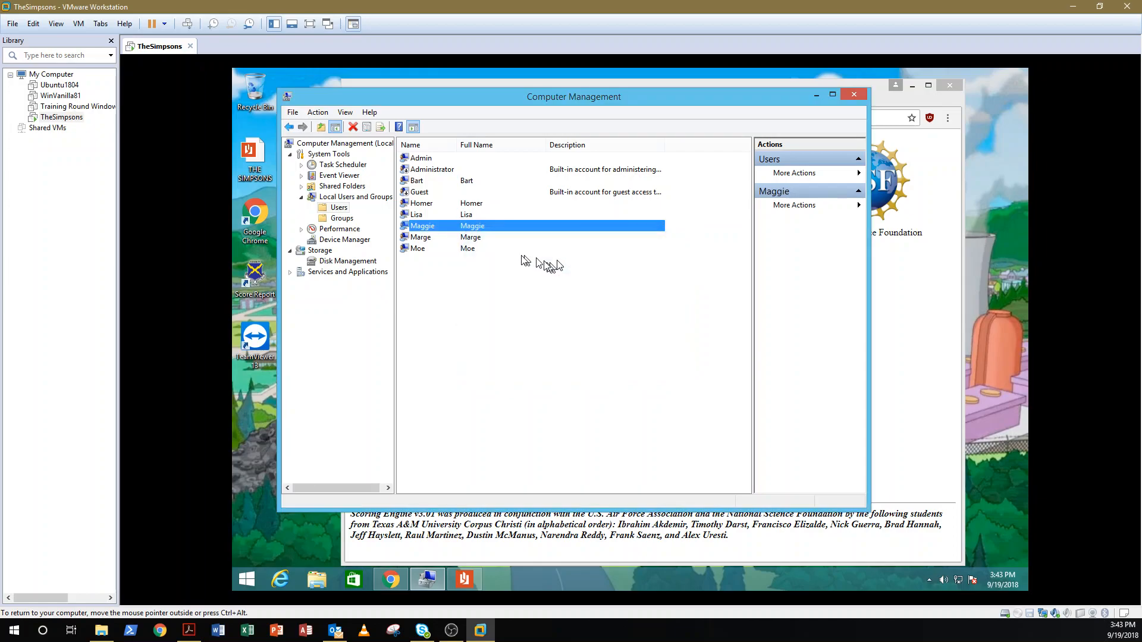
{"action": "right_click", "coordinate": [424, 226]}
{"action": "left_click", "coordinate": [455, 296]}
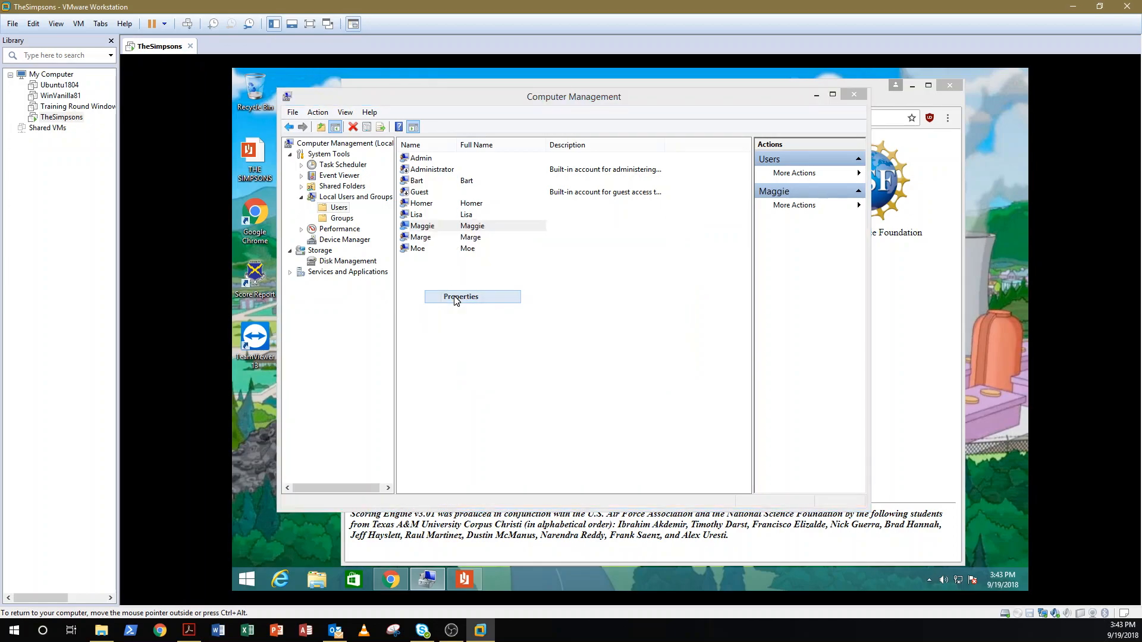
{"action": "left_click", "coordinate": [473, 316]}
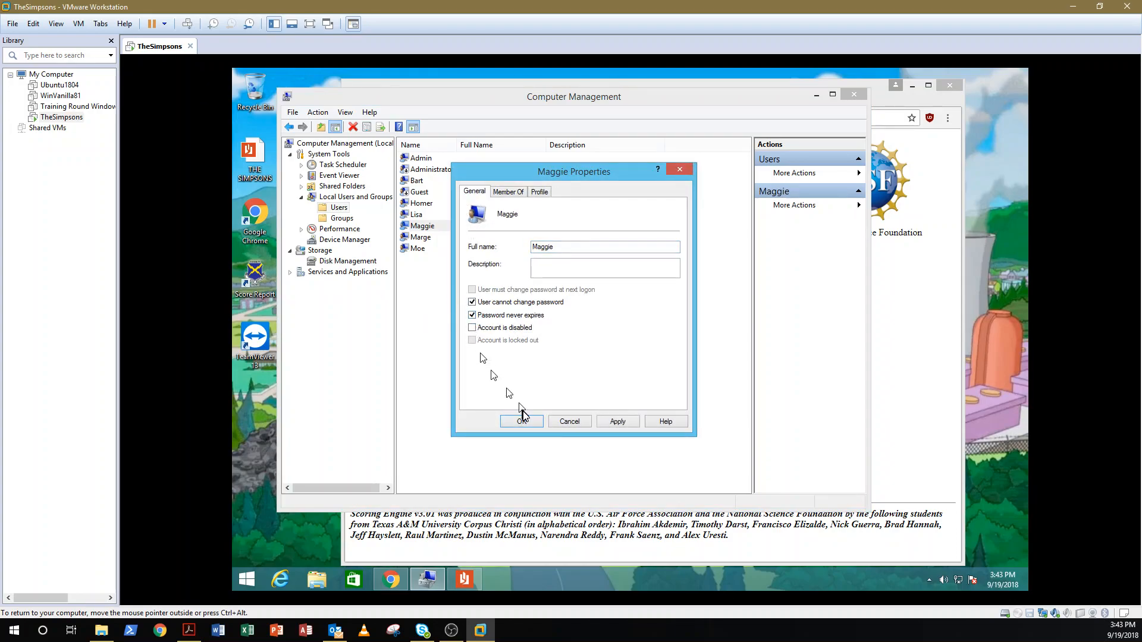
{"action": "left_click", "coordinate": [521, 421]}
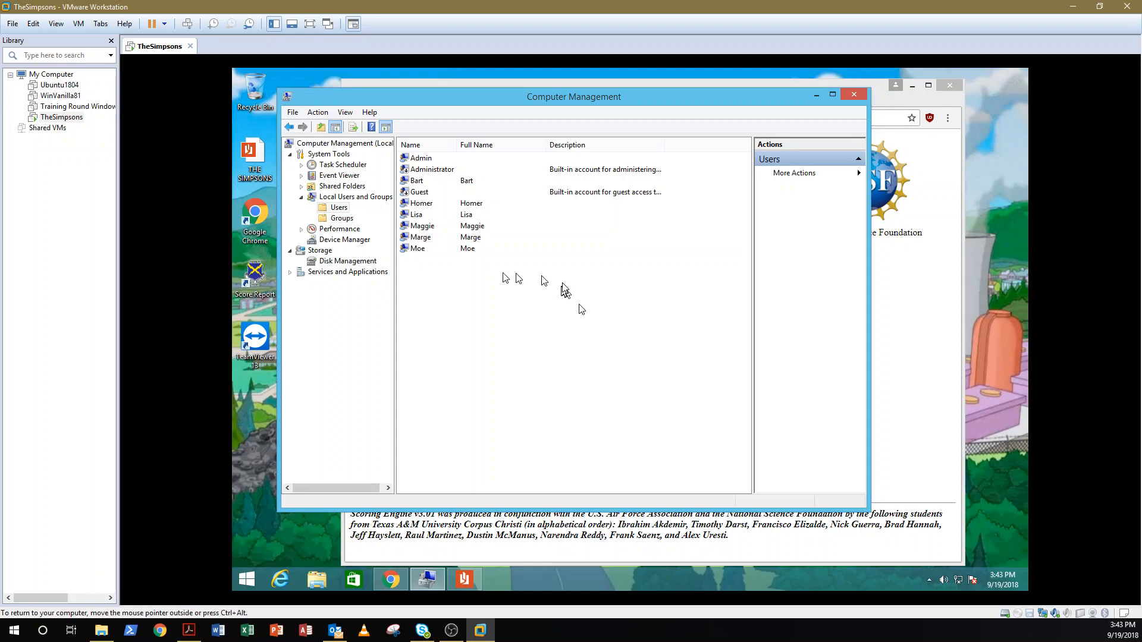
{"action": "left_click", "coordinate": [427, 238]}
{"action": "right_click", "coordinate": [427, 238]}
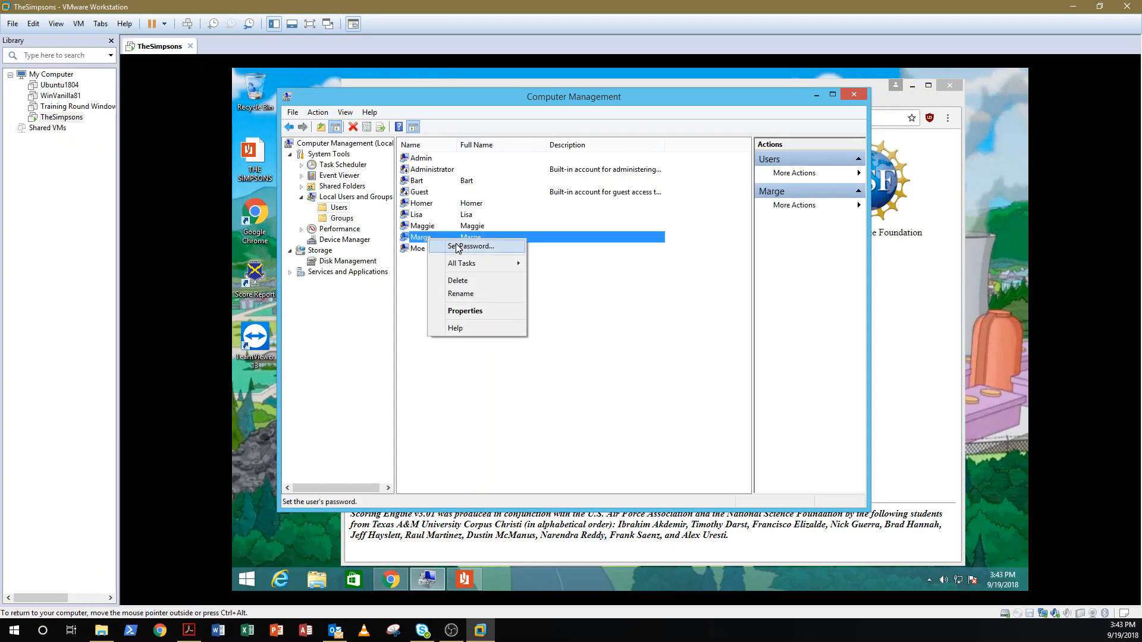
{"action": "left_click", "coordinate": [458, 246]}
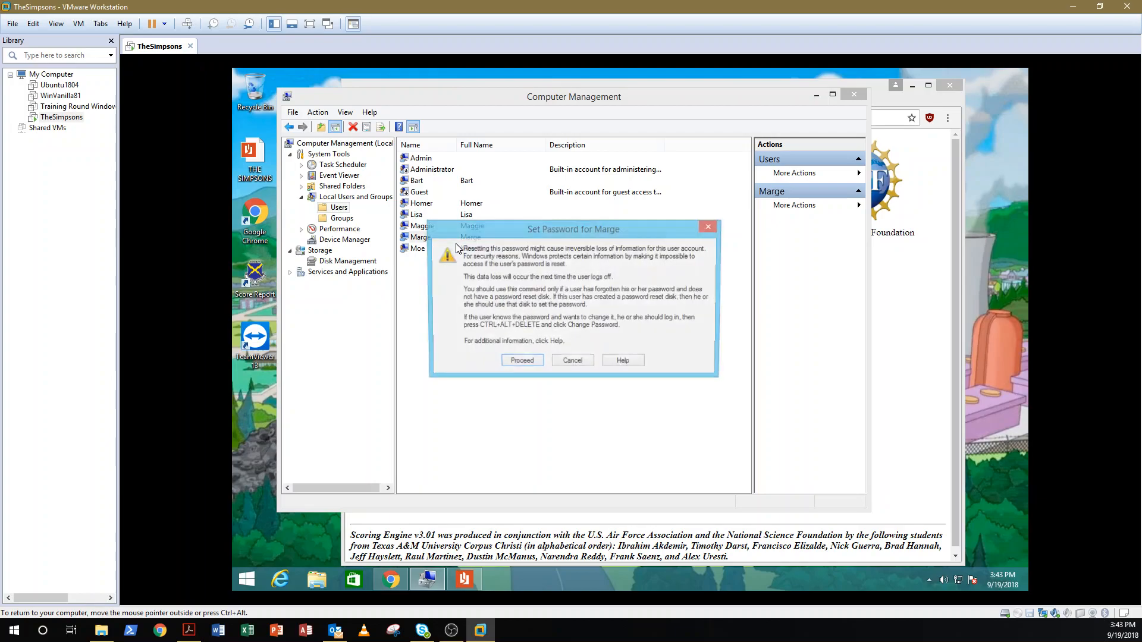
{"action": "left_click", "coordinate": [520, 362]}
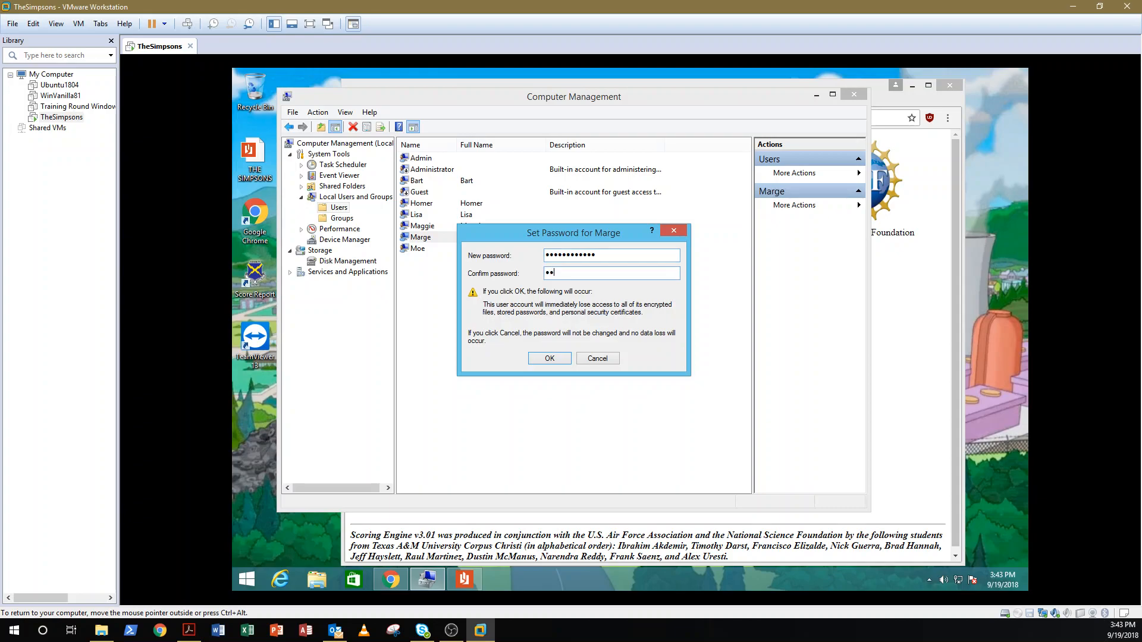
{"action": "key", "text": "Return"}
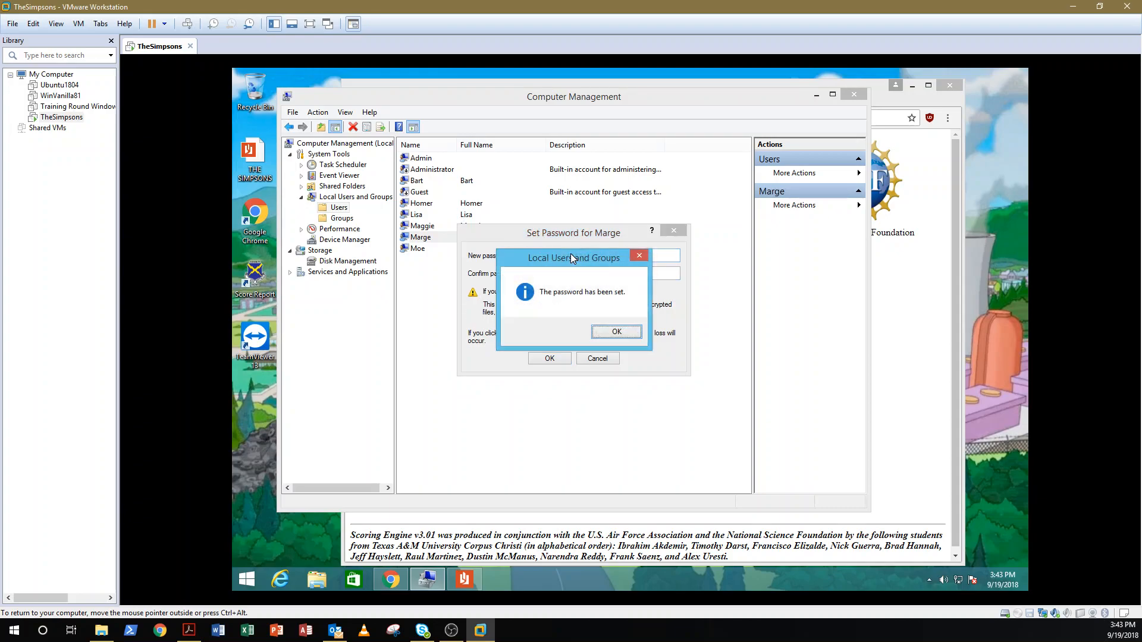
{"action": "left_click", "coordinate": [611, 326]}
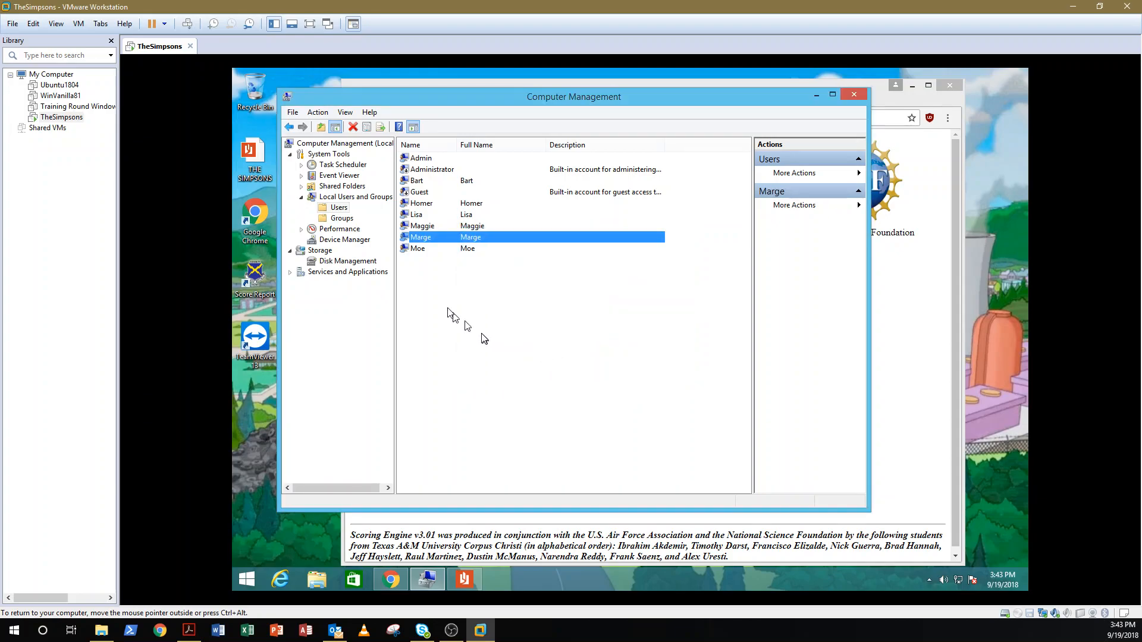
{"action": "left_click", "coordinate": [421, 248]}
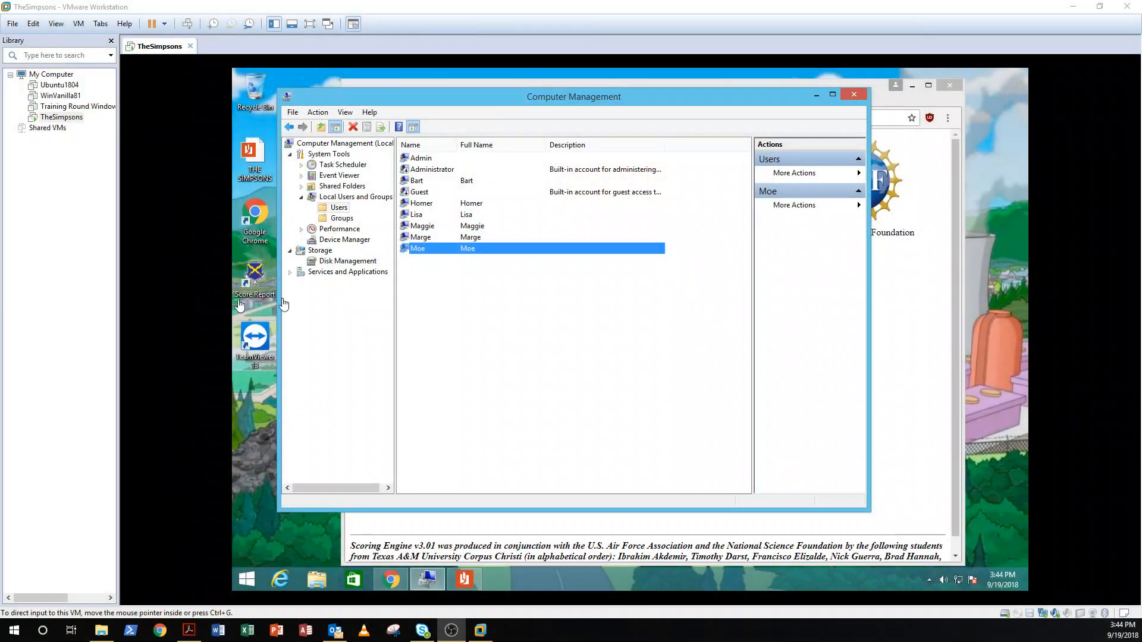
{"action": "left_click", "coordinate": [427, 251]}
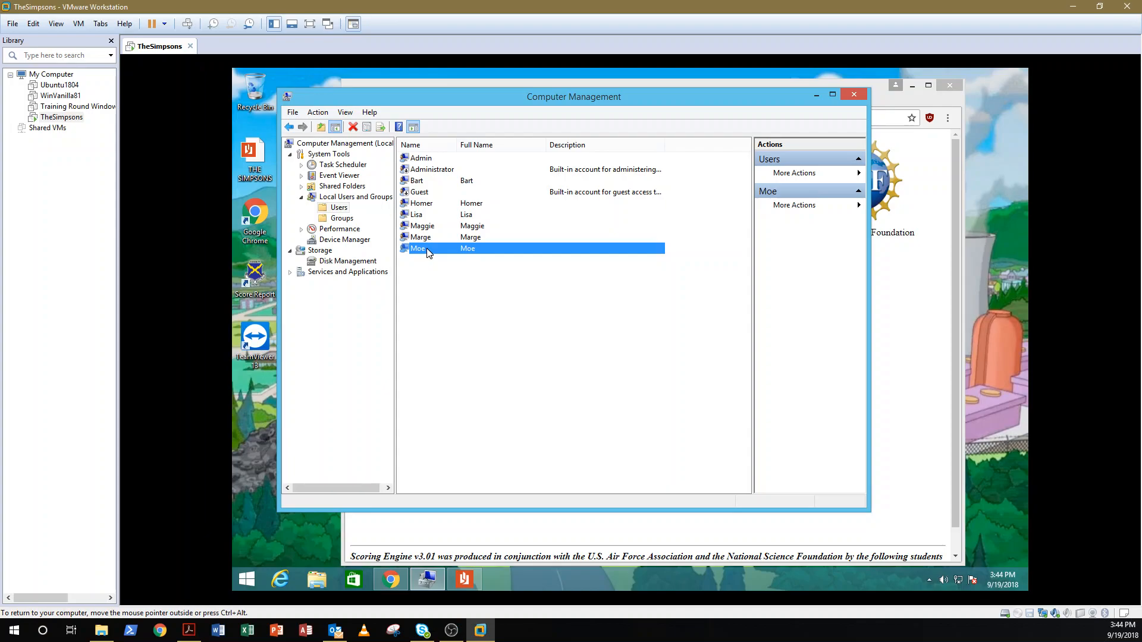
{"action": "right_click", "coordinate": [427, 252]}
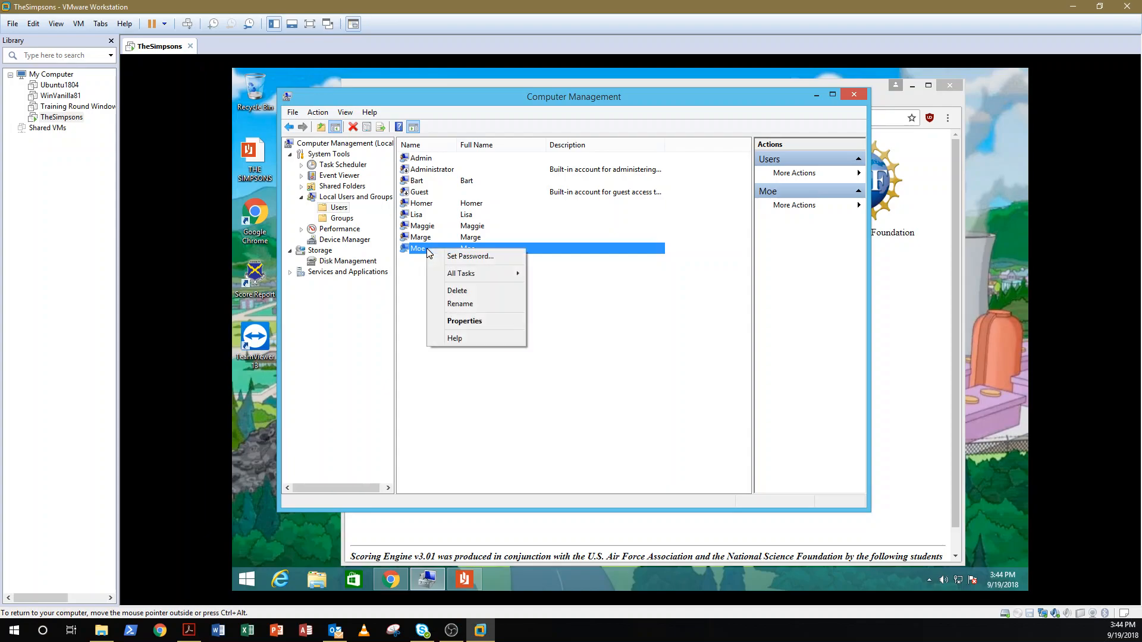
{"action": "left_click", "coordinate": [462, 322]}
{"action": "left_click", "coordinate": [472, 329]}
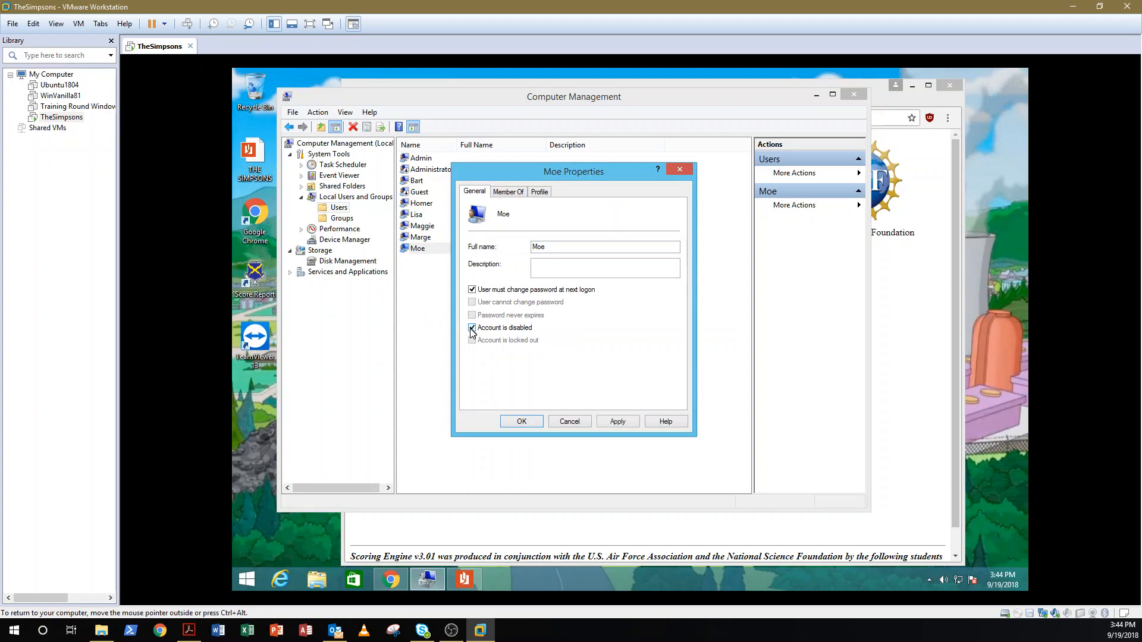
{"action": "left_click", "coordinate": [530, 422]}
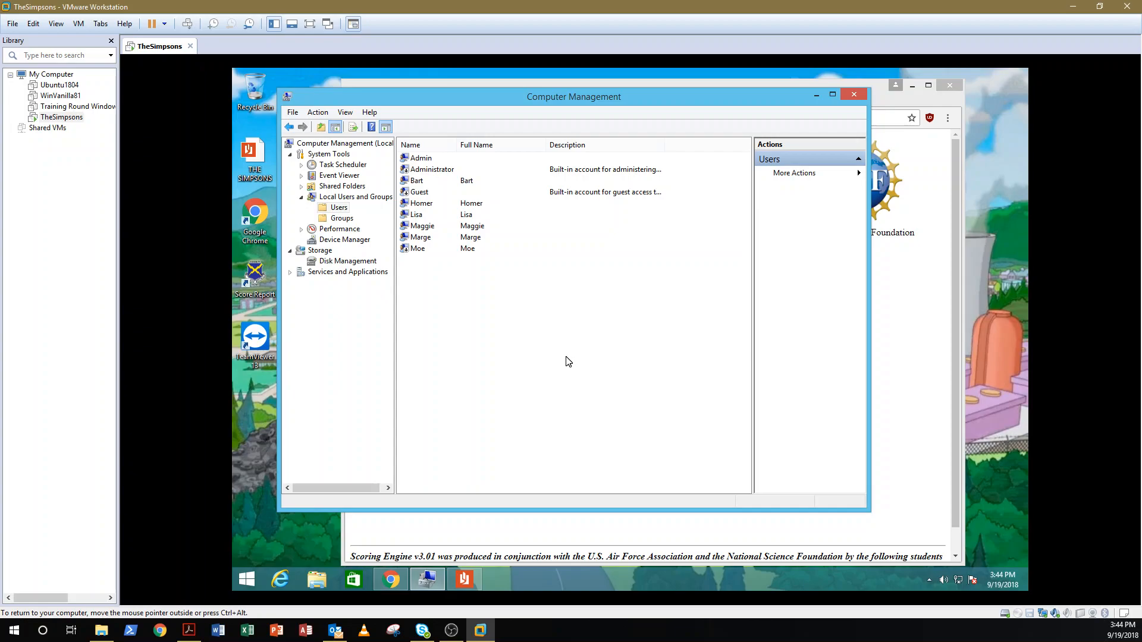
Reload the CyberPatriot Score Report in Chrome to check the scored user settings, and return to Computer Management
{"action": "left_click", "coordinate": [928, 365]}
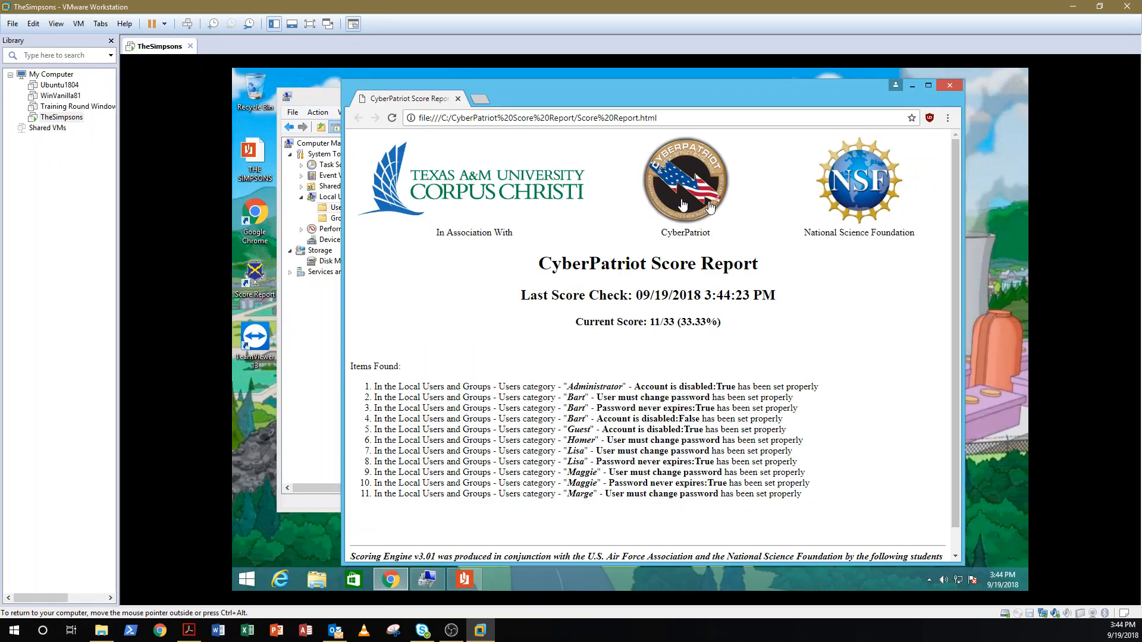
{"action": "left_click", "coordinate": [391, 119]}
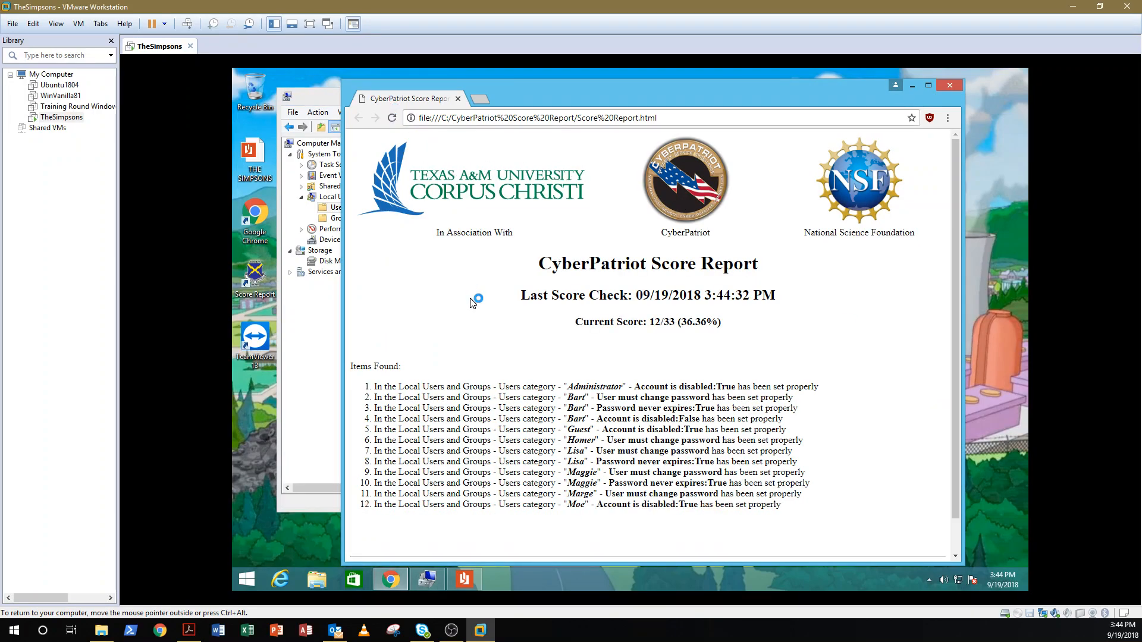
{"action": "left_click", "coordinate": [335, 364]}
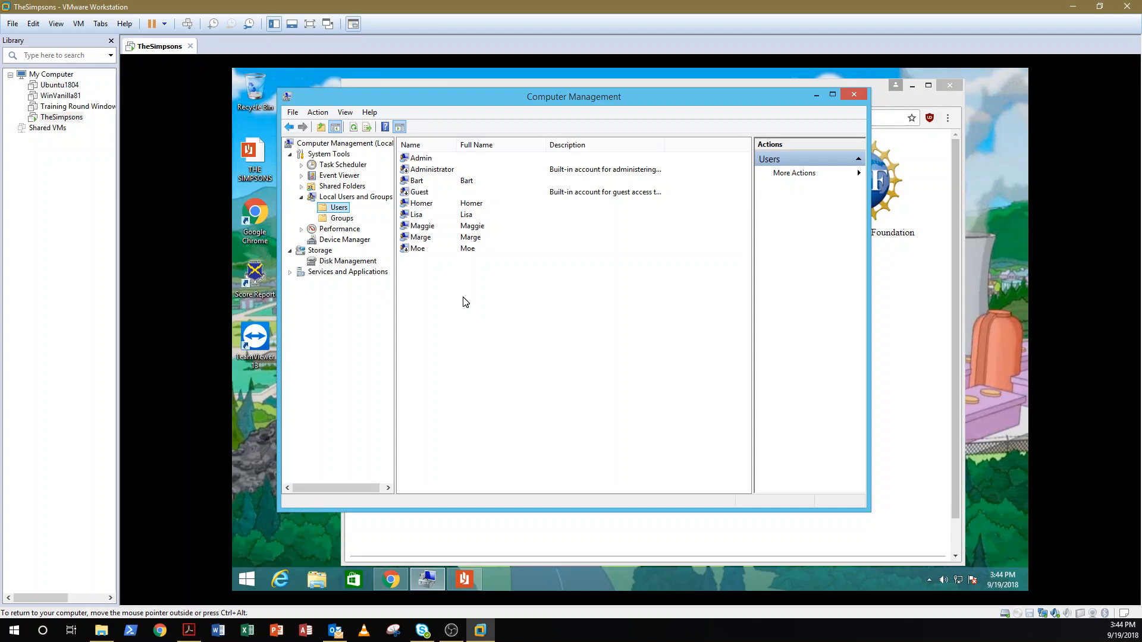
Open the Administrators group's properties under Local Users and Groups and remove Homer from its members
{"action": "left_click", "coordinate": [337, 220]}
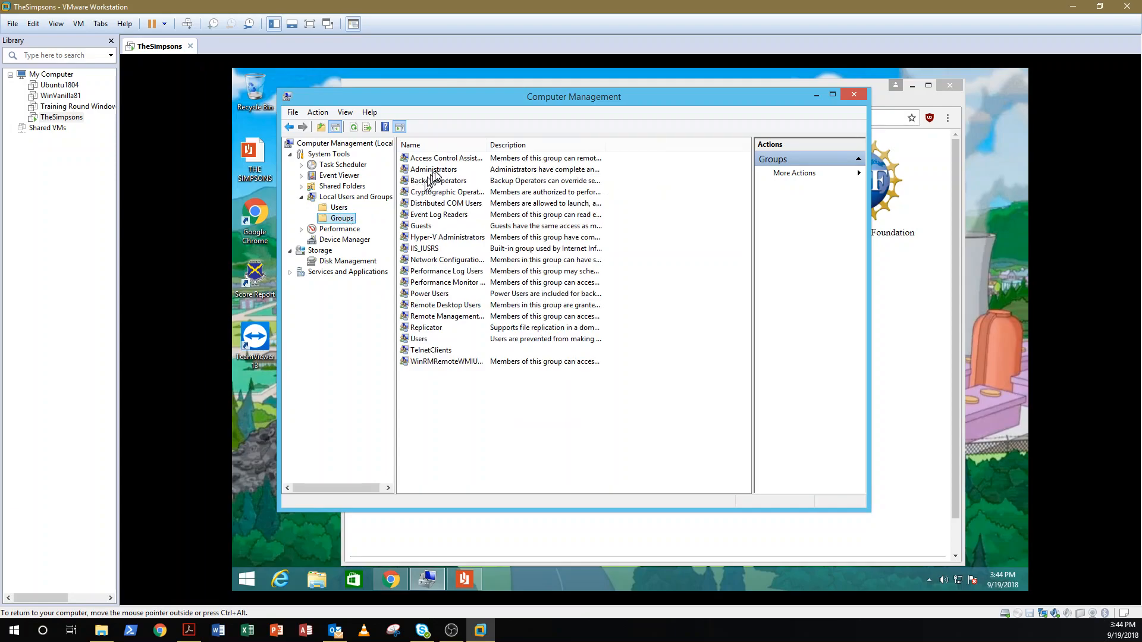
{"action": "left_click", "coordinate": [435, 171]}
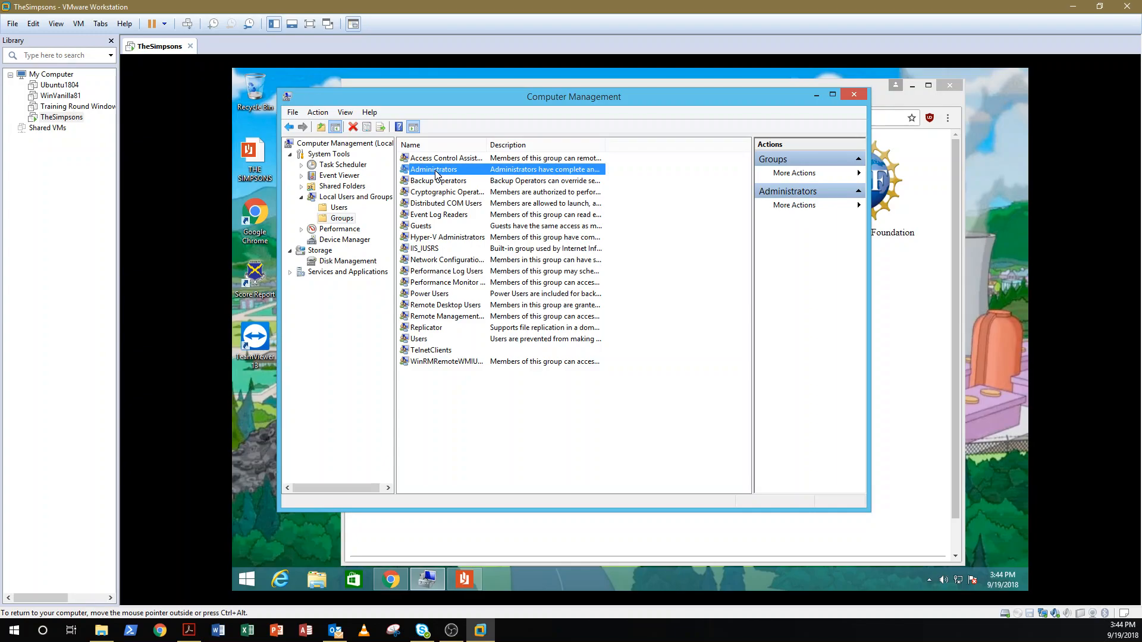
{"action": "right_click", "coordinate": [435, 172]}
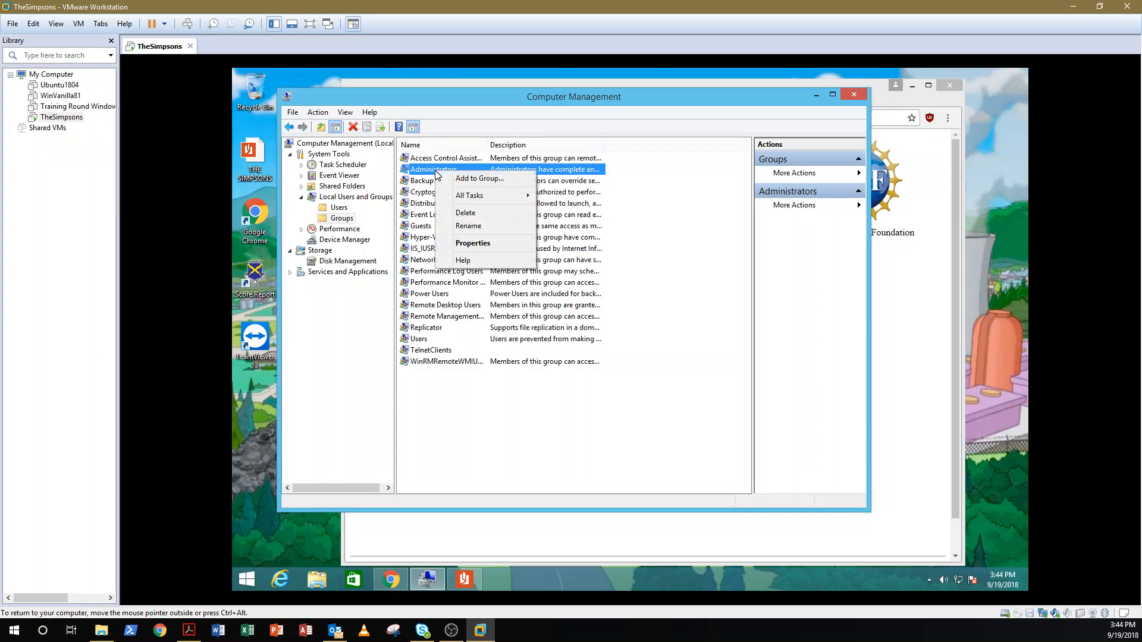
{"action": "left_click", "coordinate": [493, 242]}
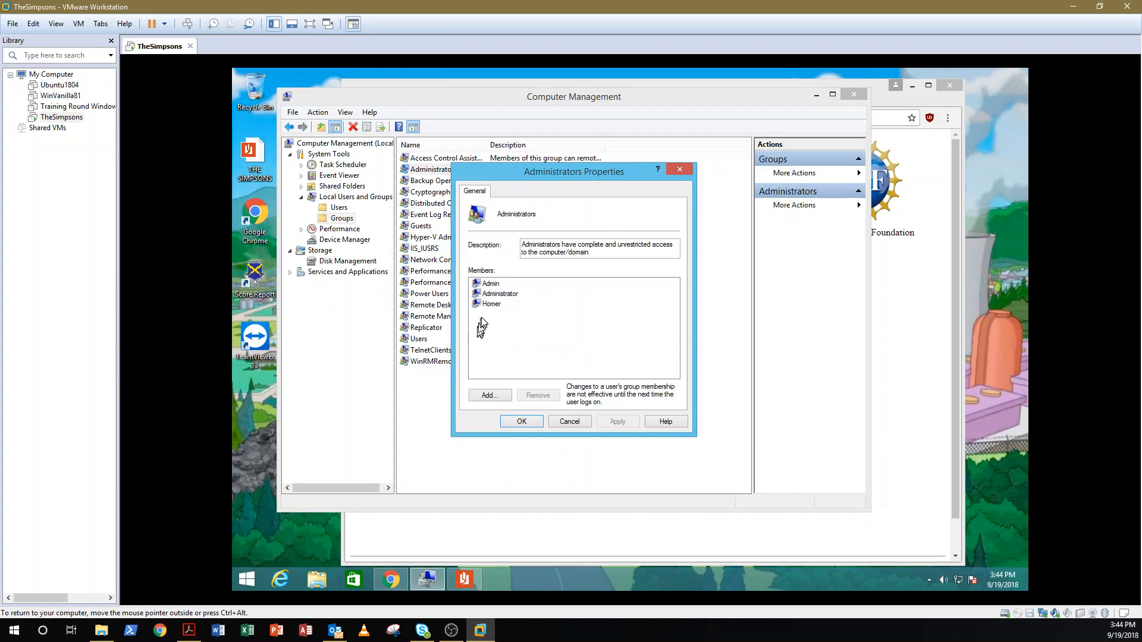
{"action": "left_click", "coordinate": [491, 305]}
{"action": "left_click", "coordinate": [538, 396]}
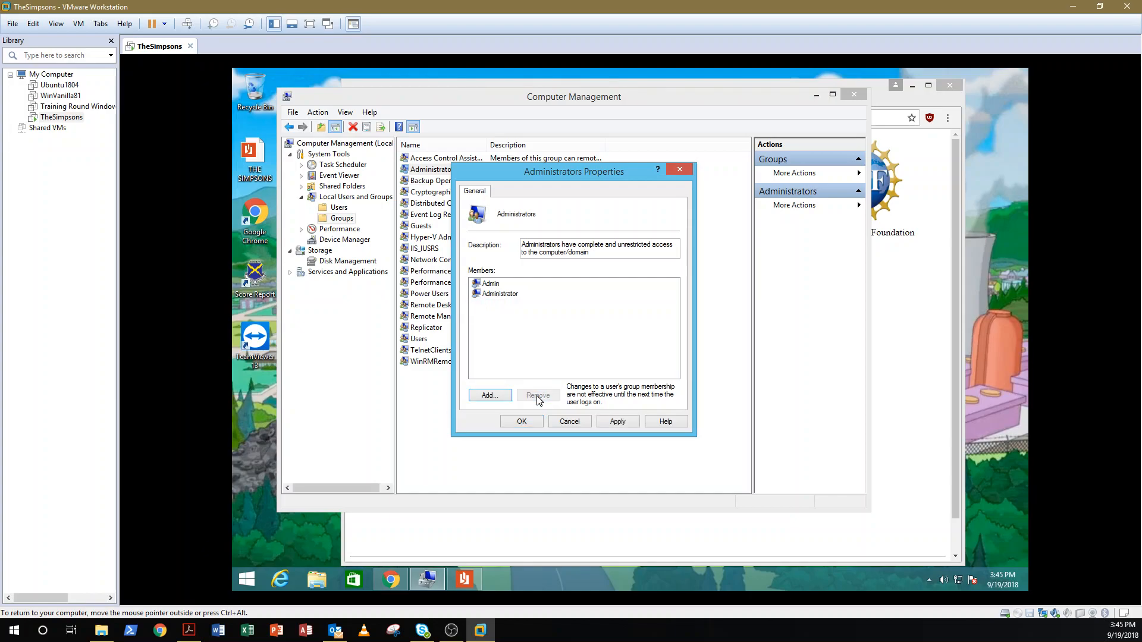
Add Marge to the Administrators group's members, dismiss the MR BURNS pop-up window, and save the group's properties
{"action": "left_click", "coordinate": [491, 395]}
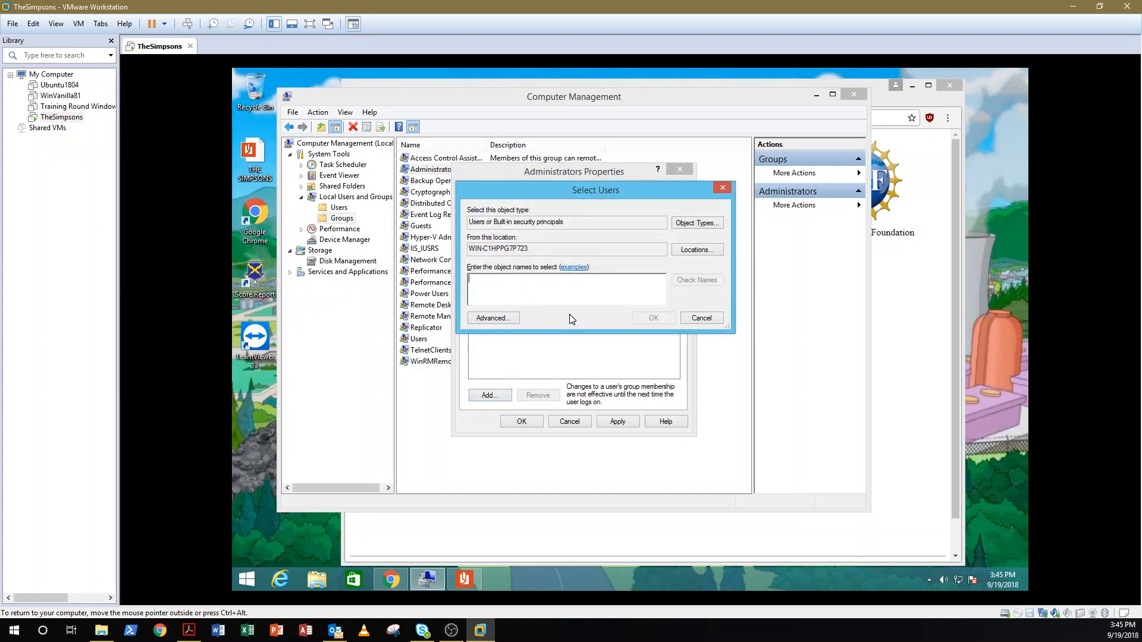
{"action": "type", "text": "Magg"}
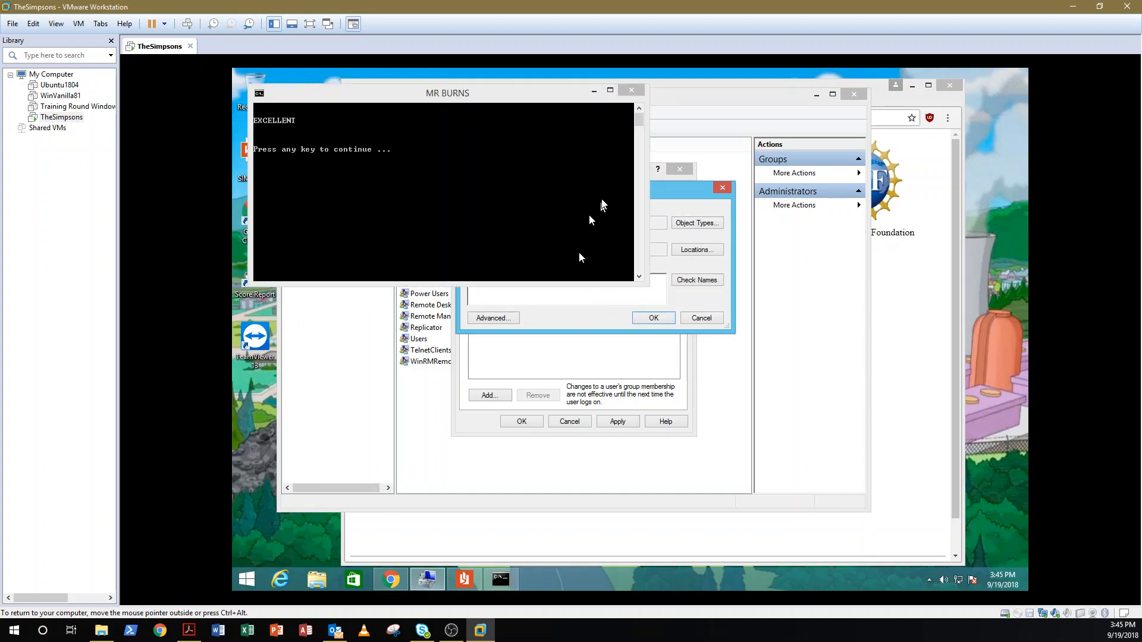
{"action": "left_click", "coordinate": [630, 91]}
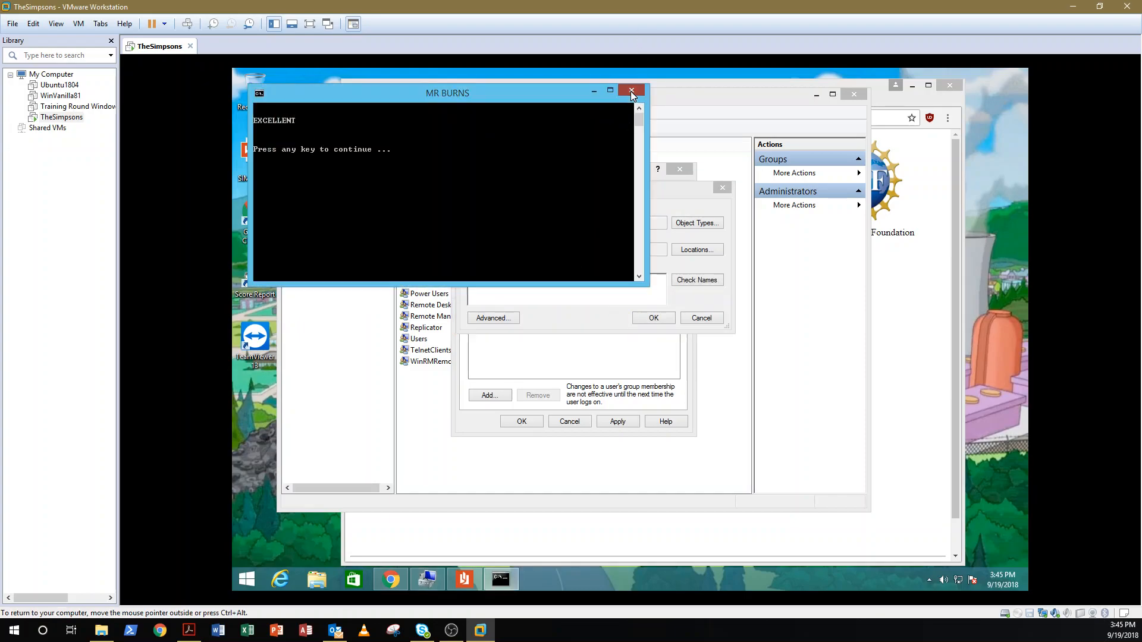
{"action": "left_click", "coordinate": [630, 91]}
{"action": "left_click", "coordinate": [688, 279]}
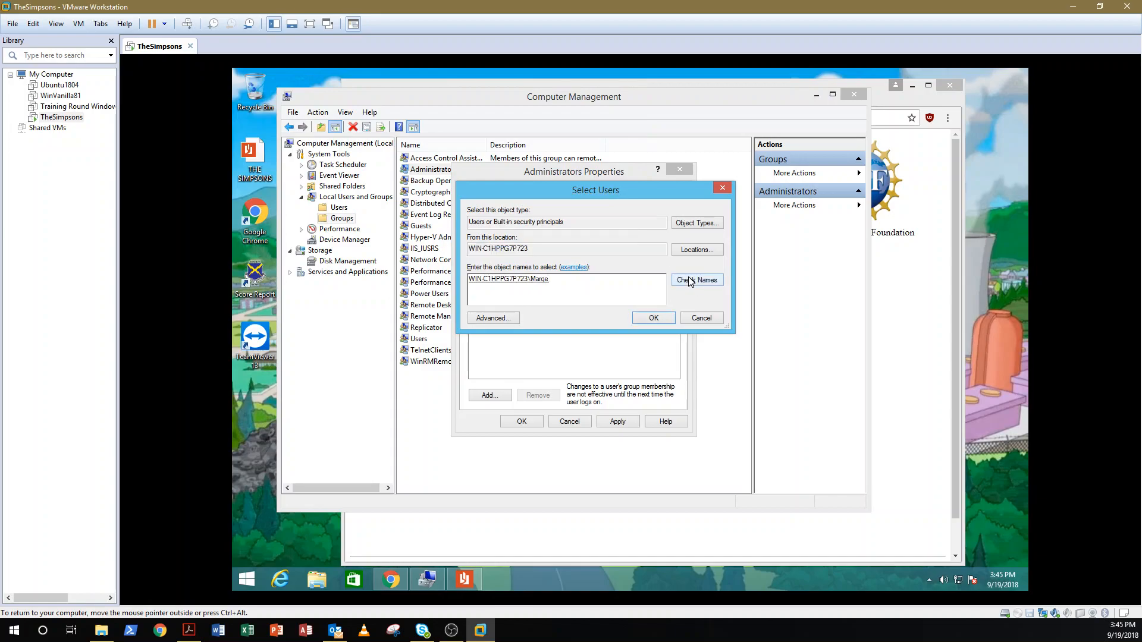
{"action": "left_click", "coordinate": [654, 319]}
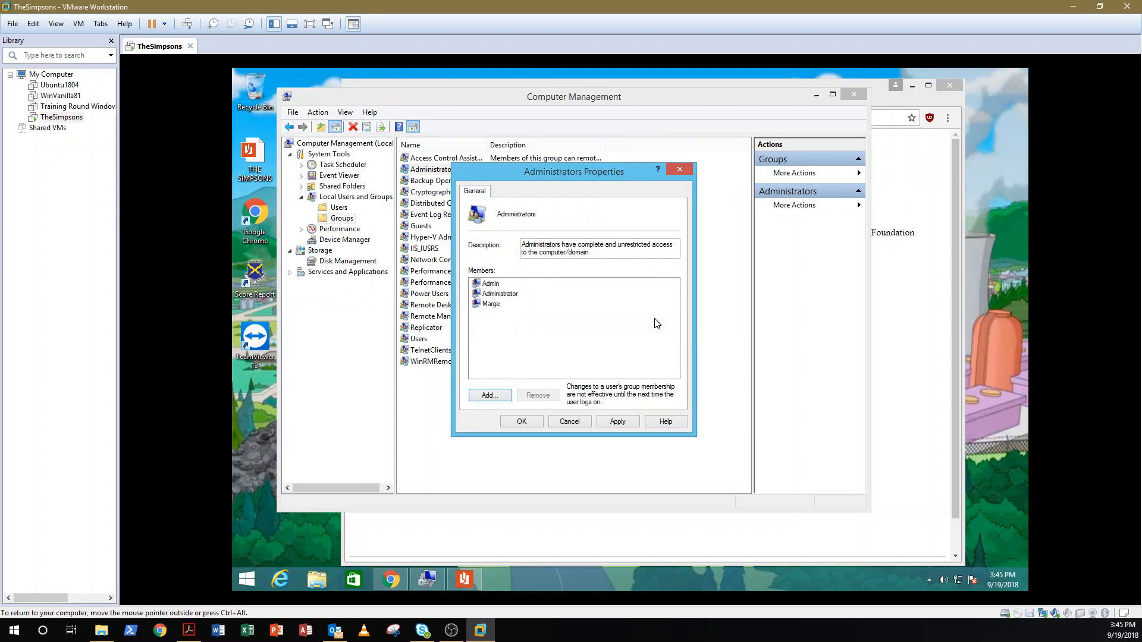
{"action": "left_click", "coordinate": [522, 422]}
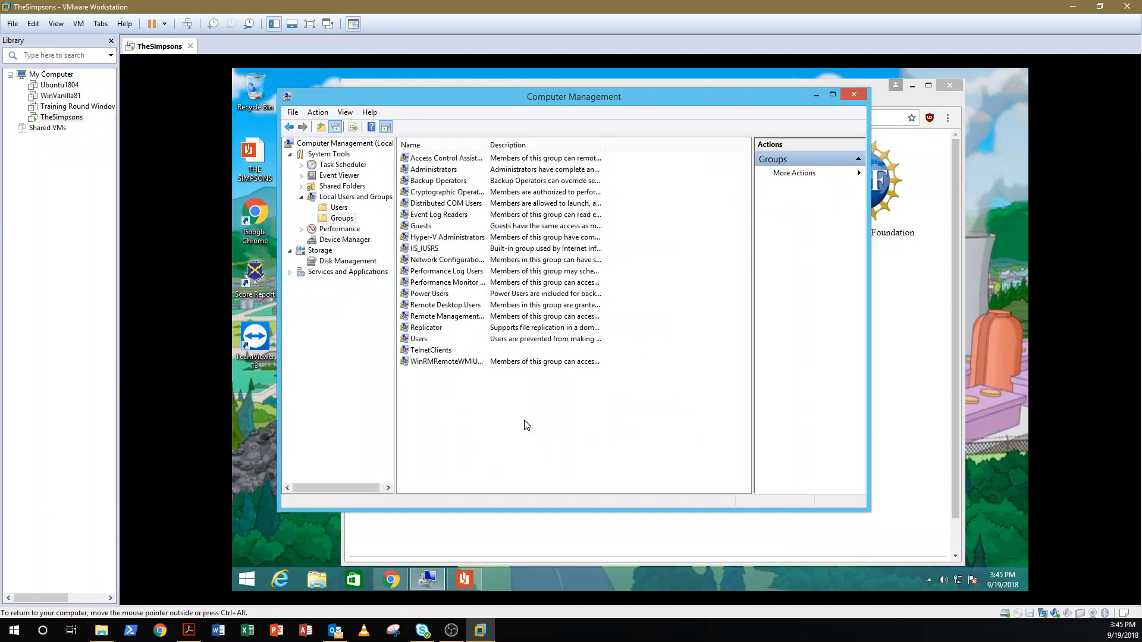
{"action": "right_click", "coordinate": [247, 580]}
{"action": "left_click", "coordinate": [308, 499]}
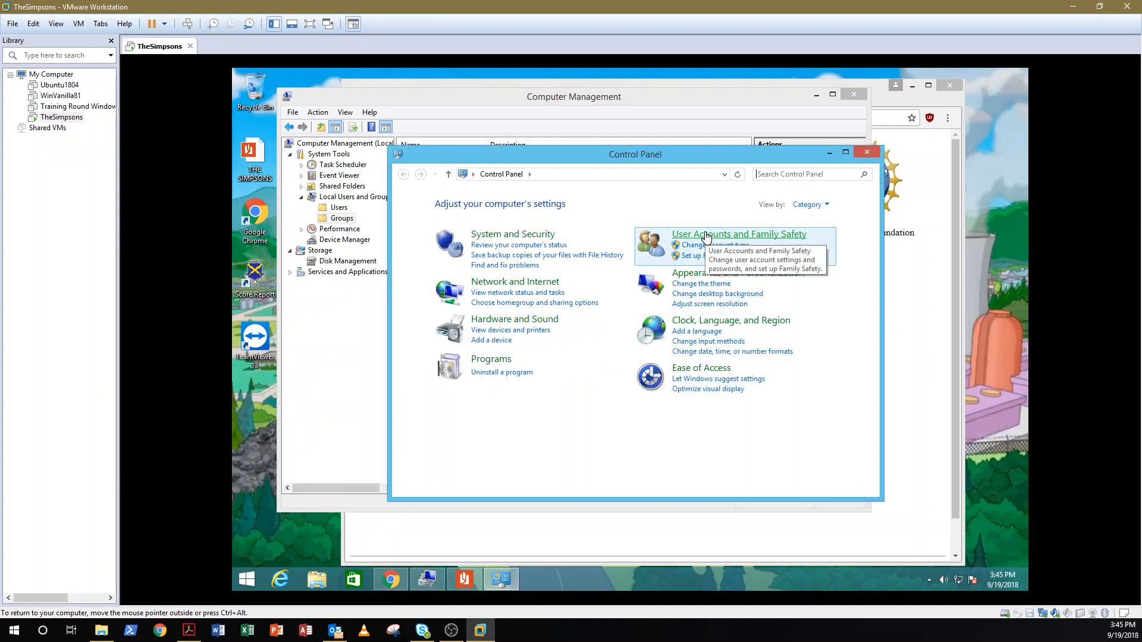
{"action": "left_click", "coordinate": [705, 235]}
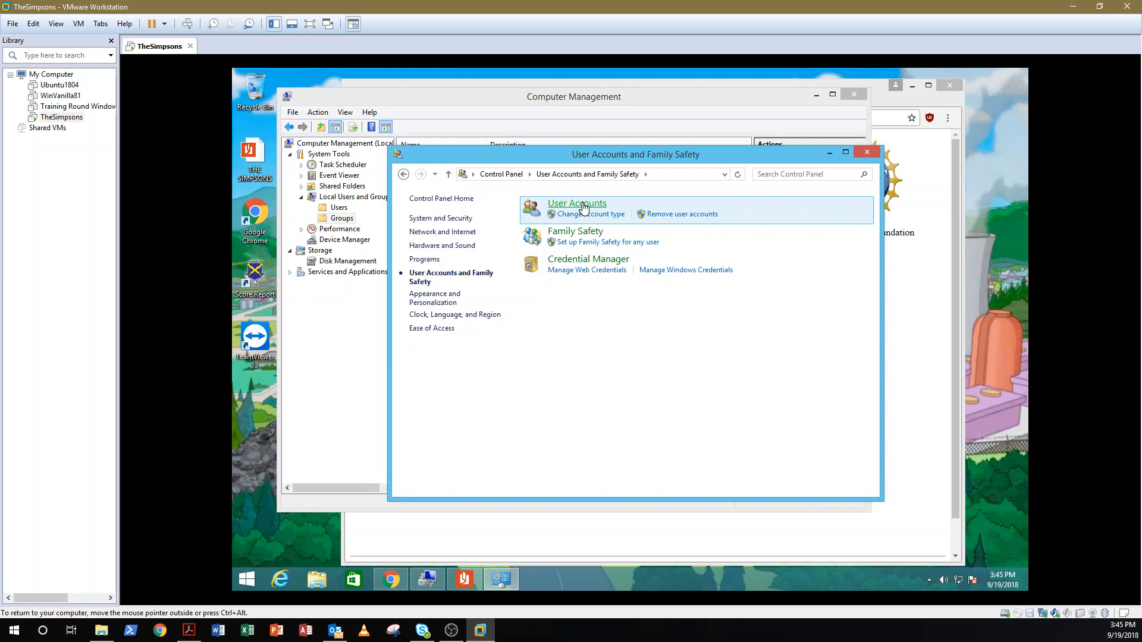
{"action": "left_click", "coordinate": [583, 206]}
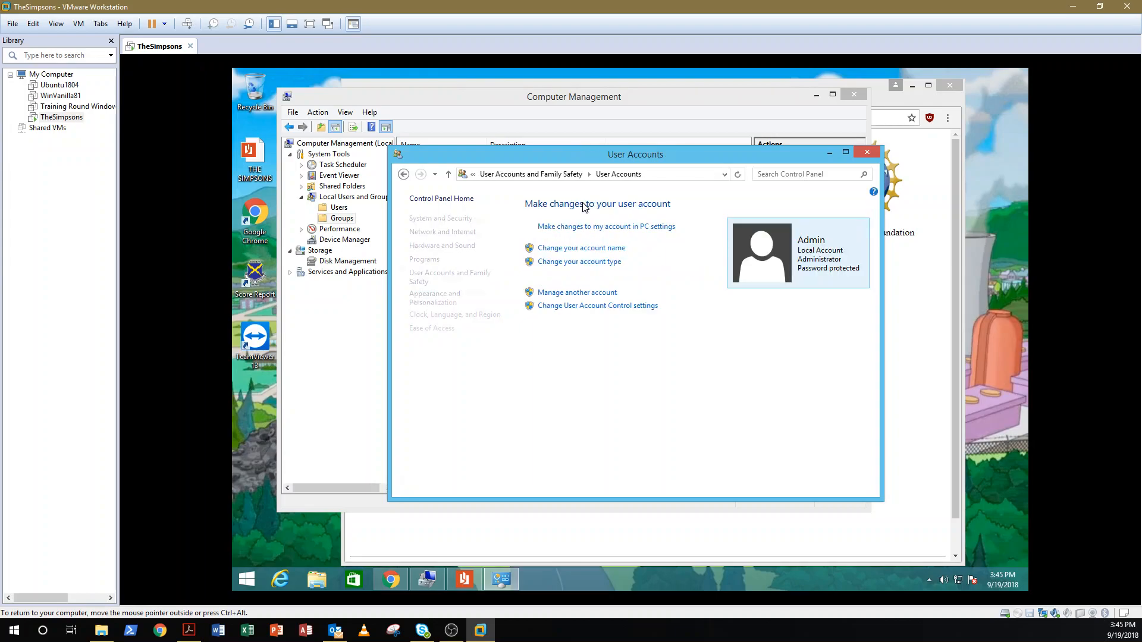
{"action": "left_click", "coordinate": [584, 293]}
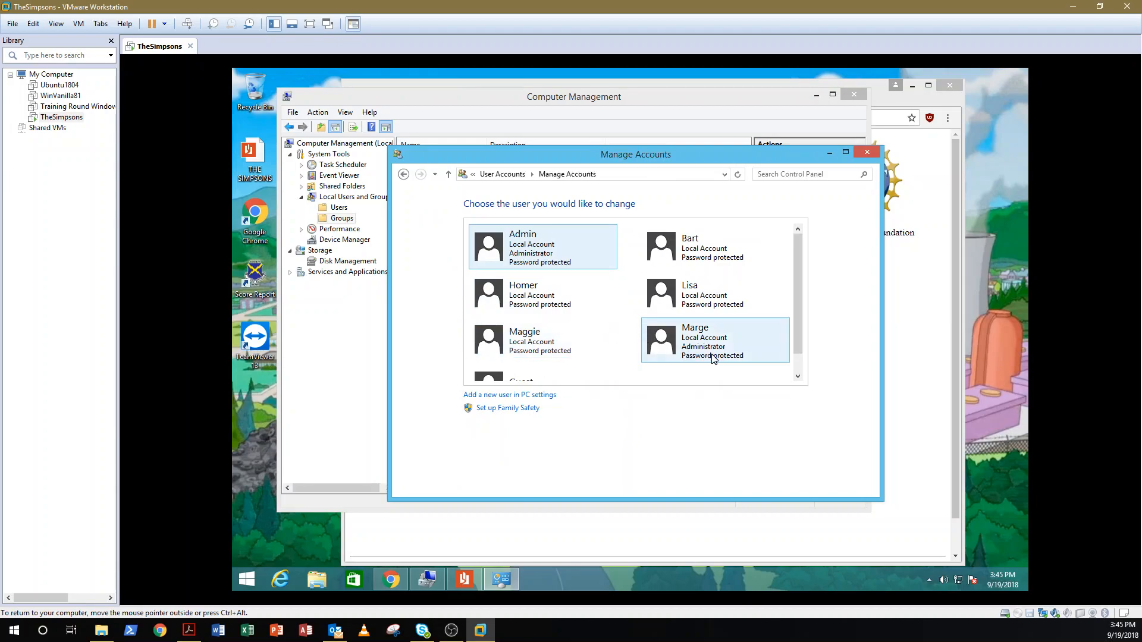
{"action": "left_click", "coordinate": [702, 300]}
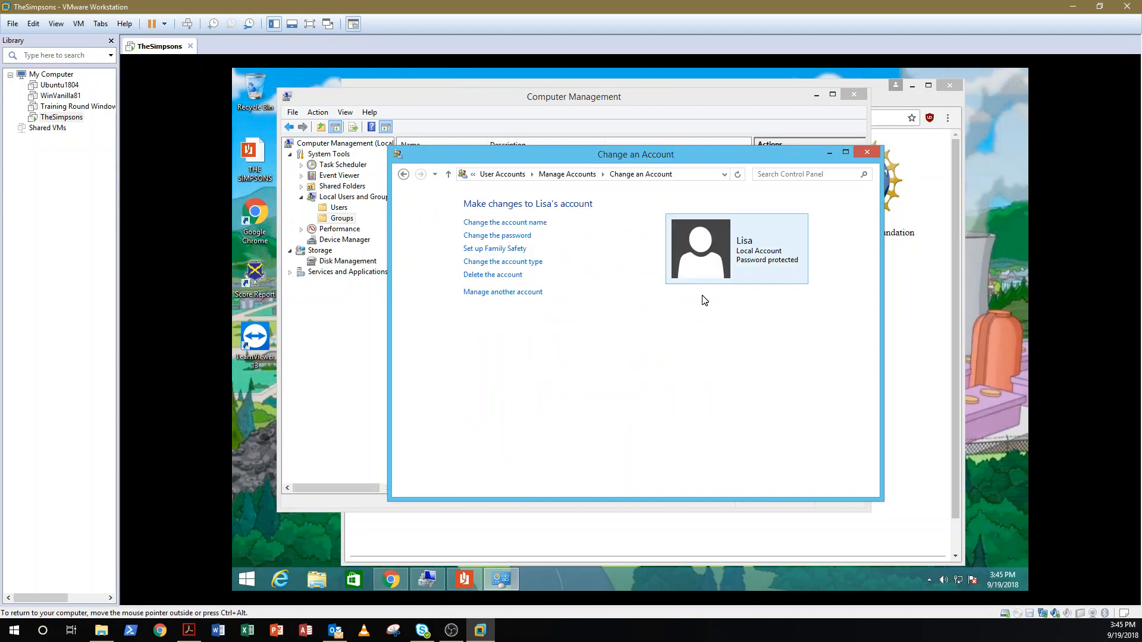
{"action": "left_click", "coordinate": [521, 264]}
{"action": "left_click", "coordinate": [493, 304]}
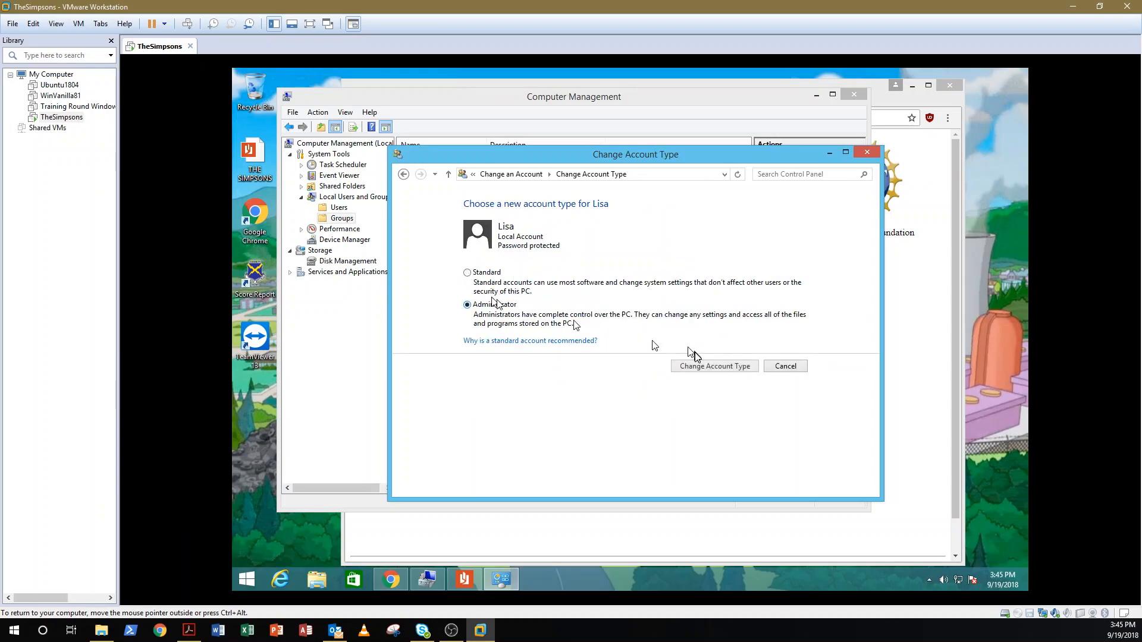
{"action": "left_click", "coordinate": [702, 367]}
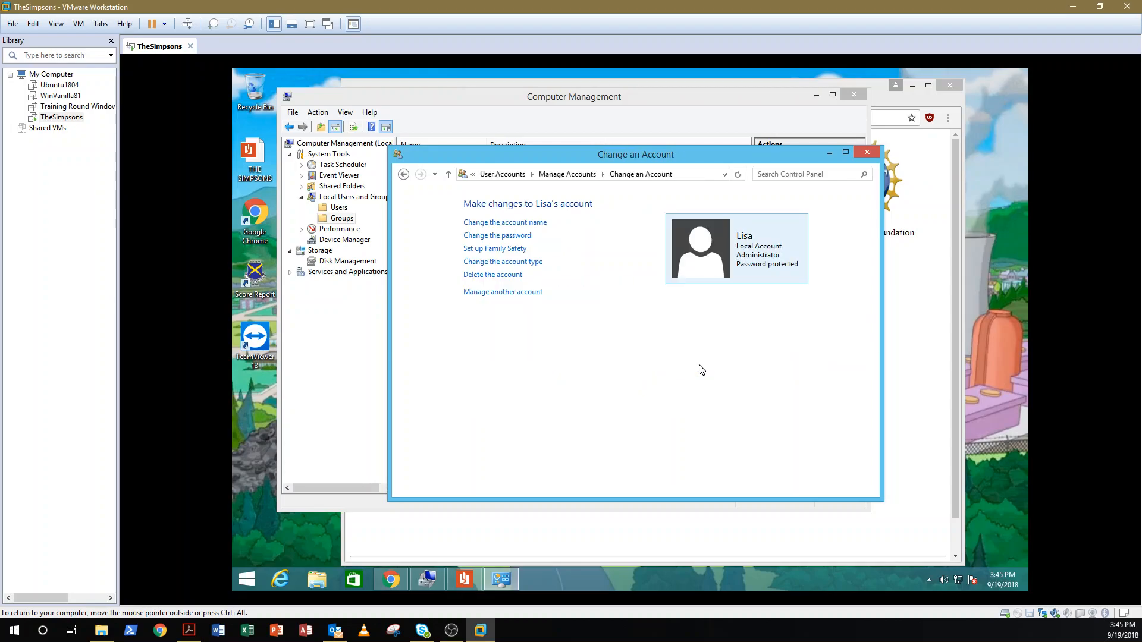
{"action": "left_click", "coordinate": [865, 155]}
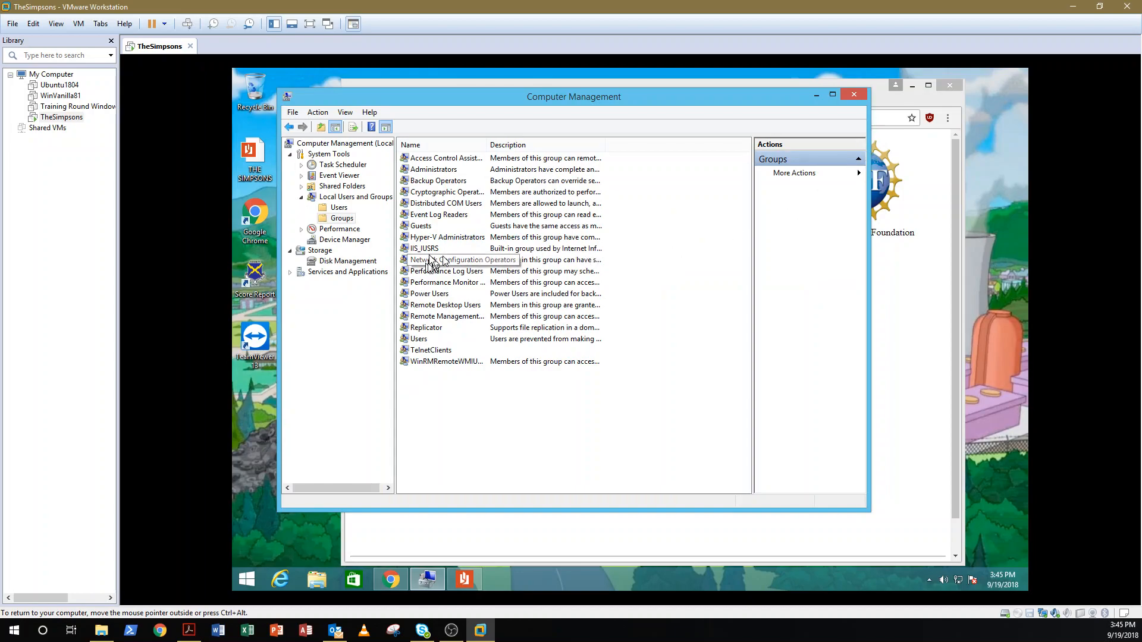
Review the Administrators group's member list in its properties and close the dialog
{"action": "left_click", "coordinate": [429, 169]}
{"action": "right_click", "coordinate": [429, 169]}
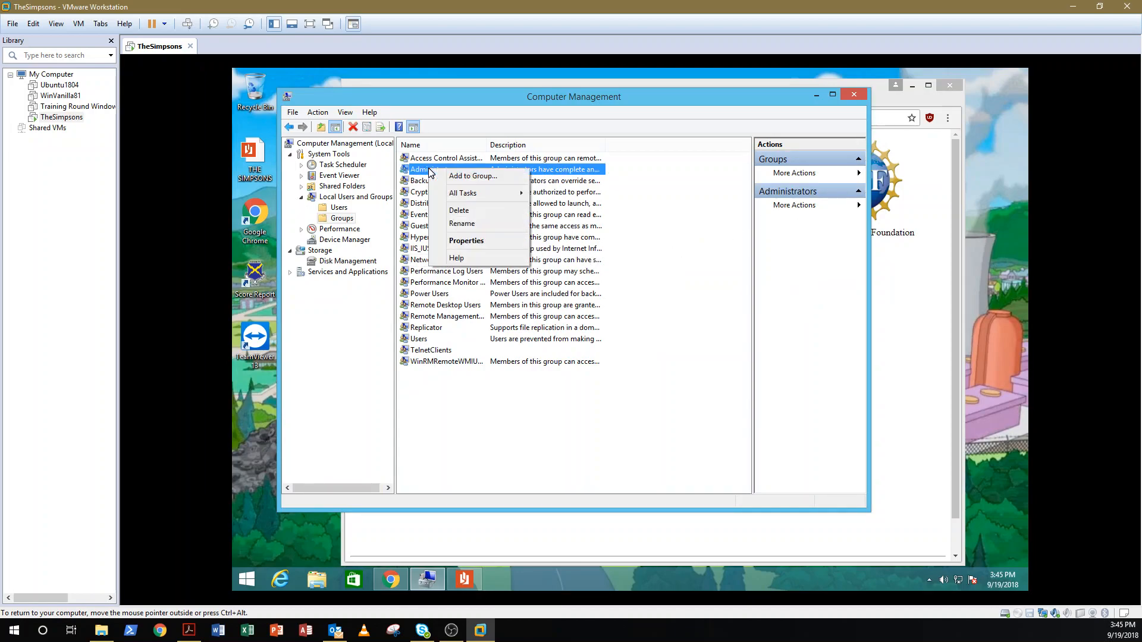
{"action": "left_click", "coordinate": [466, 241]}
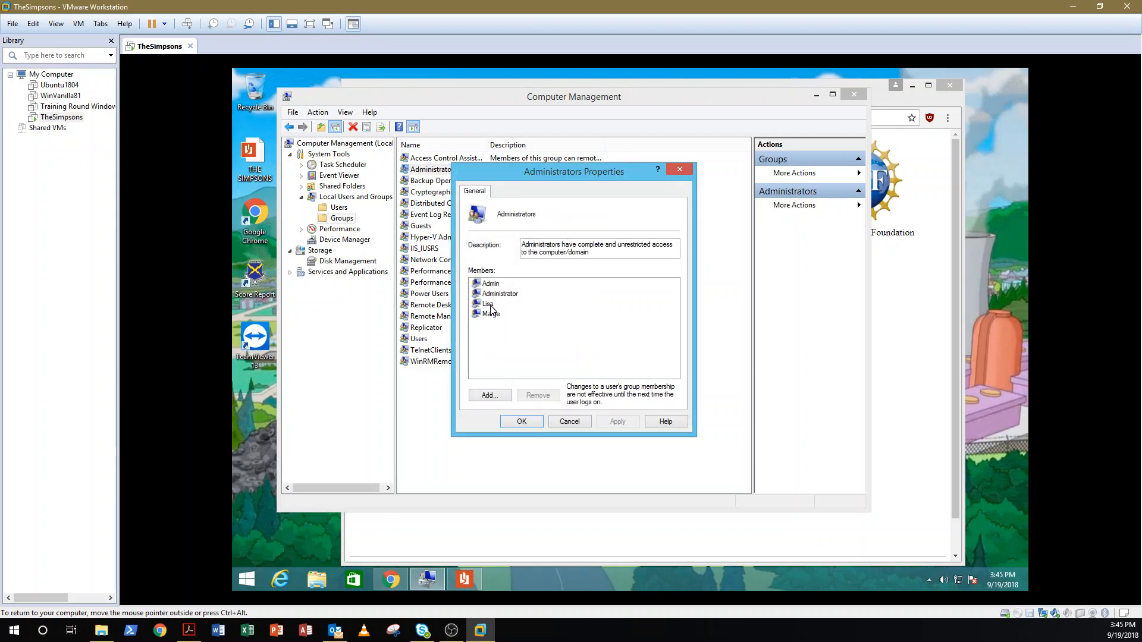
{"action": "left_click", "coordinate": [526, 421]}
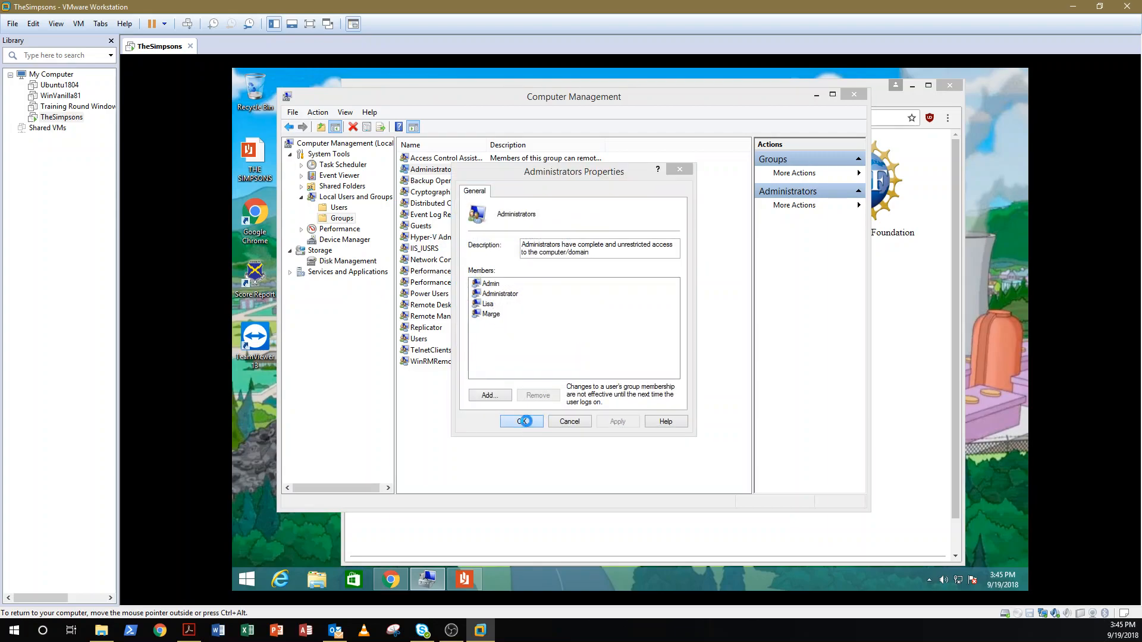
Reload the CyberPatriot Score Report in Chrome to check the scored Administrators group setting, and return to Computer Management
{"action": "left_click", "coordinate": [607, 534]}
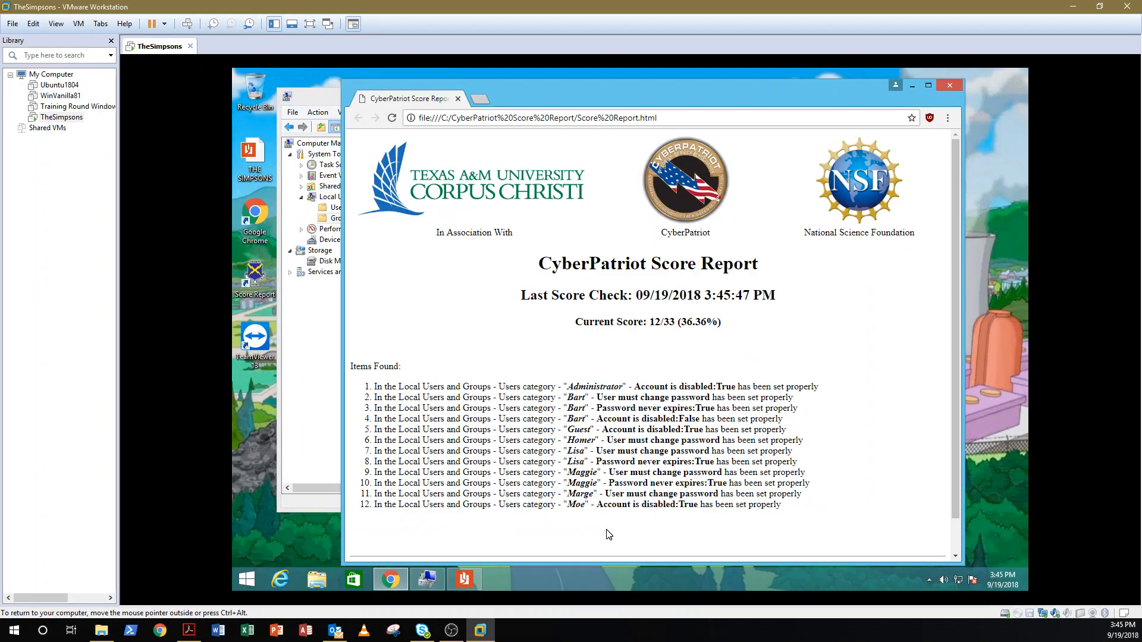
{"action": "left_click", "coordinate": [392, 118]}
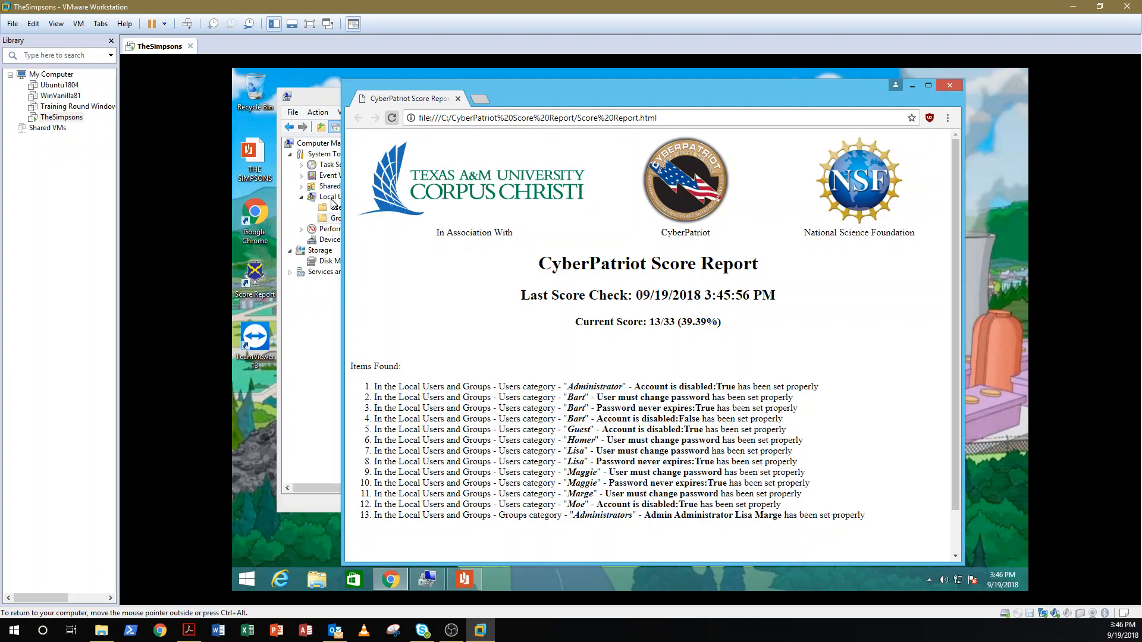
{"action": "left_click", "coordinate": [317, 368]}
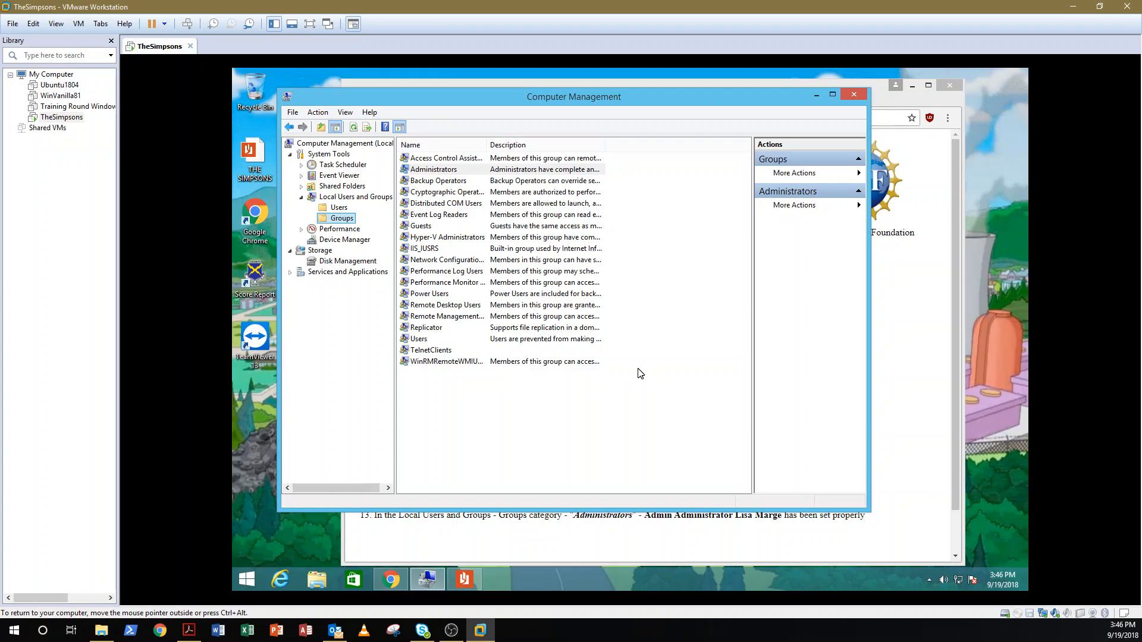
Close Computer Management and open the Account Lockout Policy settings in Local Security Policy
{"action": "left_click", "coordinate": [855, 96]}
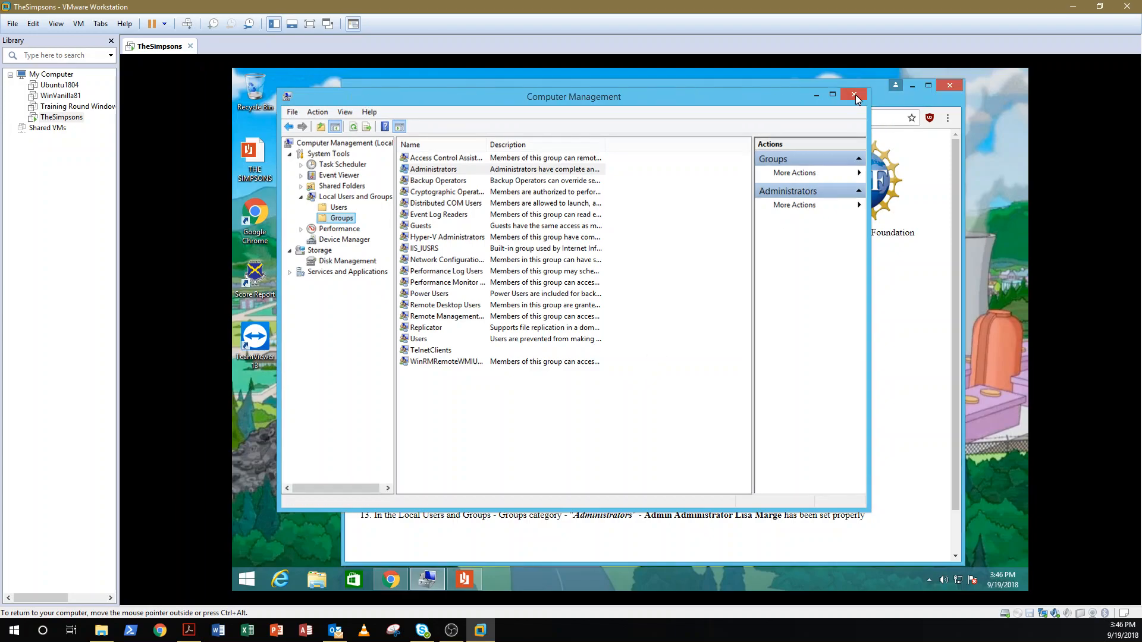
{"action": "key", "text": "super+r"}
{"action": "key", "text": "Return"}
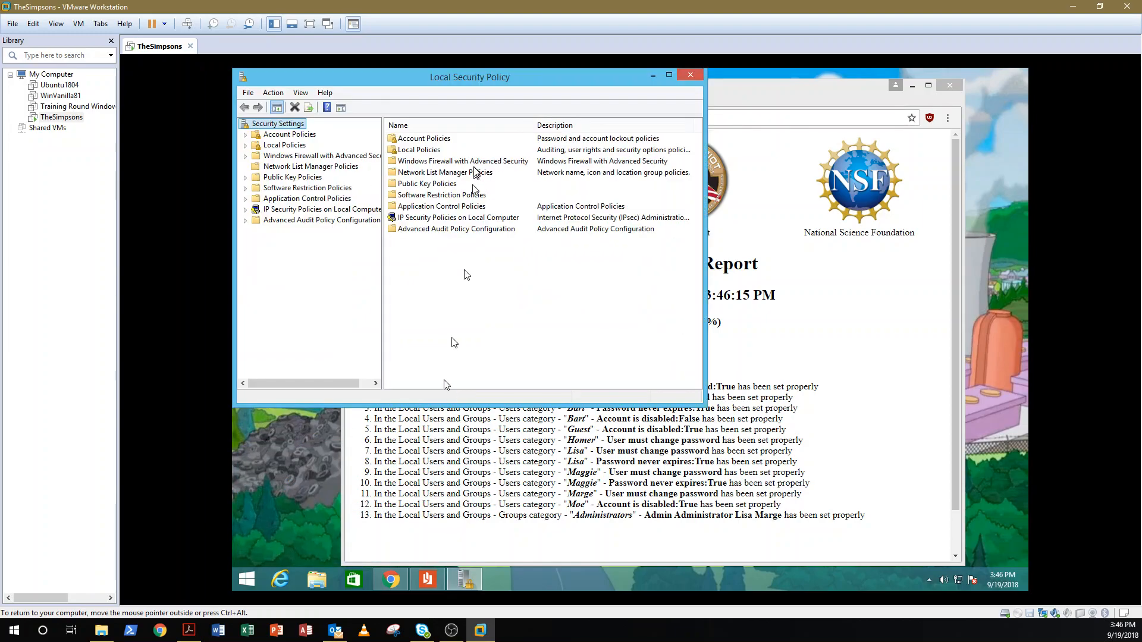
{"action": "double_click", "coordinate": [423, 139]}
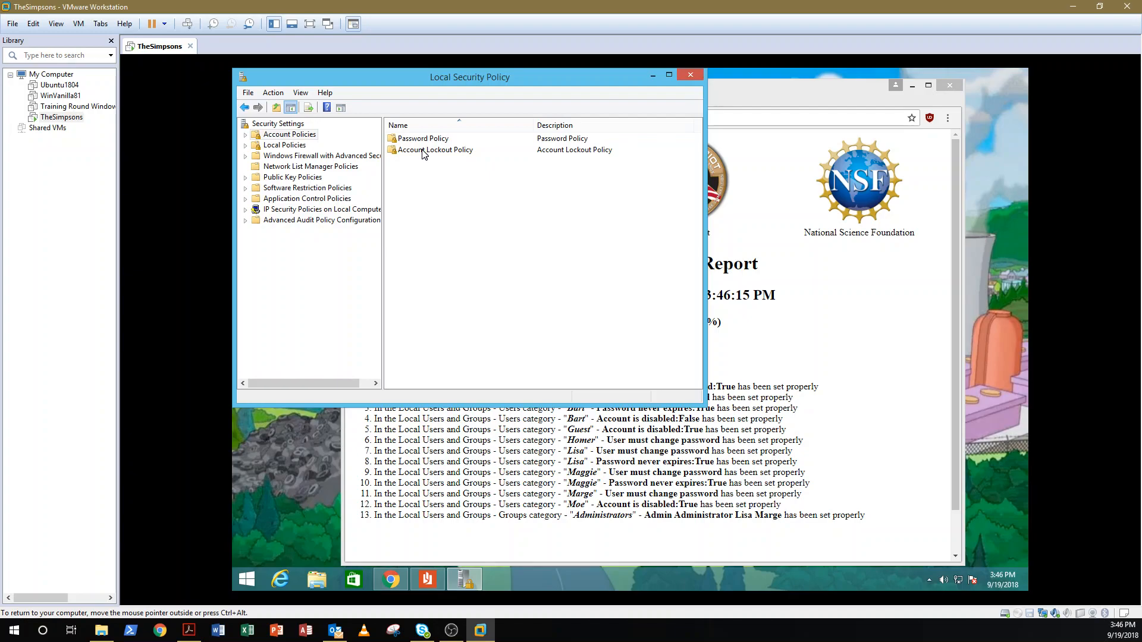
{"action": "double_click", "coordinate": [423, 151]}
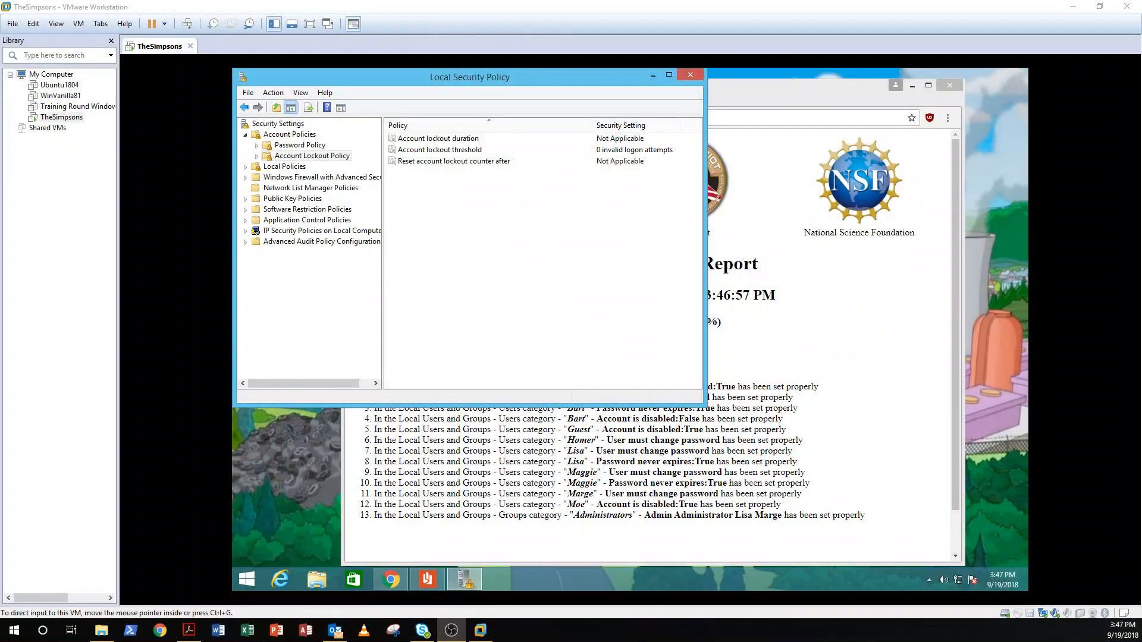
Set the account lockout threshold to 5 invalid logon attempts and accept the suggested 30-minute lockout duration and counter reset
{"action": "left_click", "coordinate": [472, 151]}
{"action": "right_click", "coordinate": [473, 151]}
{"action": "left_click", "coordinate": [497, 158]}
{"action": "left_click", "coordinate": [405, 189]}
{"action": "left_click", "coordinate": [405, 189]}
{"action": "left_click", "coordinate": [405, 188]}
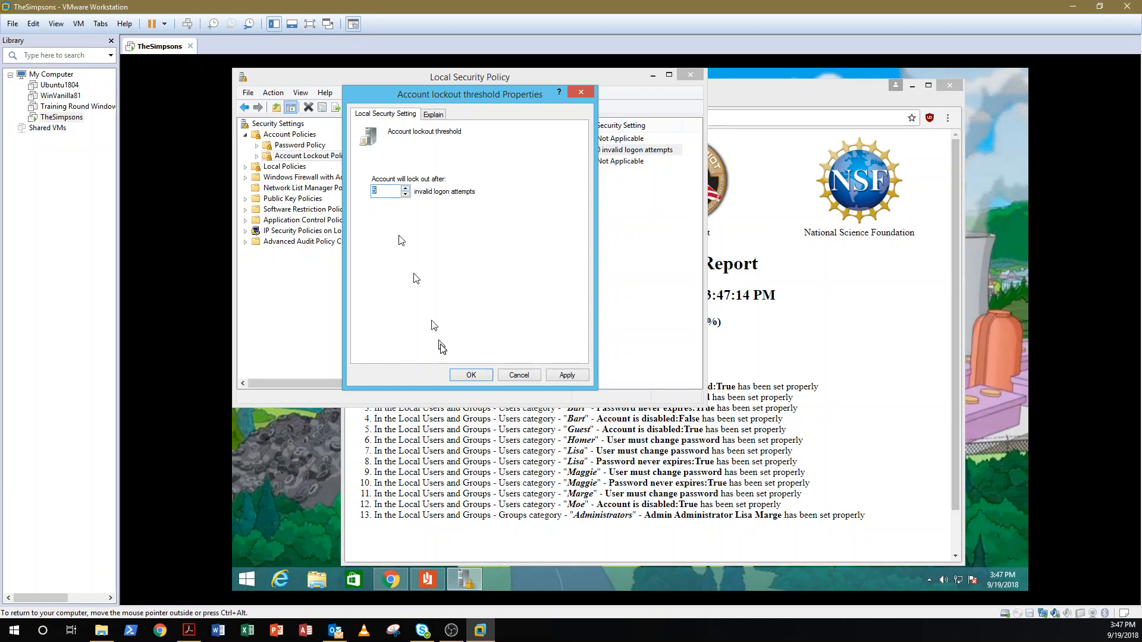
{"action": "left_click", "coordinate": [467, 374]}
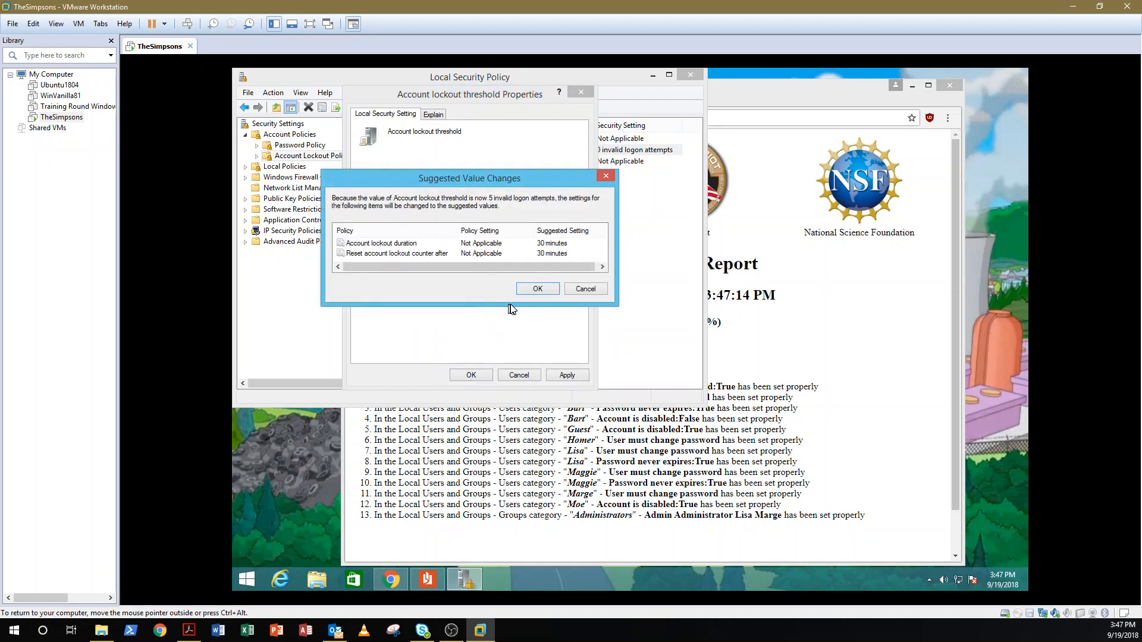
{"action": "left_click", "coordinate": [538, 289]}
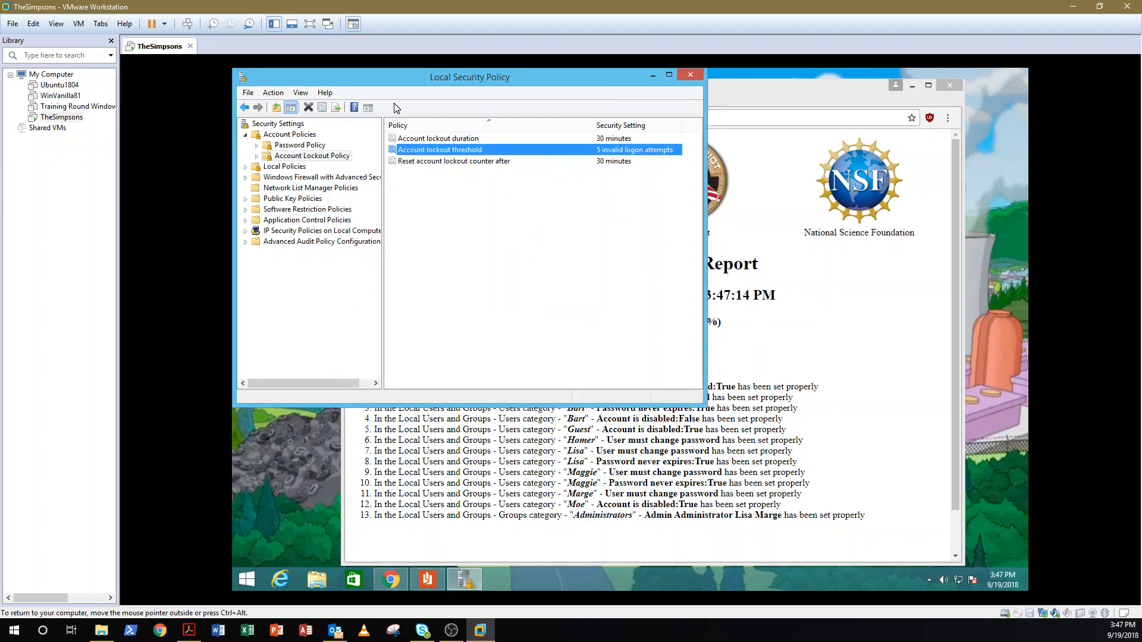
Set the minimum password length in the Password Policy to 8 characters and save it
{"action": "left_click", "coordinate": [299, 146]}
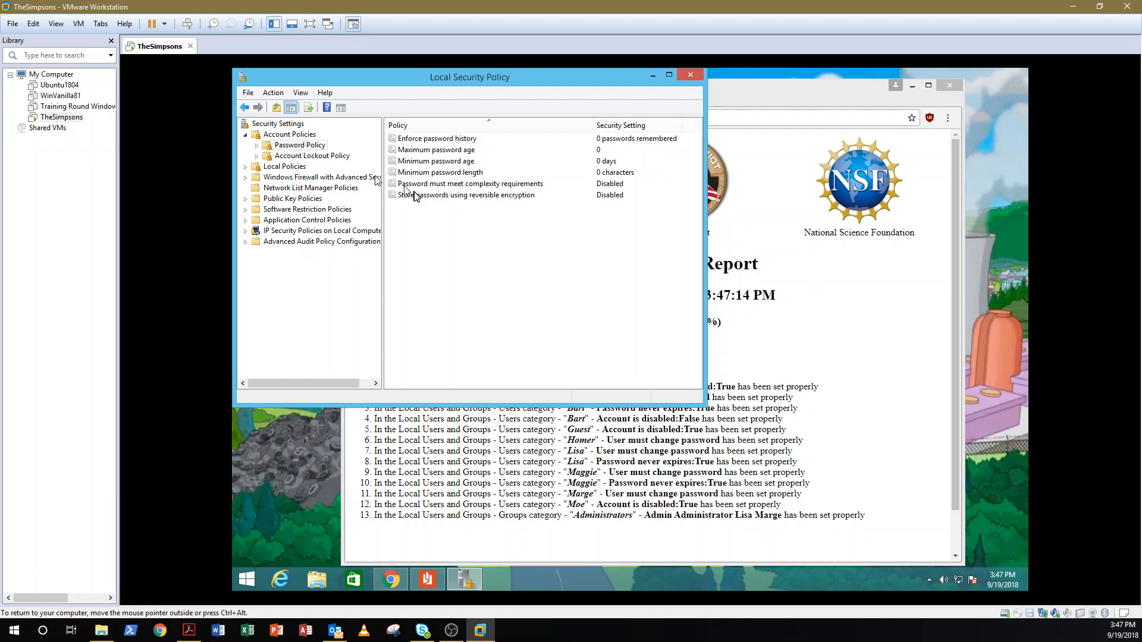
{"action": "left_click", "coordinate": [424, 173]}
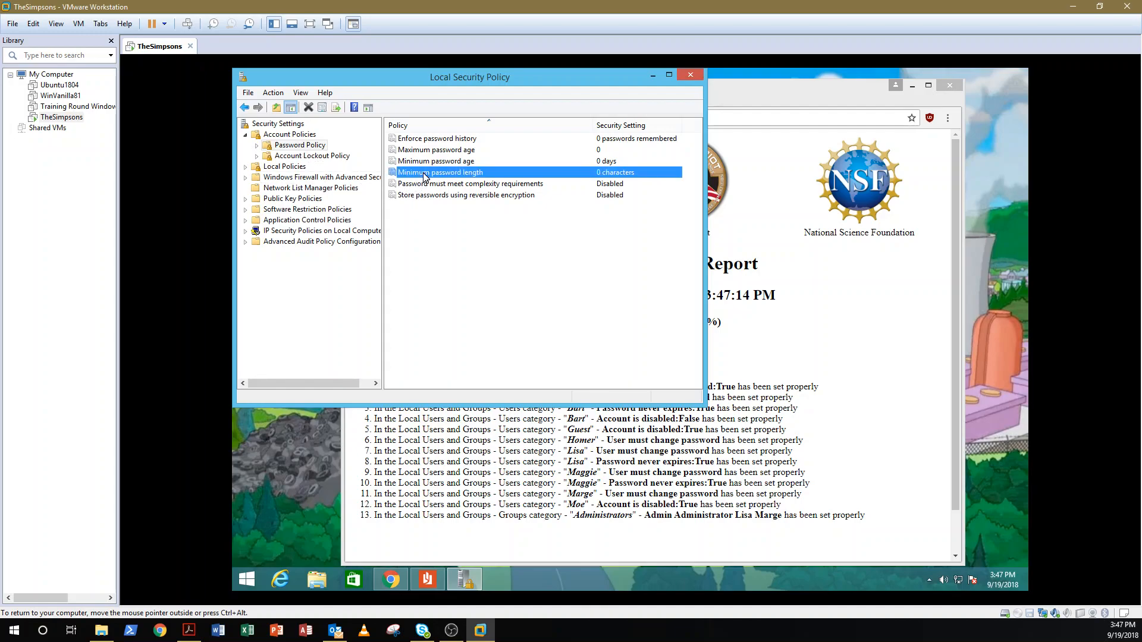
{"action": "right_click", "coordinate": [424, 173]}
{"action": "left_click", "coordinate": [438, 178]}
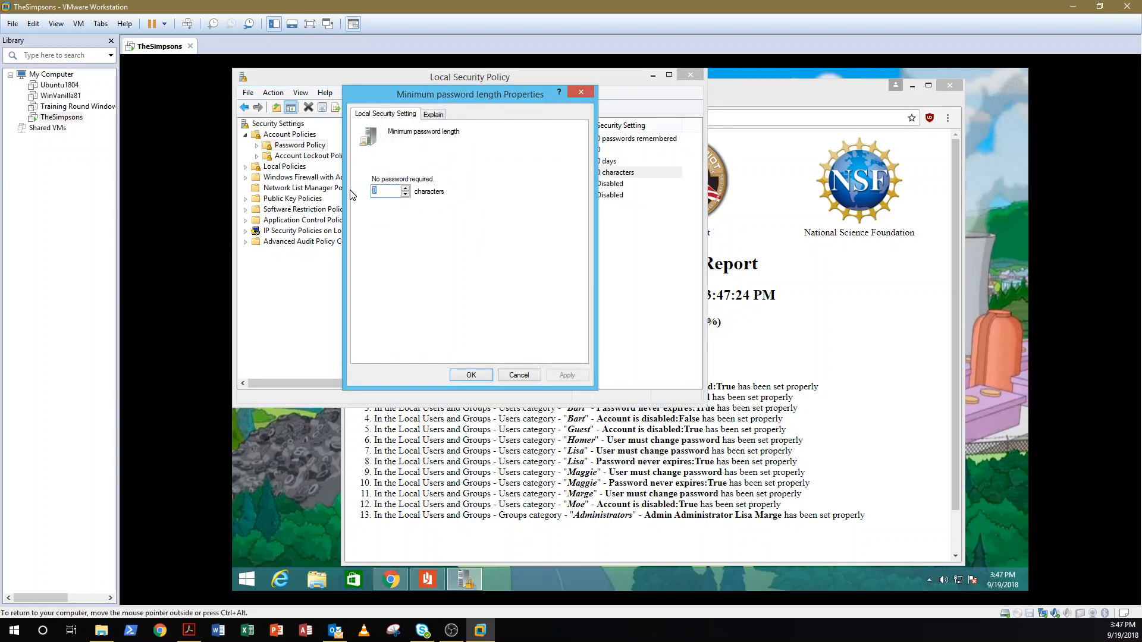
{"action": "type", "text": "1"}
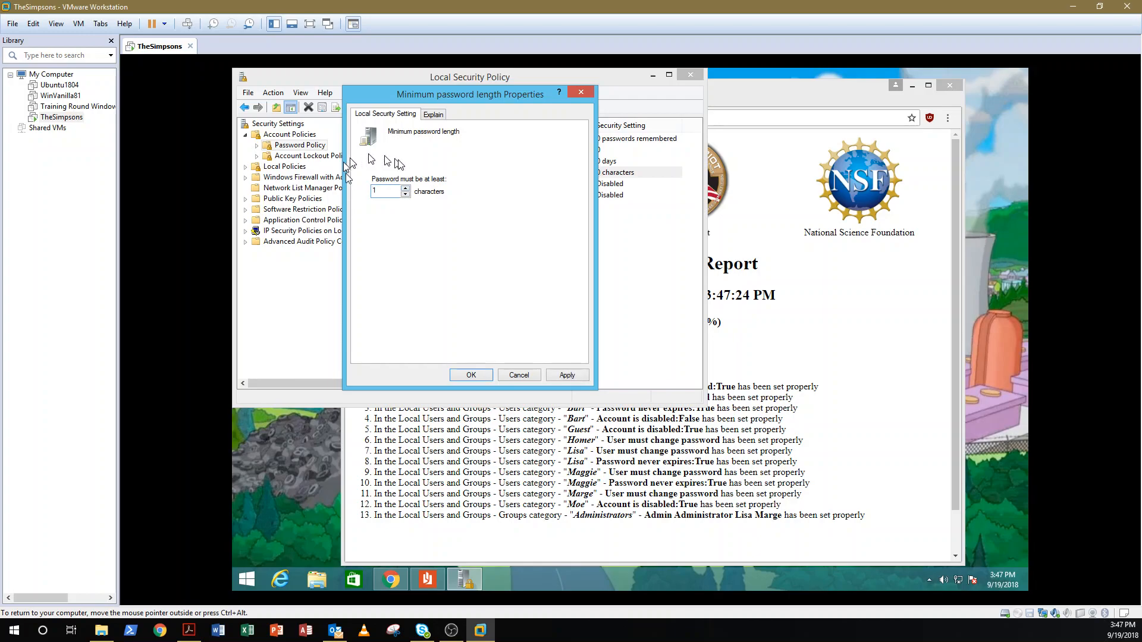
{"action": "left_click", "coordinate": [404, 190]}
{"action": "left_click", "coordinate": [404, 190]}
{"action": "left_click", "coordinate": [404, 190]}
{"action": "left_click", "coordinate": [404, 190]}
{"action": "left_click", "coordinate": [404, 189]}
{"action": "left_click", "coordinate": [403, 190]}
{"action": "left_click", "coordinate": [476, 375]}
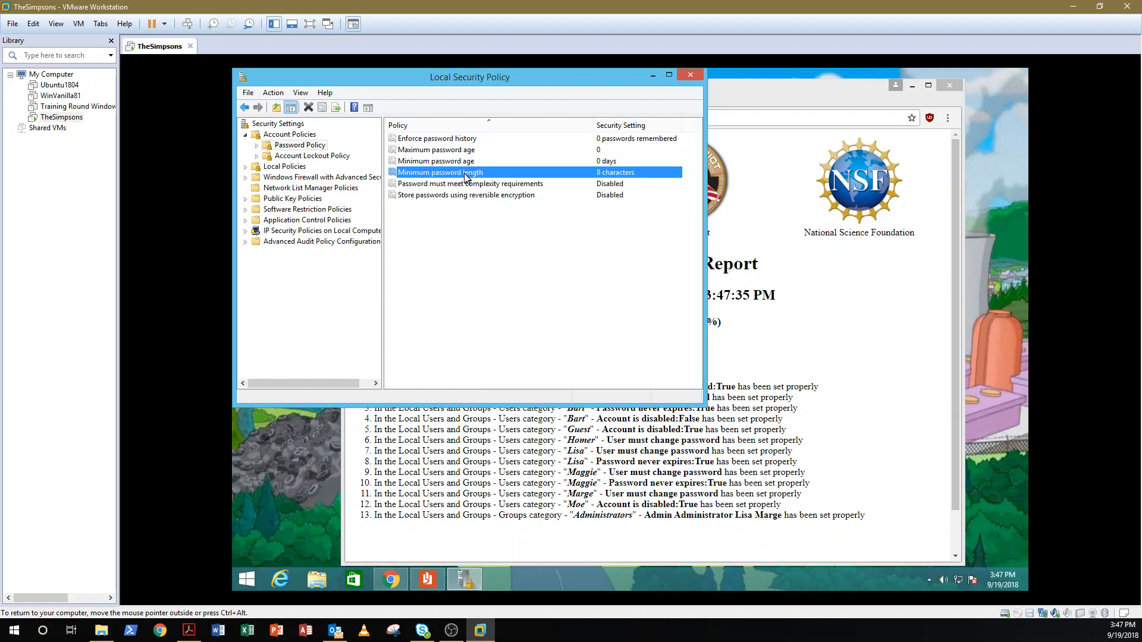
Set Enforce password history to 1 password remembered, save it and close Local Security Policy
{"action": "right_click", "coordinate": [441, 141]}
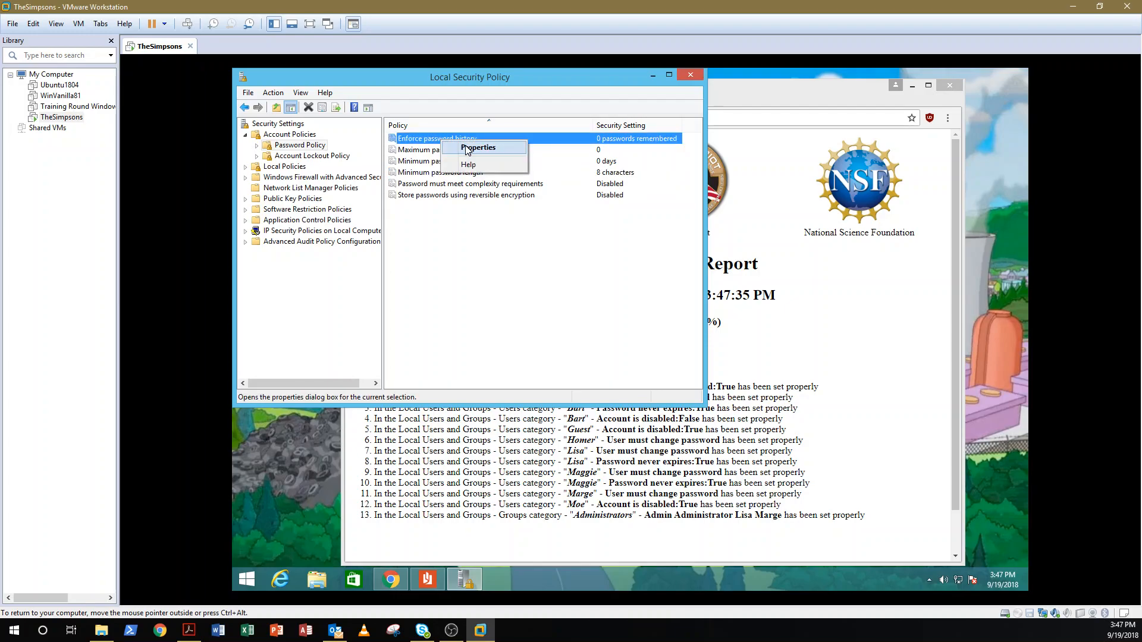
{"action": "left_click", "coordinate": [466, 148]}
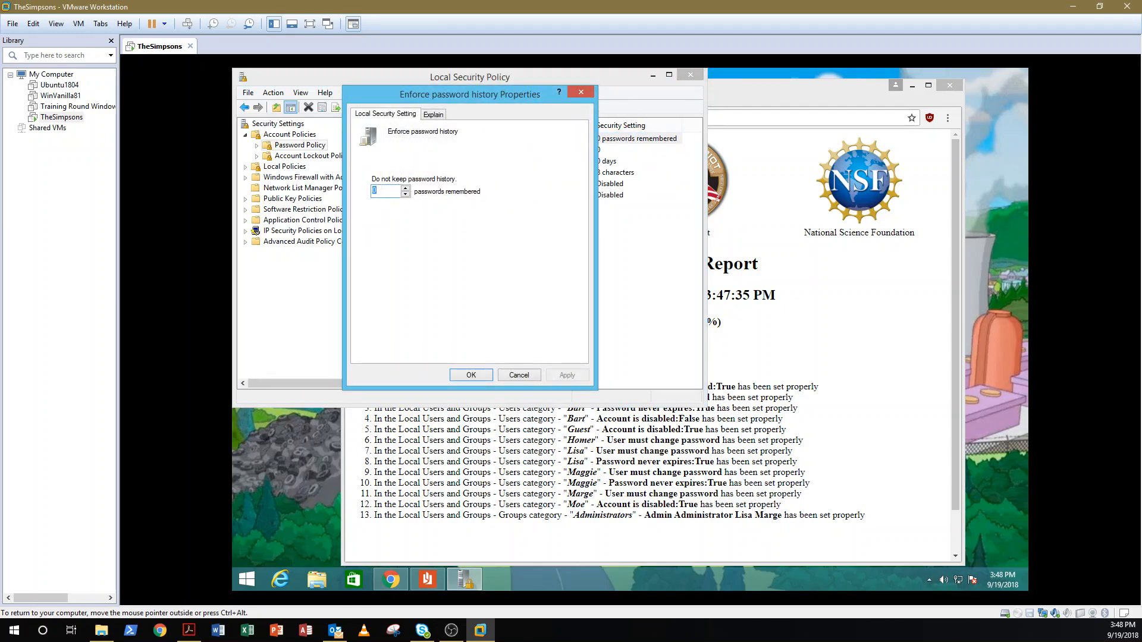
{"action": "left_click", "coordinate": [405, 188]}
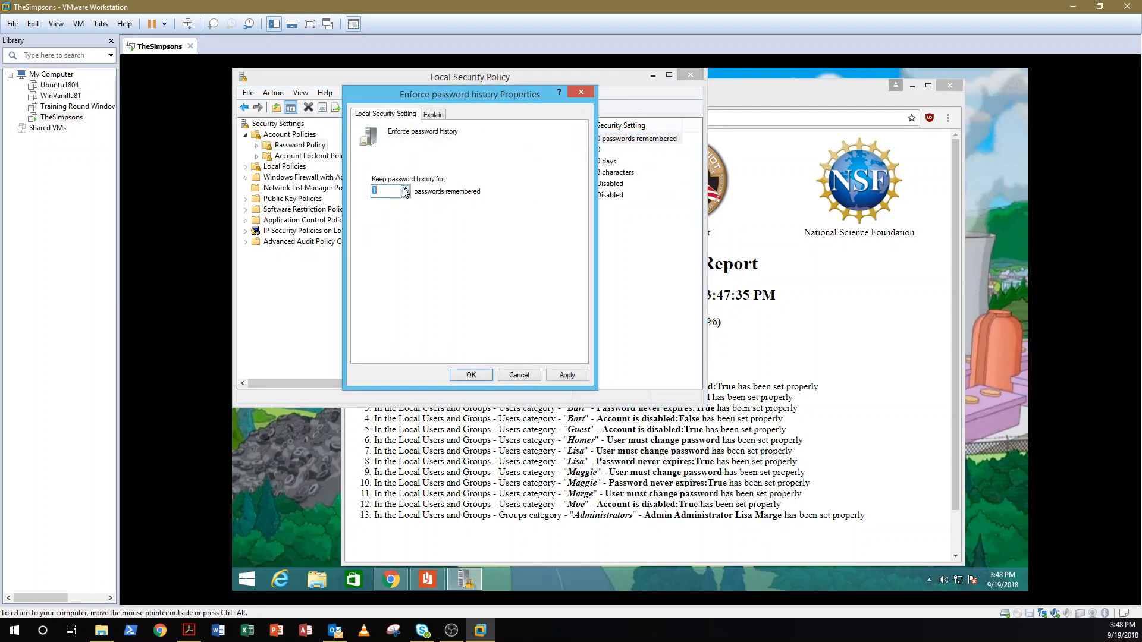
{"action": "left_click", "coordinate": [471, 375]}
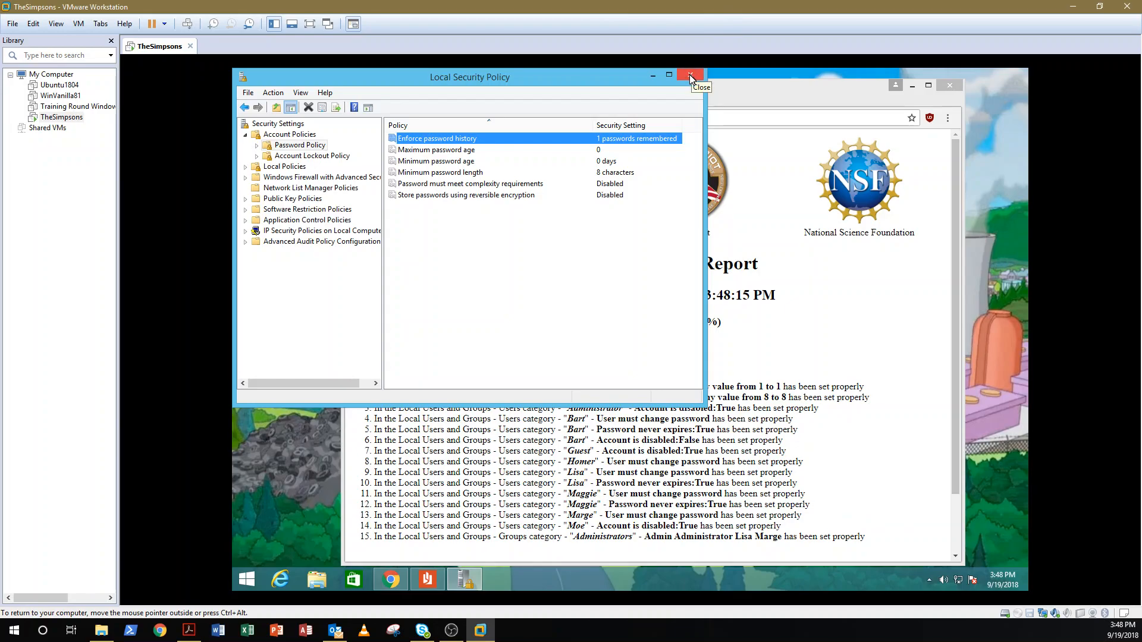
{"action": "left_click", "coordinate": [689, 73]}
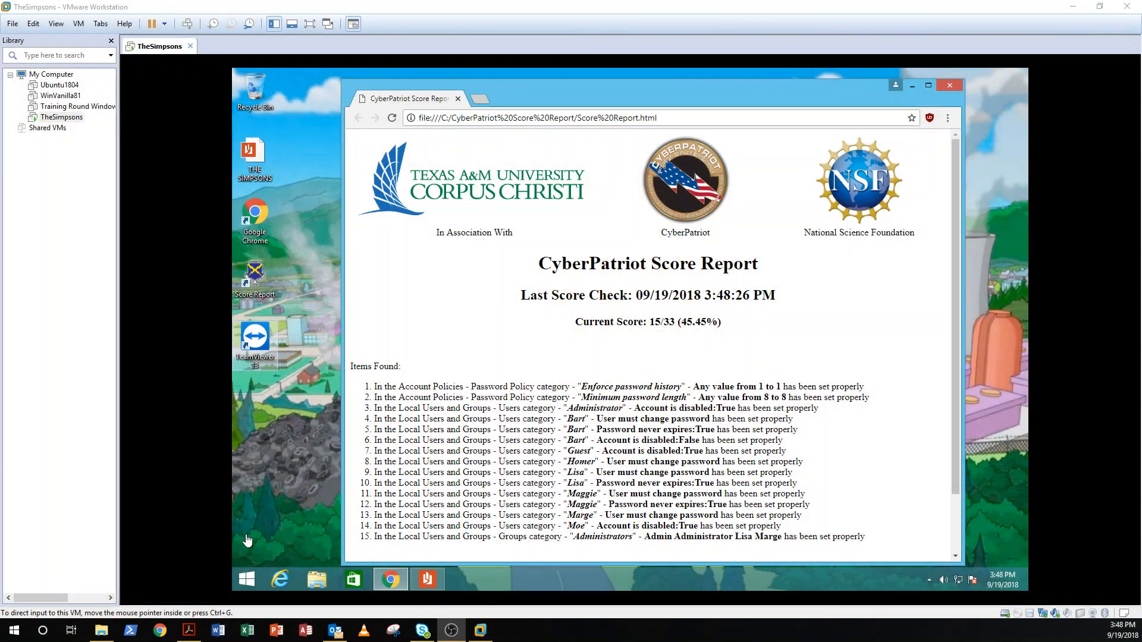
Open Computer Management and look through the Users and Groups folders under Local Users and Groups
{"action": "left_click", "coordinate": [244, 580]}
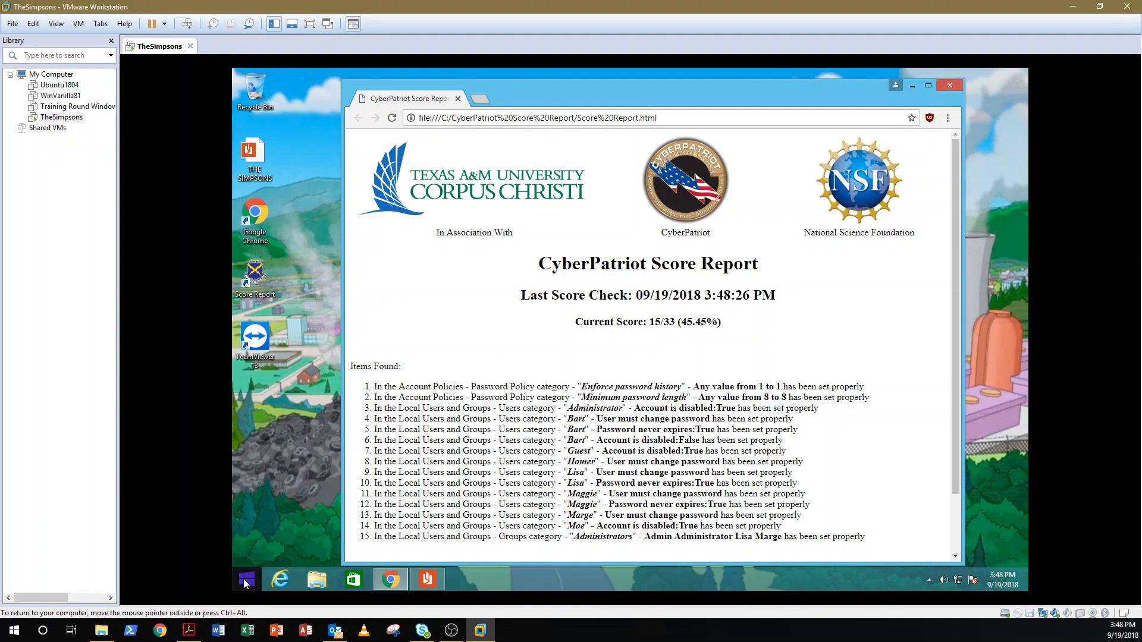
{"action": "right_click", "coordinate": [245, 582]}
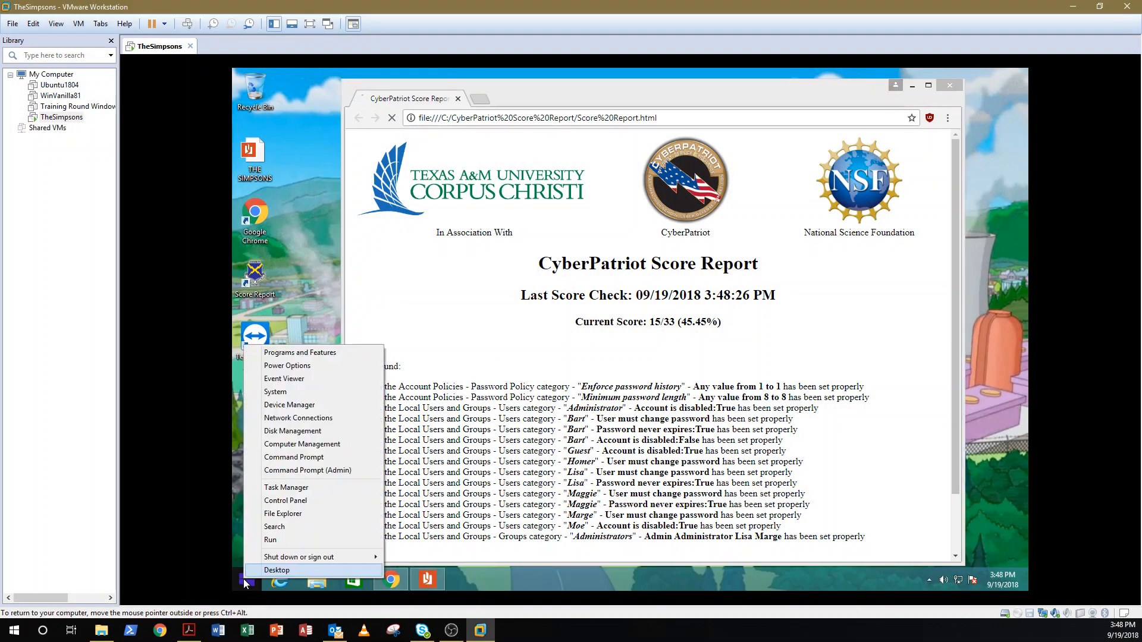
{"action": "left_click", "coordinate": [288, 446]}
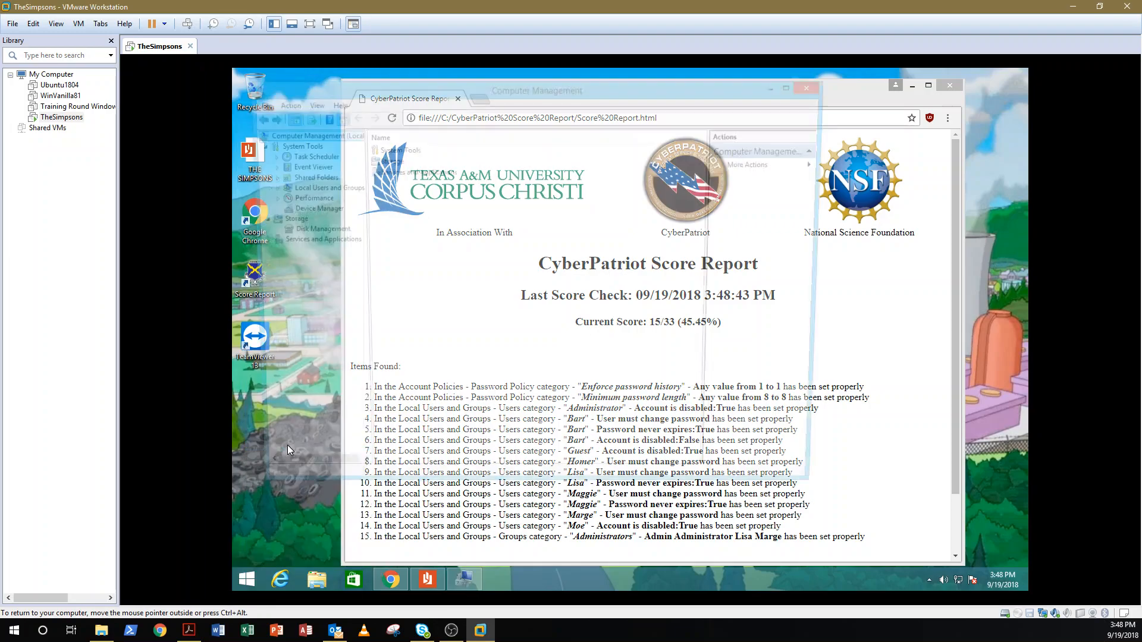
{"action": "left_click", "coordinate": [322, 189]}
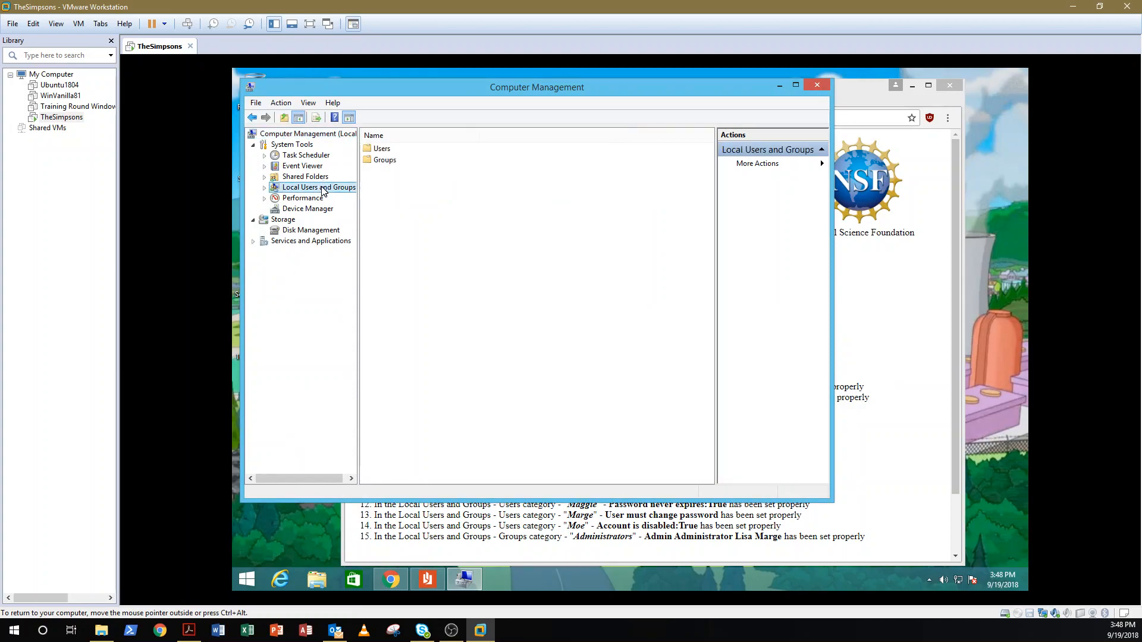
{"action": "double_click", "coordinate": [388, 150]}
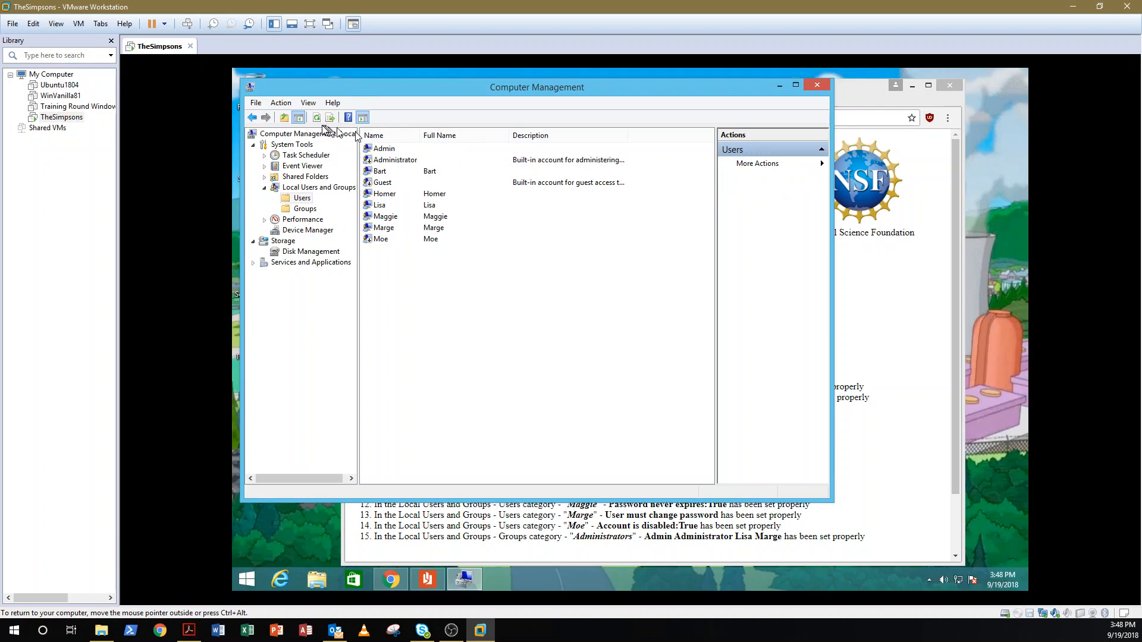
{"action": "left_click", "coordinate": [252, 118]}
{"action": "left_click", "coordinate": [304, 208]}
{"action": "left_click", "coordinate": [253, 118]}
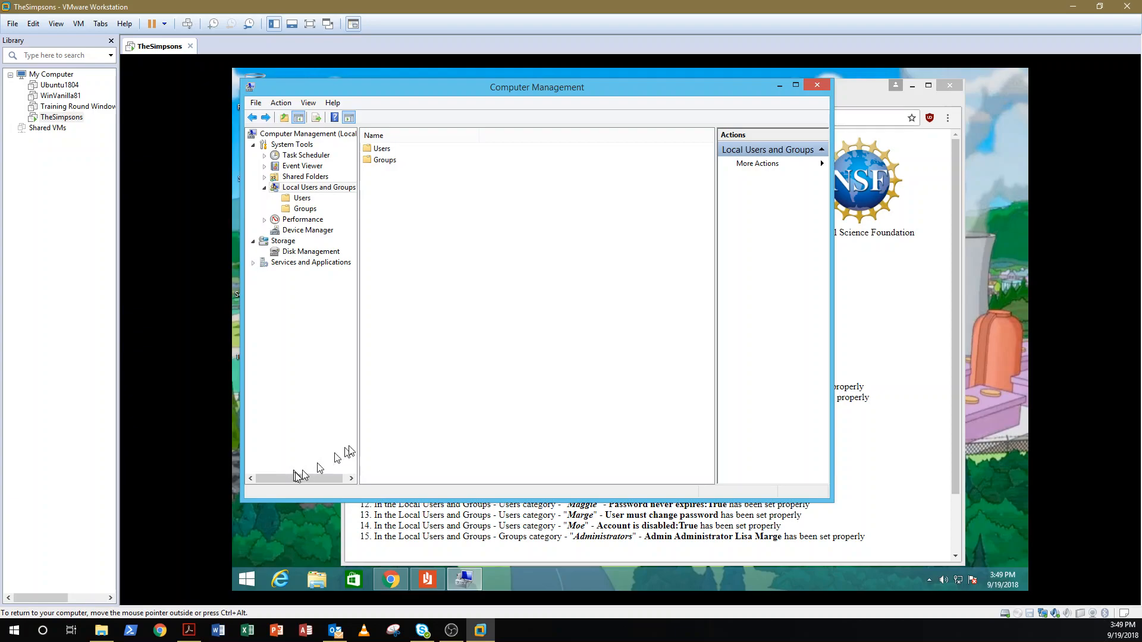
Open Local Security Policy from the Administrative Tools in Control Panel and display the Audit Policy settings under Local Policies
{"action": "right_click", "coordinate": [249, 582]}
{"action": "left_click", "coordinate": [301, 500]}
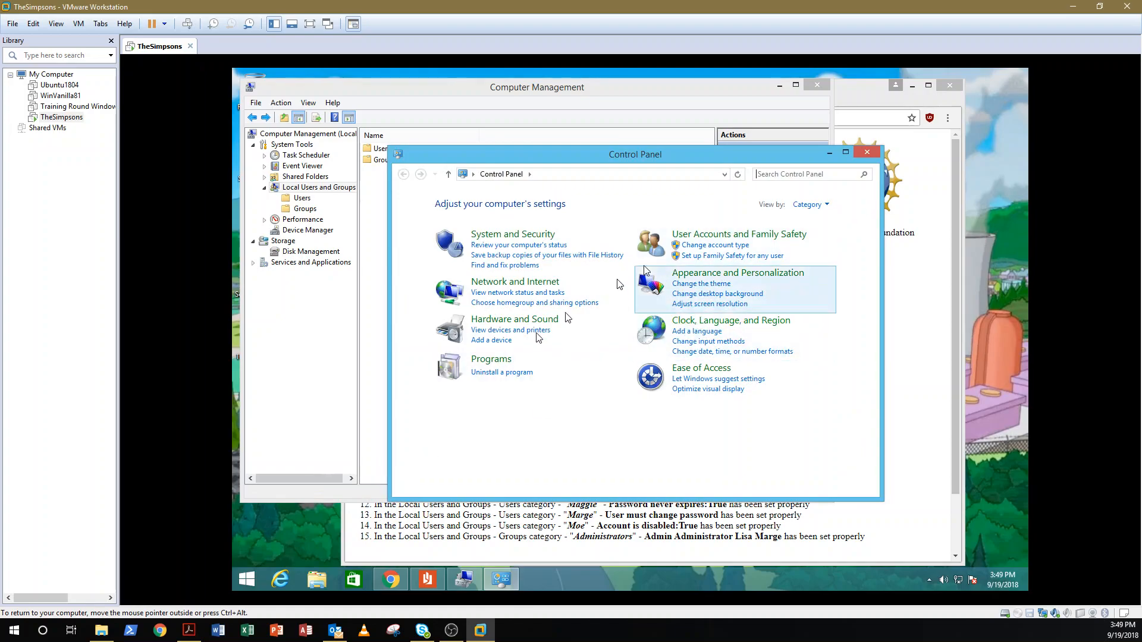
{"action": "left_click", "coordinate": [524, 234]}
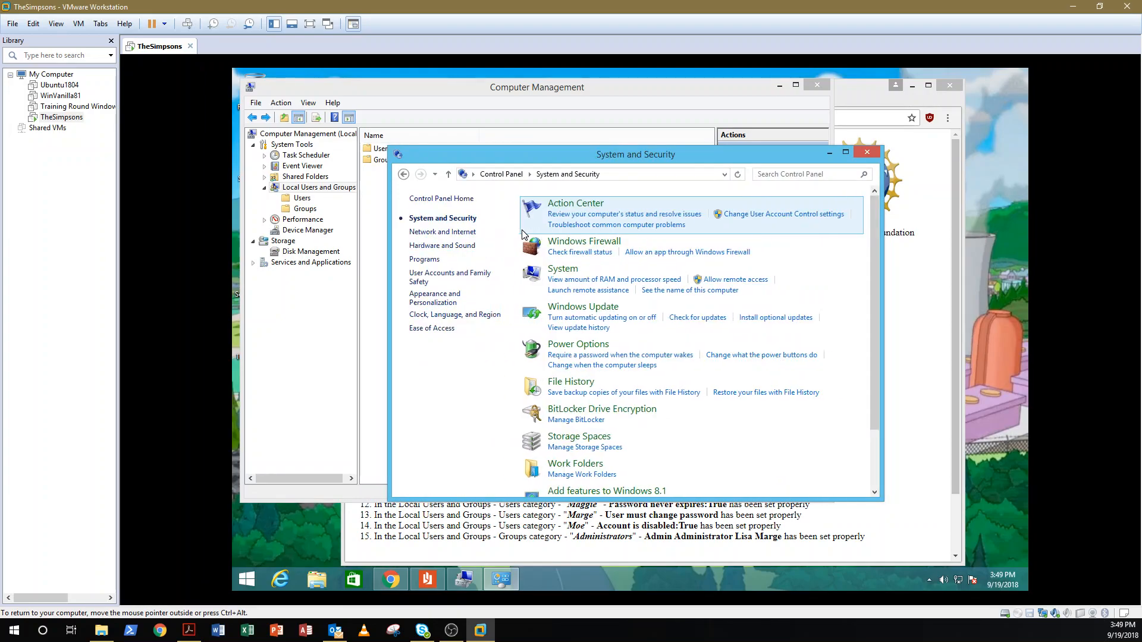
{"action": "scroll", "coordinate": [876, 470], "scroll_direction": "down", "scroll_amount": 2}
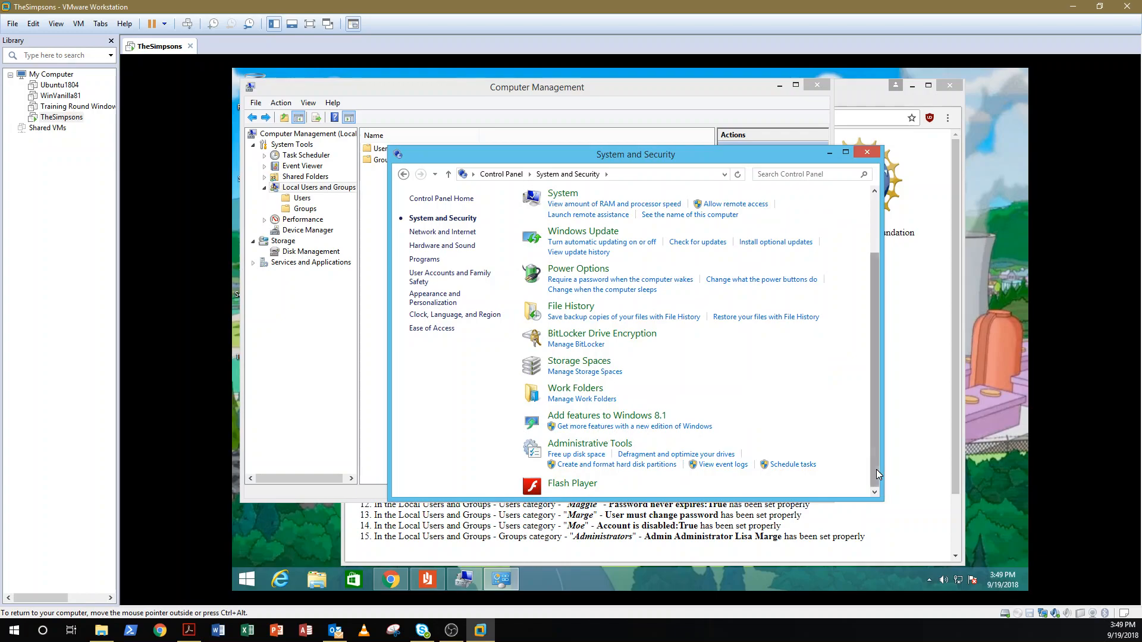
{"action": "left_click", "coordinate": [576, 443]}
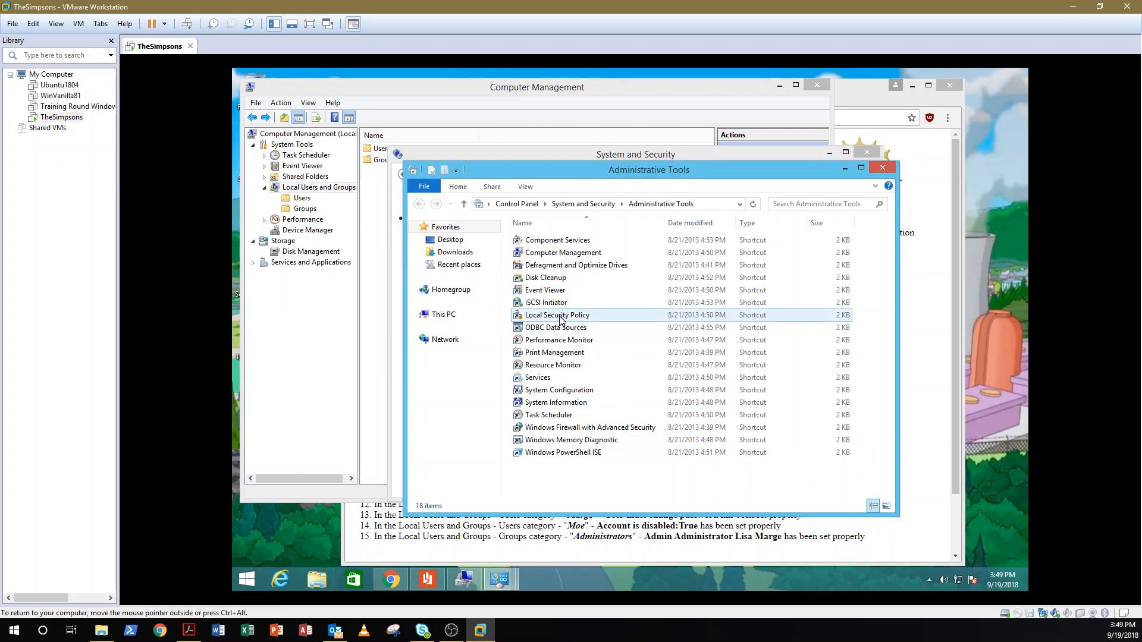
{"action": "double_click", "coordinate": [561, 319]}
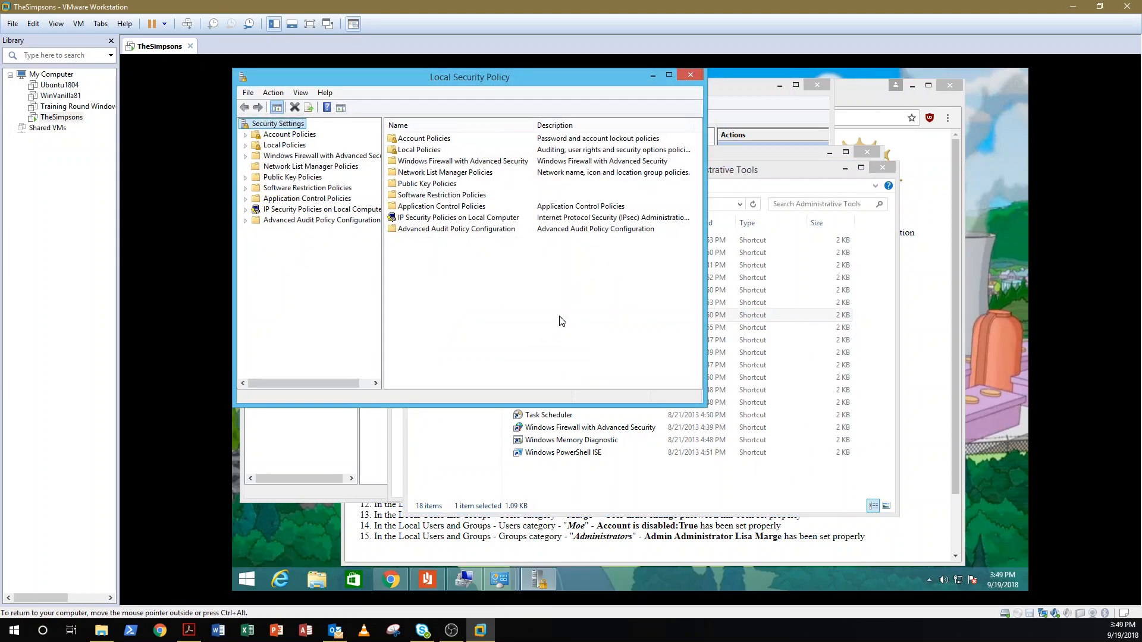
{"action": "double_click", "coordinate": [430, 151]}
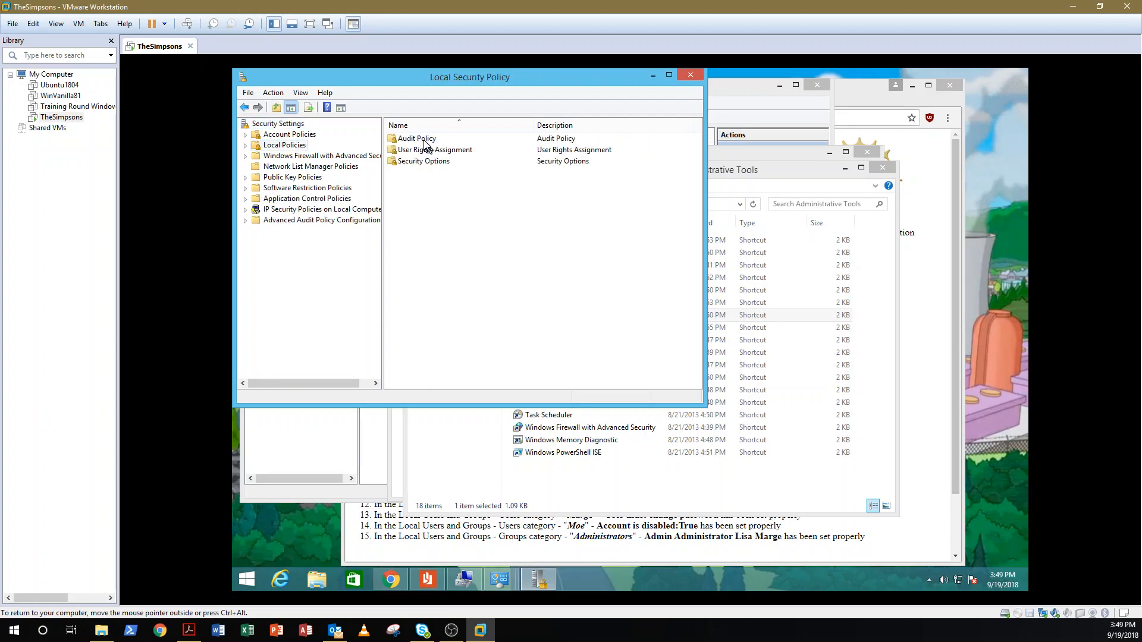
{"action": "double_click", "coordinate": [426, 140]}
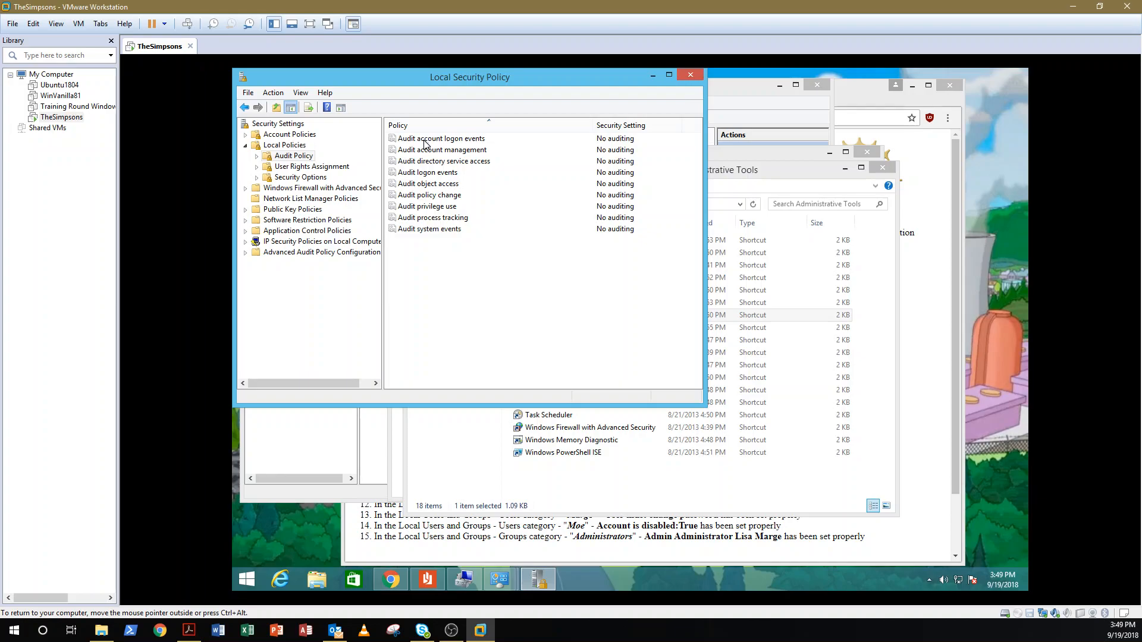
Enable auditing of both Success and Failure attempts for the Audit account logon events policy and save it
{"action": "right_click", "coordinate": [425, 141]}
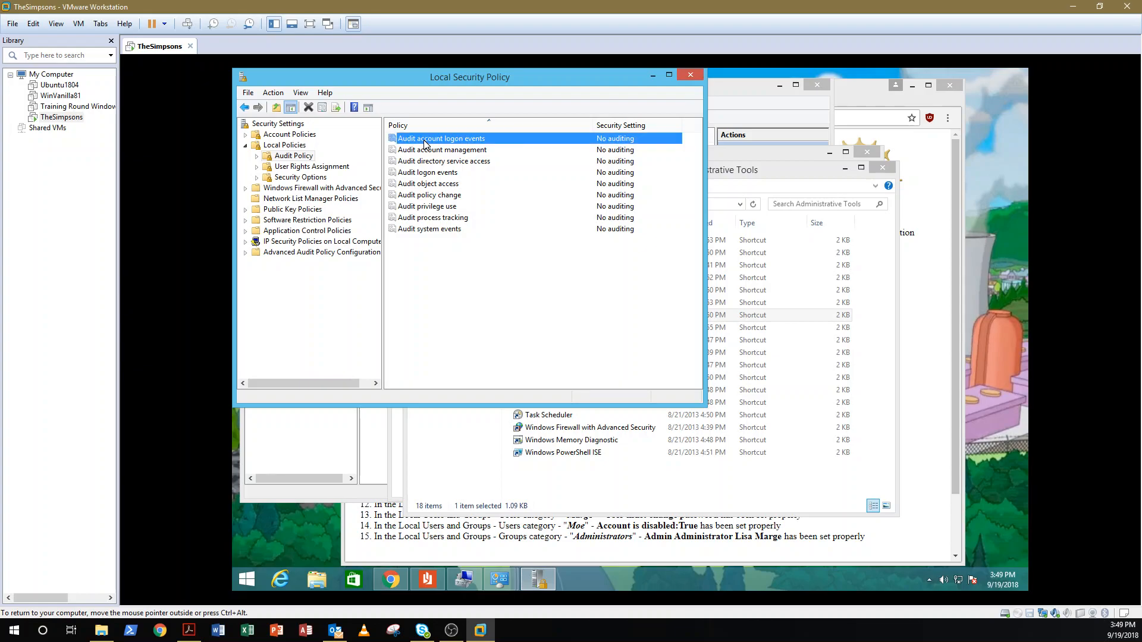
{"action": "left_click", "coordinate": [446, 149]}
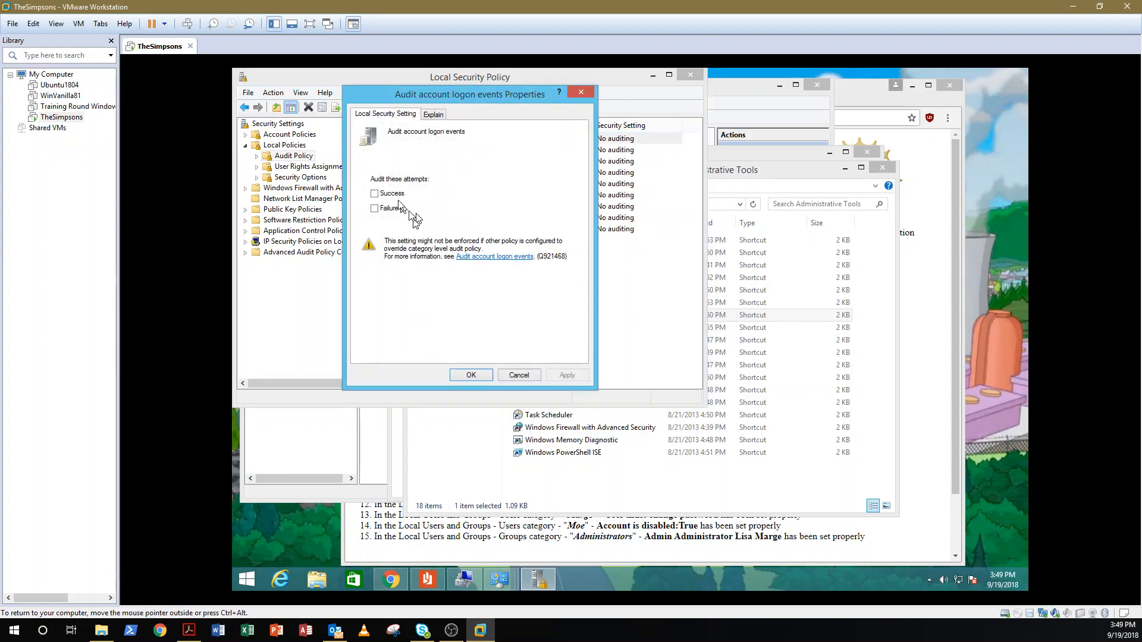
{"action": "left_click", "coordinate": [375, 195]}
{"action": "left_click", "coordinate": [374, 209]}
{"action": "left_click", "coordinate": [471, 375]}
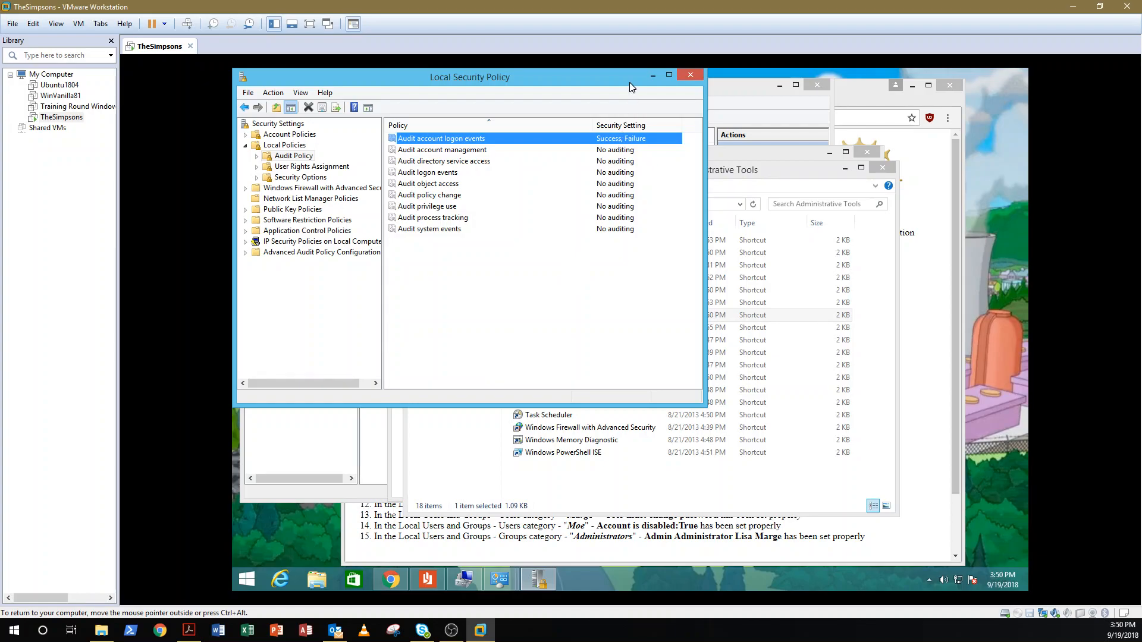
Close Local Security Policy, Computer Management, the MR BURNS console window and Administrative Tools
{"action": "left_click", "coordinate": [690, 75]}
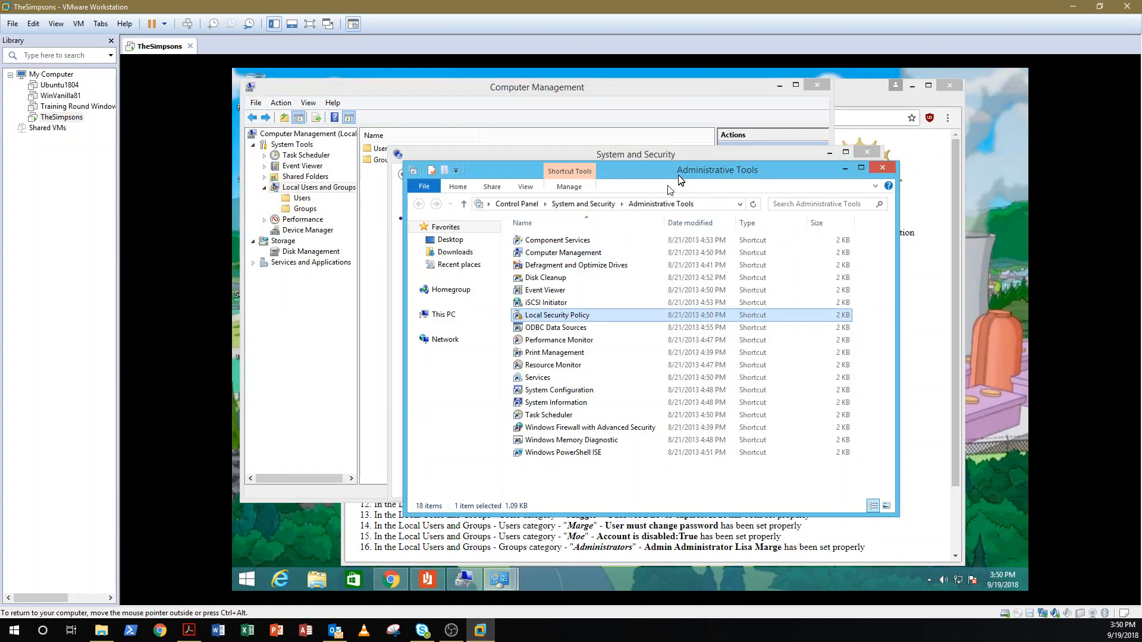
{"action": "left_click", "coordinate": [722, 87]}
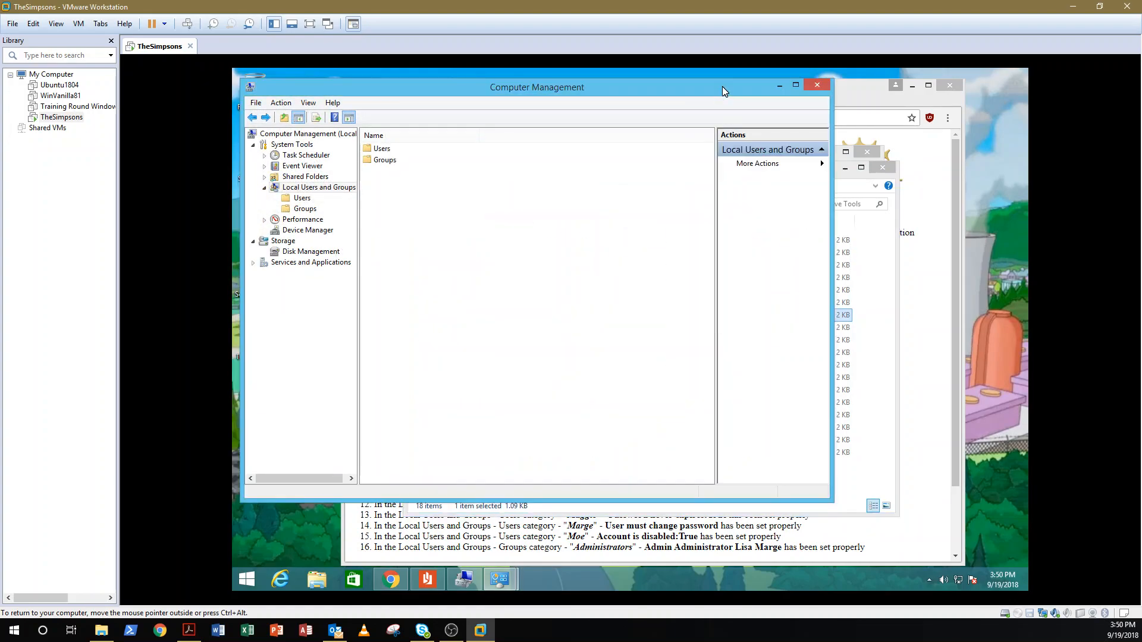
{"action": "left_click", "coordinate": [814, 87]}
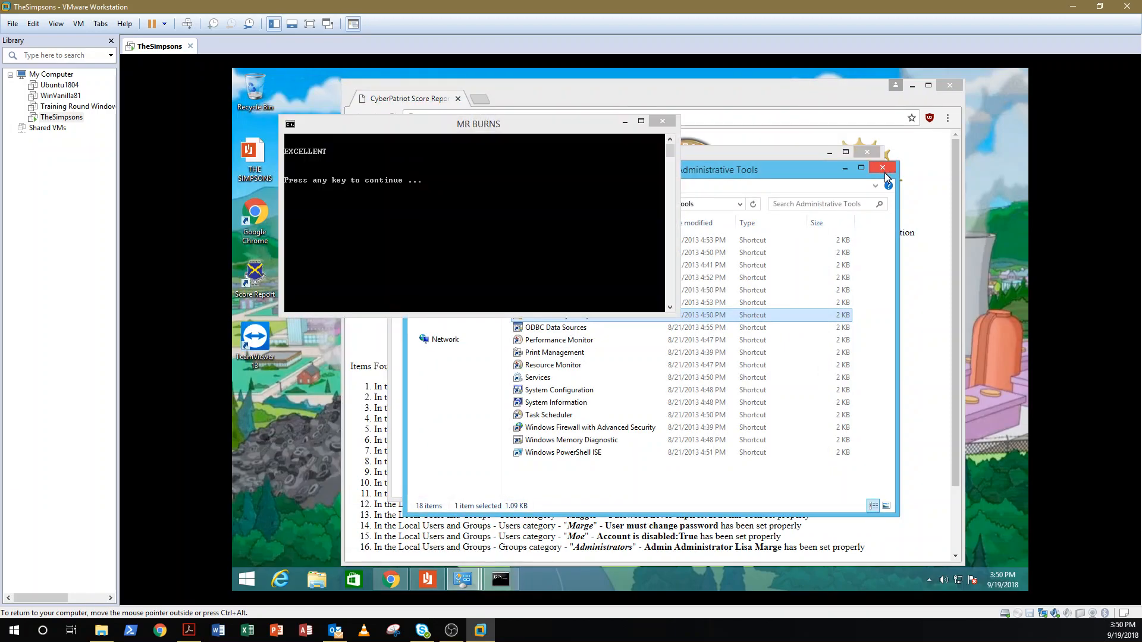
{"action": "left_click", "coordinate": [662, 124]}
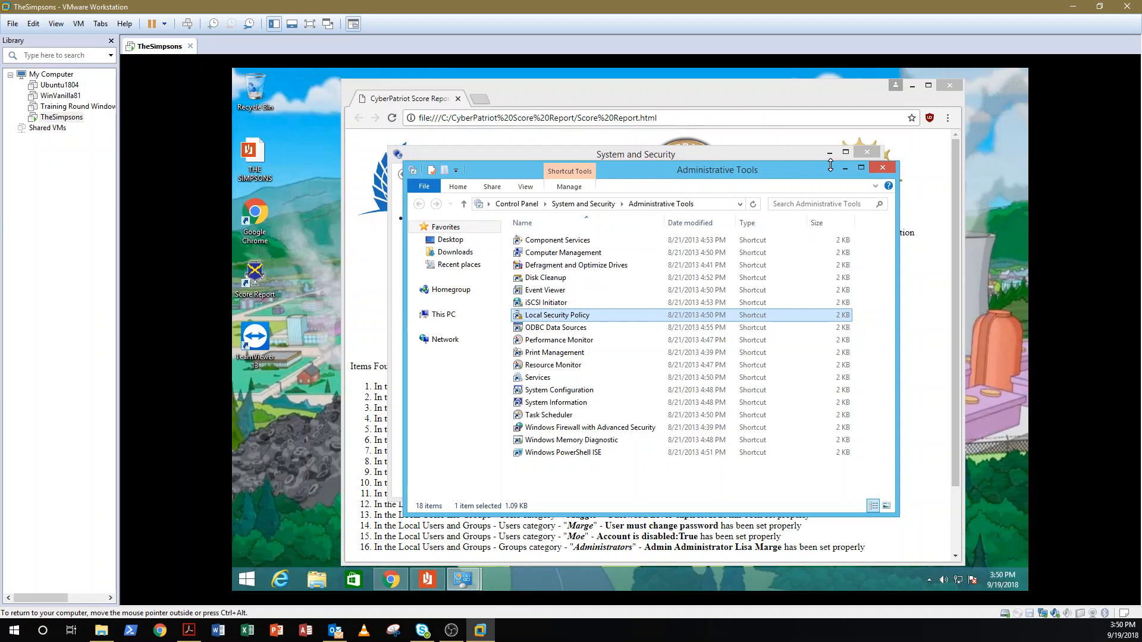
{"action": "left_click", "coordinate": [887, 172]}
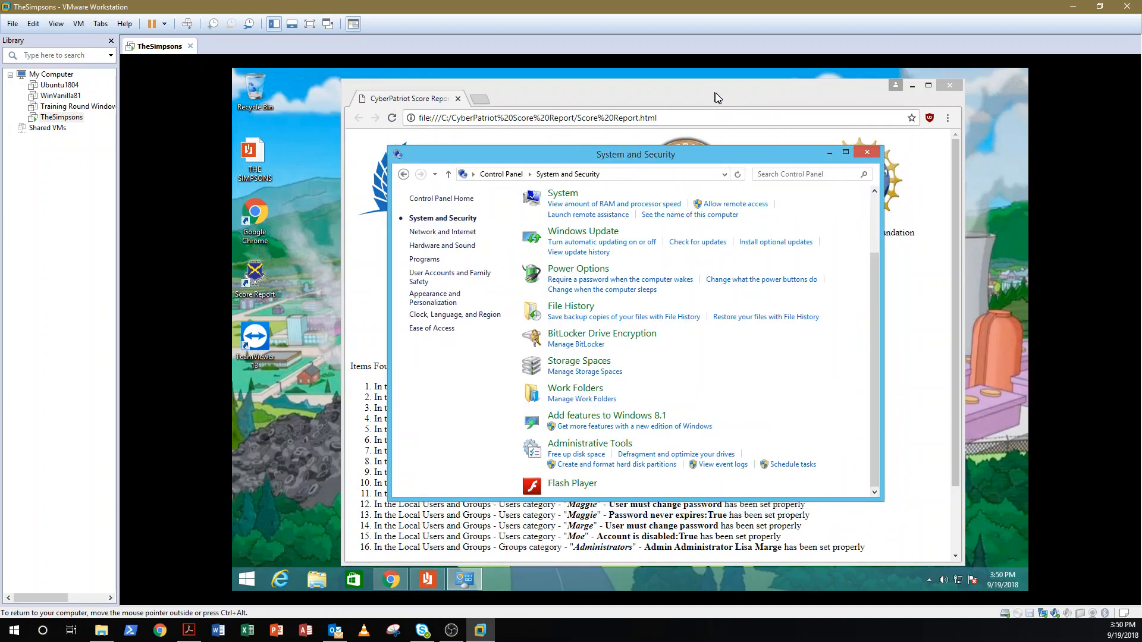
Return to the CyberPatriot Score Report, reload it and check the list of items found
{"action": "left_click", "coordinate": [716, 94]}
{"action": "left_click", "coordinate": [391, 118]}
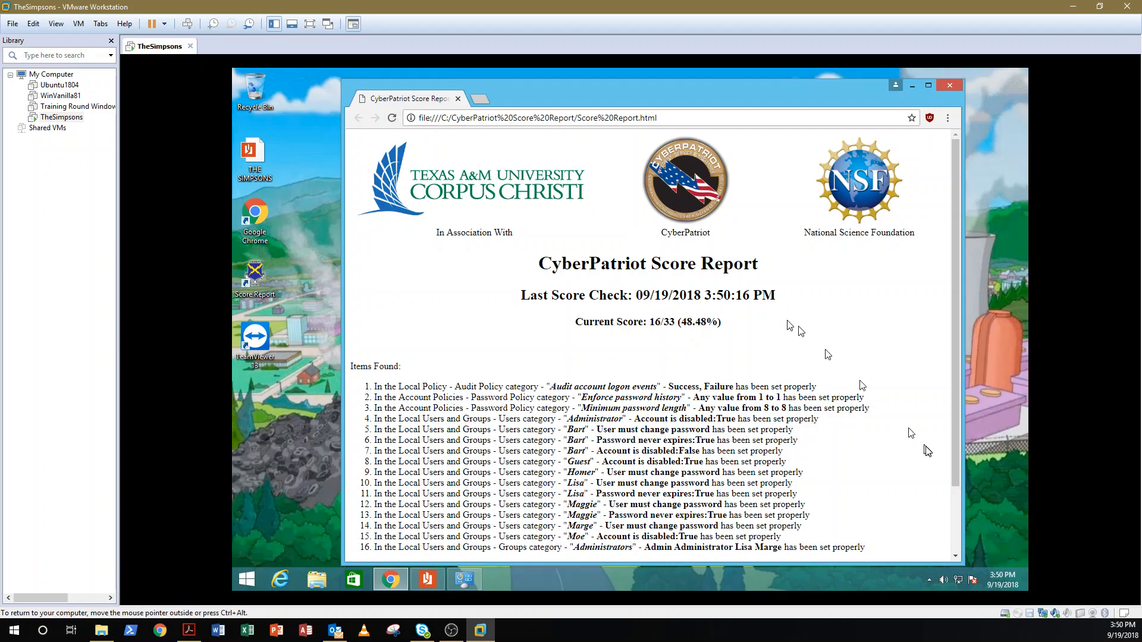
{"action": "scroll", "coordinate": [960, 515], "scroll_direction": "down", "scroll_amount": 3}
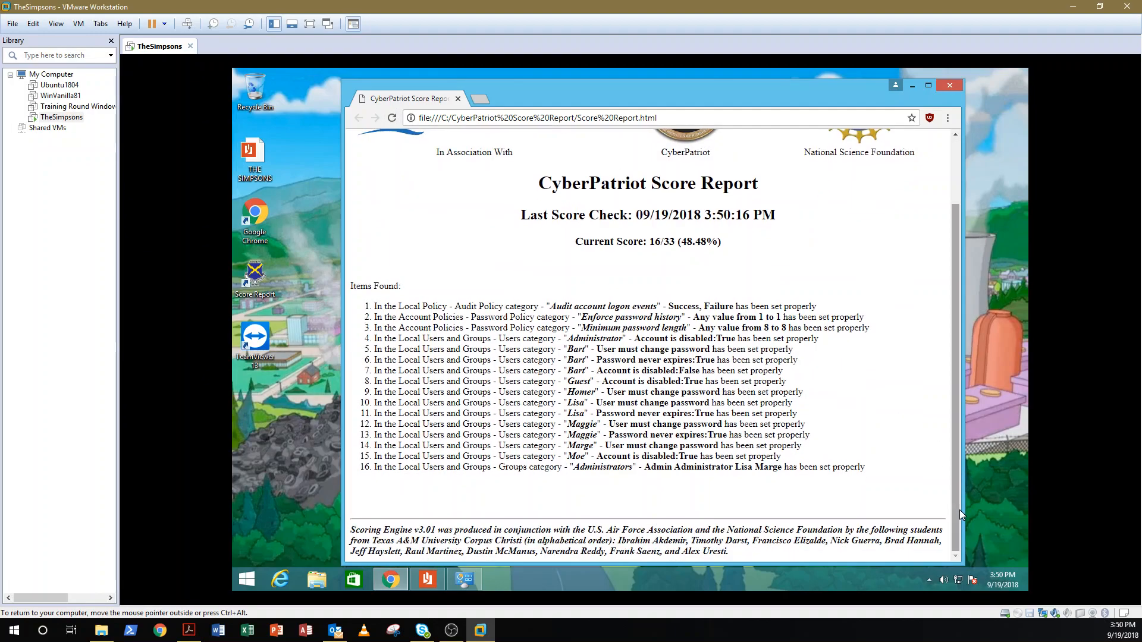
{"action": "left_click", "coordinate": [392, 117]}
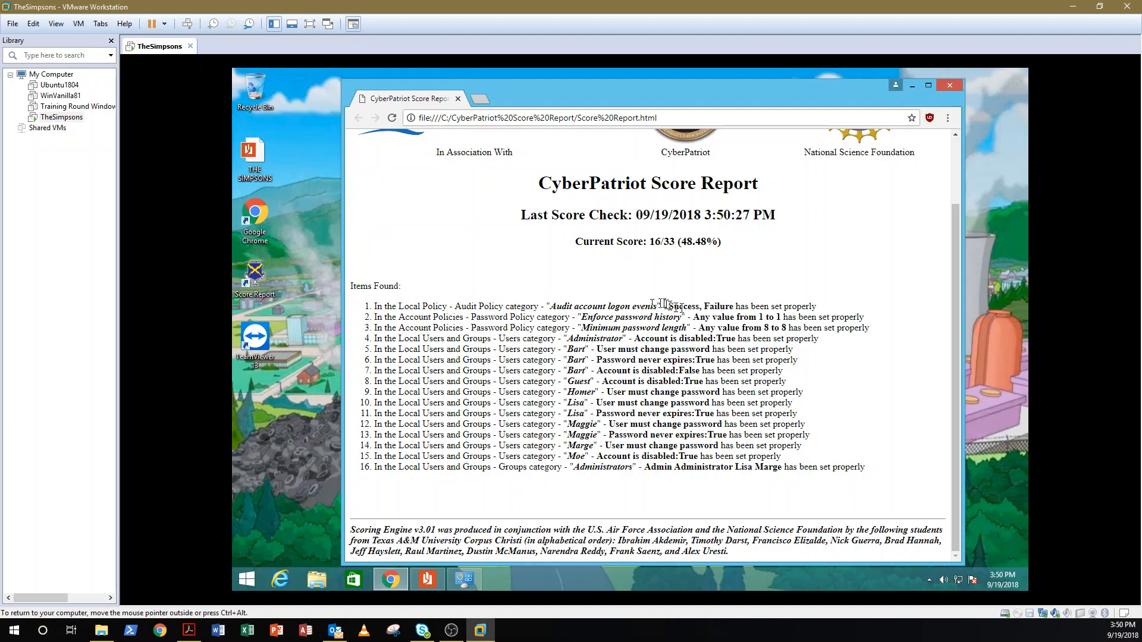
{"action": "left_click", "coordinate": [313, 319]}
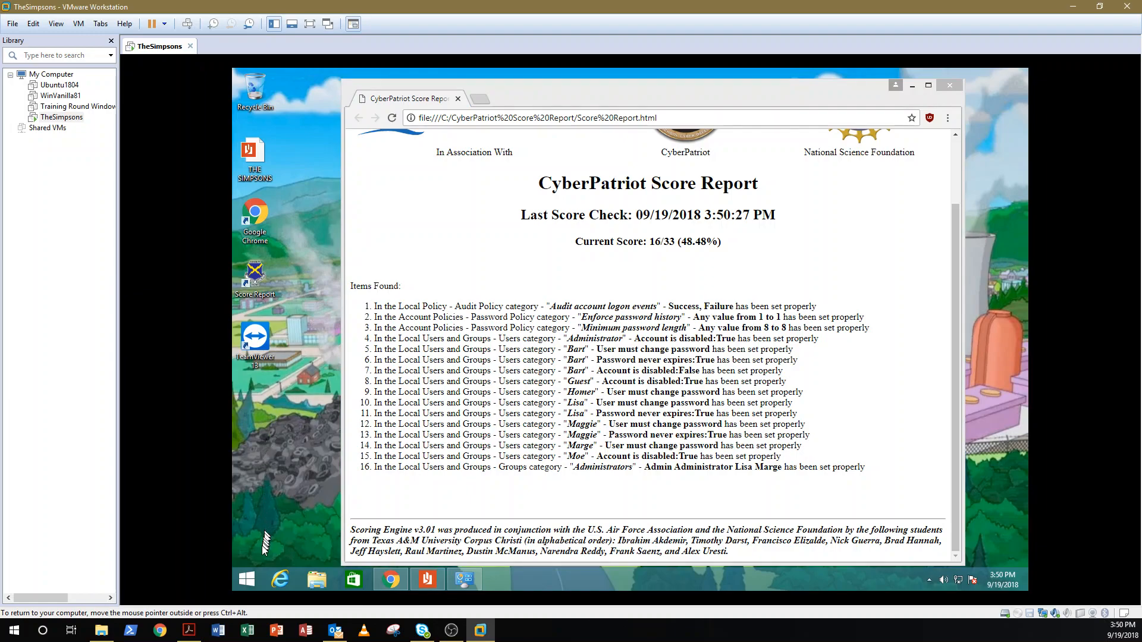
Open the Task Scheduler Library in Computer Management and select the Smithers task to show its details
{"action": "right_click", "coordinate": [243, 584]}
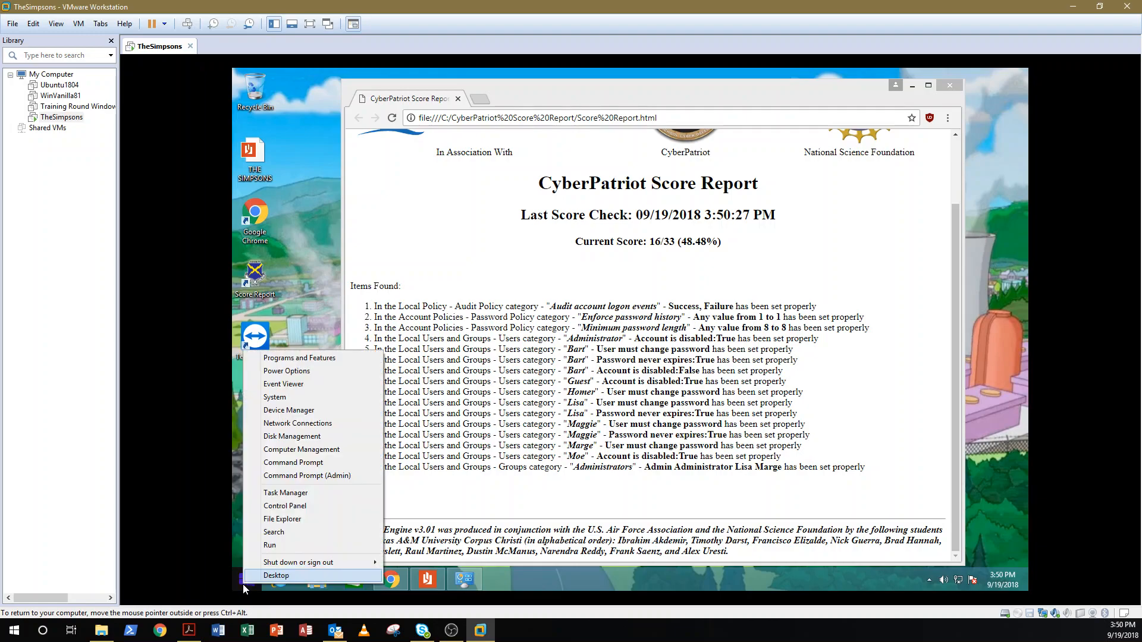
{"action": "left_click", "coordinate": [302, 450]}
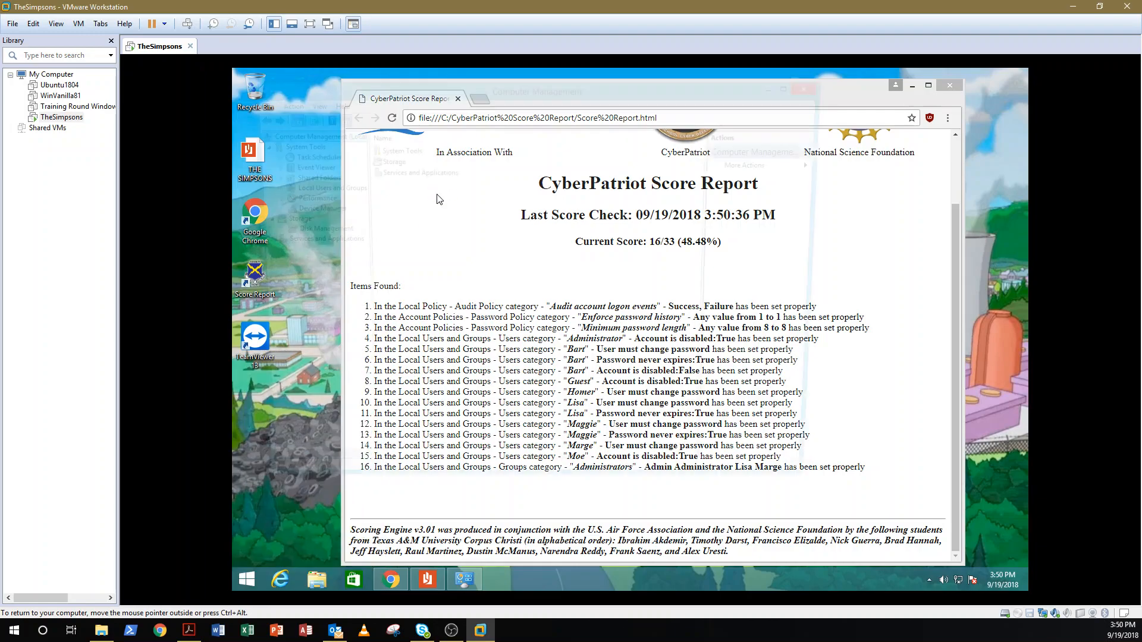
{"action": "left_click", "coordinate": [305, 155]}
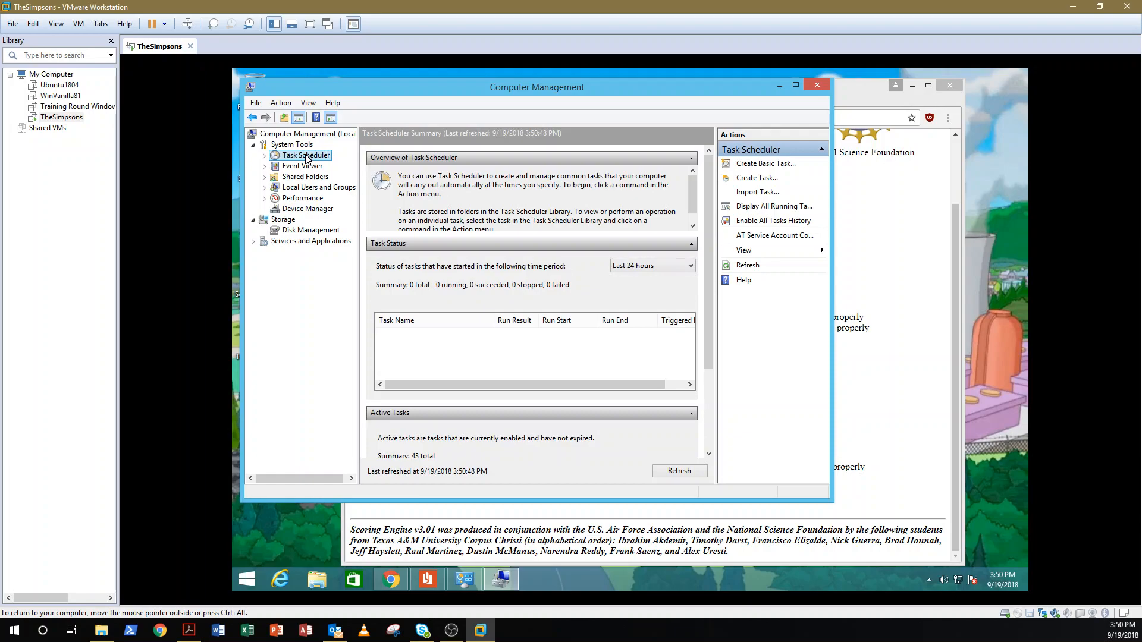
{"action": "left_click", "coordinate": [265, 156]}
{"action": "left_click", "coordinate": [302, 167]}
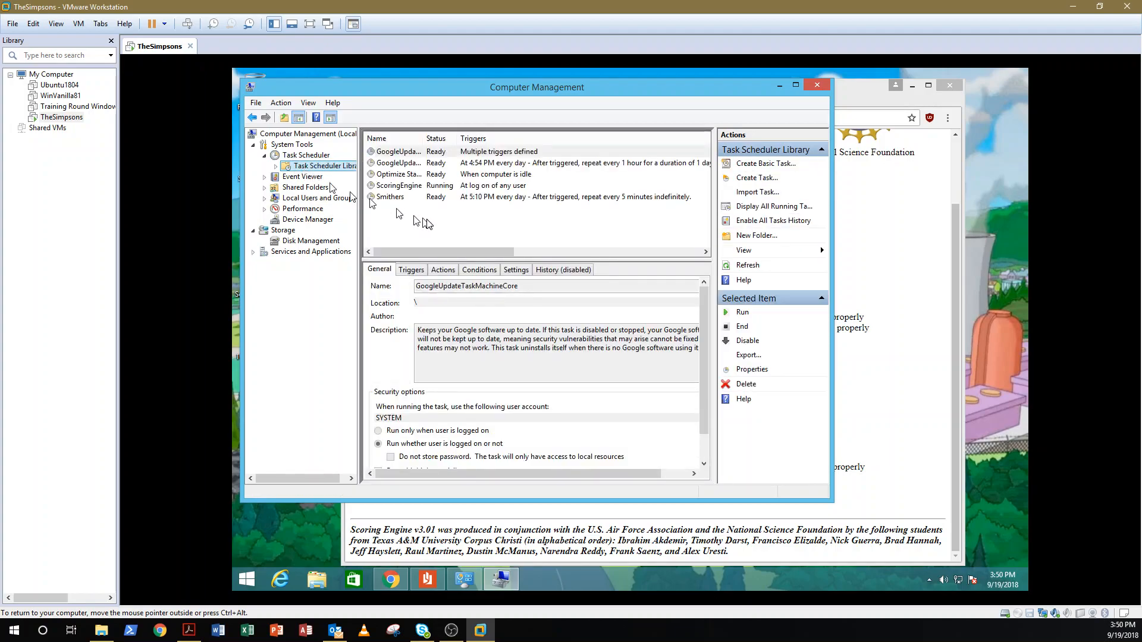
{"action": "left_click", "coordinate": [398, 201]}
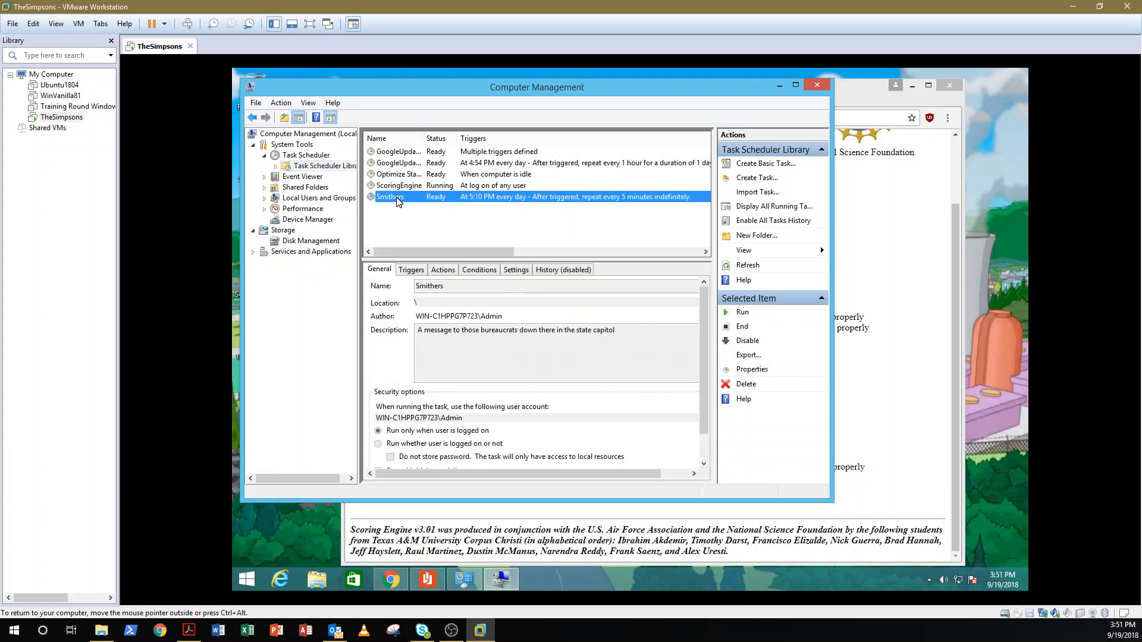
{"action": "right_click", "coordinate": [397, 201]}
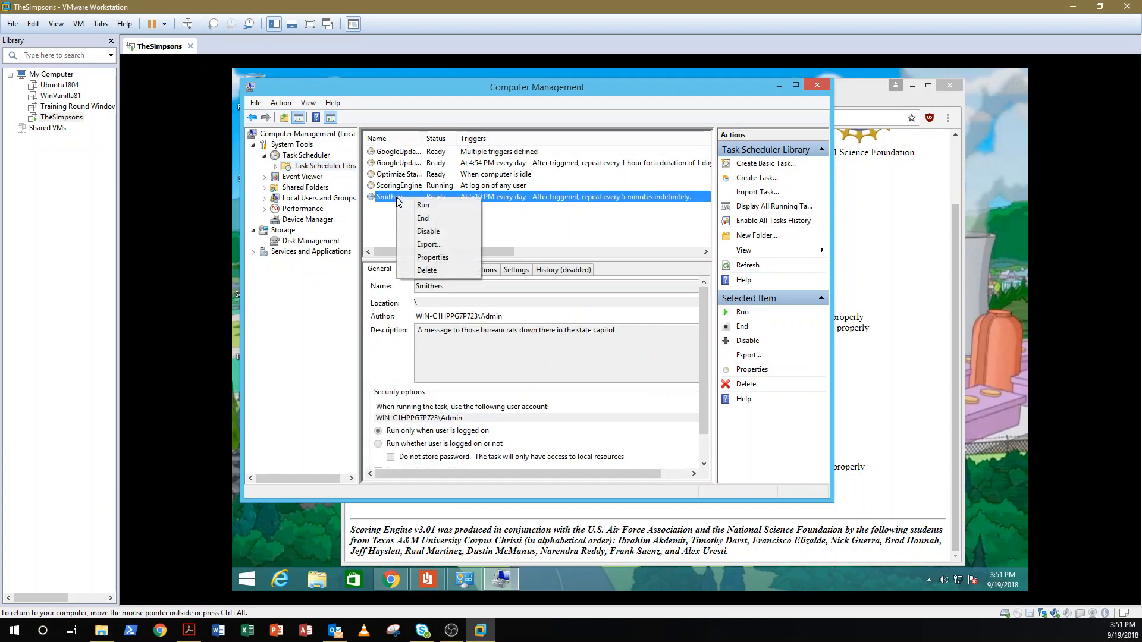
{"action": "left_click", "coordinate": [433, 273]}
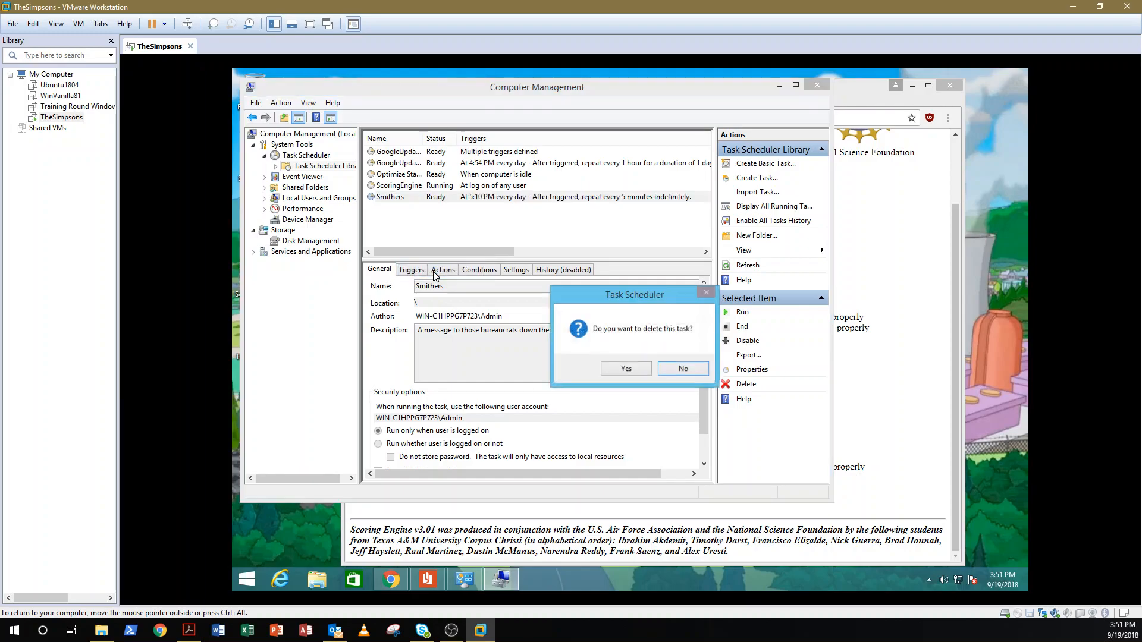
{"action": "left_click", "coordinate": [681, 370]}
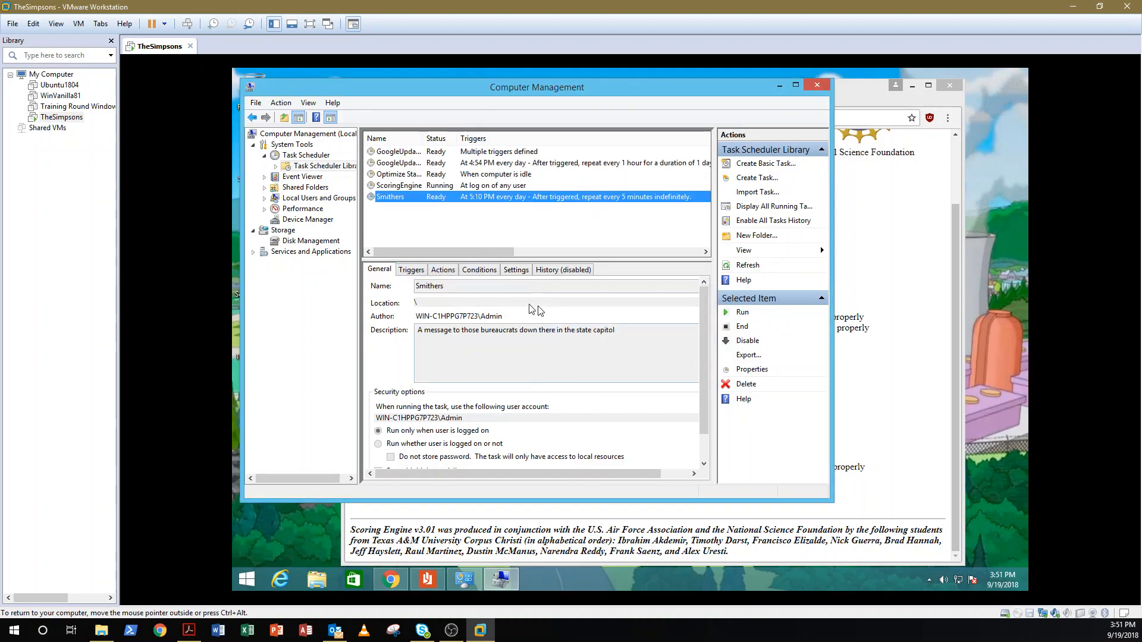
Review the program started by the Smithers scheduled task and delete the task, confirming the deletion
{"action": "left_click", "coordinate": [442, 270]}
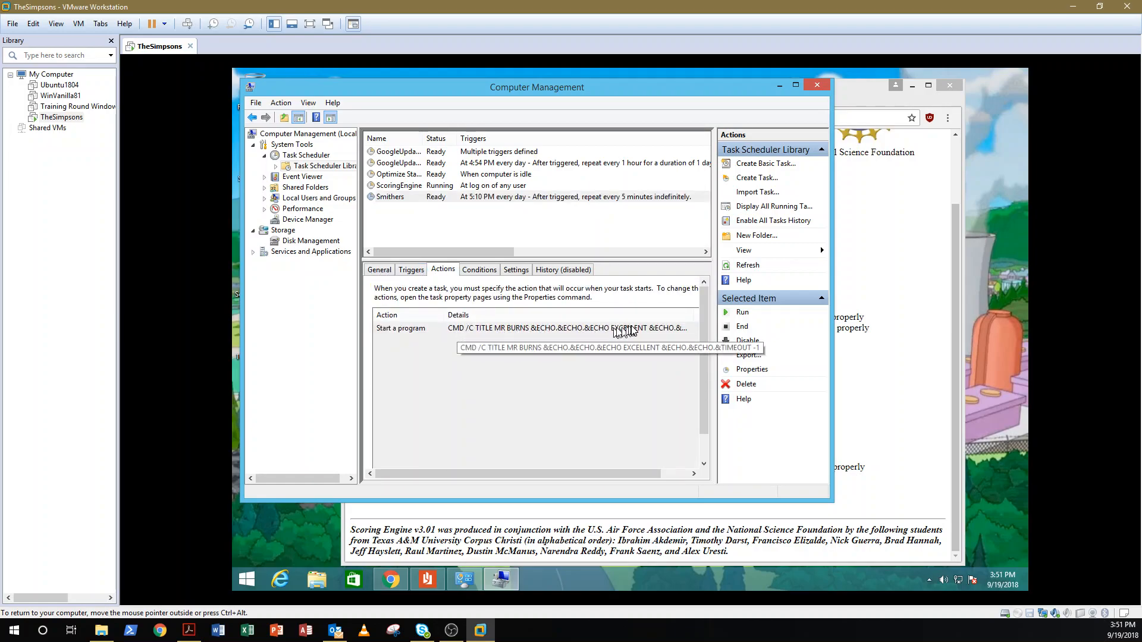
{"action": "left_click", "coordinate": [397, 197]}
{"action": "right_click", "coordinate": [397, 197]}
{"action": "left_click", "coordinate": [426, 267]}
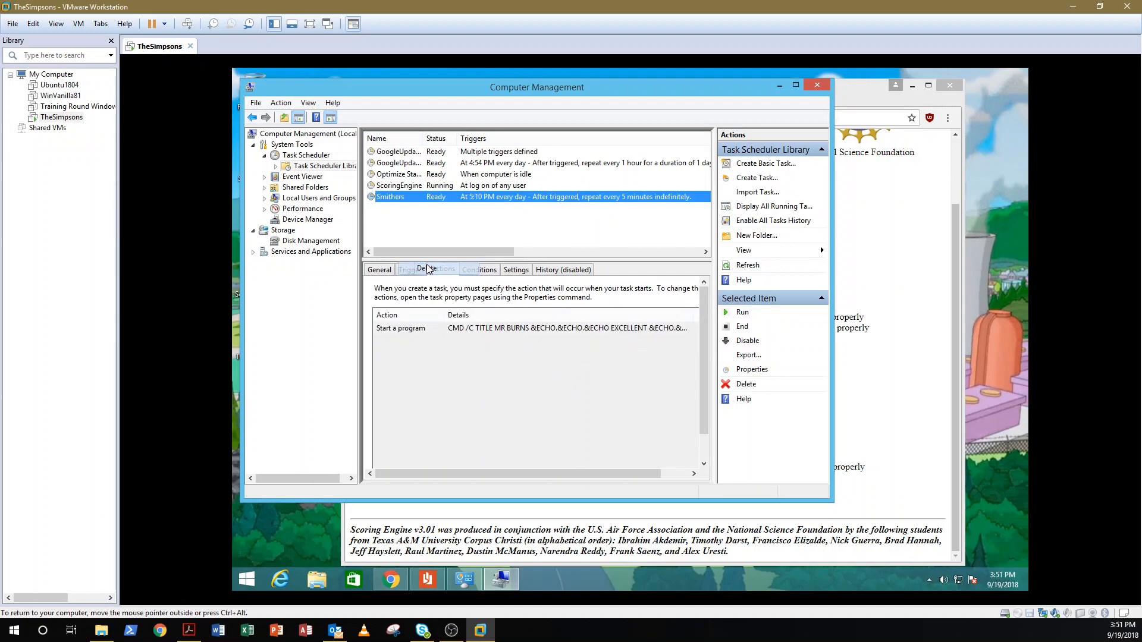
{"action": "left_click", "coordinate": [625, 369]}
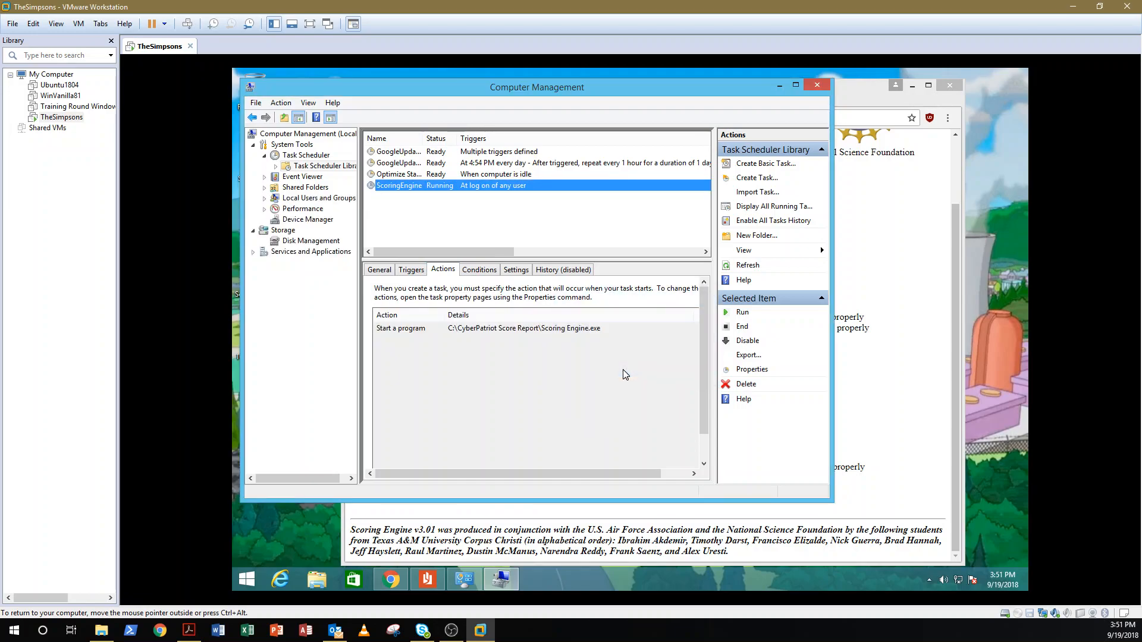
Reload the CyberPatriot Score Report to check for the scheduled task item and return to Computer Management
{"action": "left_click", "coordinate": [886, 400]}
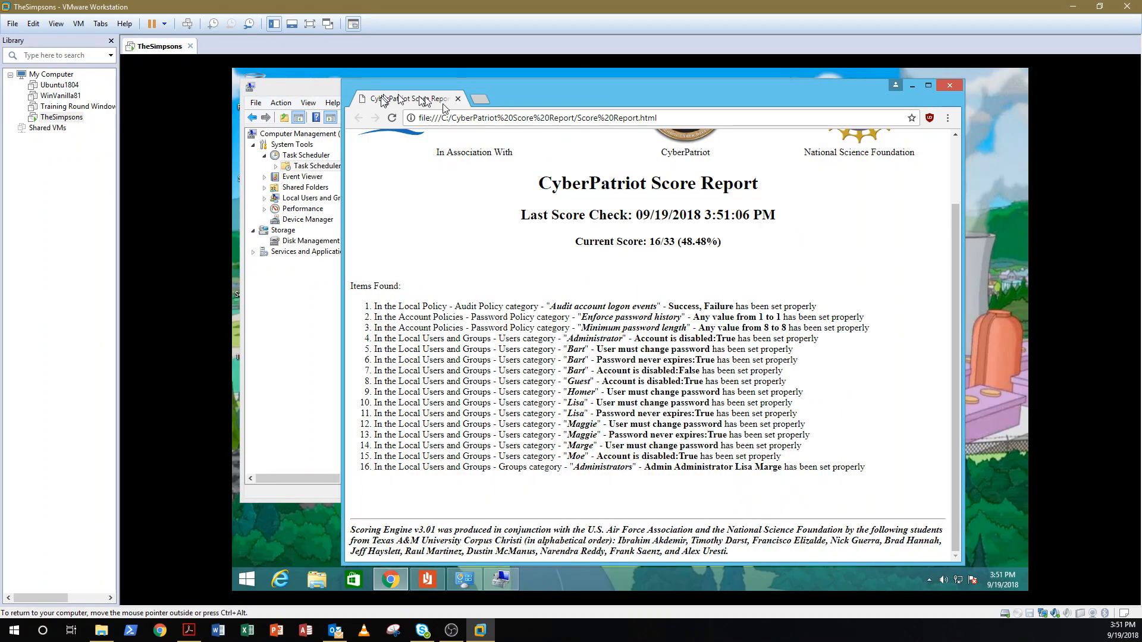
{"action": "left_click", "coordinate": [392, 118]}
{"action": "left_click", "coordinate": [392, 118]}
{"action": "left_click", "coordinate": [309, 345]}
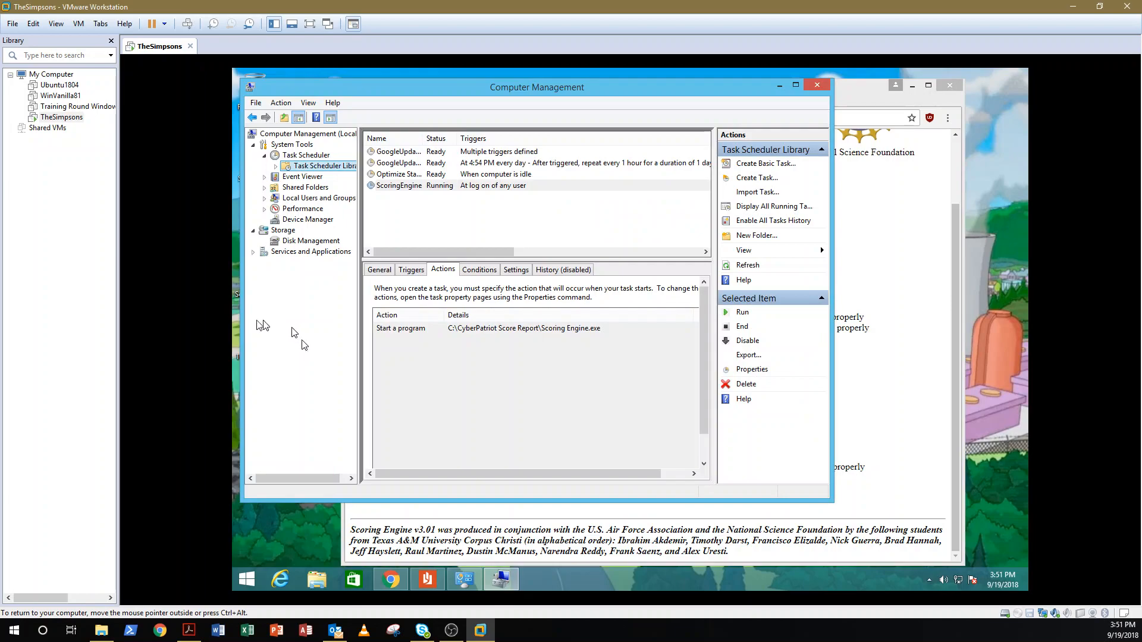
{"action": "key", "text": "alt+Tab"}
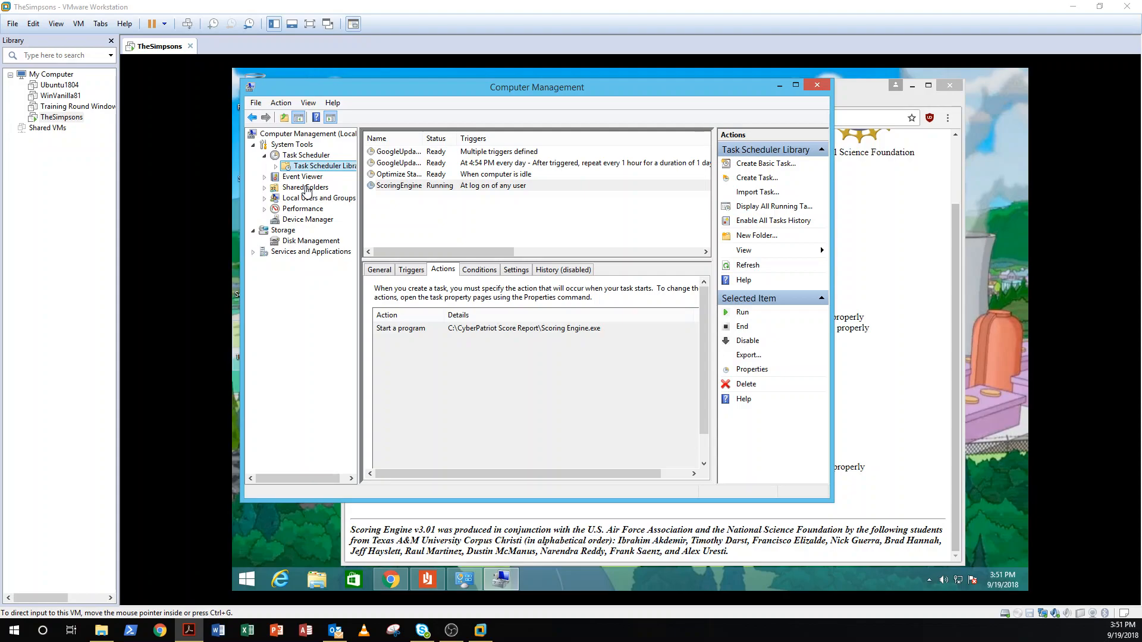
Open the Shares list under Shared Folders in Computer Management
{"action": "left_click", "coordinate": [307, 189]}
{"action": "left_click", "coordinate": [306, 190]}
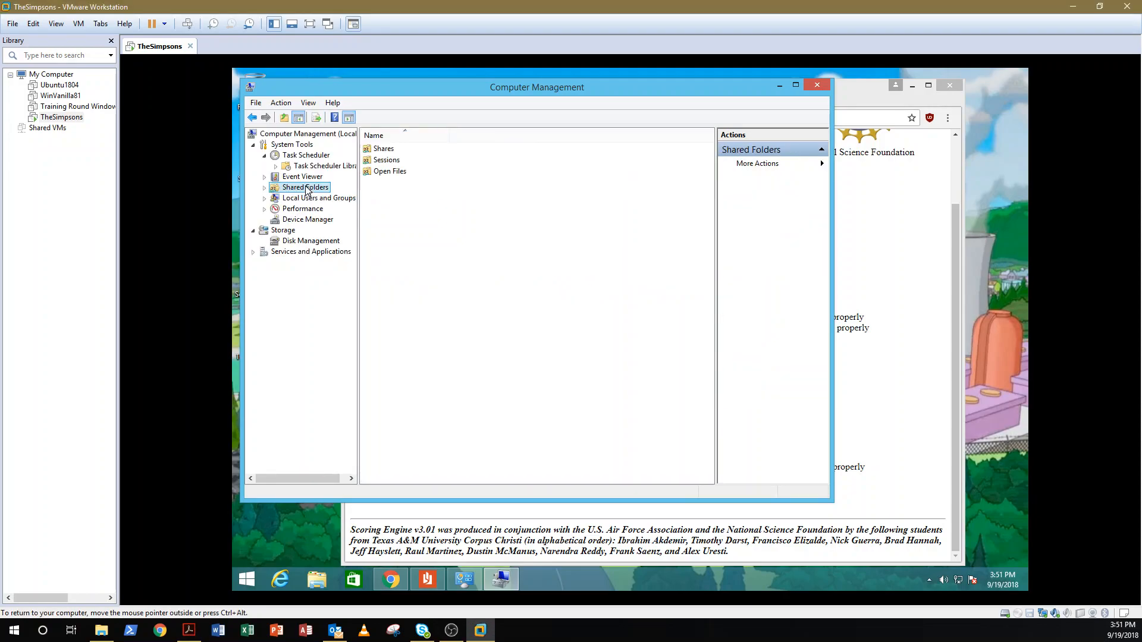
{"action": "double_click", "coordinate": [384, 149]}
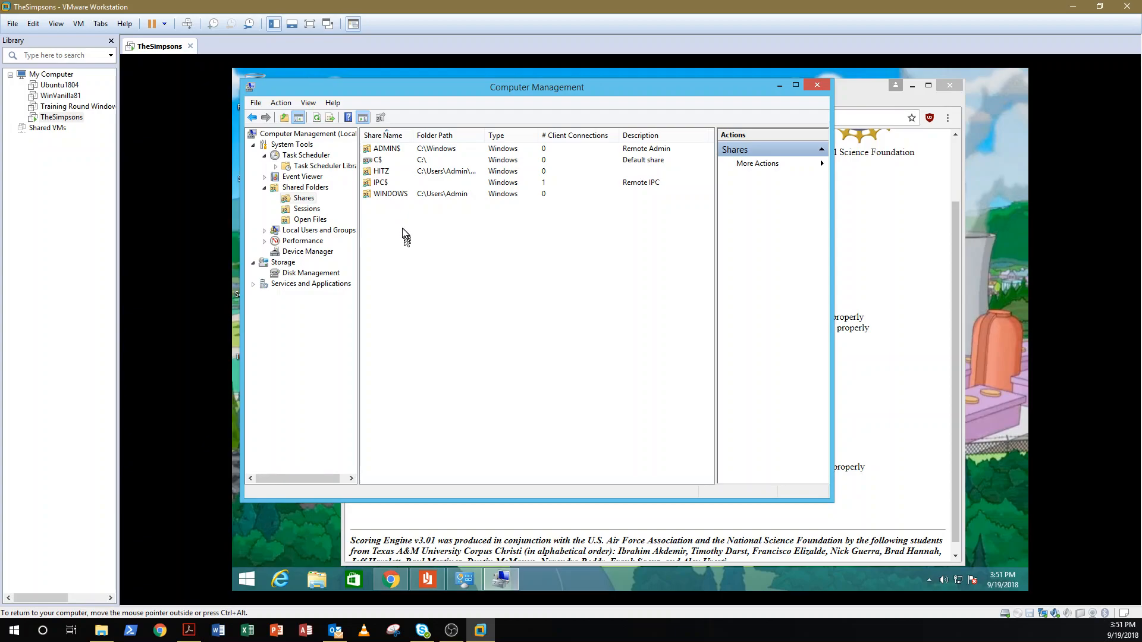
Stop sharing the HITZ and WINDOWS shares, confirming each removal
{"action": "left_click", "coordinate": [383, 195]}
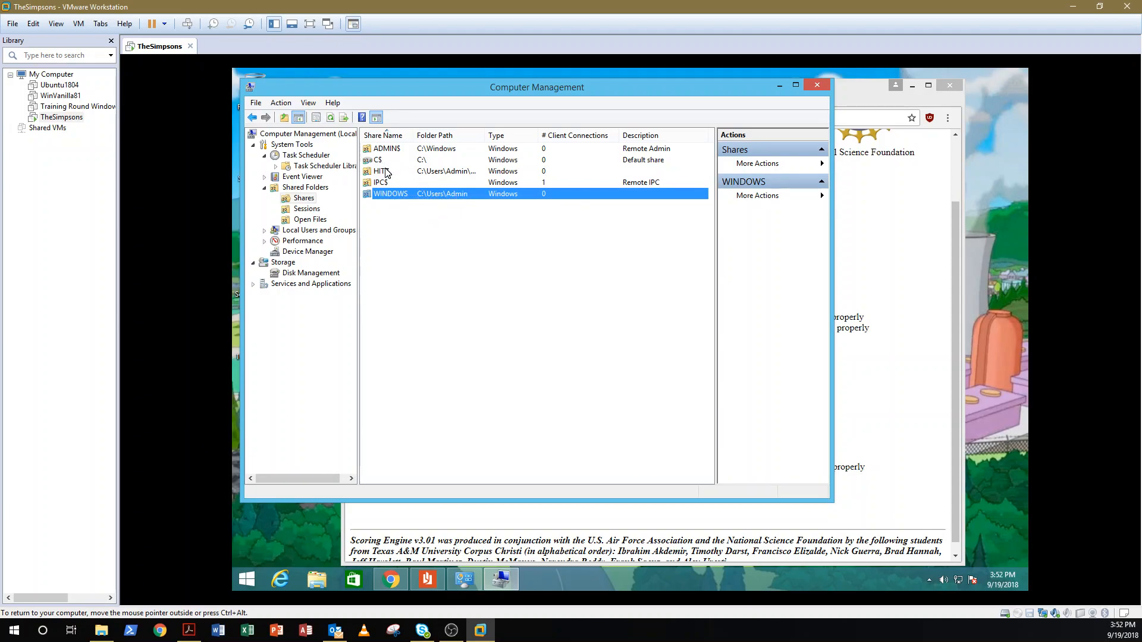
{"action": "left_click", "coordinate": [386, 170]}
{"action": "right_click", "coordinate": [387, 170]}
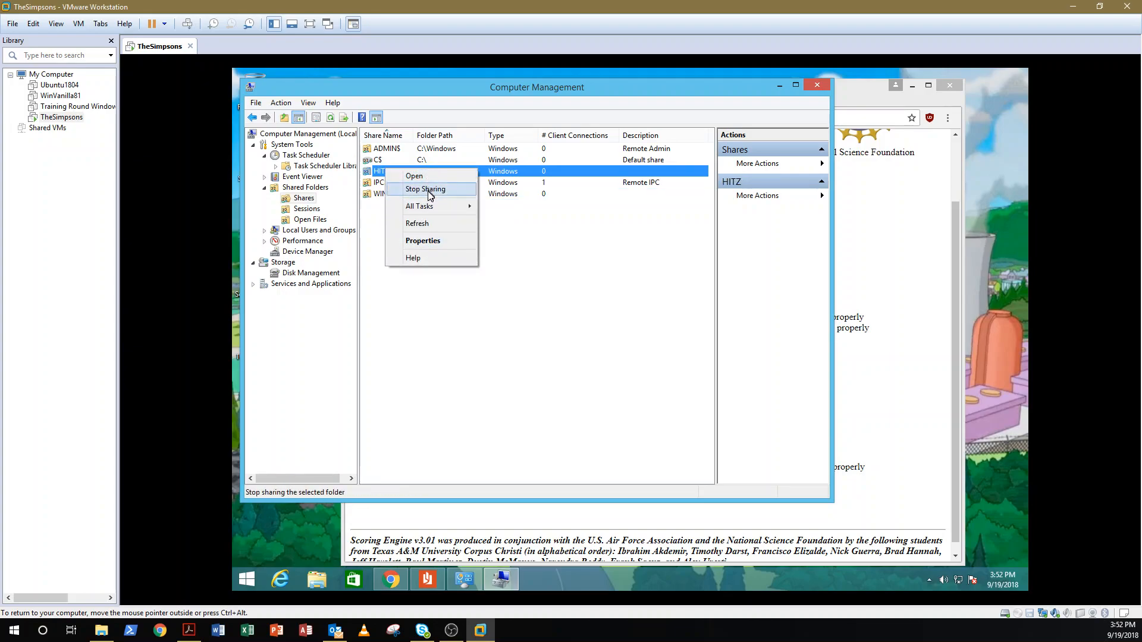
{"action": "left_click", "coordinate": [425, 188]}
{"action": "left_click", "coordinate": [626, 364]}
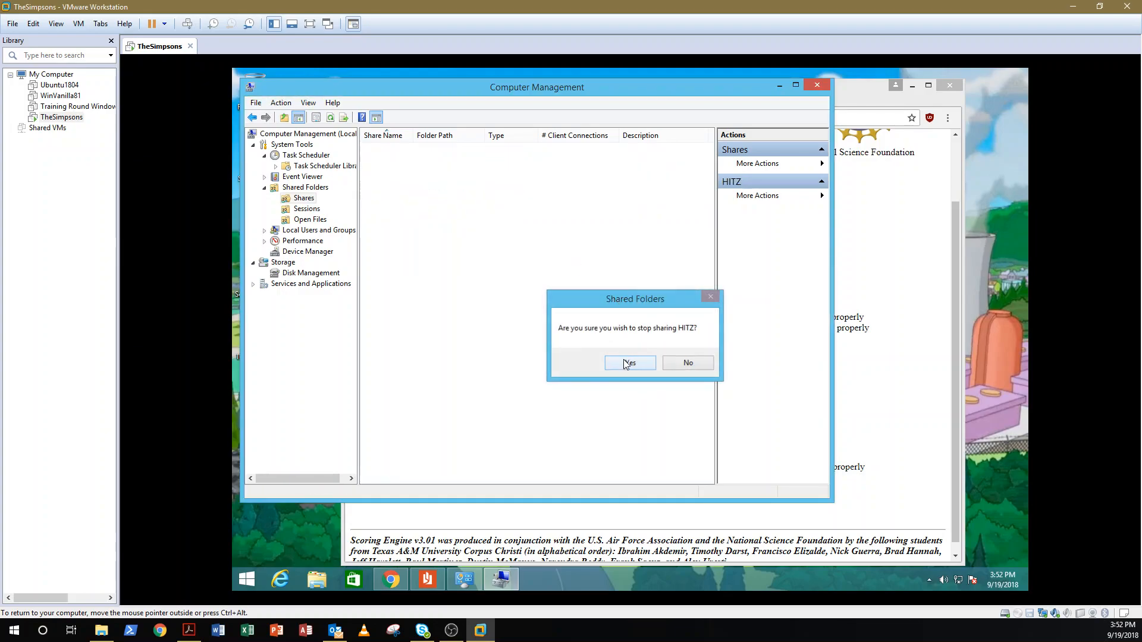
{"action": "right_click", "coordinate": [391, 182]}
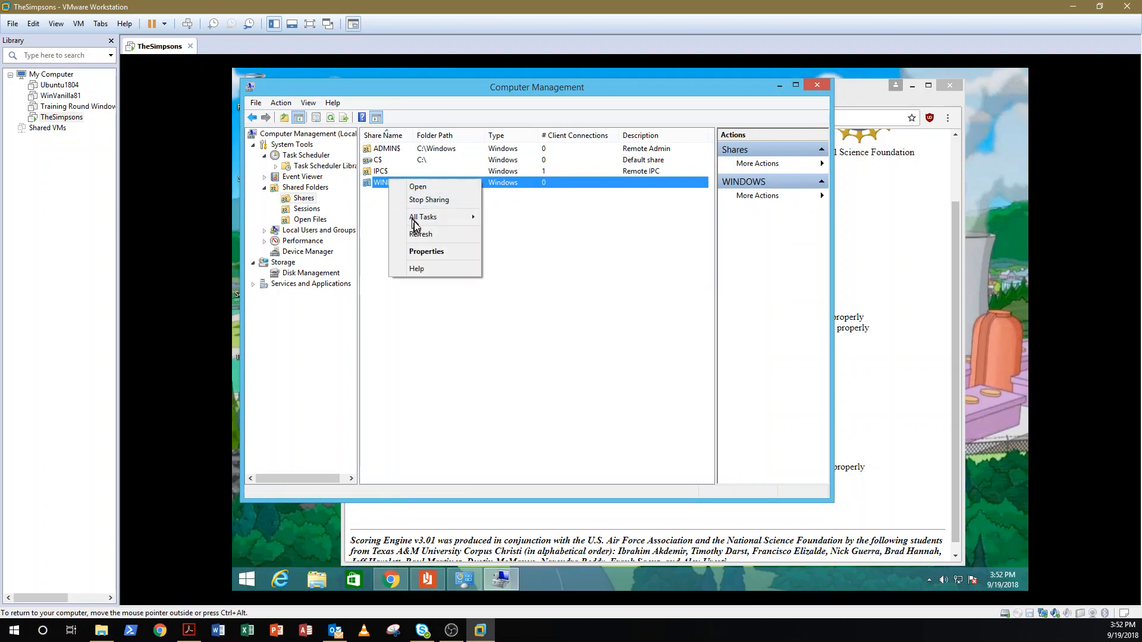
{"action": "left_click", "coordinate": [416, 200]}
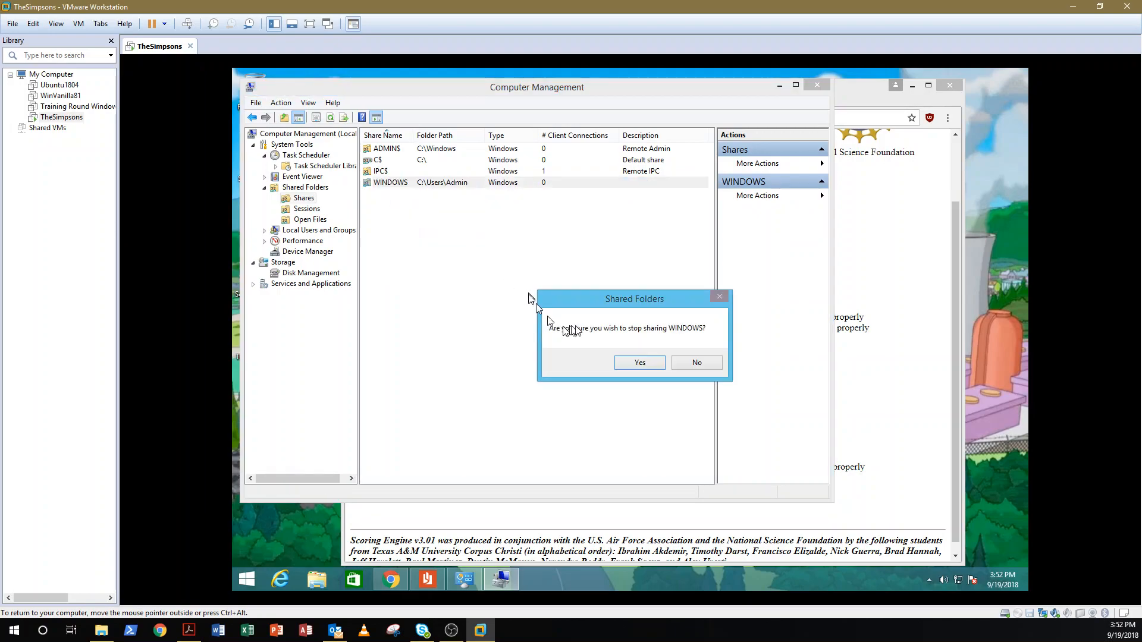
{"action": "left_click", "coordinate": [646, 366]}
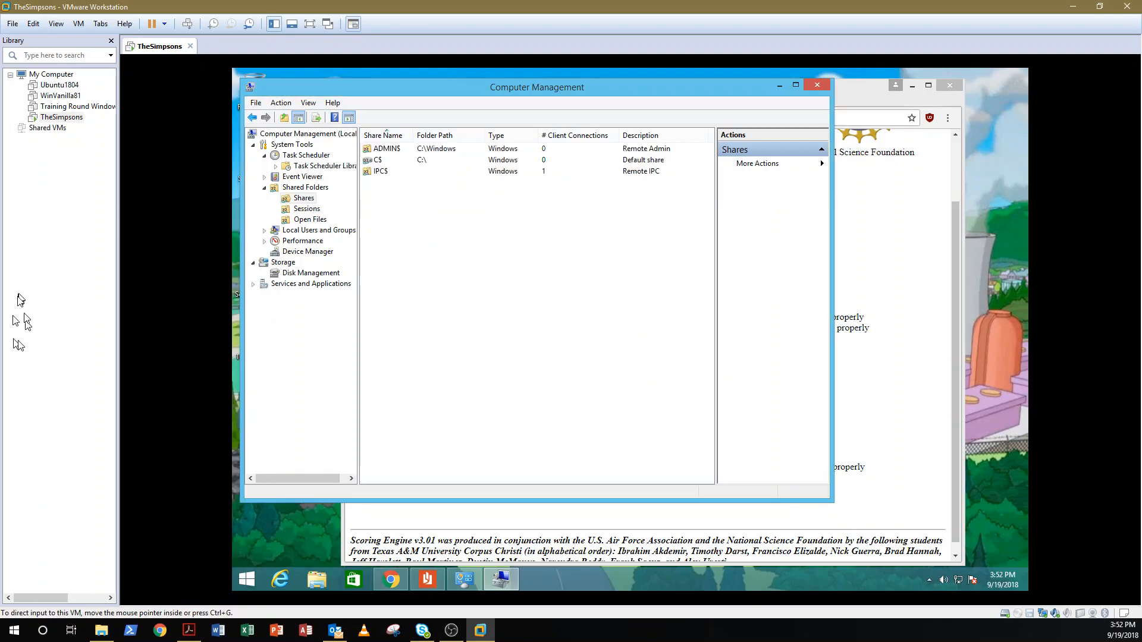
Return to the CyberPatriot Score Report and reload it to check the items found for the Shares category
{"action": "key", "text": "alt+Tab"}
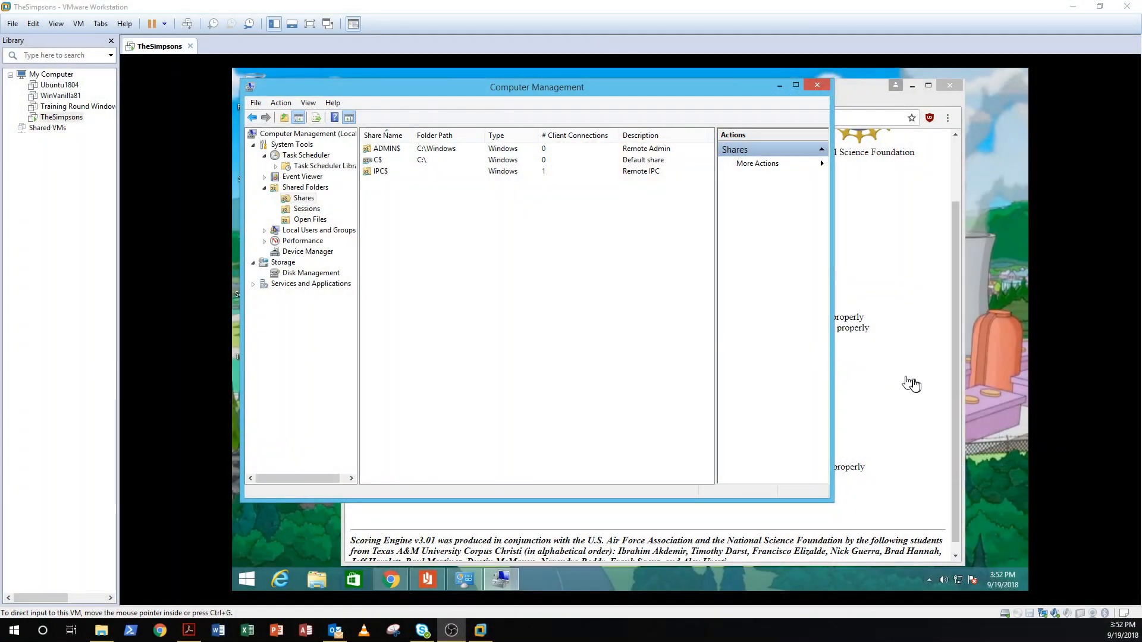
{"action": "left_click", "coordinate": [915, 385]}
{"action": "left_click", "coordinate": [916, 313]}
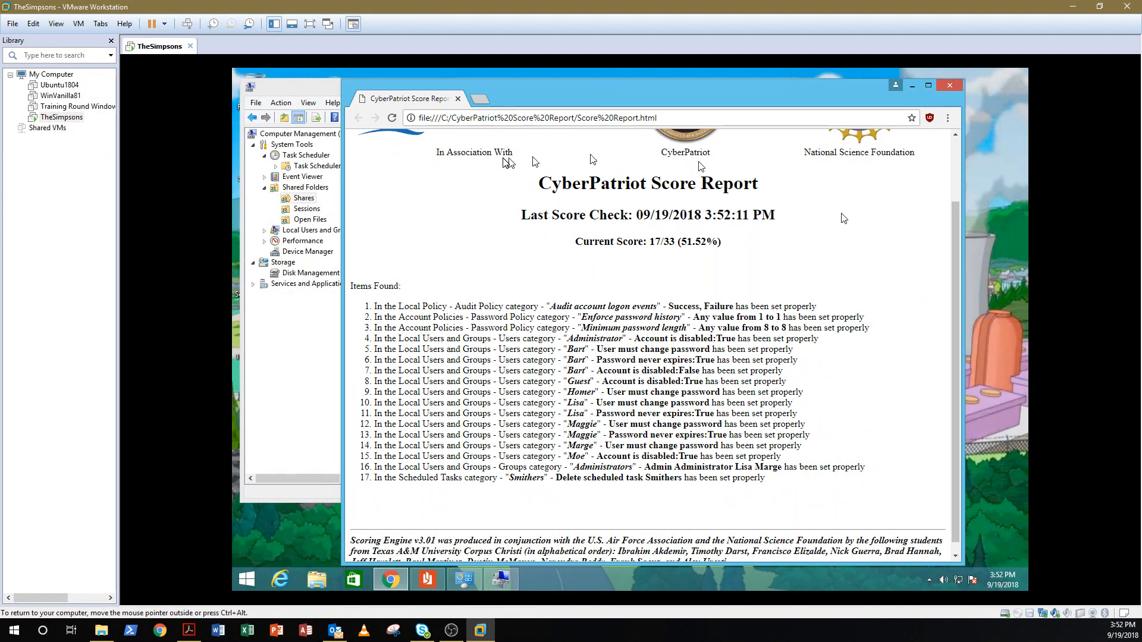
{"action": "left_click", "coordinate": [392, 118]}
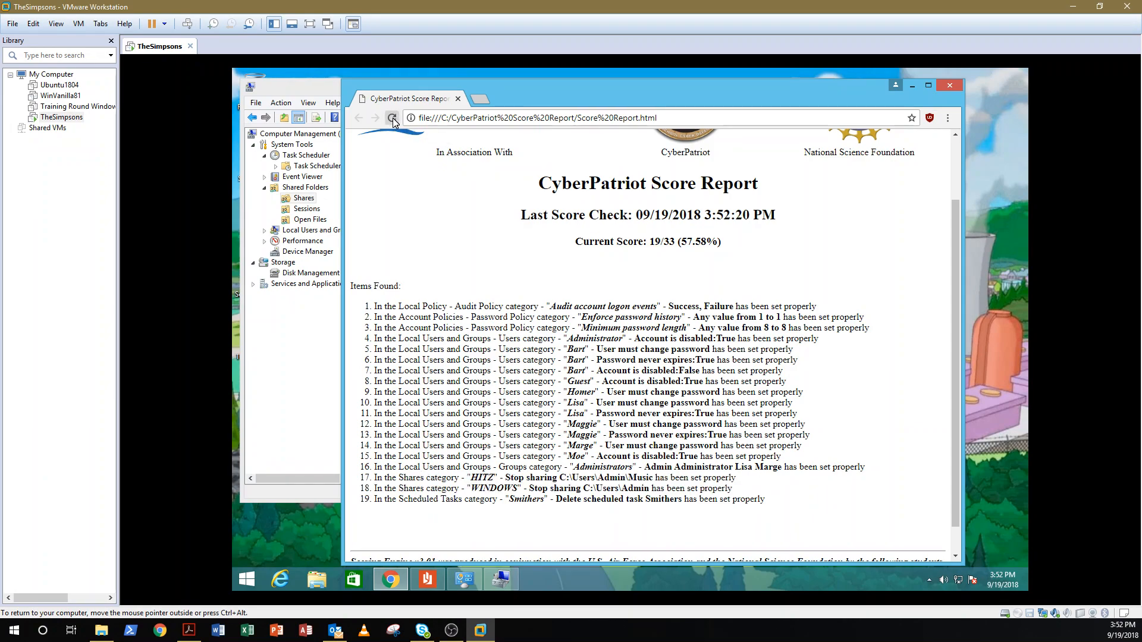
{"action": "key", "text": "ctrl+alt"}
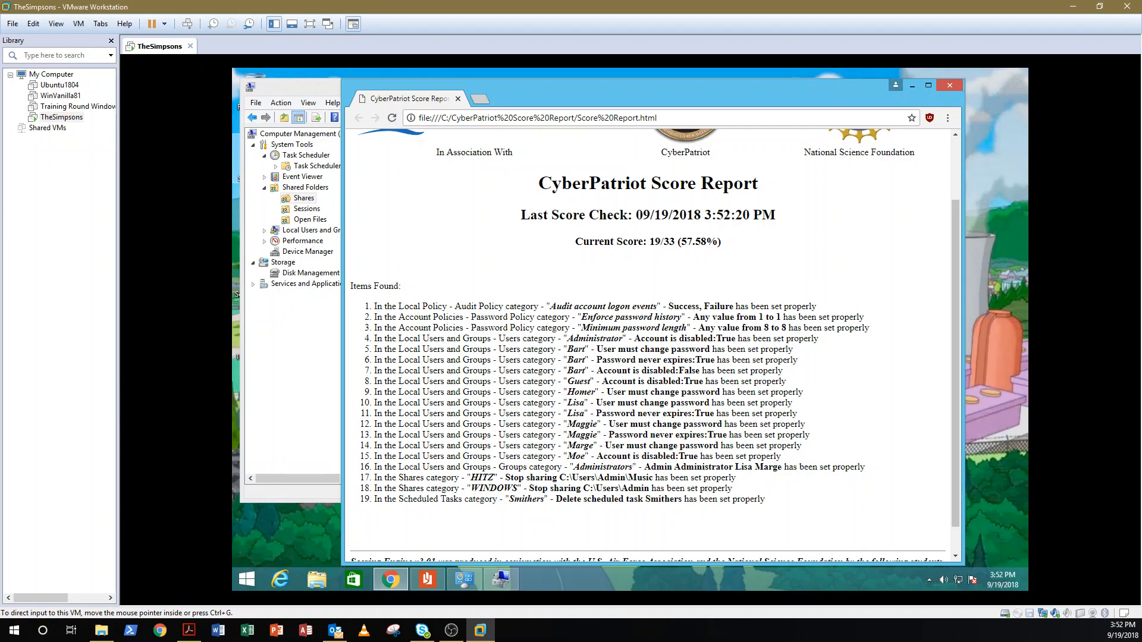
Close Computer Management and open Windows Firewall in the System and Security section of Control Panel
{"action": "left_click", "coordinate": [273, 428]}
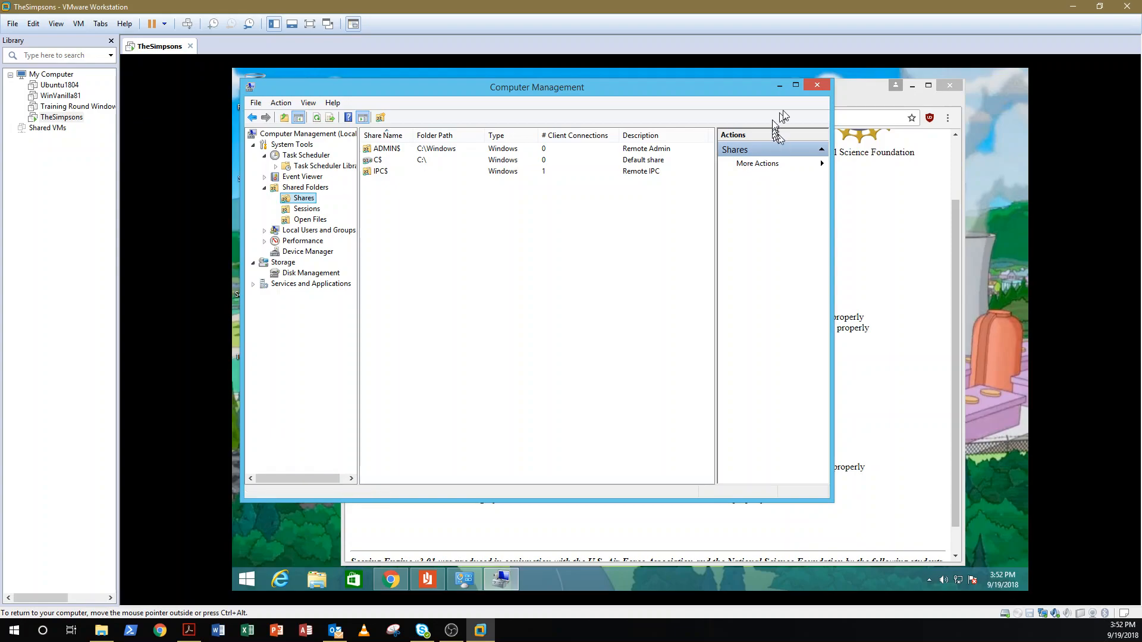
{"action": "left_click", "coordinate": [817, 85]}
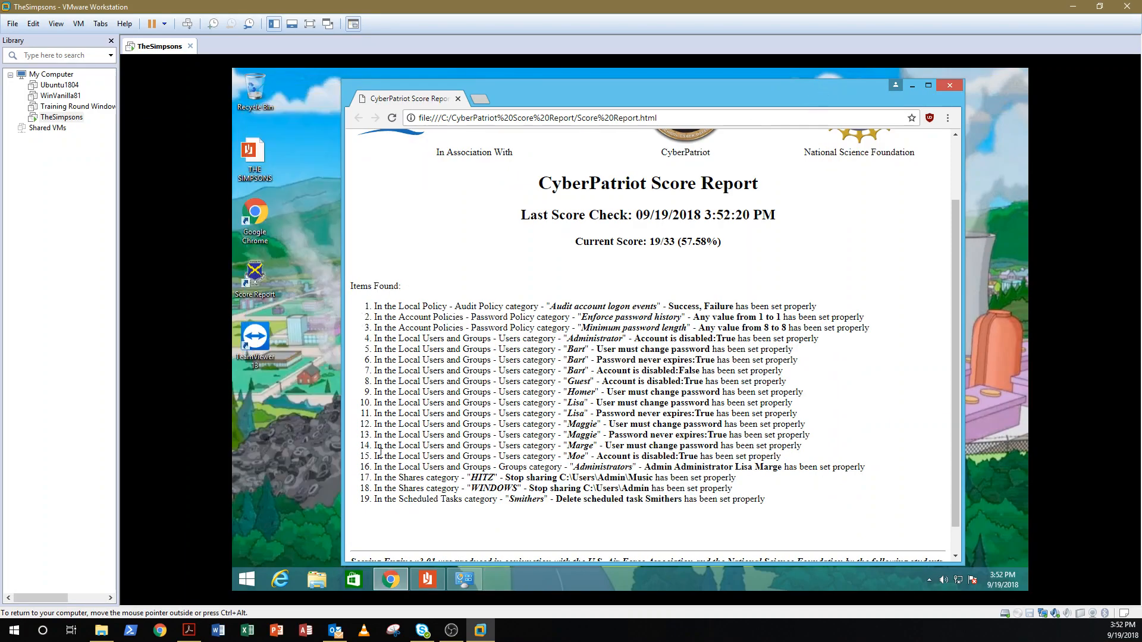
{"action": "right_click", "coordinate": [244, 579]}
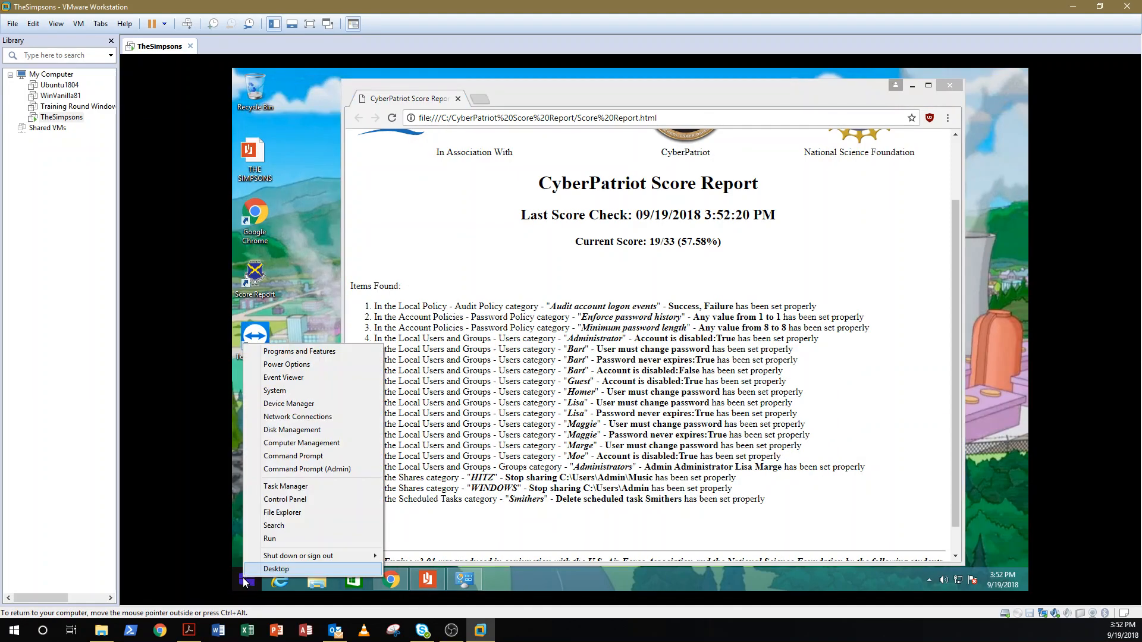
{"action": "left_click", "coordinate": [285, 499]}
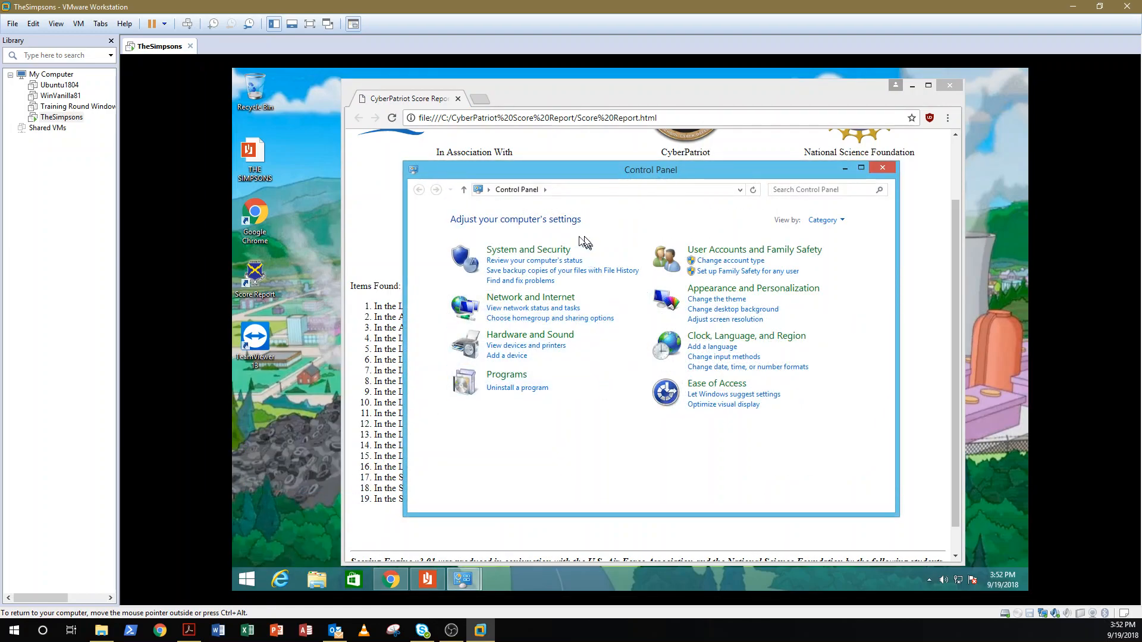
{"action": "left_click", "coordinate": [528, 251]}
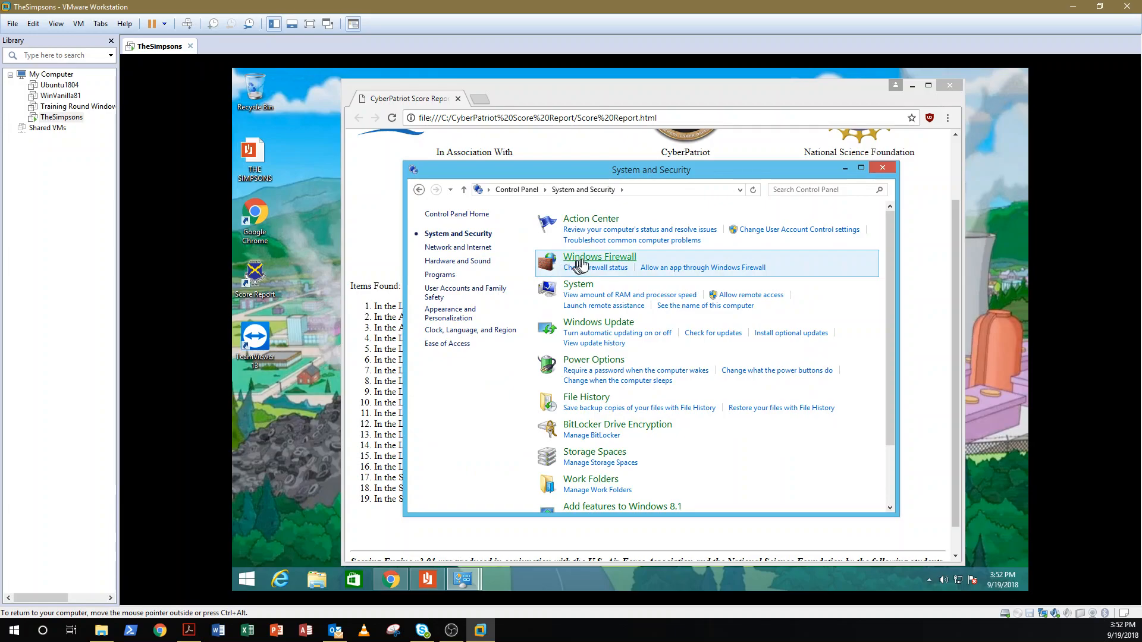
{"action": "left_click", "coordinate": [588, 262]}
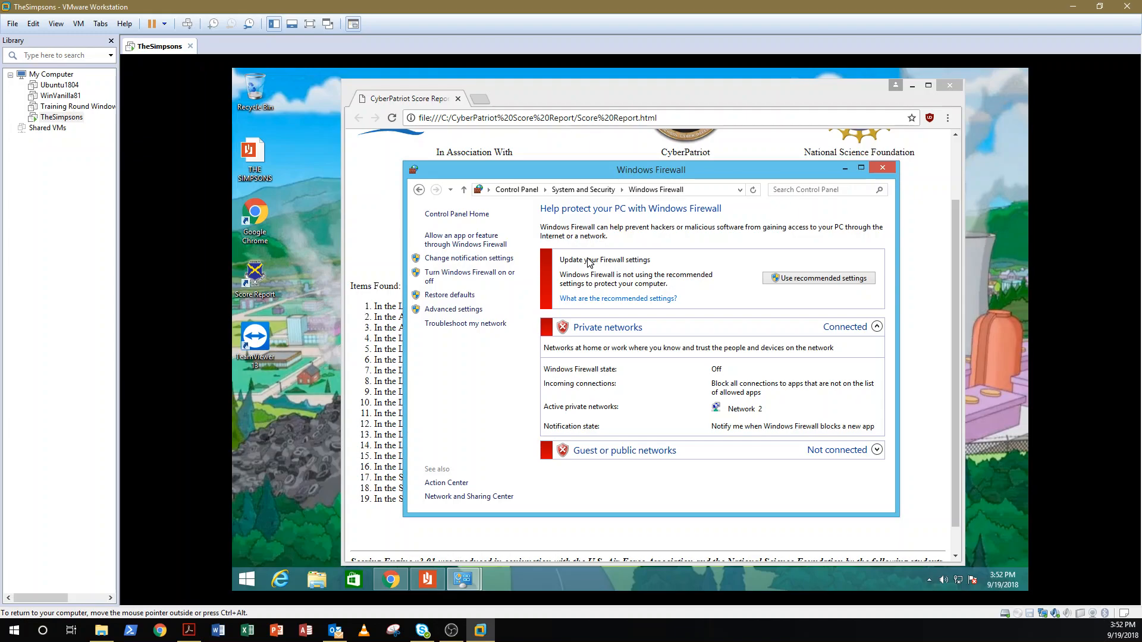
View the firewall's advanced security settings, close them and apply the recommended Windows Firewall settings
{"action": "left_click", "coordinate": [452, 309]}
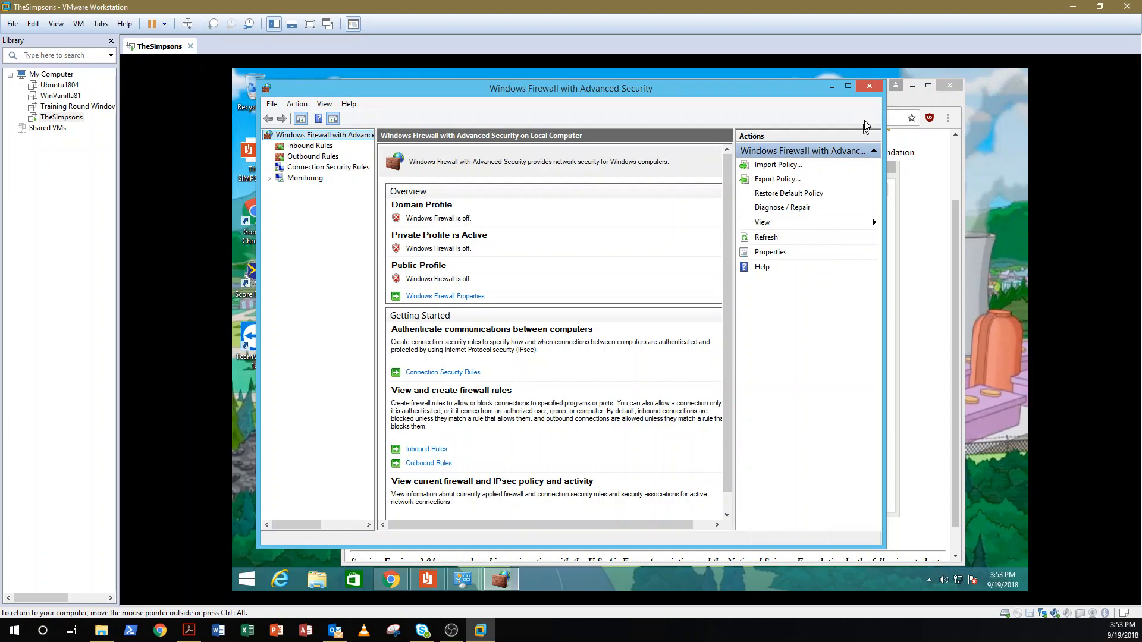
{"action": "left_click", "coordinate": [870, 81]}
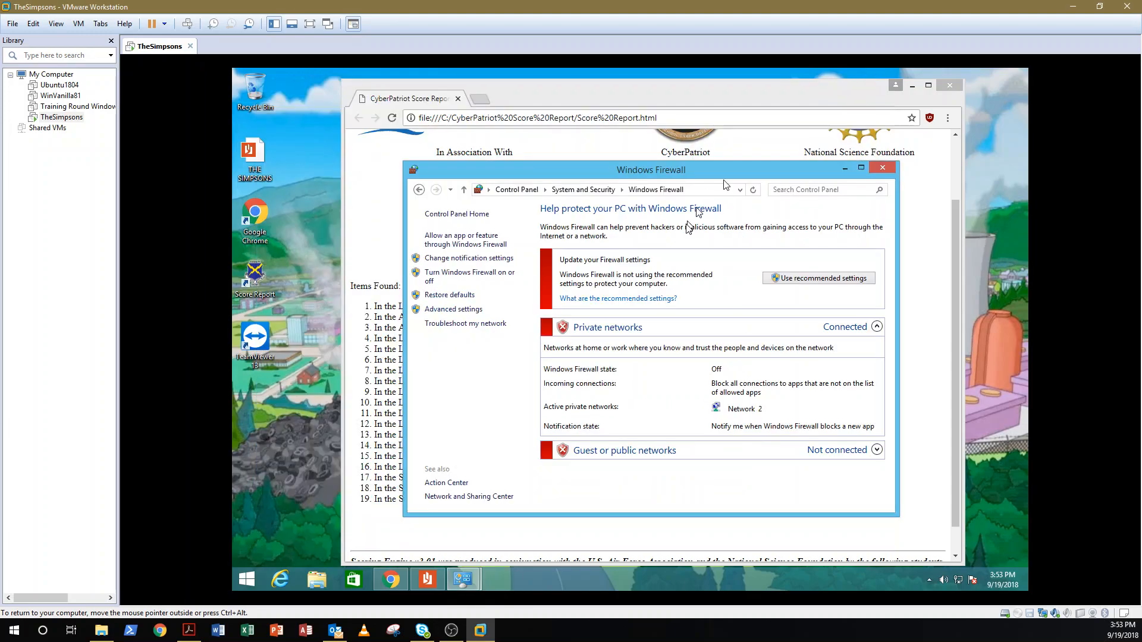
{"action": "left_click", "coordinate": [834, 278]}
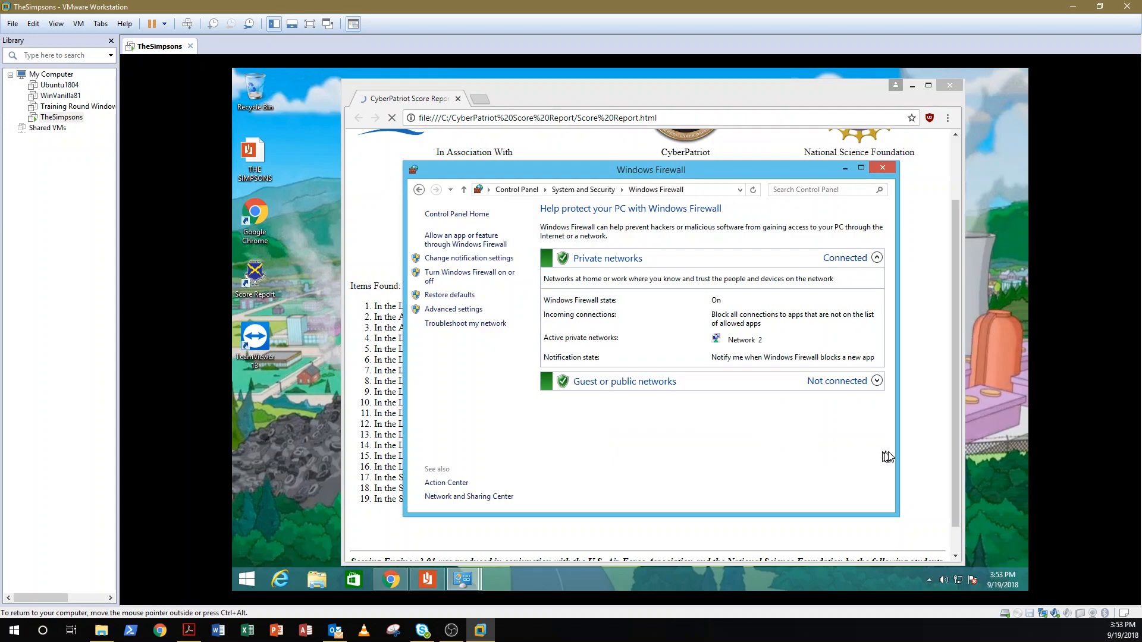
Switch to the CyberPatriot Score Report and reload it to check the firewall profile items
{"action": "left_click", "coordinate": [915, 452]}
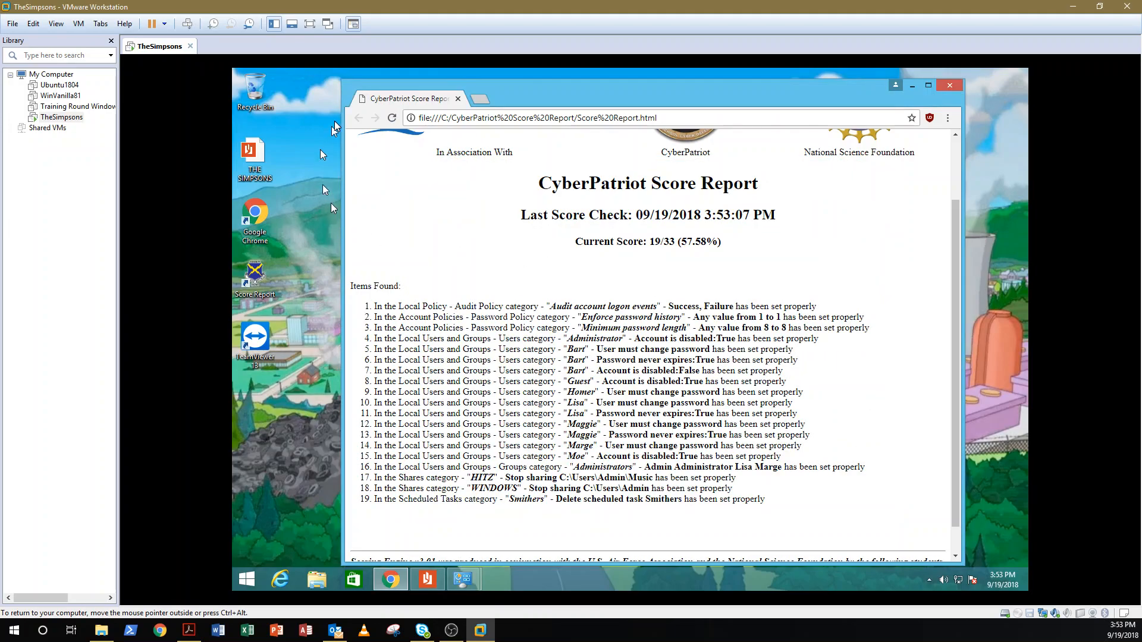
{"action": "left_click", "coordinate": [394, 119]}
{"action": "left_click", "coordinate": [392, 118]}
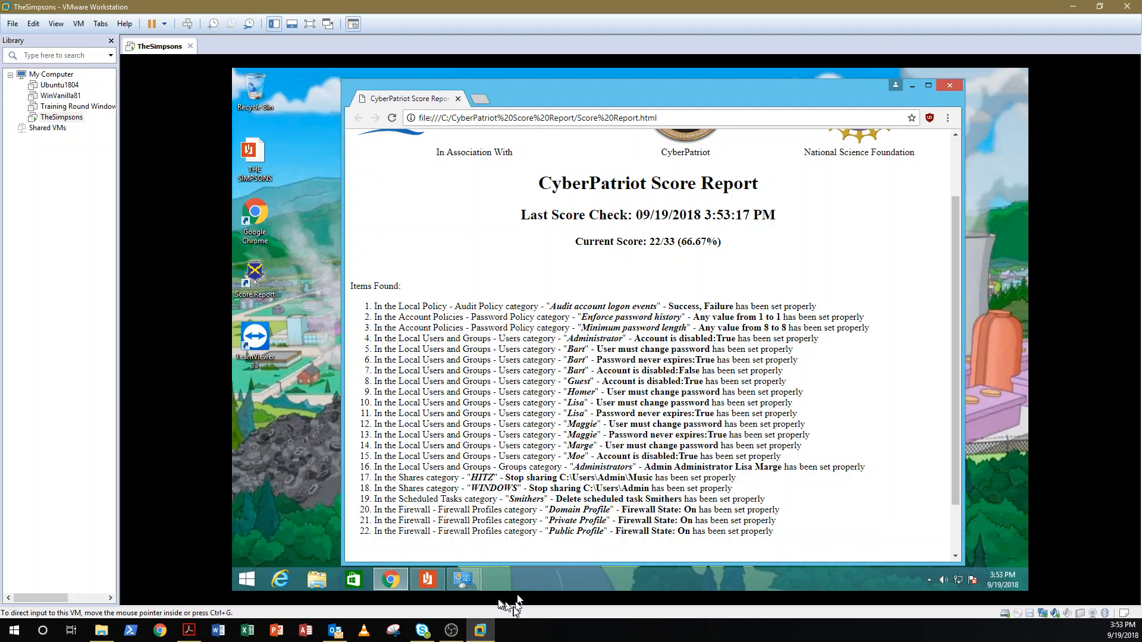
Return to the Windows Firewall window and close it along with the System and Security window
{"action": "left_click", "coordinate": [464, 581]}
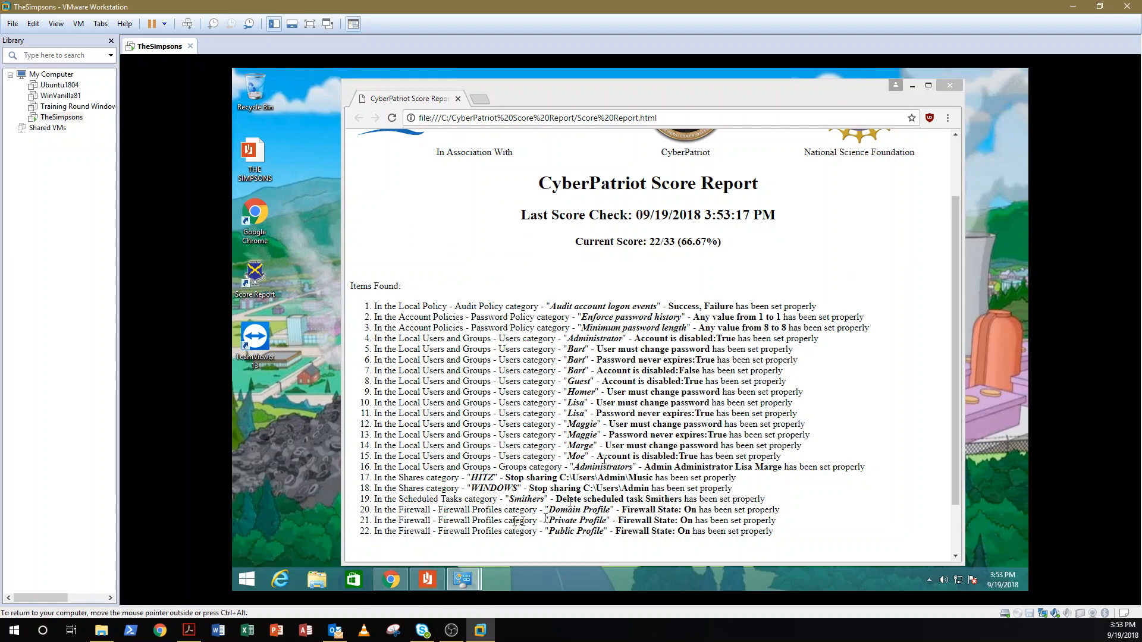
{"action": "mouse_move", "coordinate": [469, 578]}
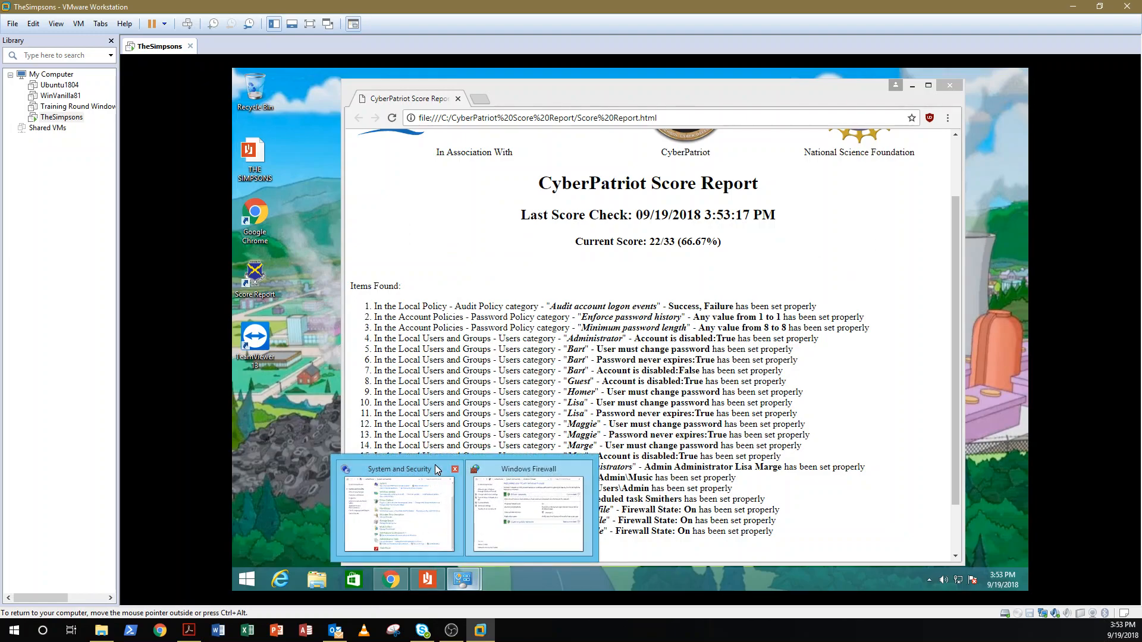
{"action": "mouse_move", "coordinate": [461, 474]}
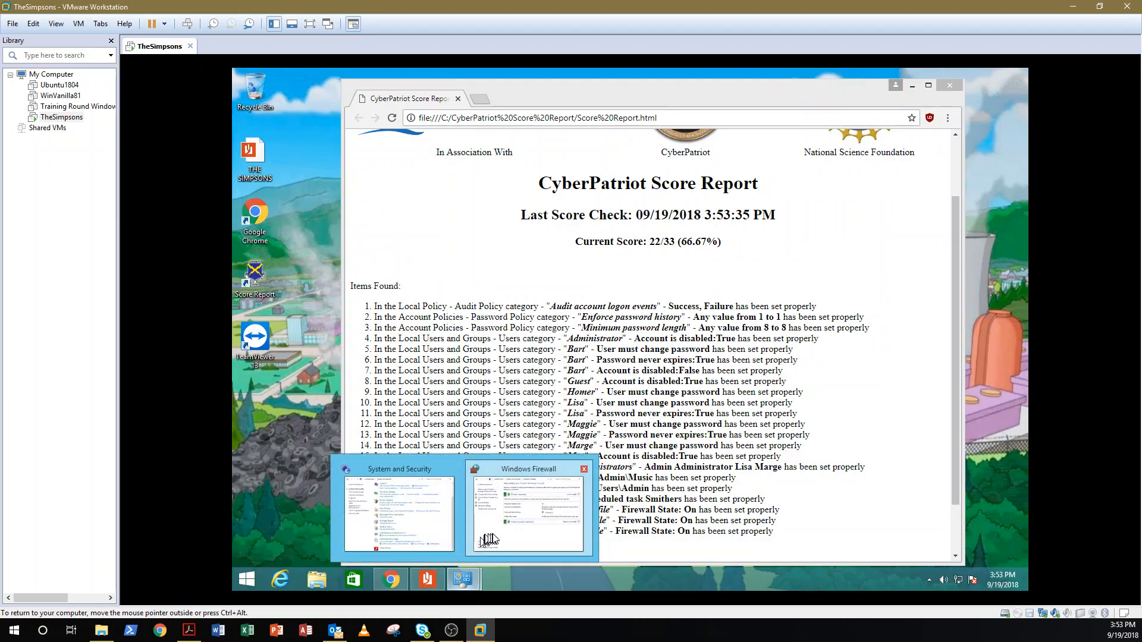
{"action": "left_click", "coordinate": [458, 575]}
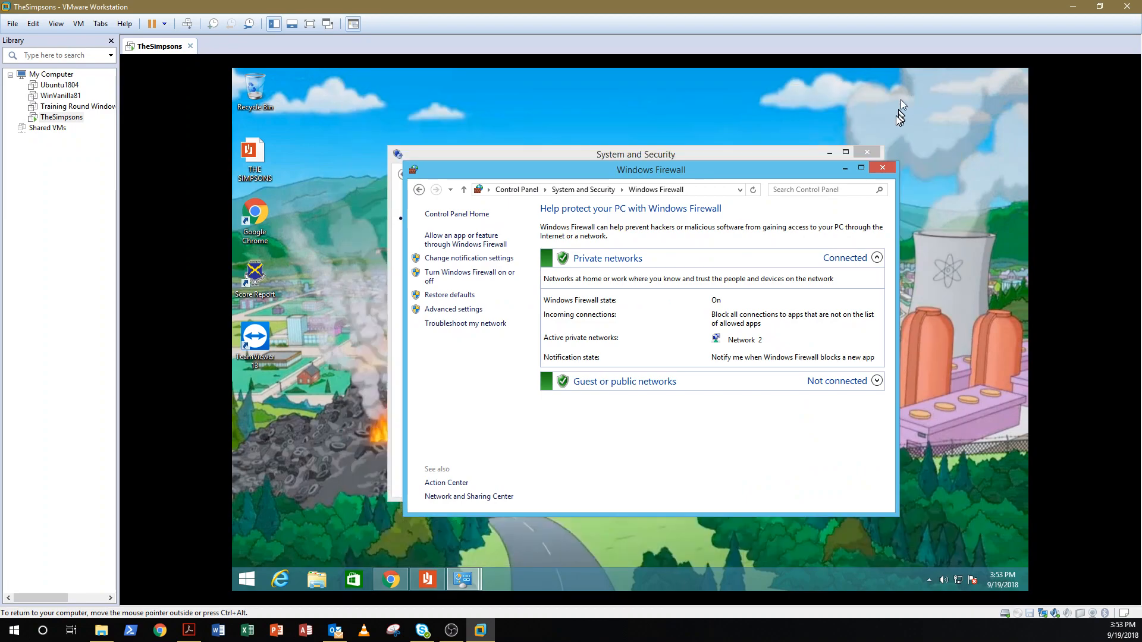
{"action": "left_click", "coordinate": [882, 167]}
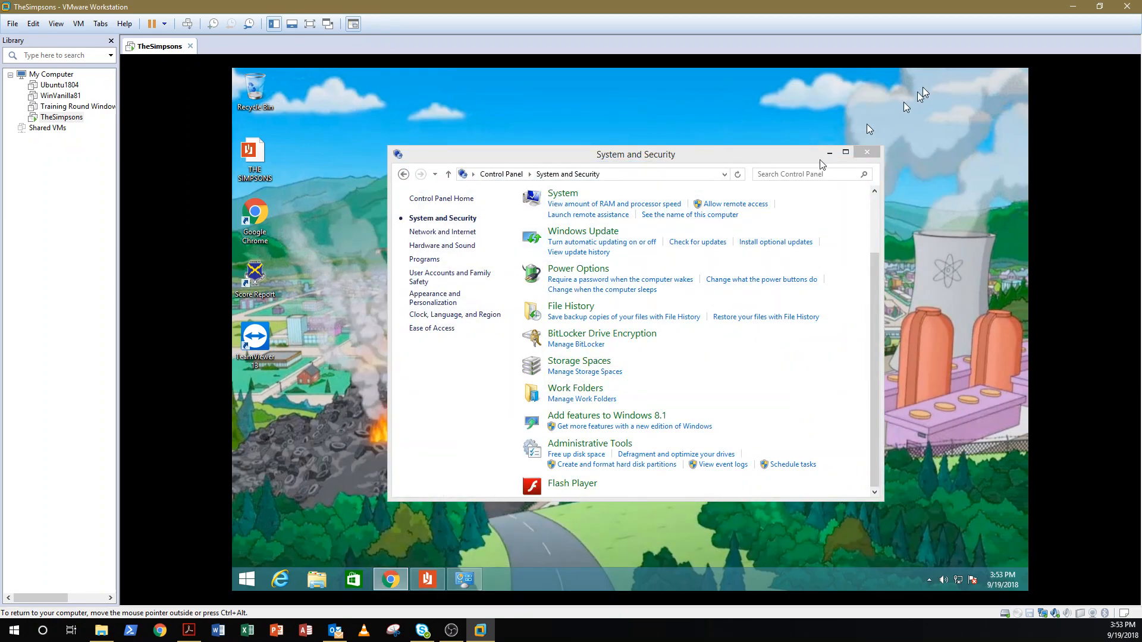
{"action": "left_click", "coordinate": [867, 154]}
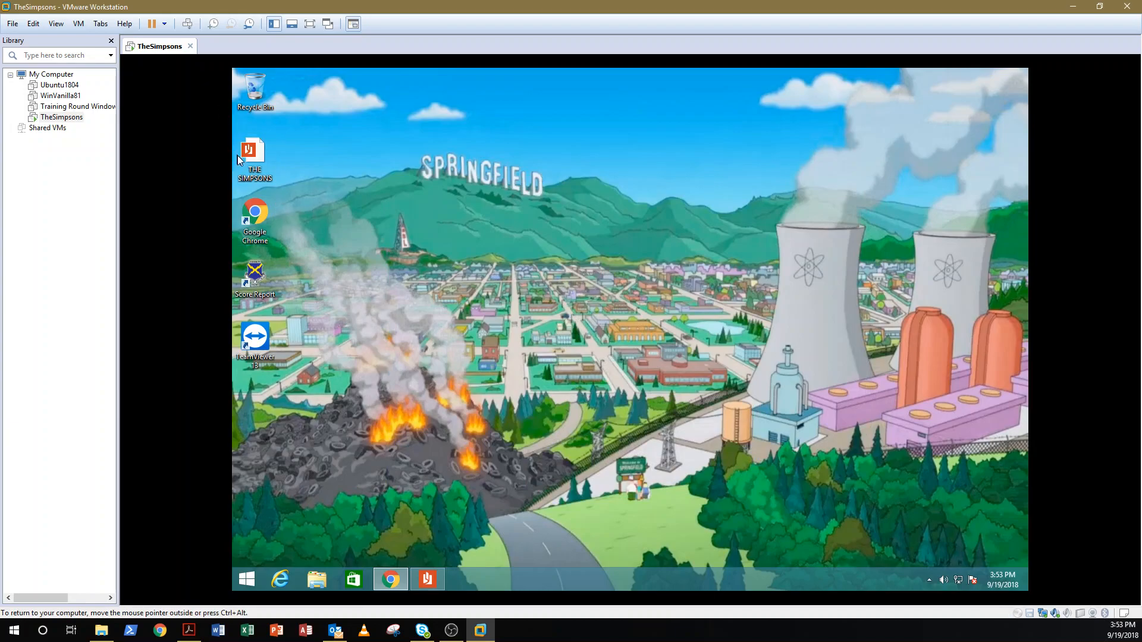
Open THE SIMPSONS document from the desktop to review the remaining security requirements, and close it
{"action": "double_click", "coordinate": [249, 159]}
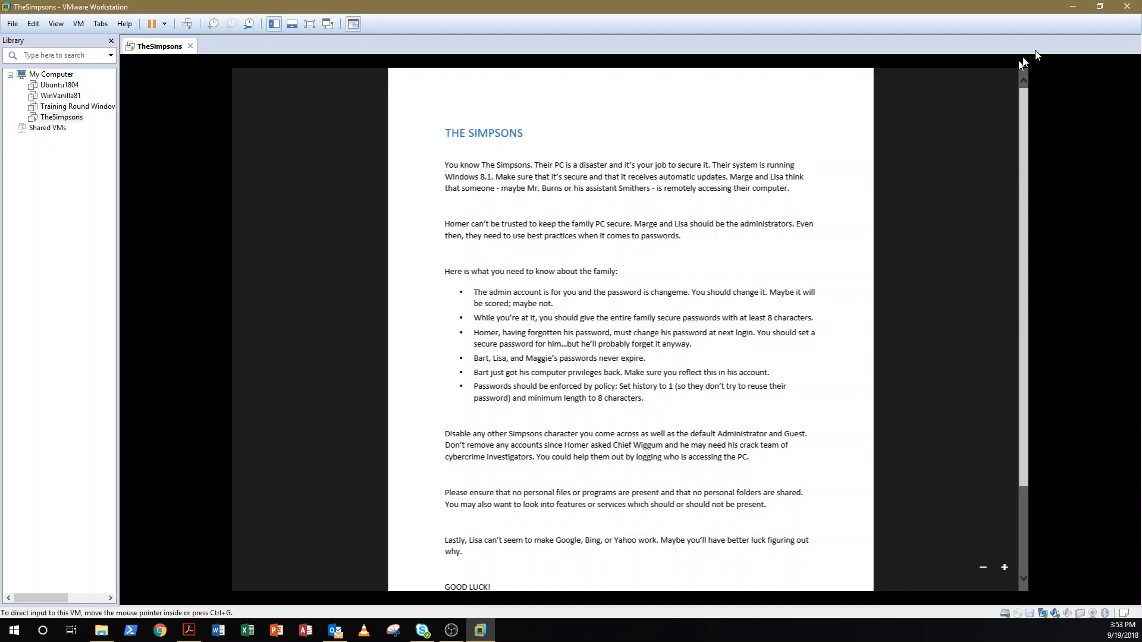
{"action": "left_click", "coordinate": [1017, 79]}
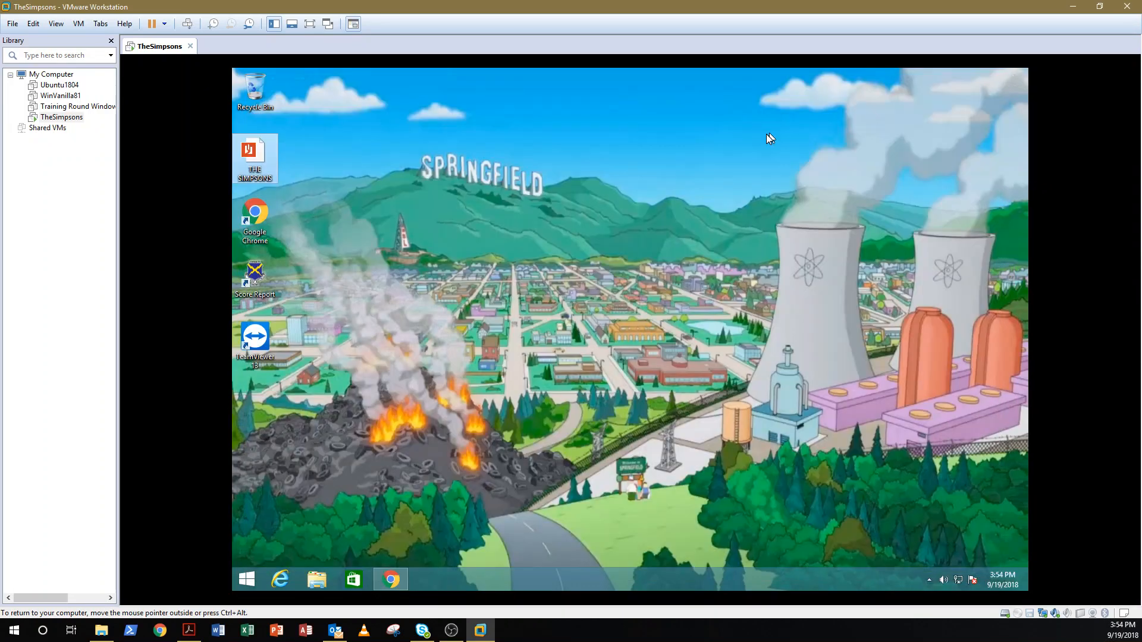
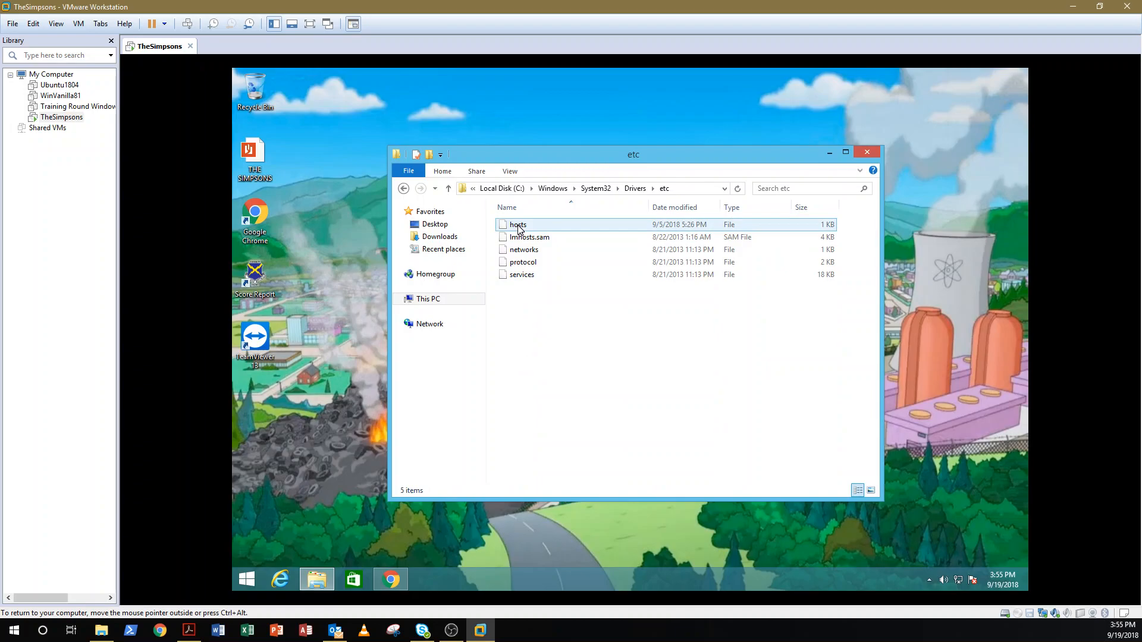
Copy the hosts file from the System32\Drivers\etc folder to the desktop
{"action": "left_click", "coordinate": [519, 229]}
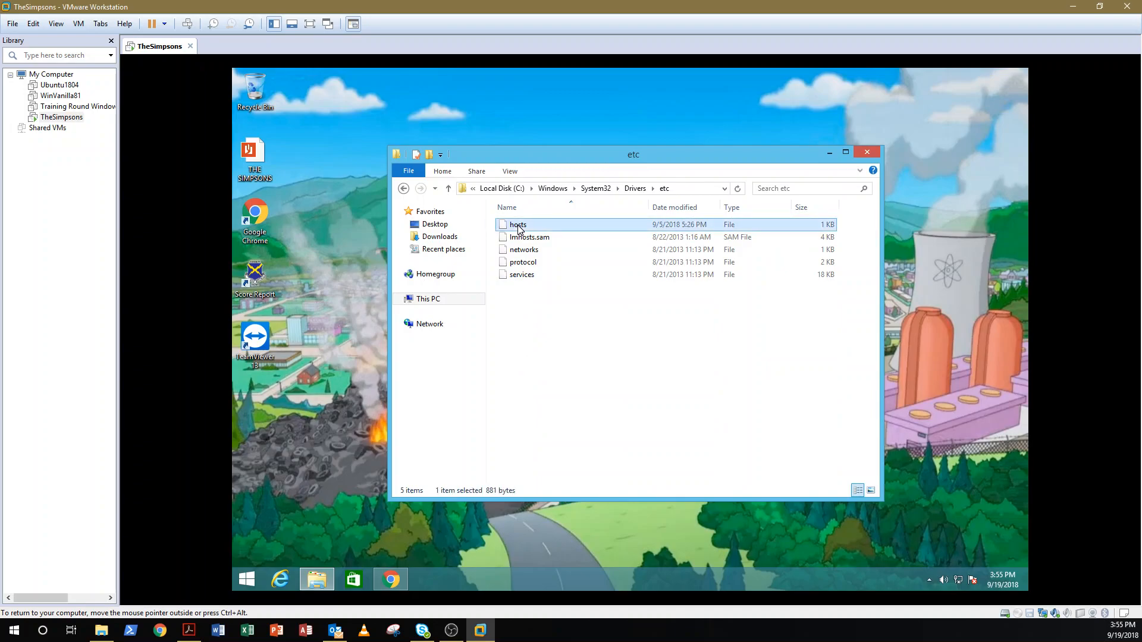
{"action": "right_click", "coordinate": [519, 229]}
{"action": "left_click", "coordinate": [550, 280]}
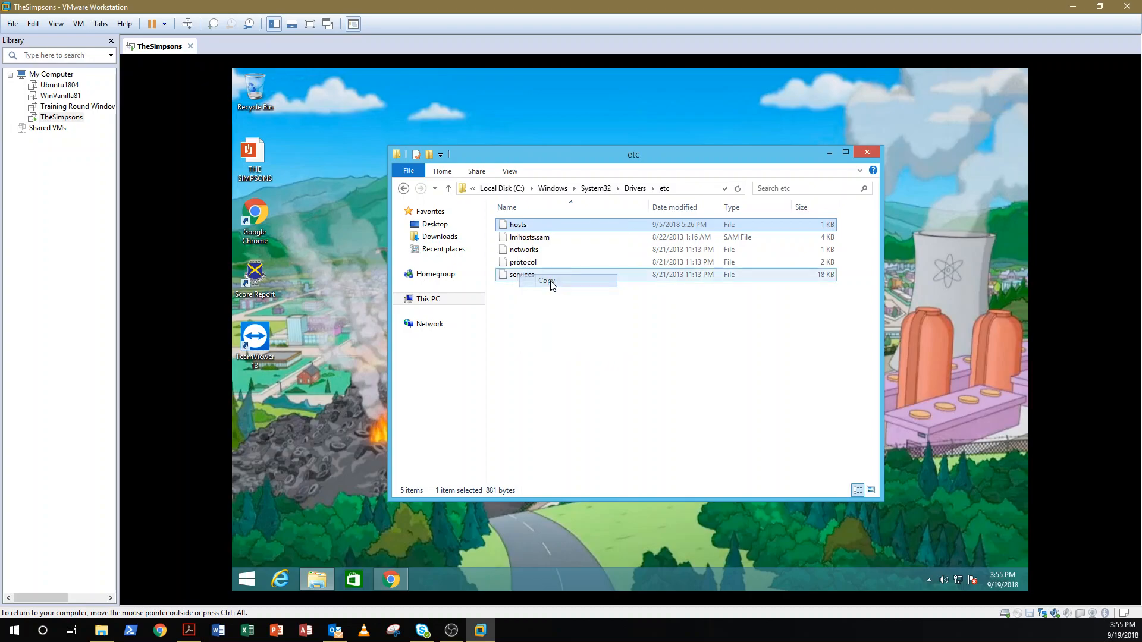
{"action": "right_click", "coordinate": [281, 402]}
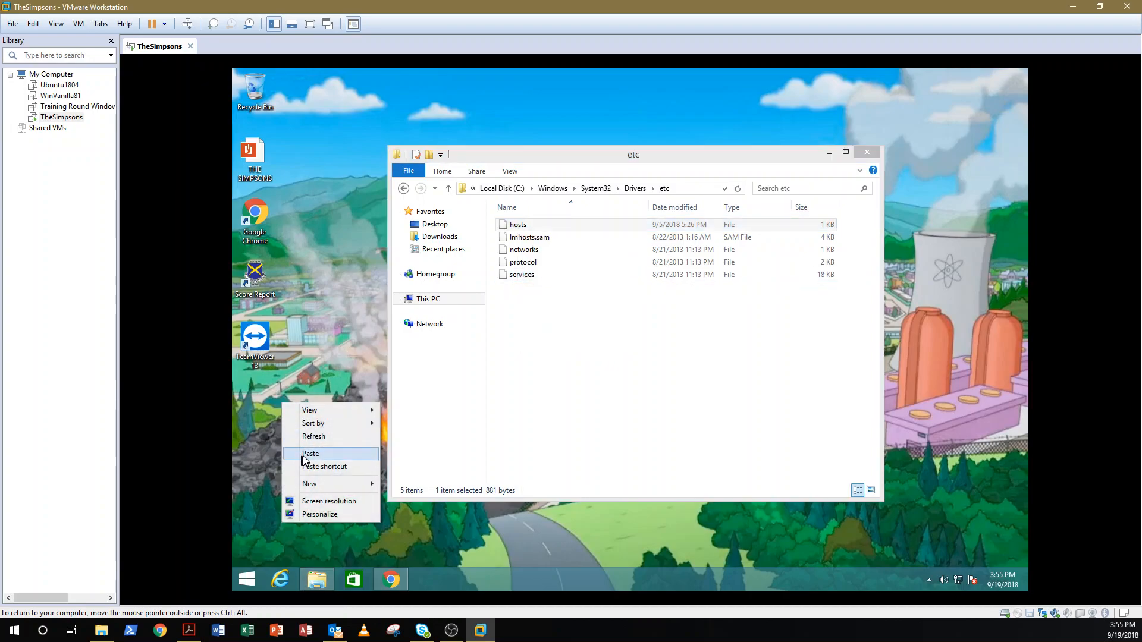
{"action": "left_click", "coordinate": [303, 455]}
Open the desktop copy of hosts in Notepad, delete the 0.0.0.0 entries for google.com, bing.com and yahoo.com, and save and close it
{"action": "right_click", "coordinate": [302, 409]}
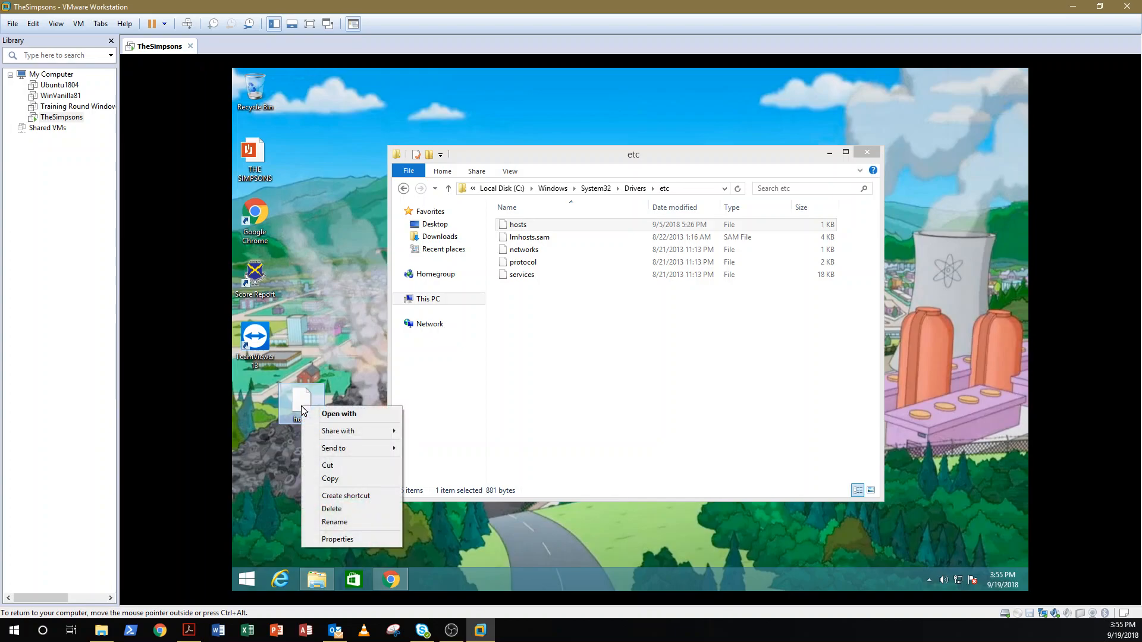
{"action": "left_click", "coordinate": [333, 415]}
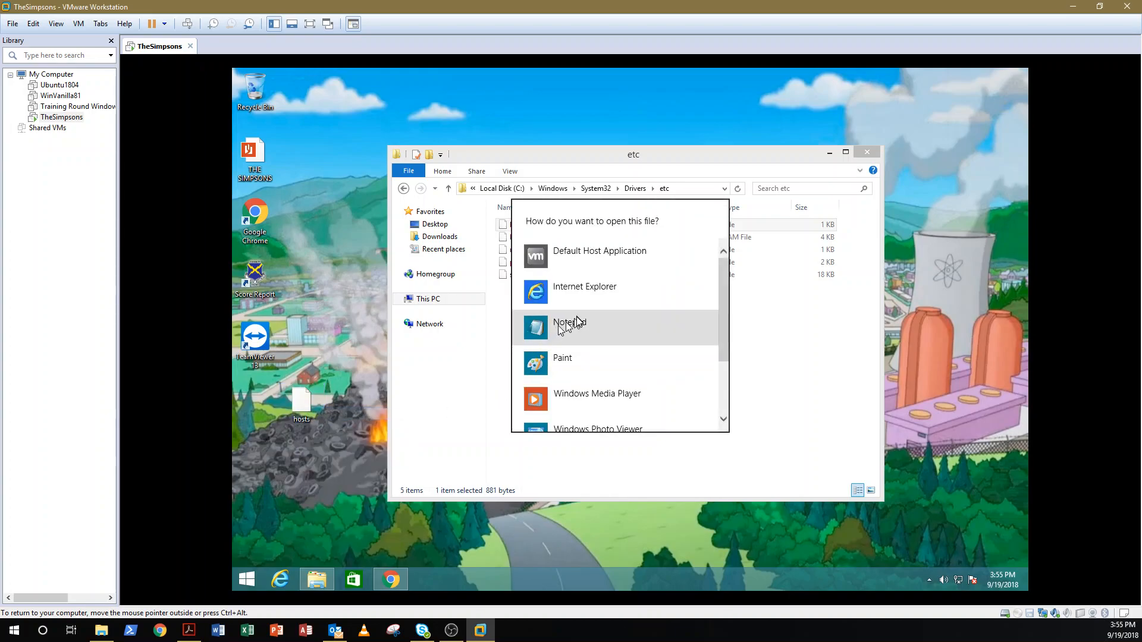
{"action": "left_click", "coordinate": [570, 327]}
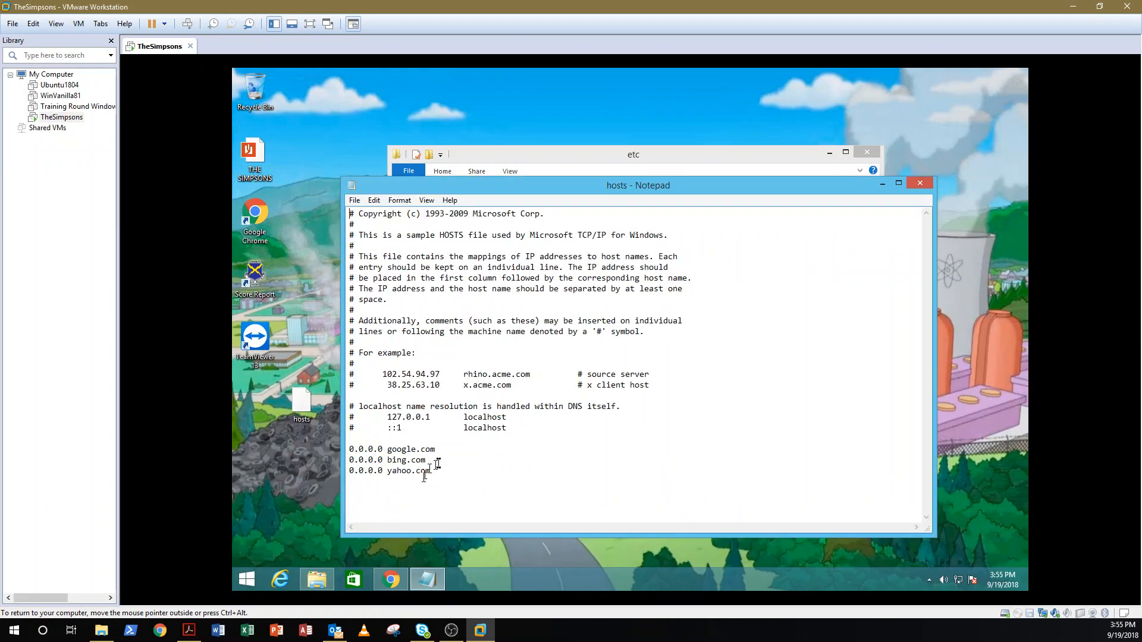
{"action": "left_click_drag", "start_coordinate": [439, 472], "coordinate": [338, 447]}
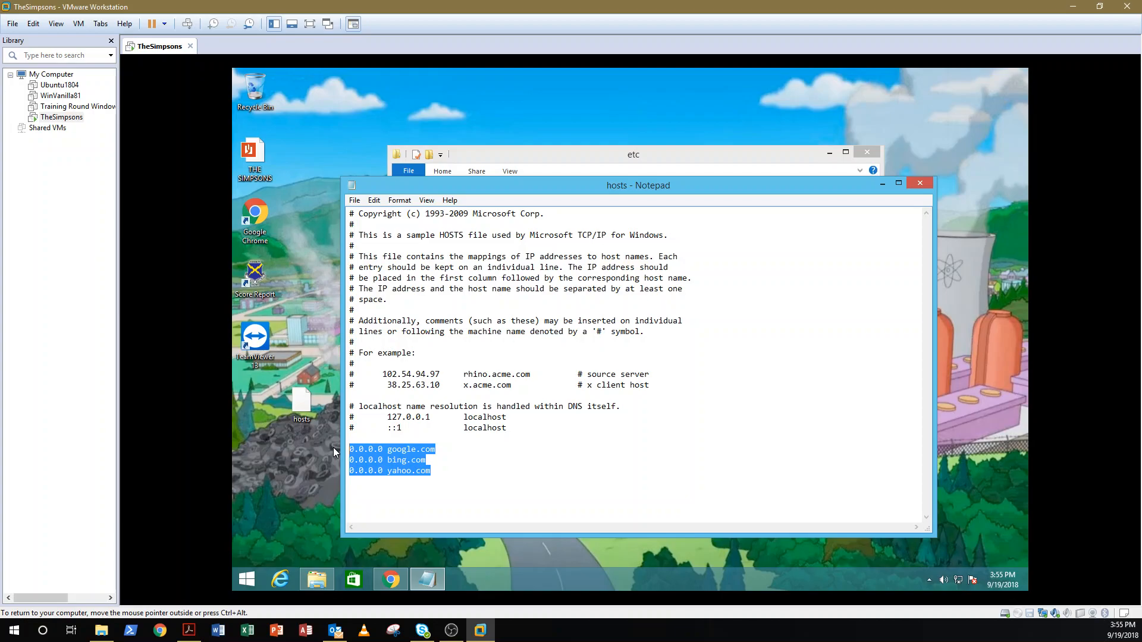
{"action": "key", "text": "Delete"}
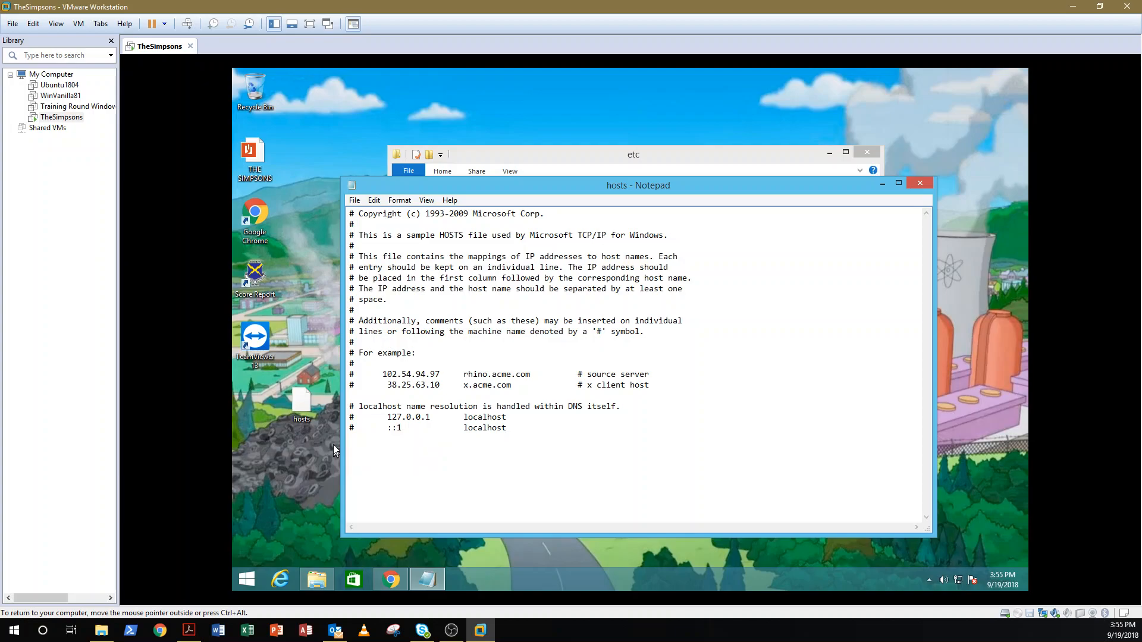
{"action": "left_click", "coordinate": [354, 201]}
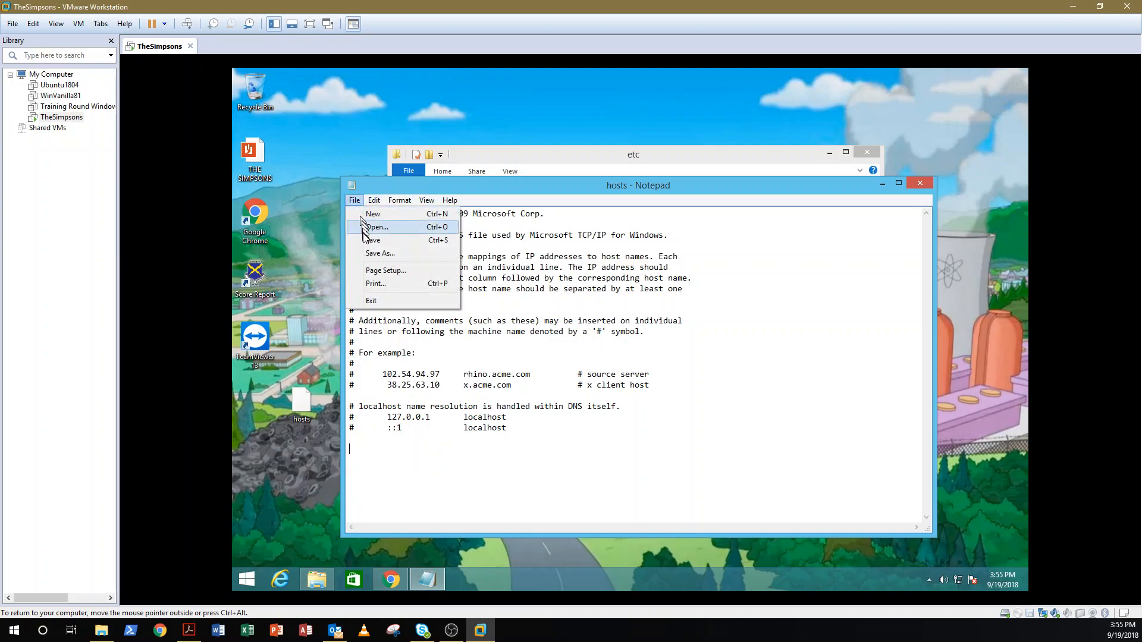
{"action": "left_click", "coordinate": [370, 240]}
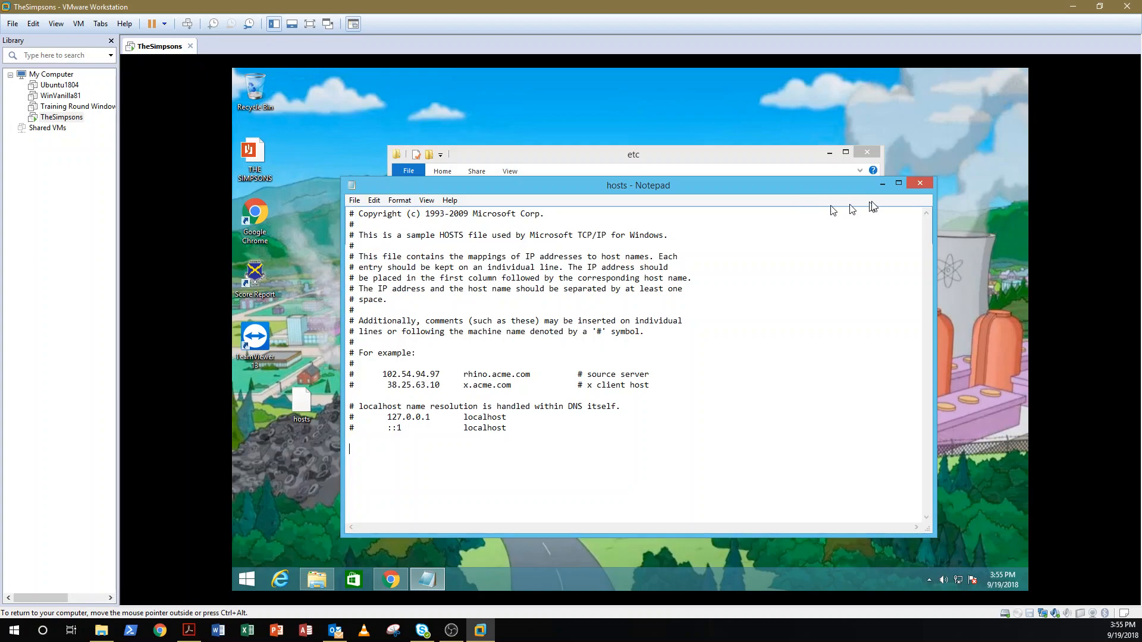
{"action": "left_click", "coordinate": [920, 183]}
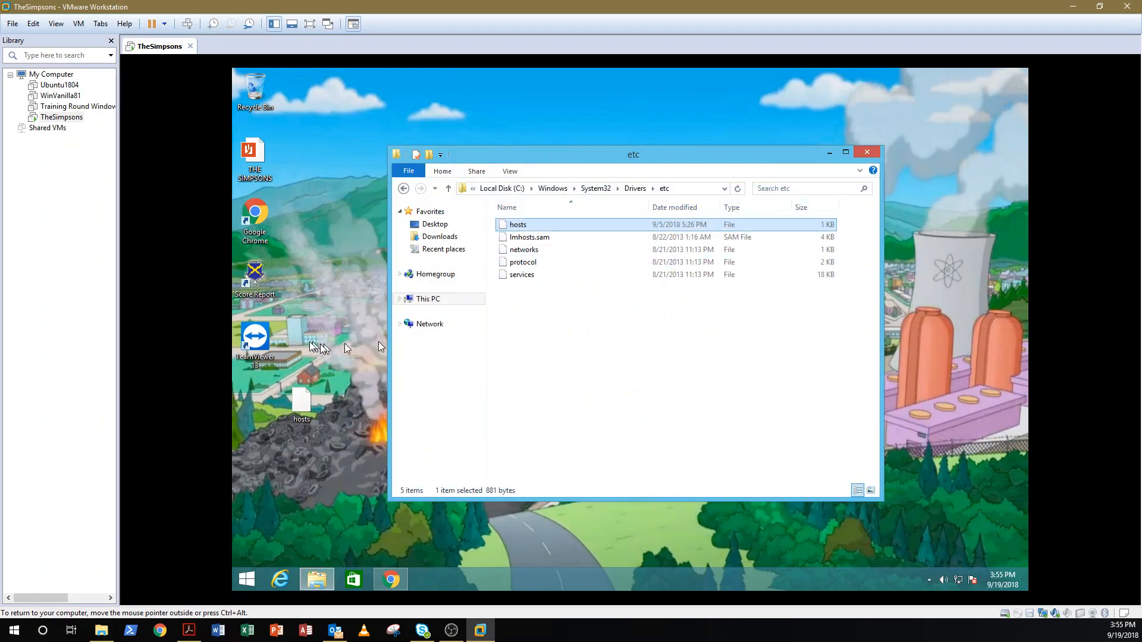
Move the edited hosts file from the desktop into the etc folder, replacing the original with administrator permission
{"action": "left_click_drag", "start_coordinate": [302, 402], "coordinate": [613, 406]}
{"action": "left_click", "coordinate": [413, 225]}
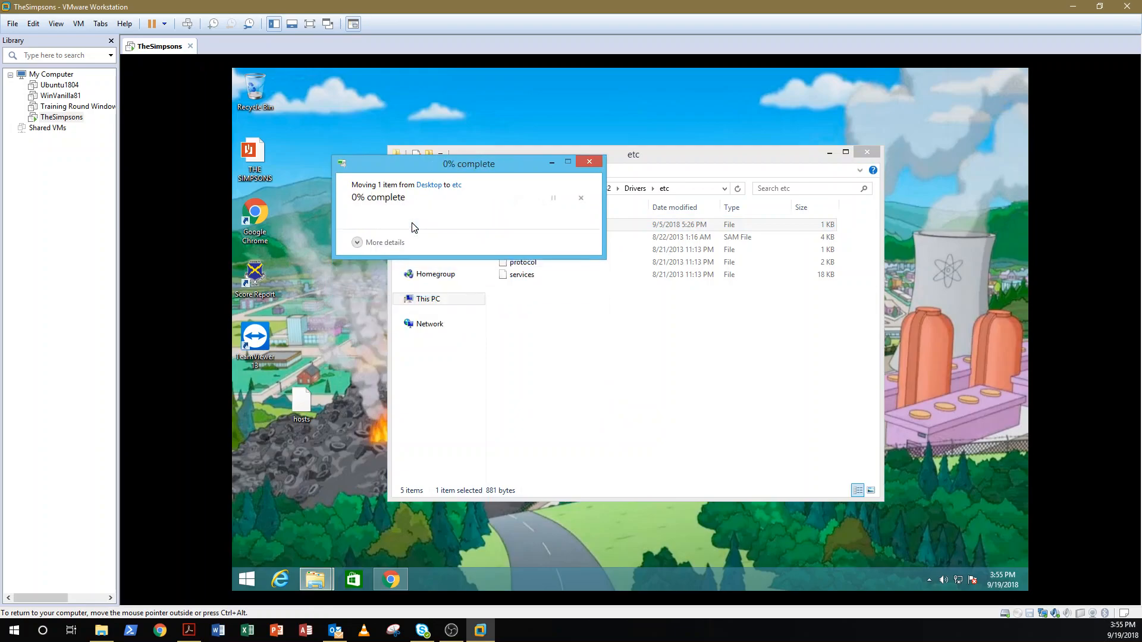
{"action": "left_click", "coordinate": [437, 242]}
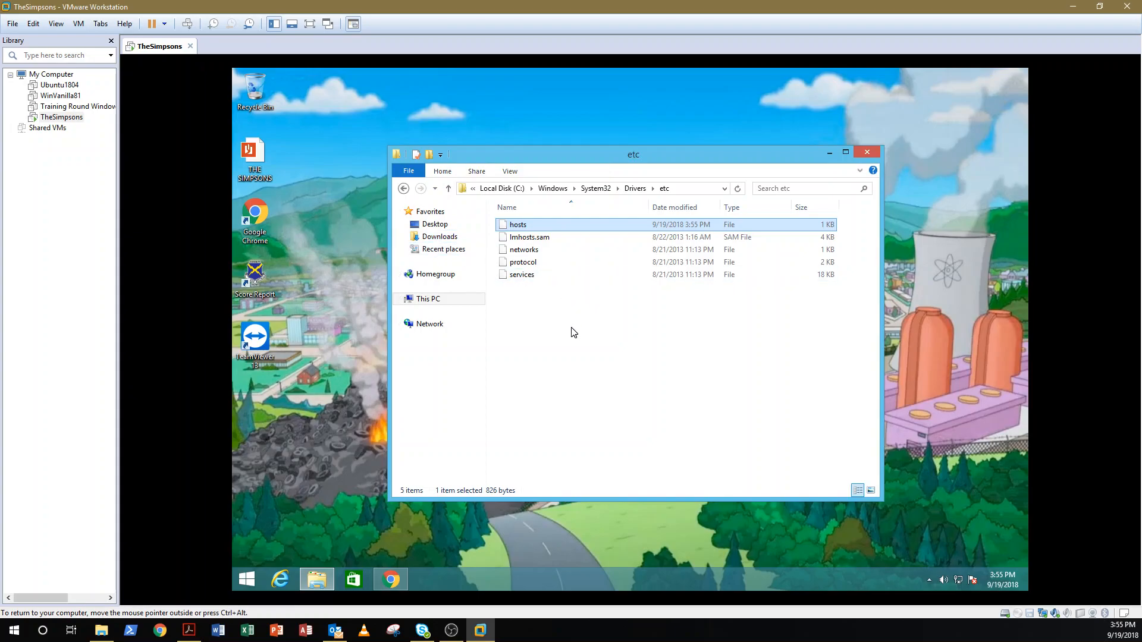
Close the etc folder and reload the CyberPatriot Score Report to check the hosts file item
{"action": "left_click", "coordinate": [869, 153]}
{"action": "left_click", "coordinate": [392, 581]}
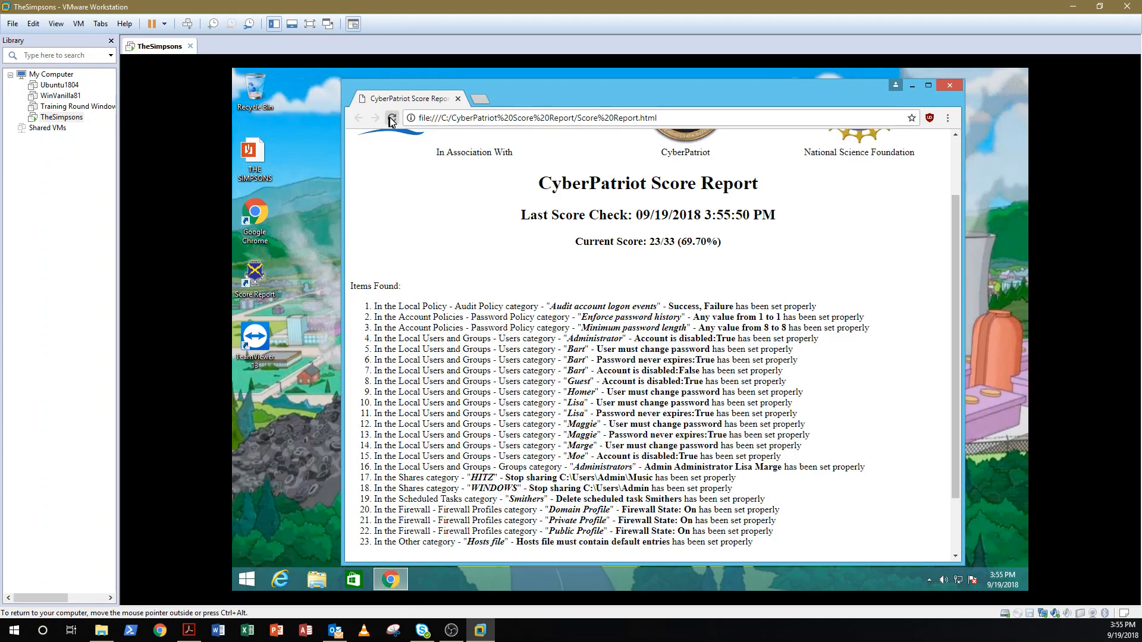
{"action": "left_click", "coordinate": [392, 119]}
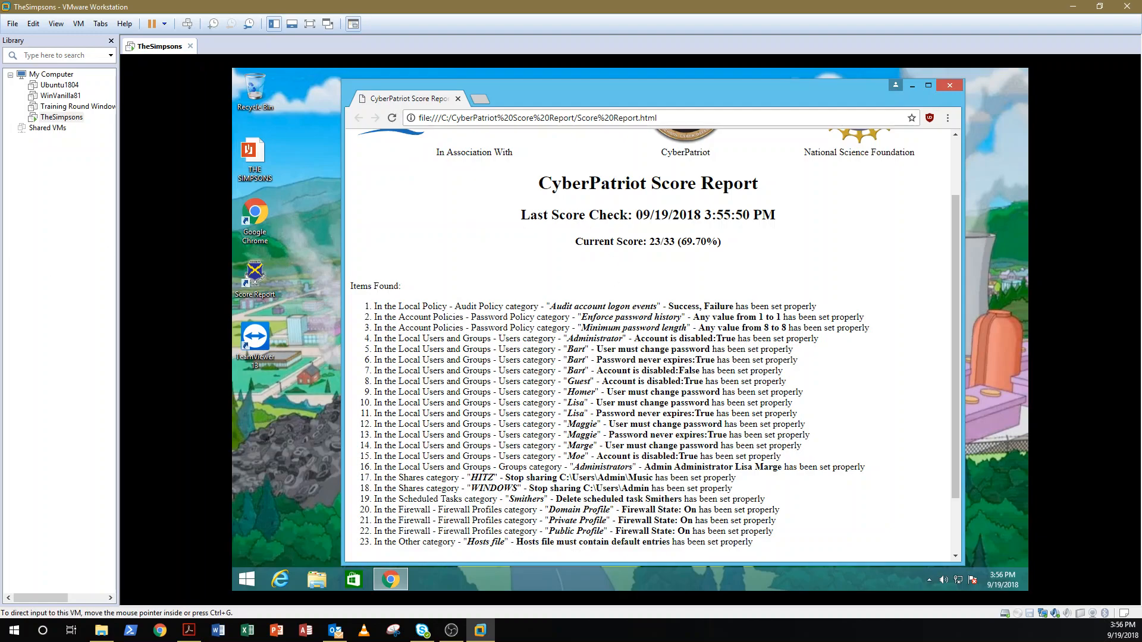
{"action": "key", "text": "alt+Tab"}
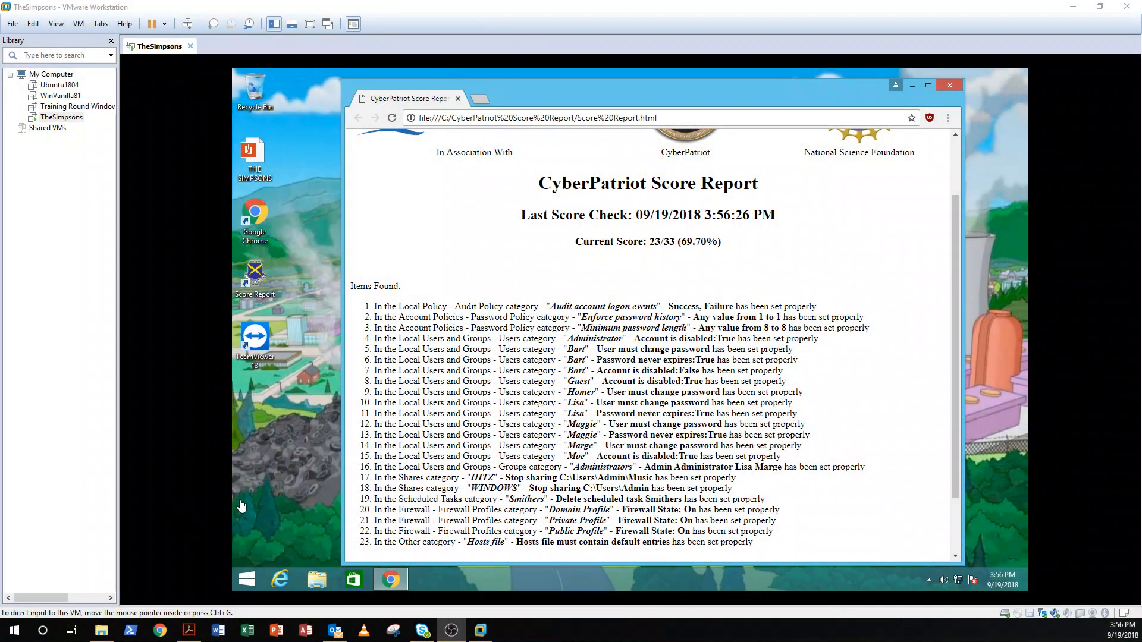
Open Computer Management and show the Services list under Services and Applications
{"action": "right_click", "coordinate": [248, 581]}
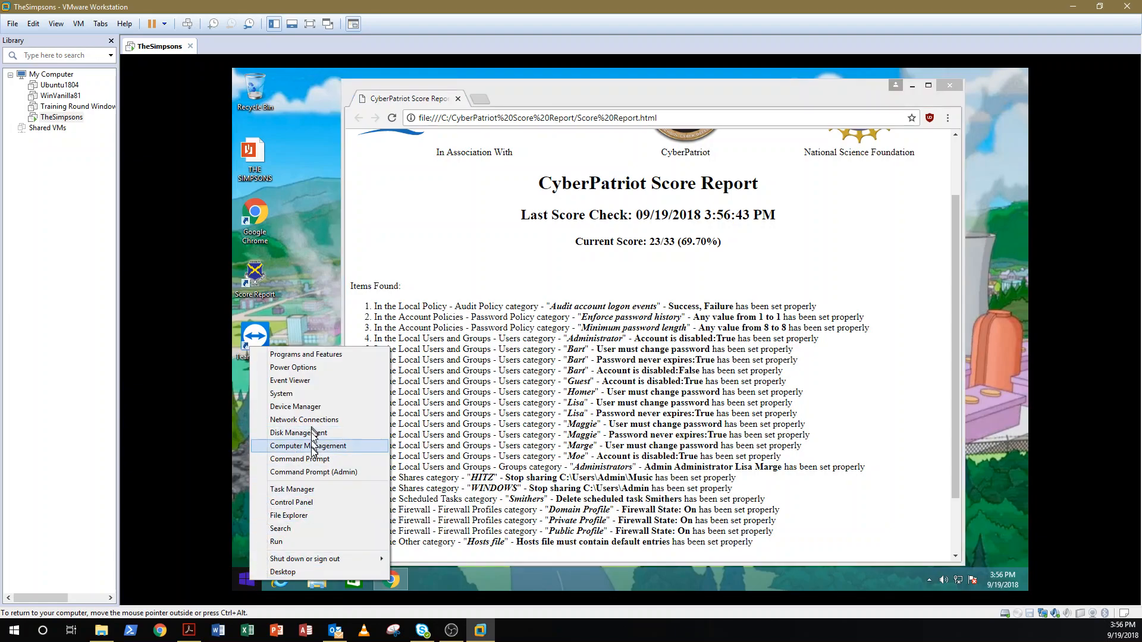
{"action": "left_click", "coordinate": [312, 447]}
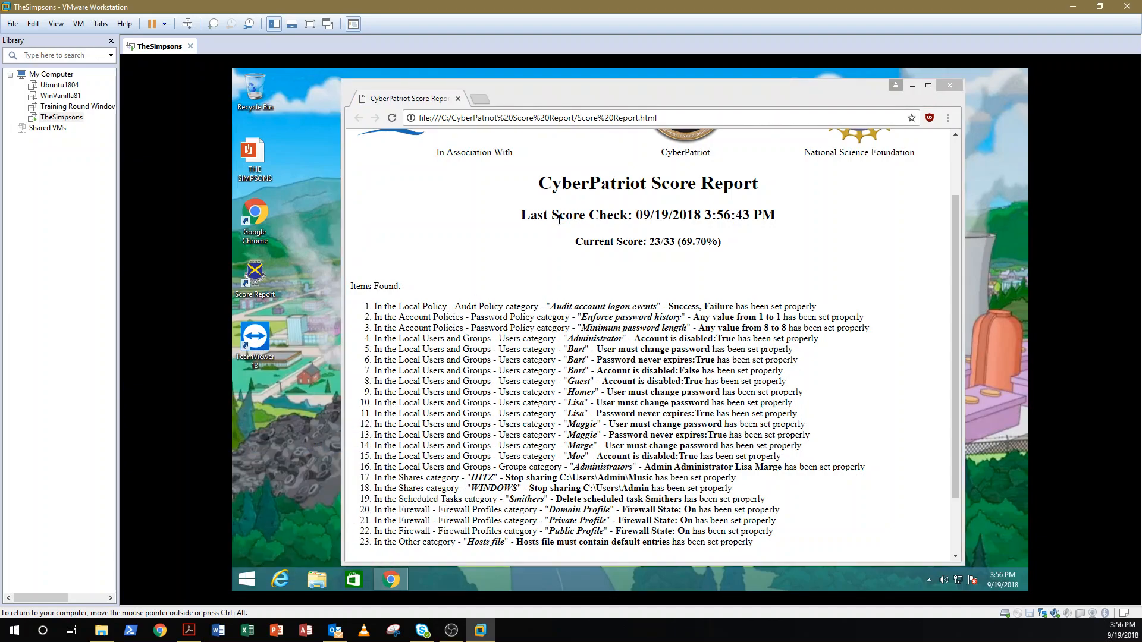
{"action": "left_click", "coordinate": [320, 242]}
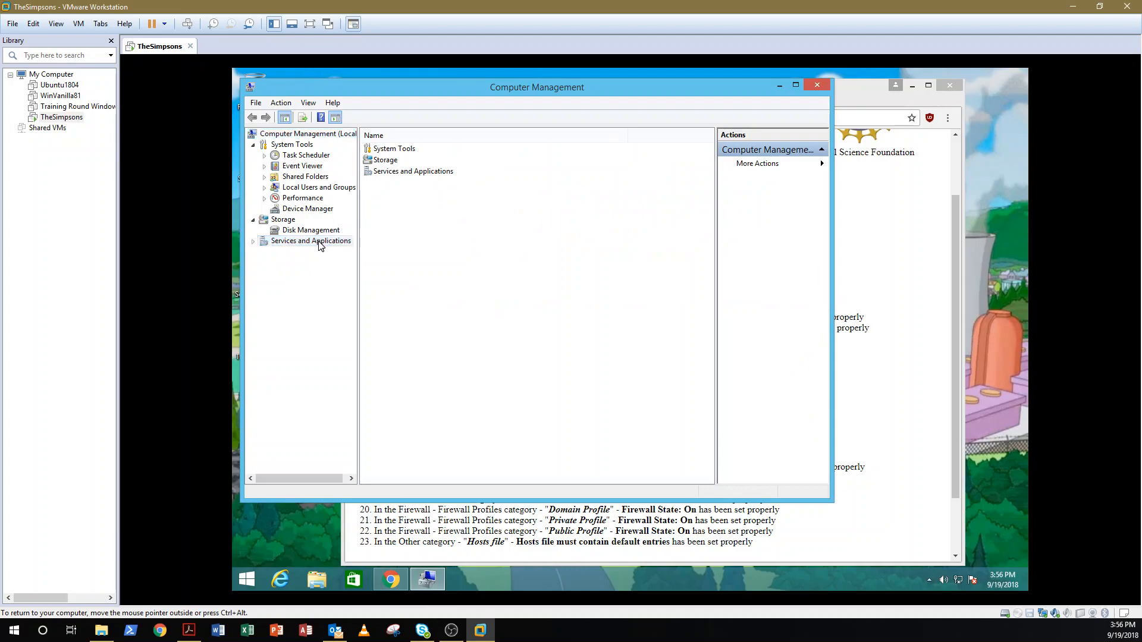
{"action": "double_click", "coordinate": [380, 151]}
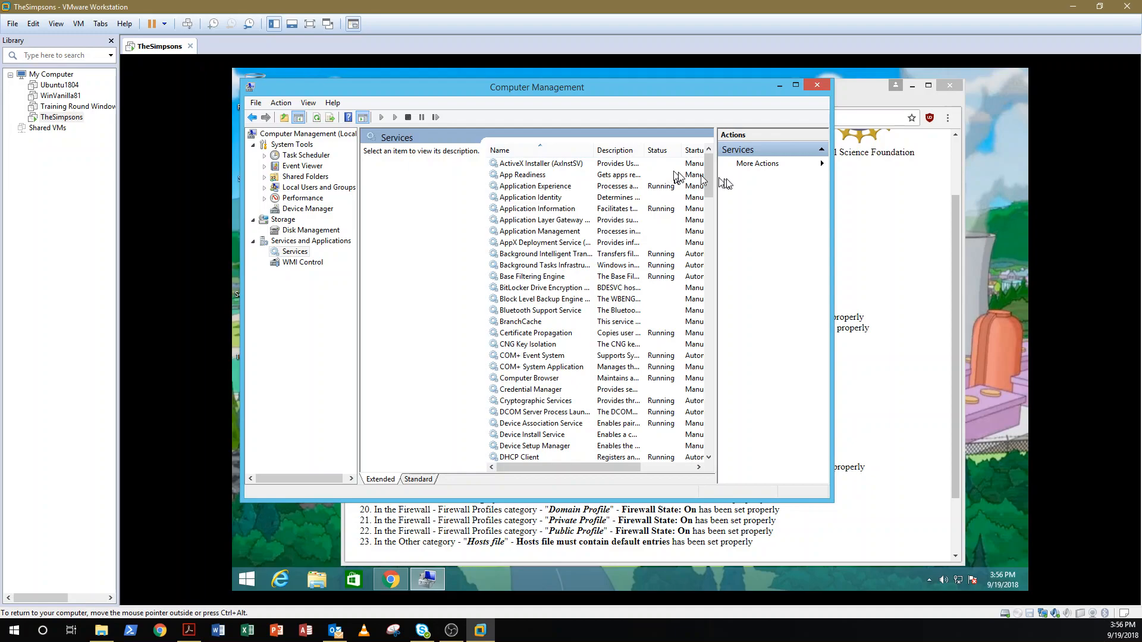
Set the Remote Registry service's startup type to Disabled and save its properties
{"action": "left_click_drag", "start_coordinate": [711, 180], "coordinate": [709, 336]}
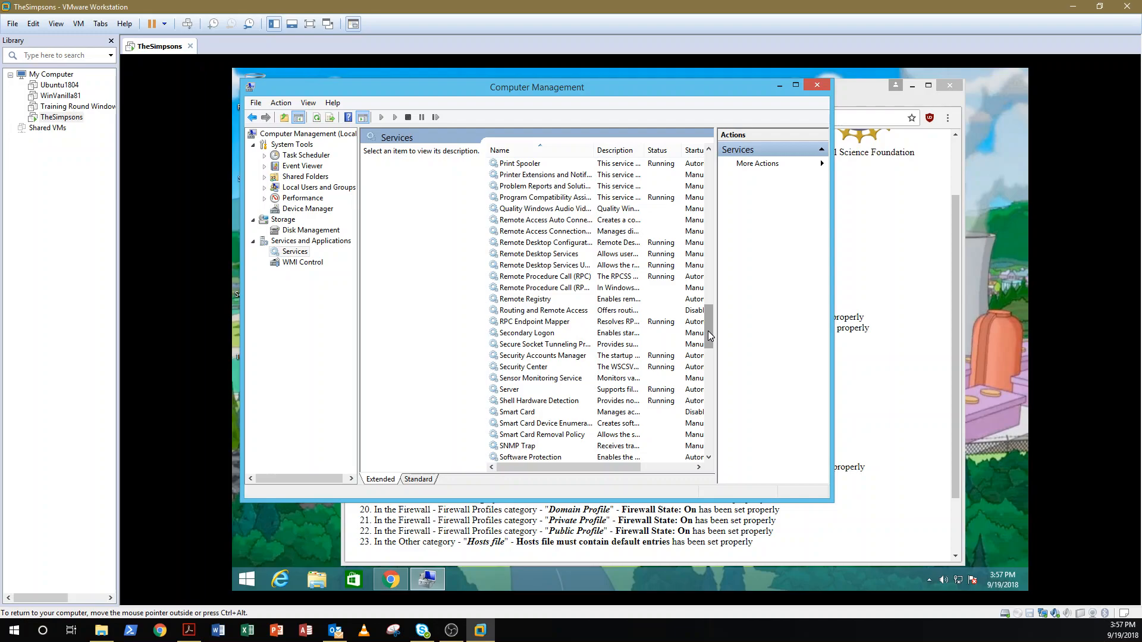
{"action": "left_click", "coordinate": [532, 302]}
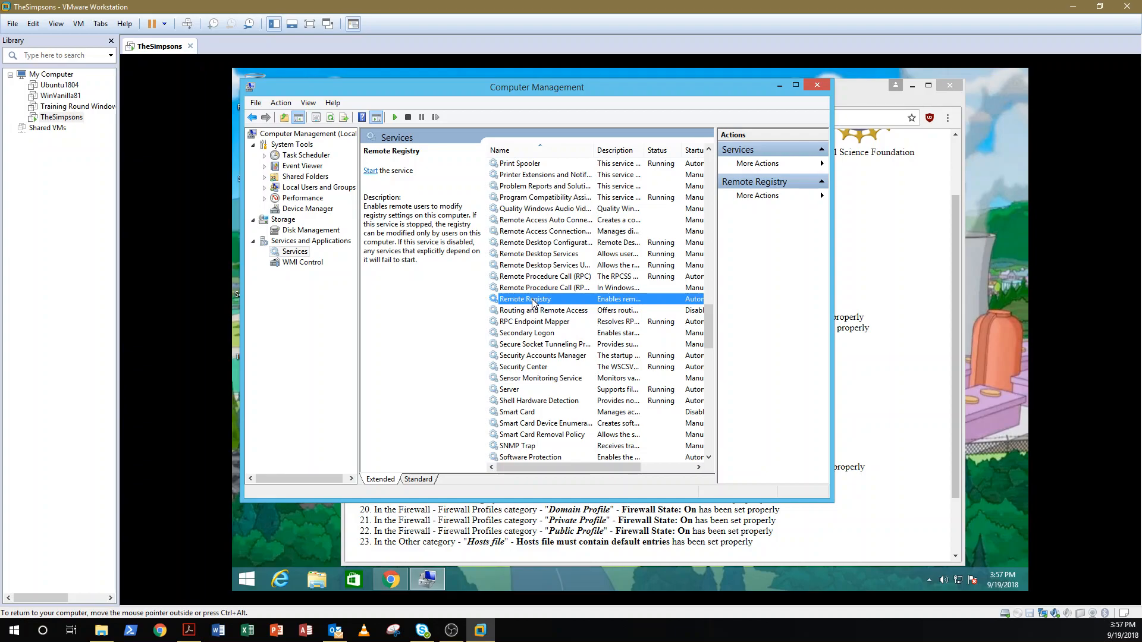
{"action": "right_click", "coordinate": [533, 301]}
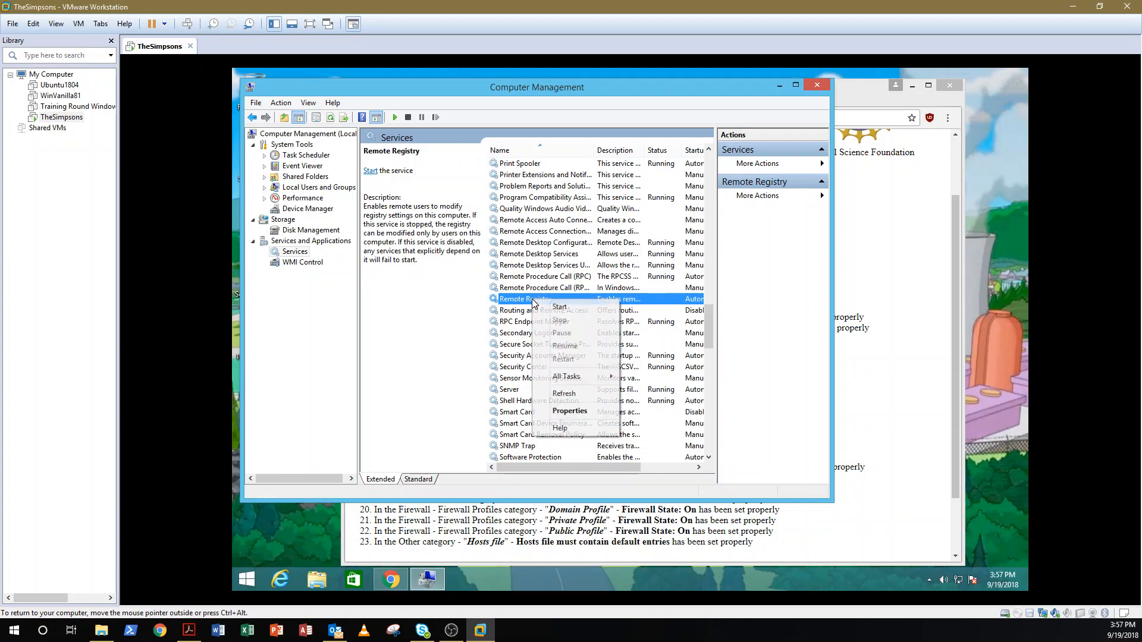
{"action": "left_click", "coordinate": [586, 416]}
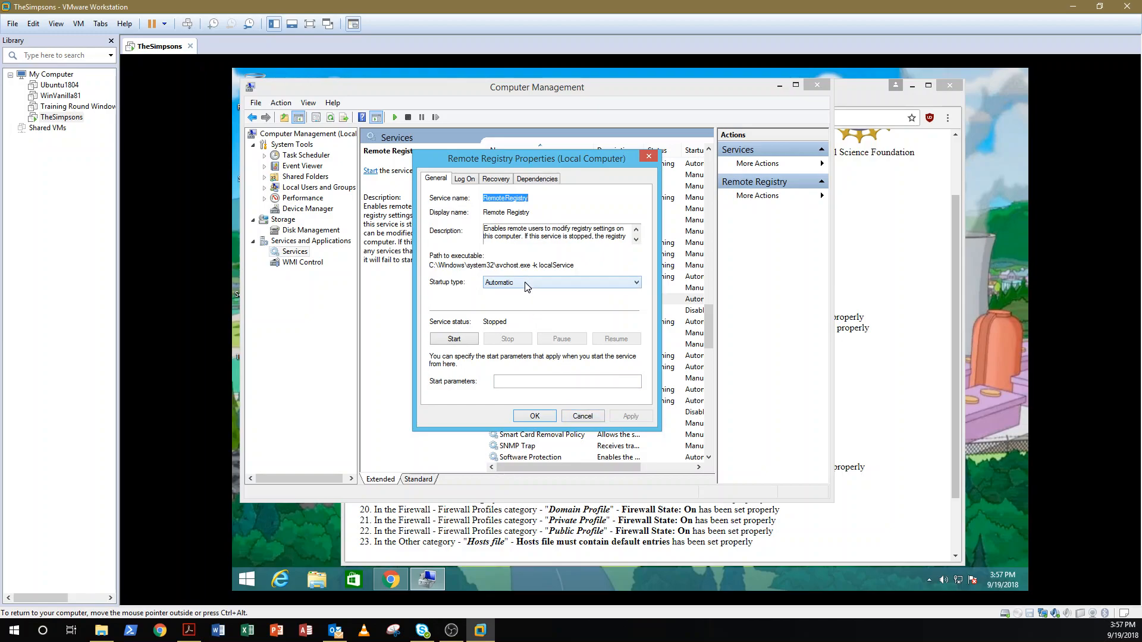
{"action": "left_click", "coordinate": [525, 282]}
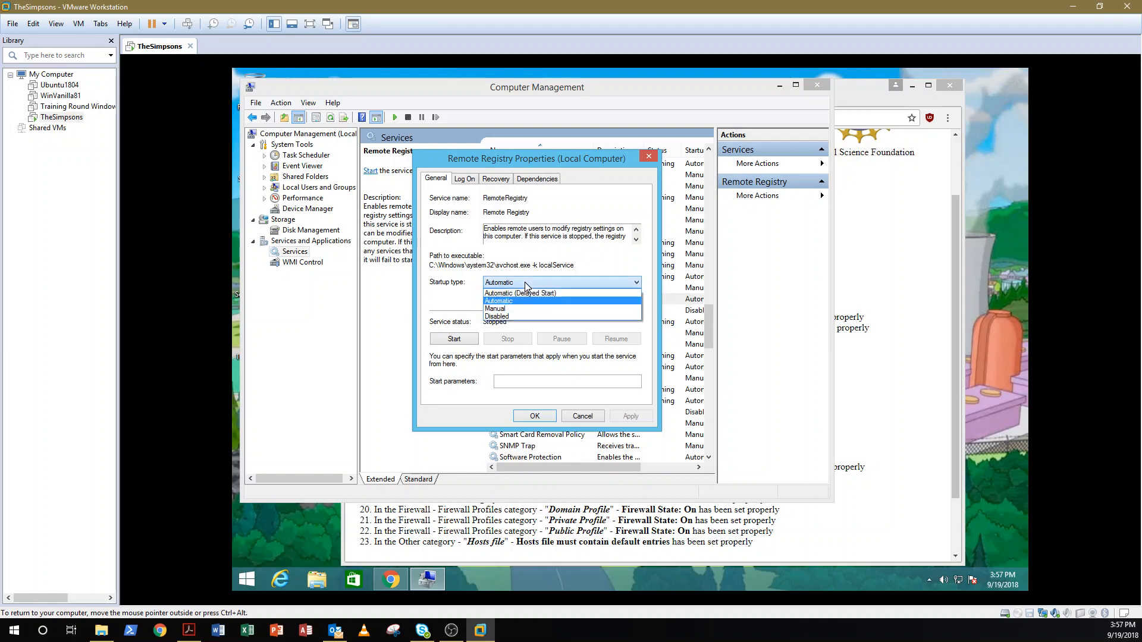
{"action": "left_click", "coordinate": [523, 317]}
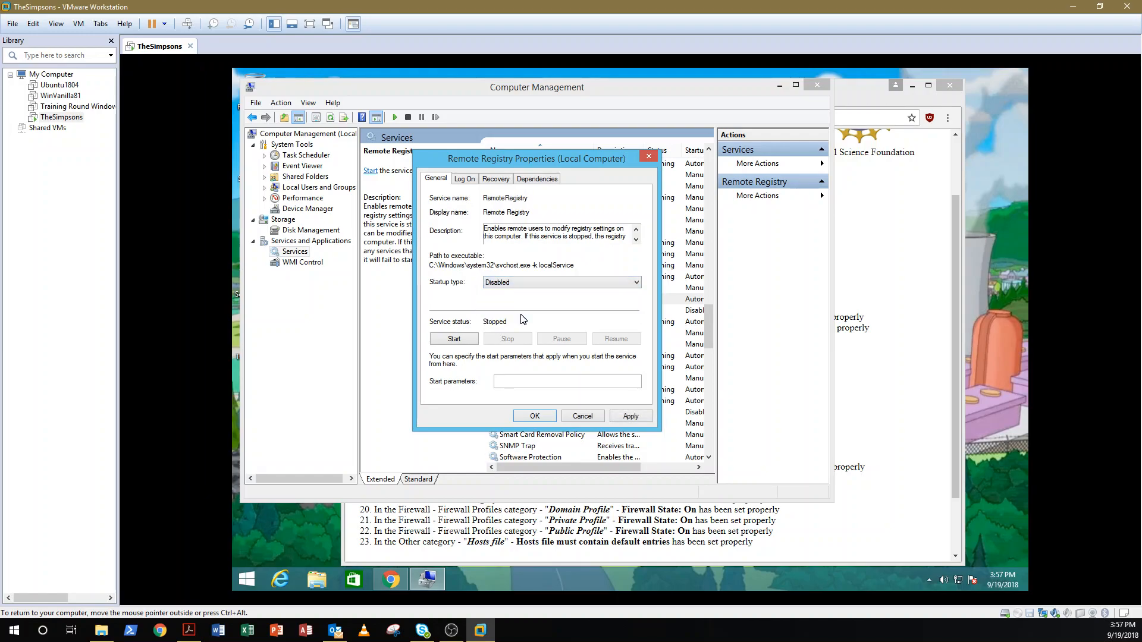
{"action": "left_click", "coordinate": [533, 417]}
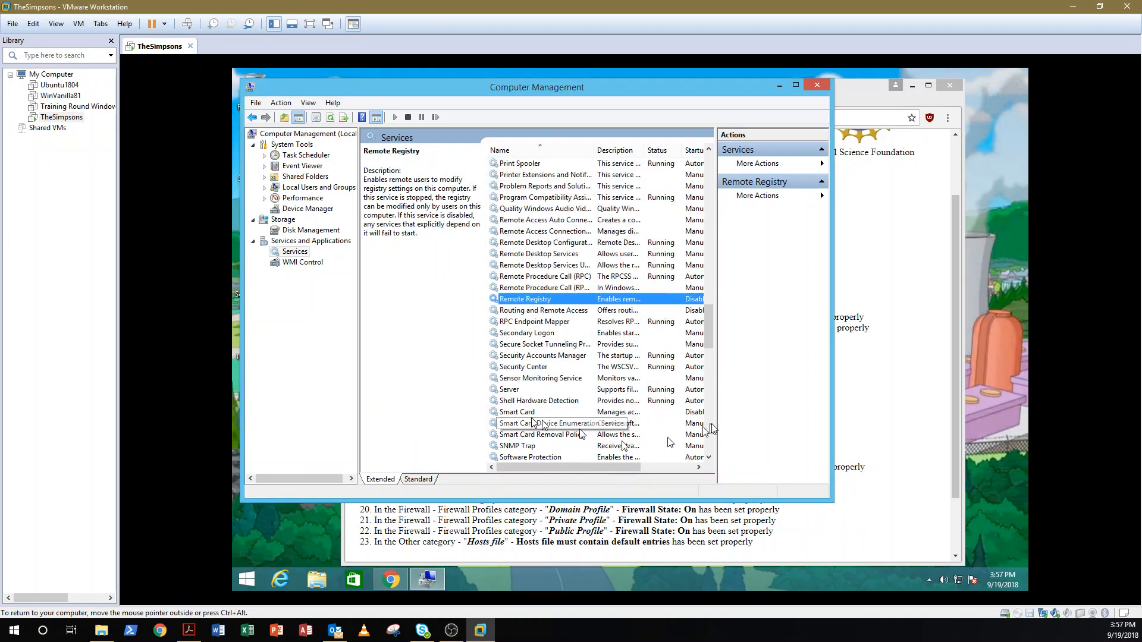
{"action": "left_click", "coordinate": [710, 436]}
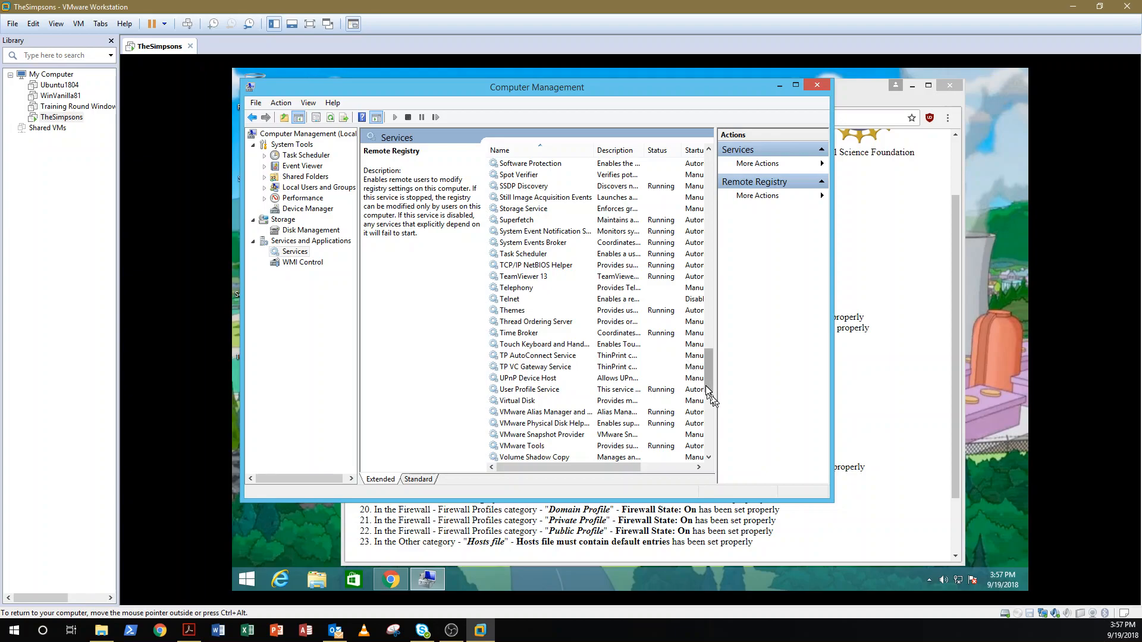
{"action": "left_click_drag", "start_coordinate": [707, 381], "coordinate": [726, 318]}
{"action": "left_click_drag", "start_coordinate": [445, 84], "coordinate": [531, 107]}
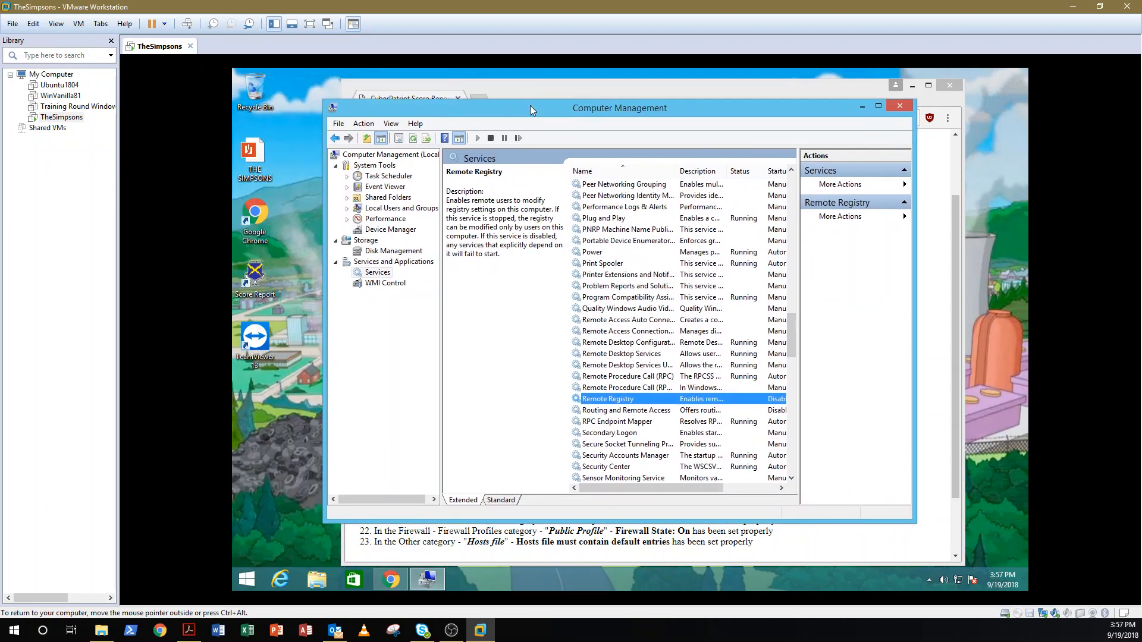
Try to set important updates to install automatically in the Control Panel's Windows Update settings, and close the window
{"action": "right_click", "coordinate": [246, 581]}
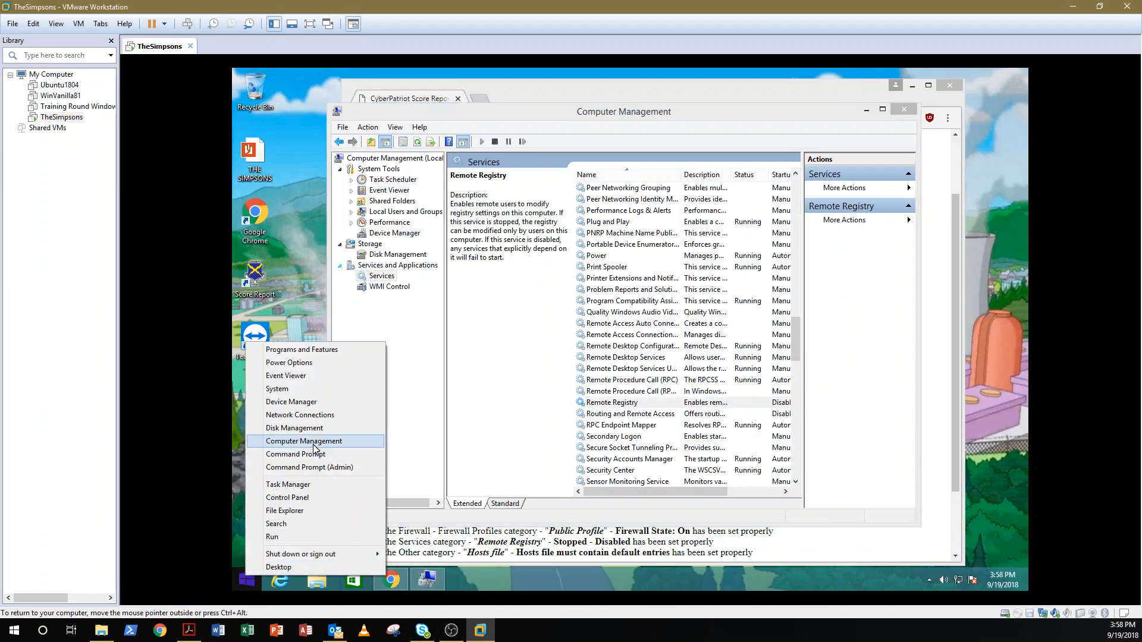
{"action": "left_click", "coordinate": [310, 503]}
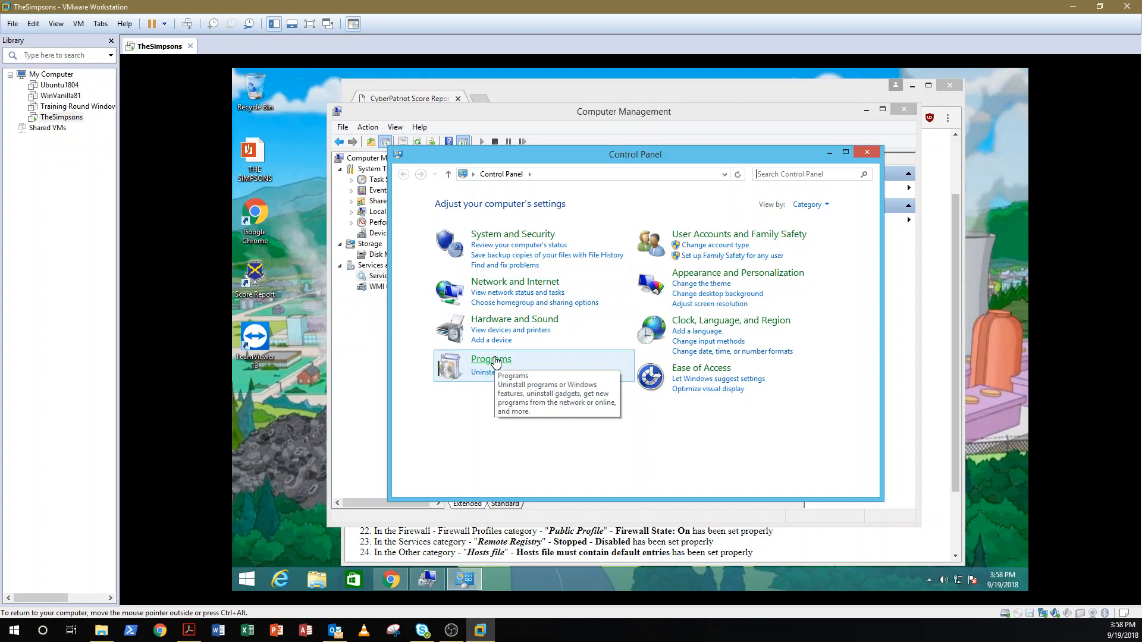
{"action": "left_click", "coordinate": [509, 235]}
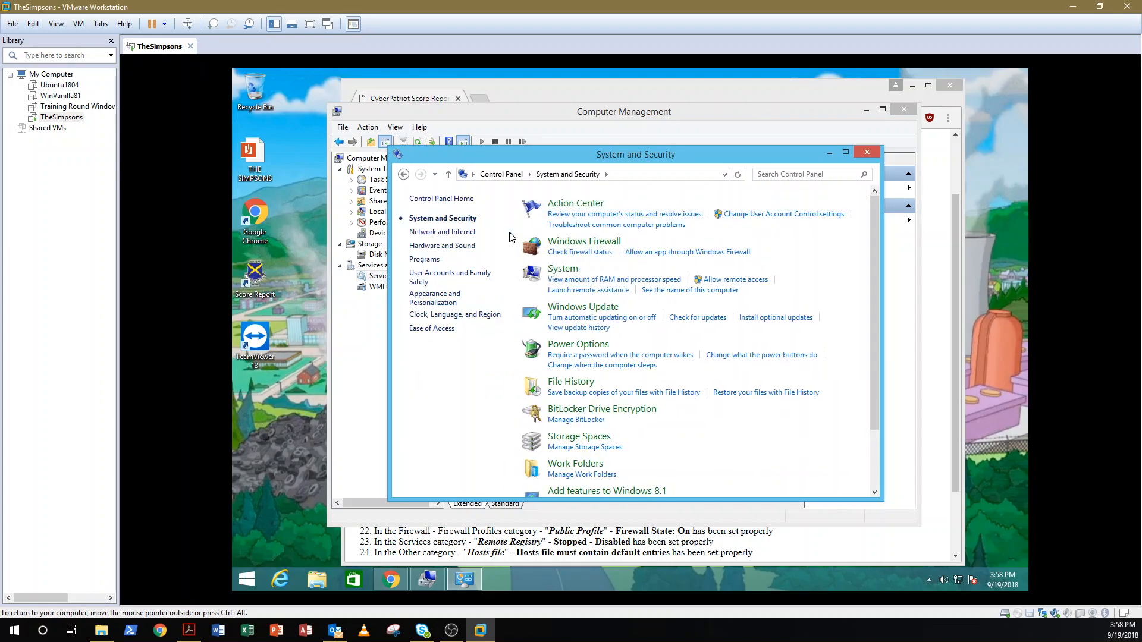
{"action": "left_click", "coordinate": [569, 319]}
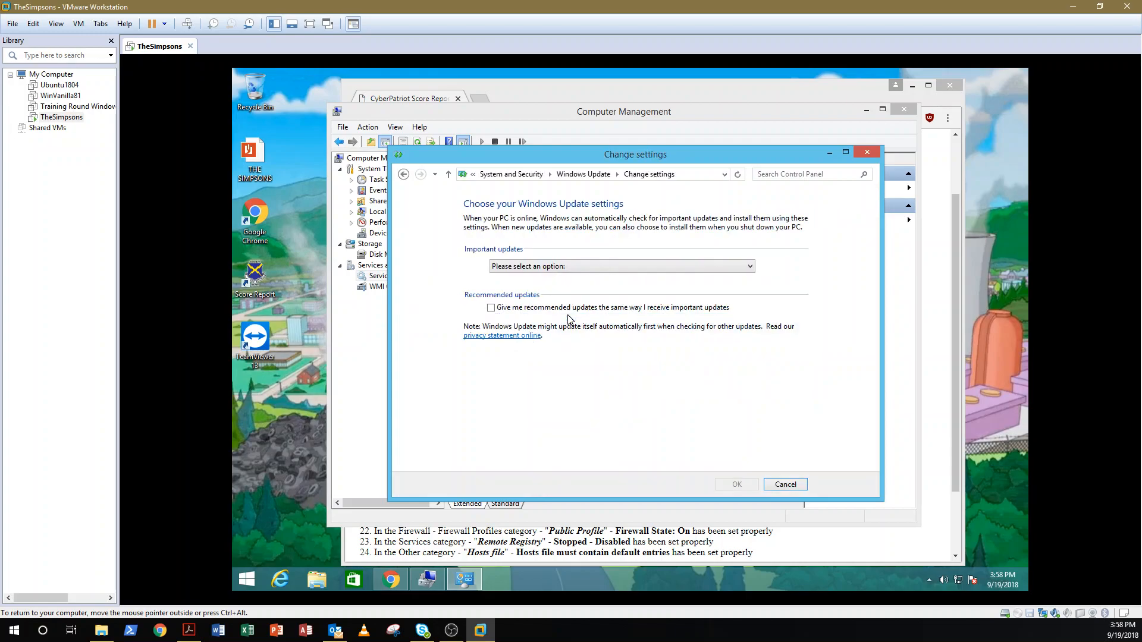
{"action": "left_click", "coordinate": [564, 269]}
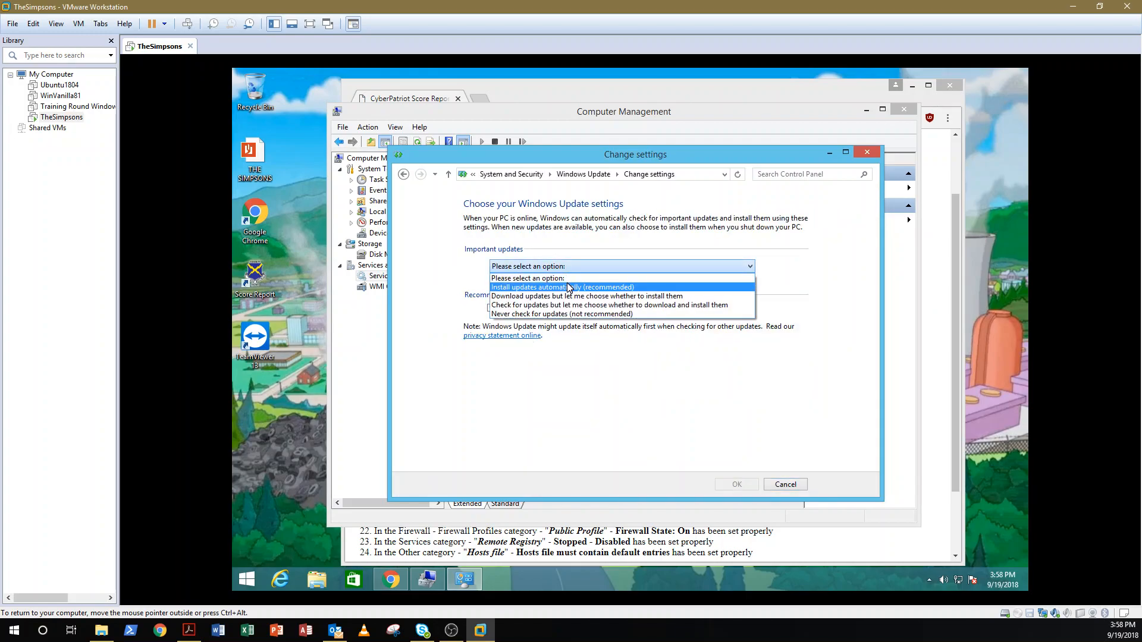
{"action": "left_click", "coordinate": [569, 288]}
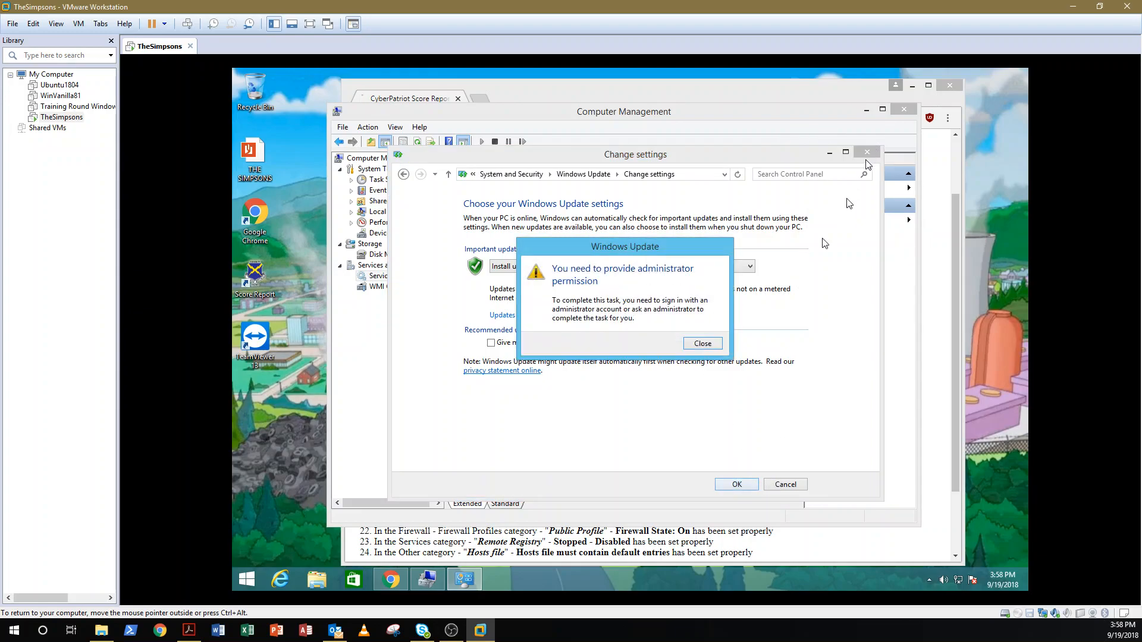
{"action": "left_click", "coordinate": [704, 345]}
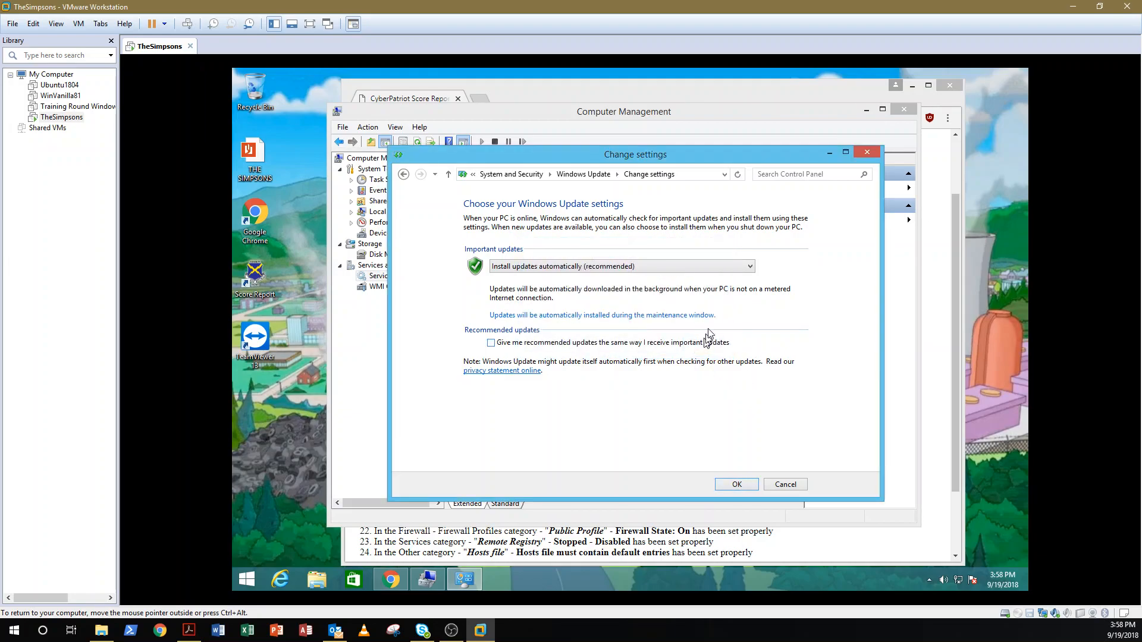
{"action": "left_click", "coordinate": [865, 154]}
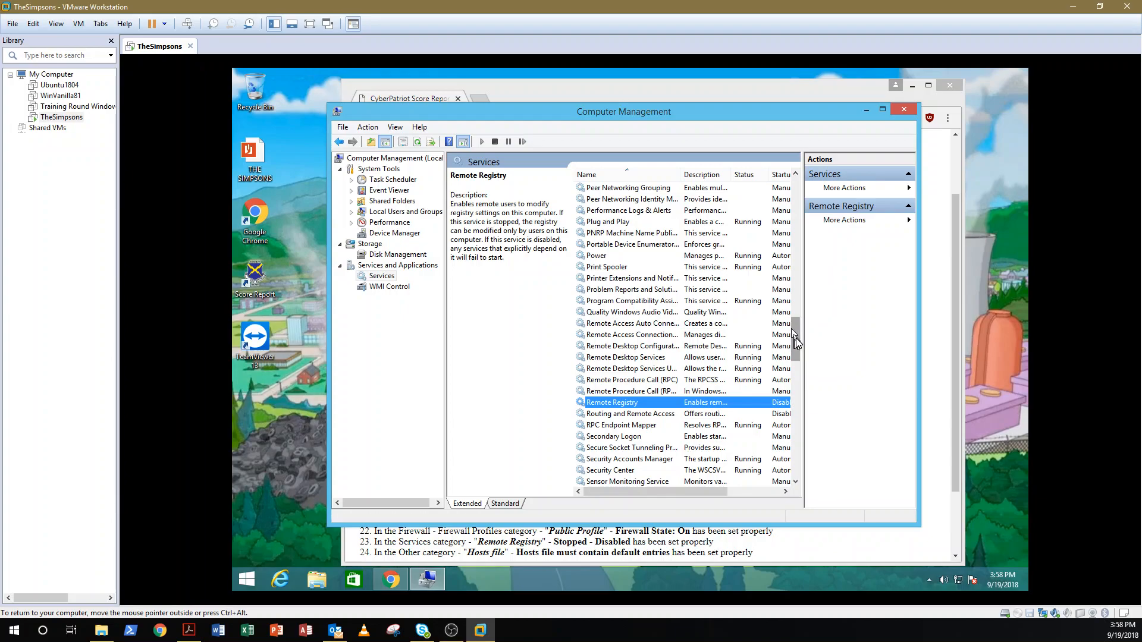
Set the Windows Update service's startup type to Manual, start the service, and glance at the score report behind Computer Management
{"action": "left_click_drag", "start_coordinate": [795, 337], "coordinate": [798, 449]}
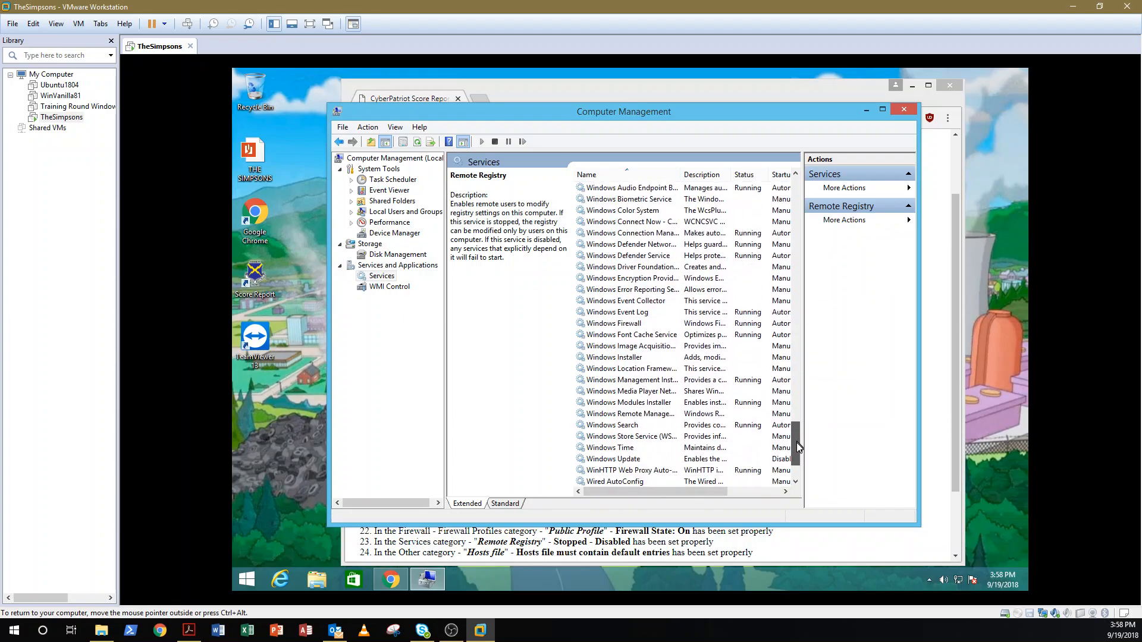
{"action": "double_click", "coordinate": [626, 461]}
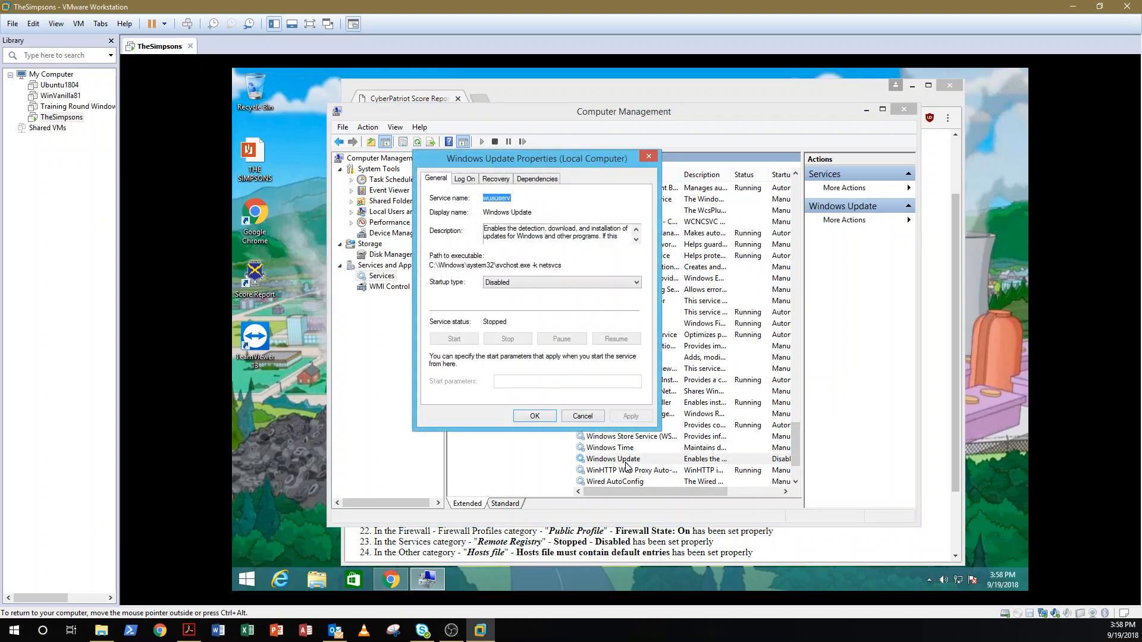
{"action": "left_click", "coordinate": [535, 283]}
{"action": "left_click", "coordinate": [523, 308]}
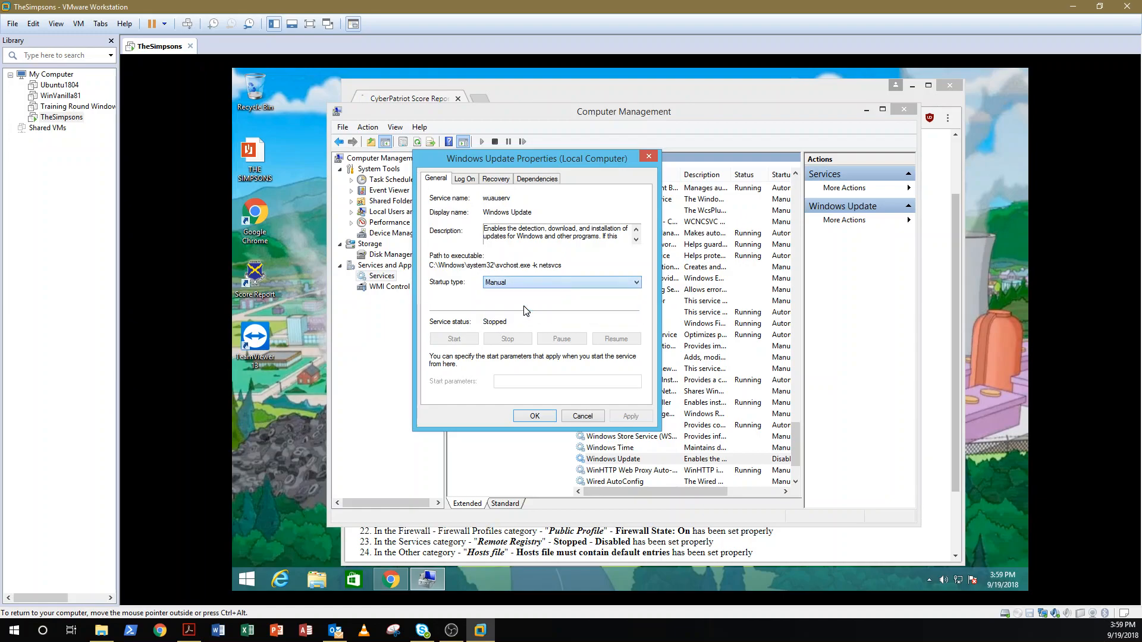
{"action": "left_click", "coordinate": [630, 415]}
{"action": "left_click", "coordinate": [455, 338]}
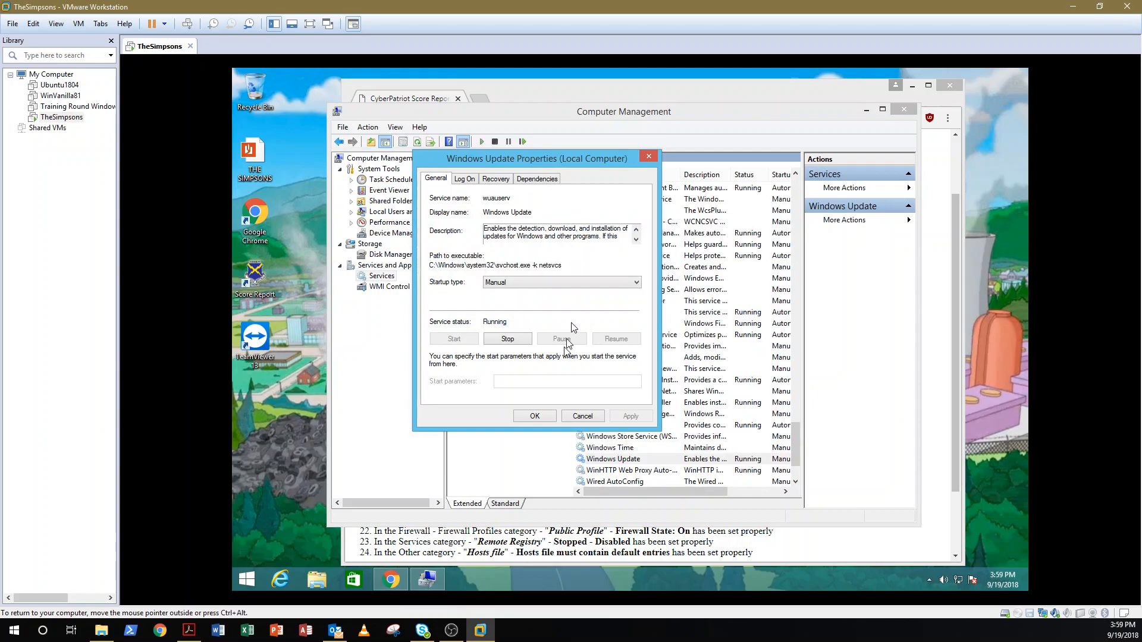
{"action": "left_click", "coordinate": [535, 416]}
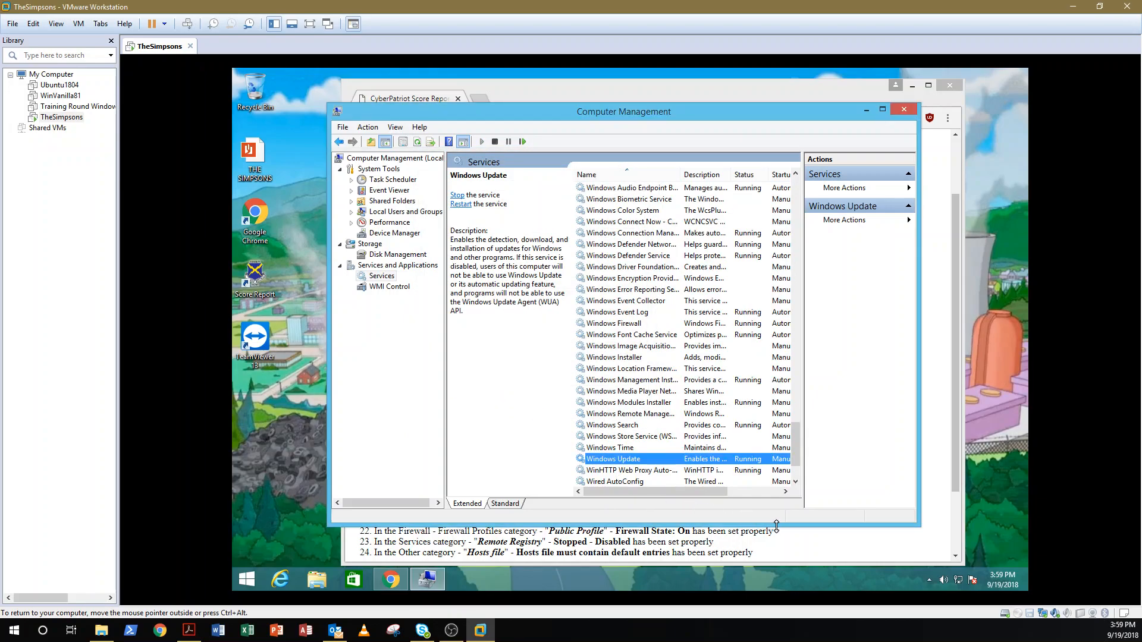
{"action": "left_click", "coordinate": [430, 582]}
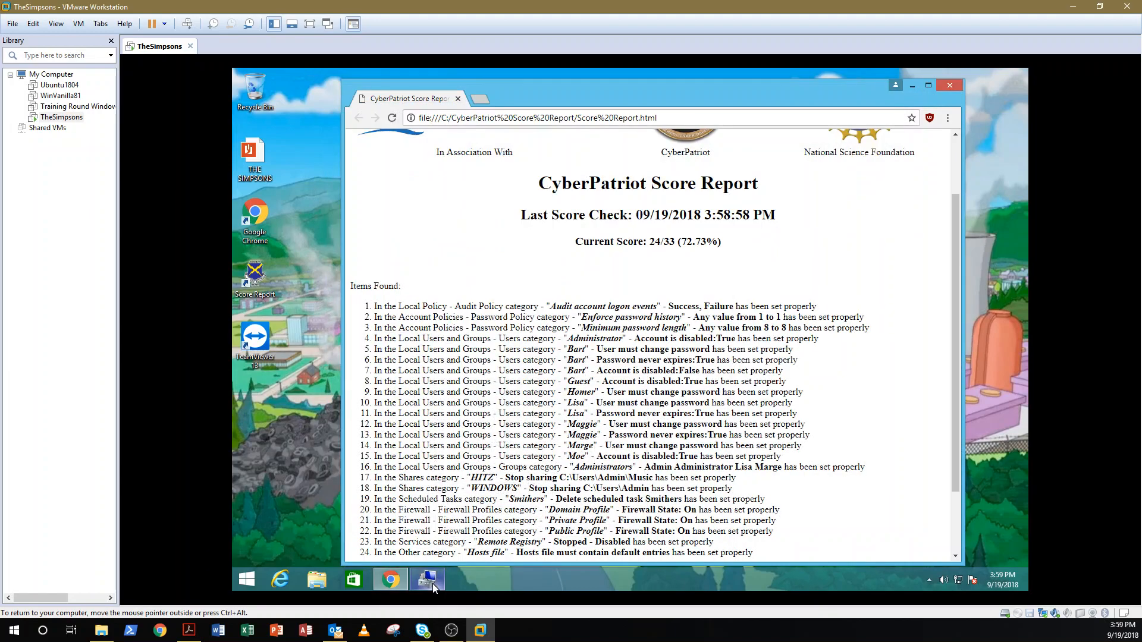
{"action": "left_click", "coordinate": [429, 581]}
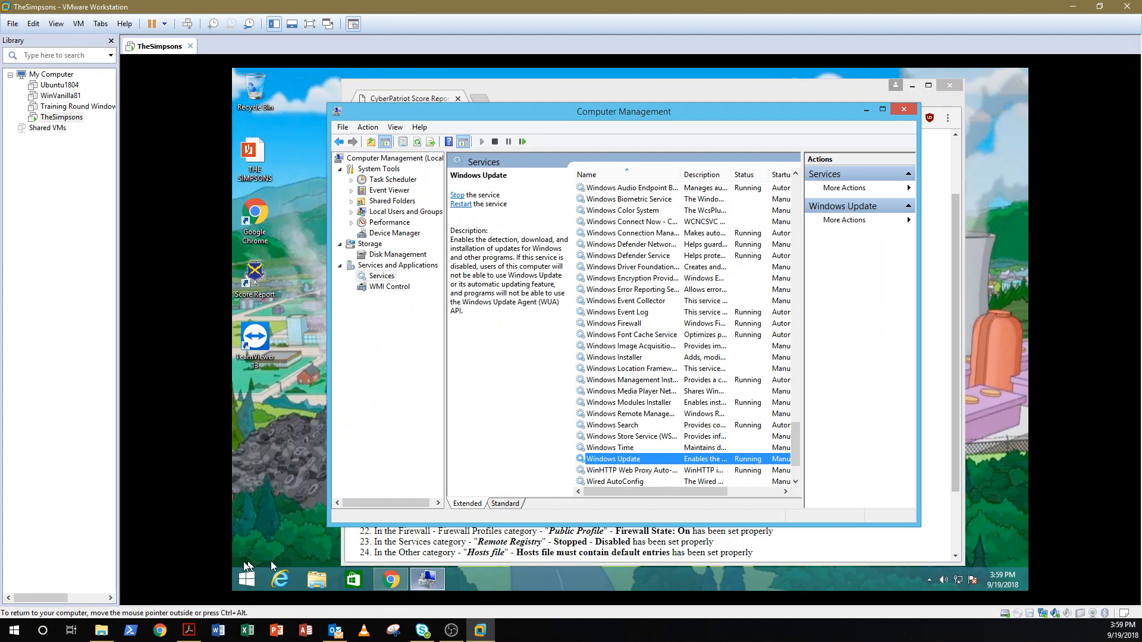
Set important updates to "Install updates automatically (recommended)" in the Control Panel's Windows Update settings, save, and close the window
{"action": "right_click", "coordinate": [237, 577]}
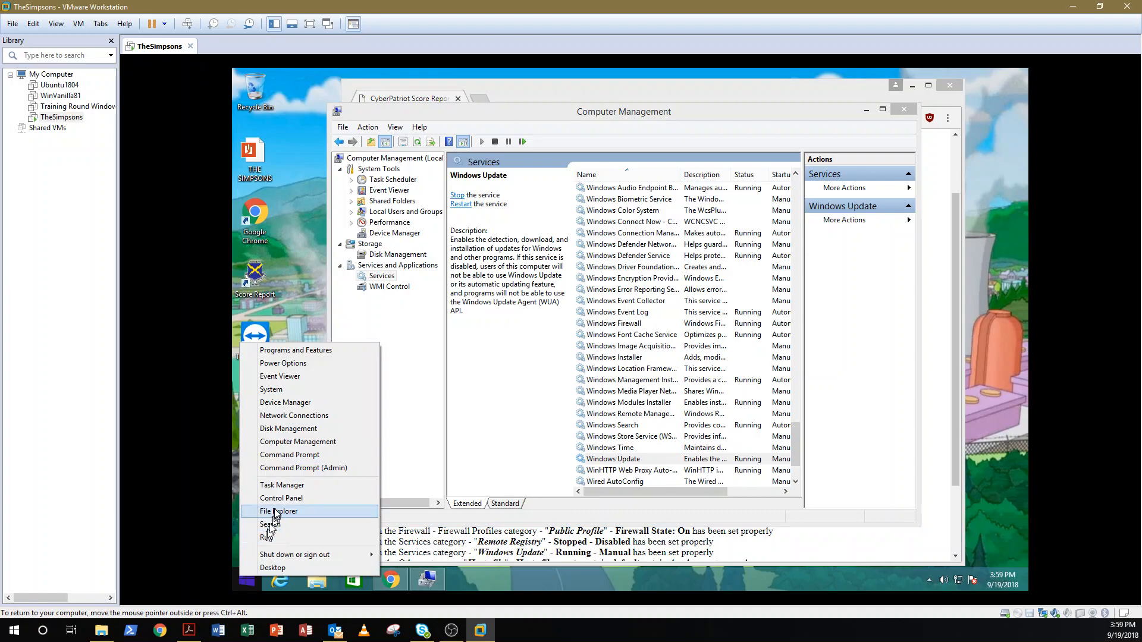
{"action": "left_click", "coordinate": [278, 503]}
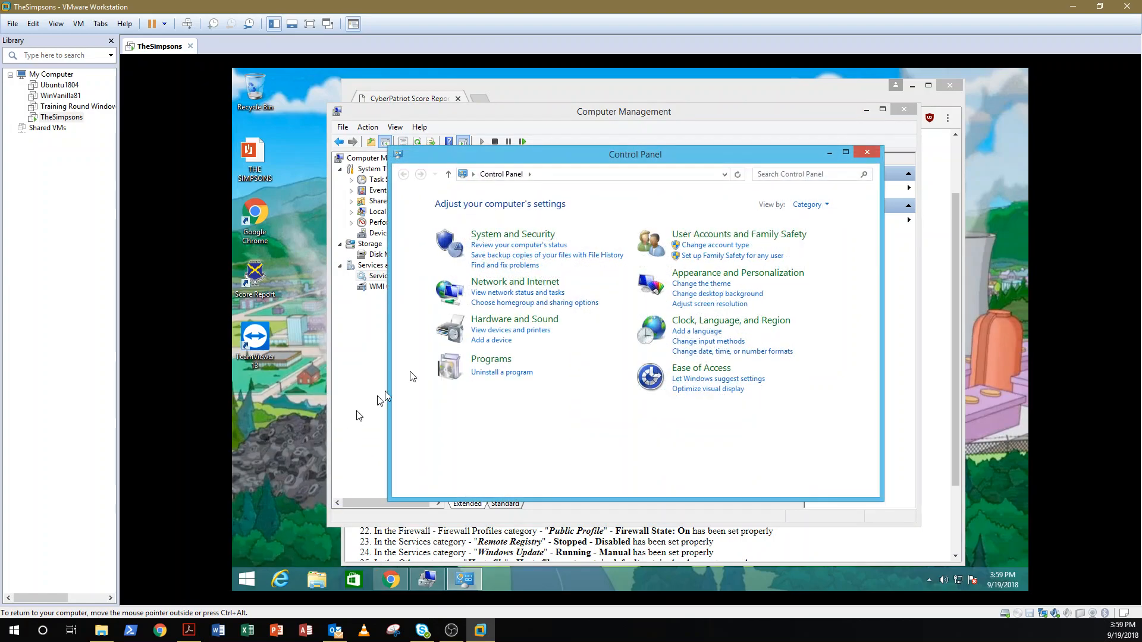
{"action": "left_click", "coordinate": [529, 235]}
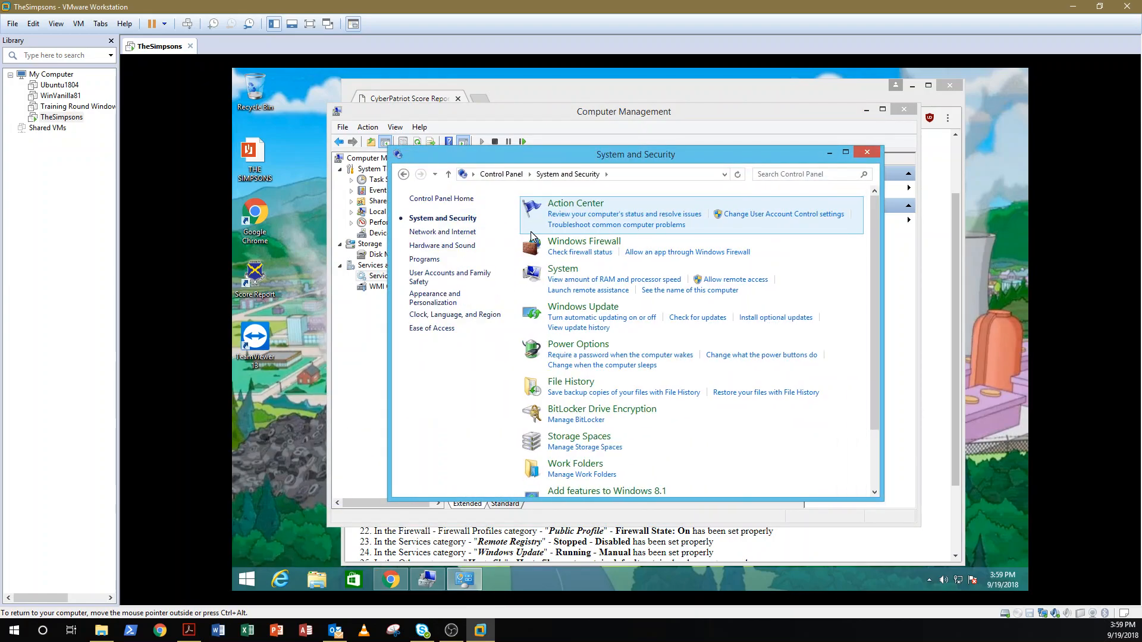
{"action": "left_click", "coordinate": [599, 318]}
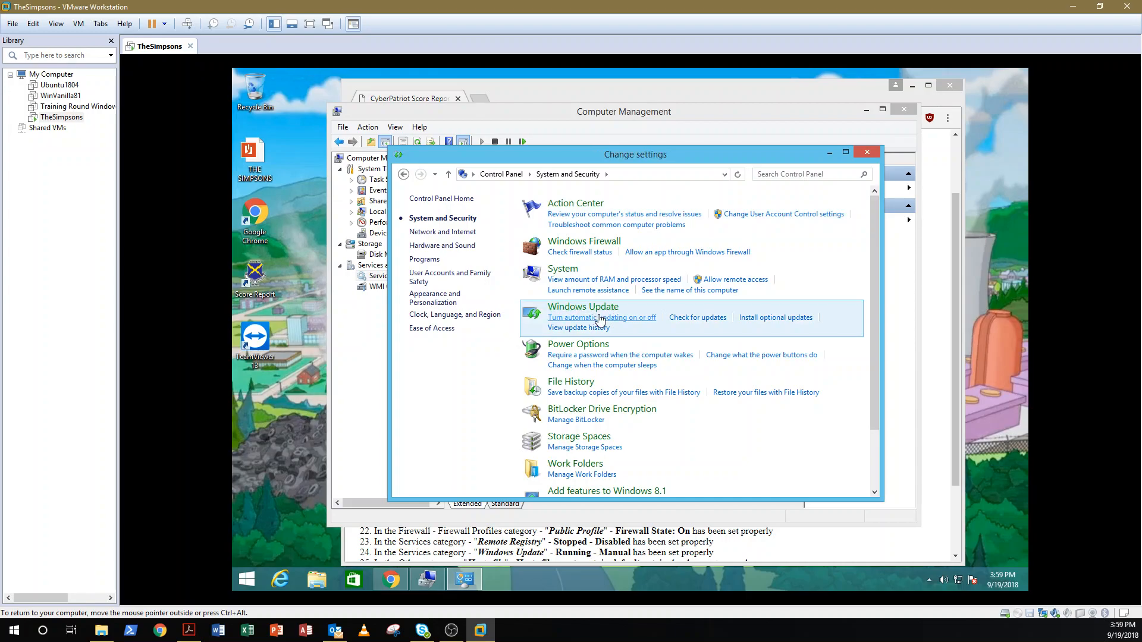
{"action": "left_click", "coordinate": [590, 269]}
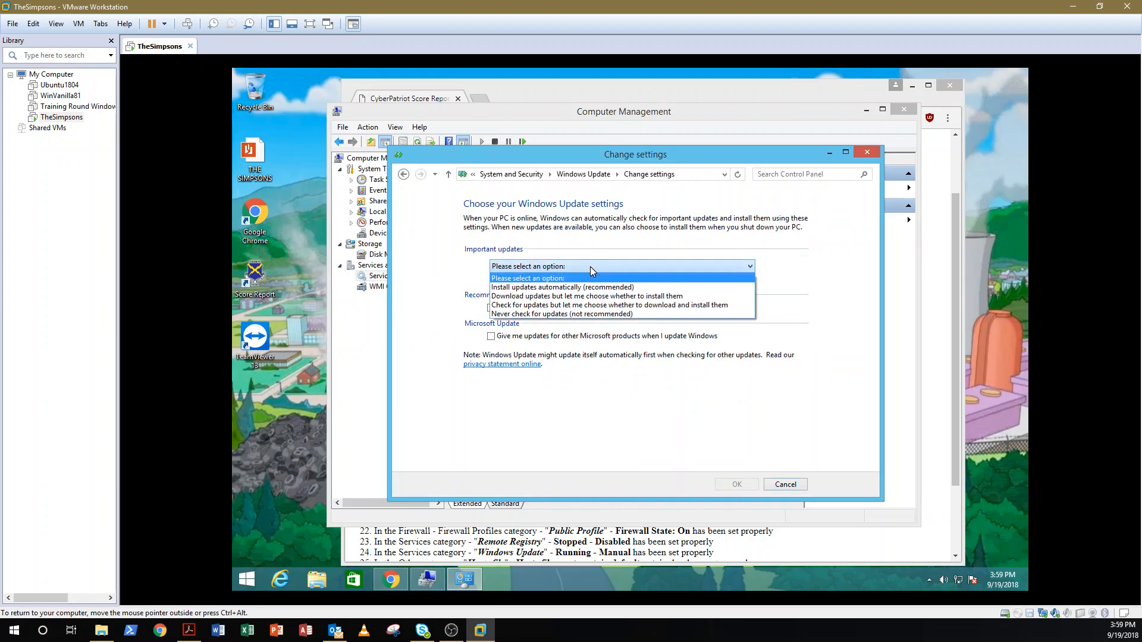
{"action": "left_click", "coordinate": [592, 288]}
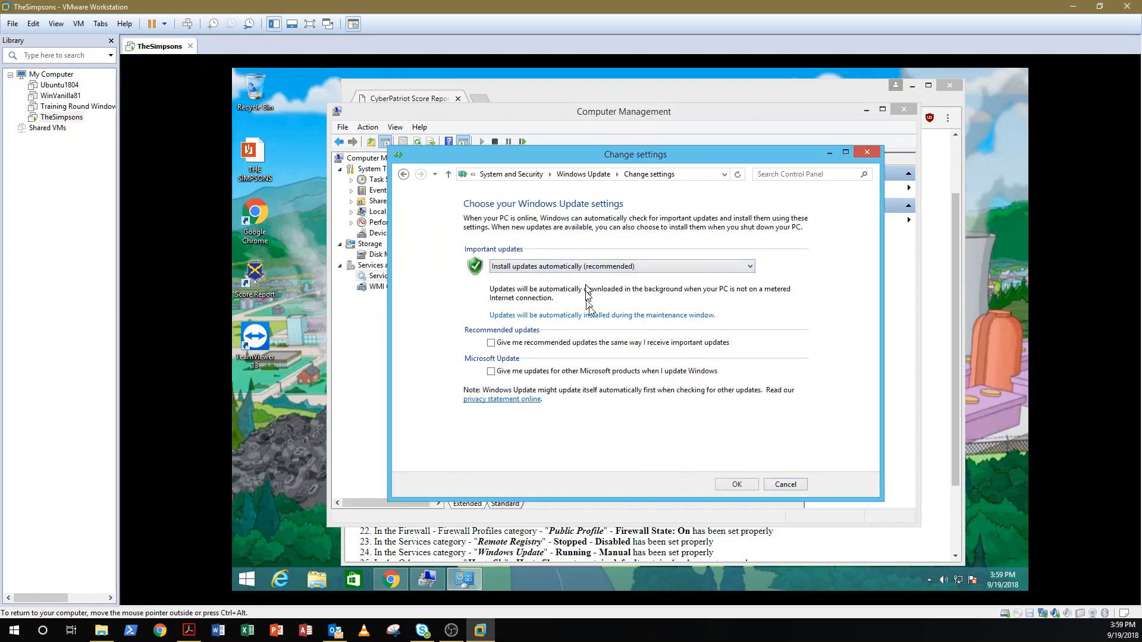
{"action": "left_click", "coordinate": [737, 485]}
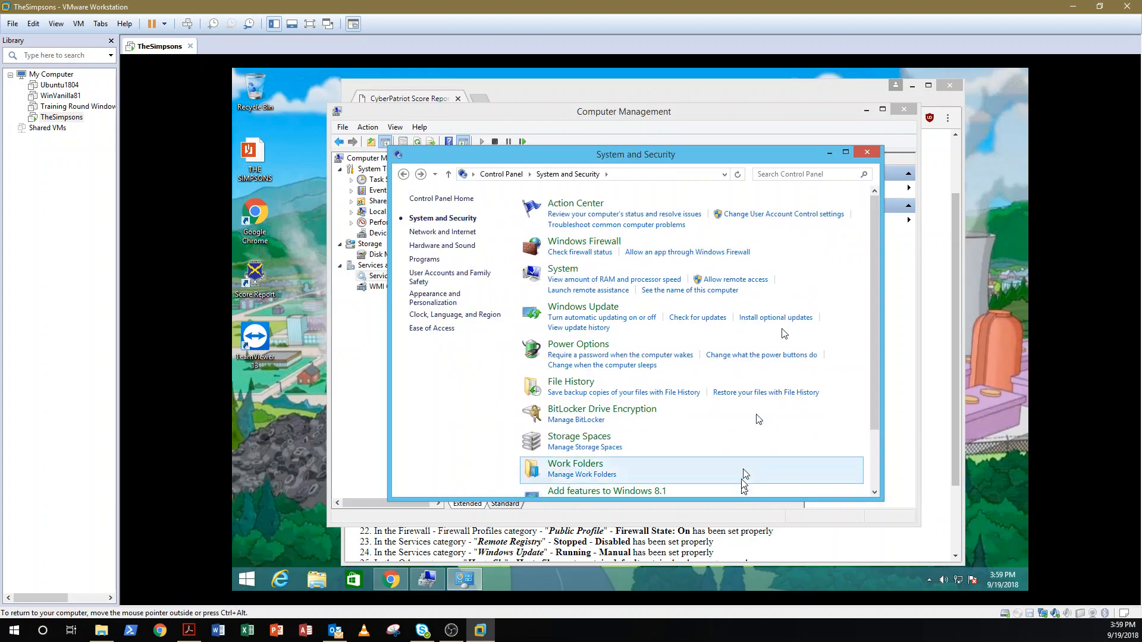
{"action": "left_click", "coordinate": [865, 152]}
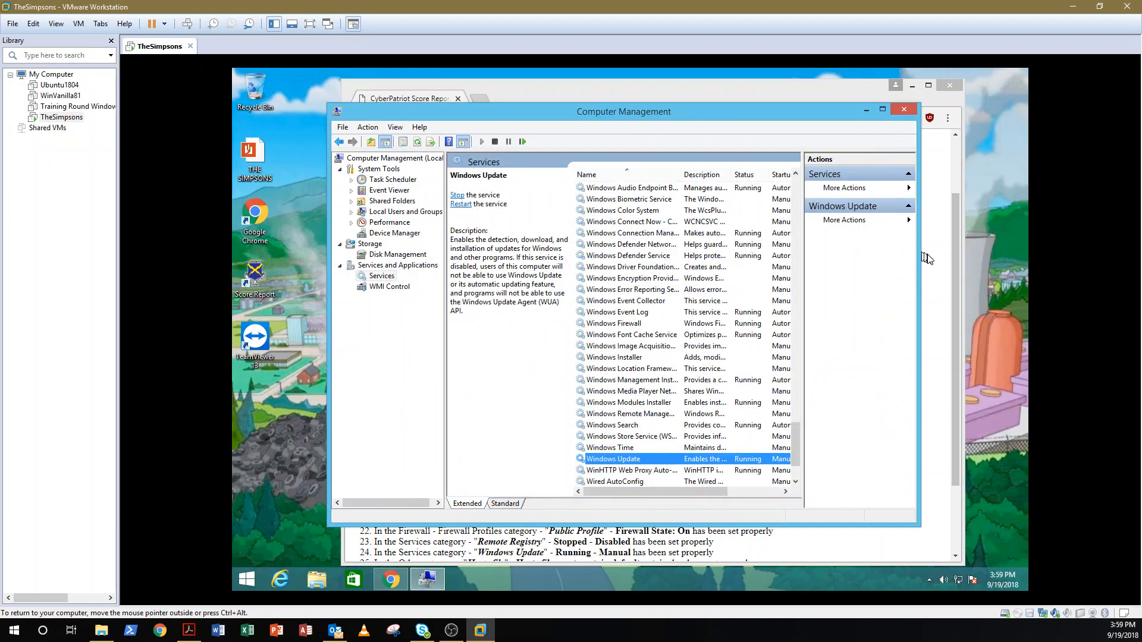
Bring the CyberPatriot Score Report forward and reload it to check the service and automatic update items
{"action": "left_click", "coordinate": [930, 260]}
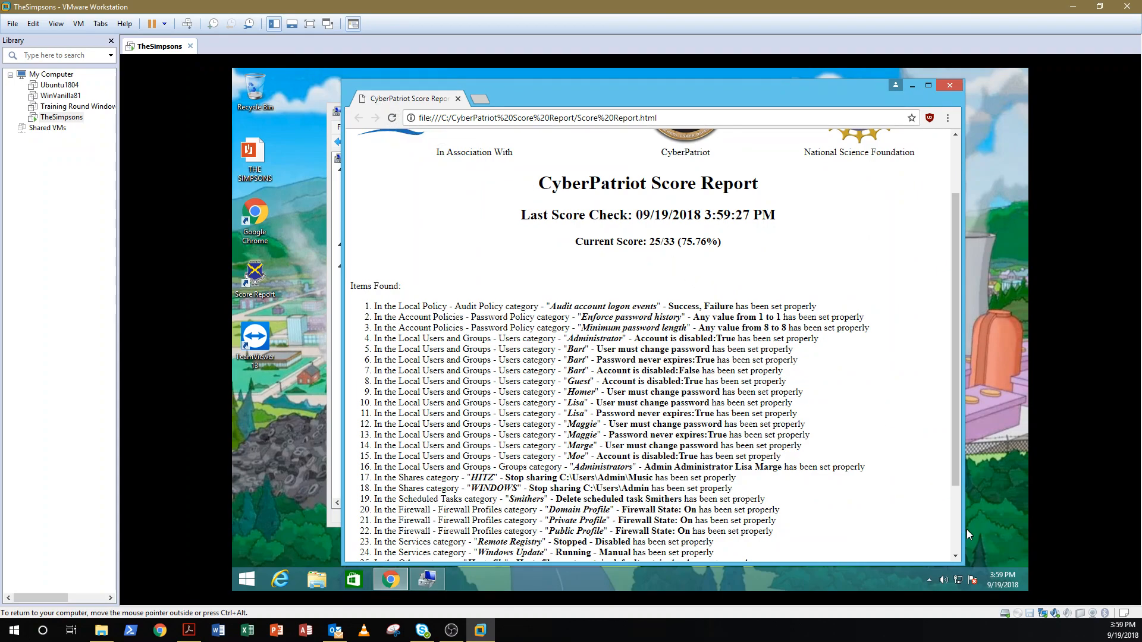
{"action": "scroll", "coordinate": [956, 534], "scroll_direction": "down", "scroll_amount": 3}
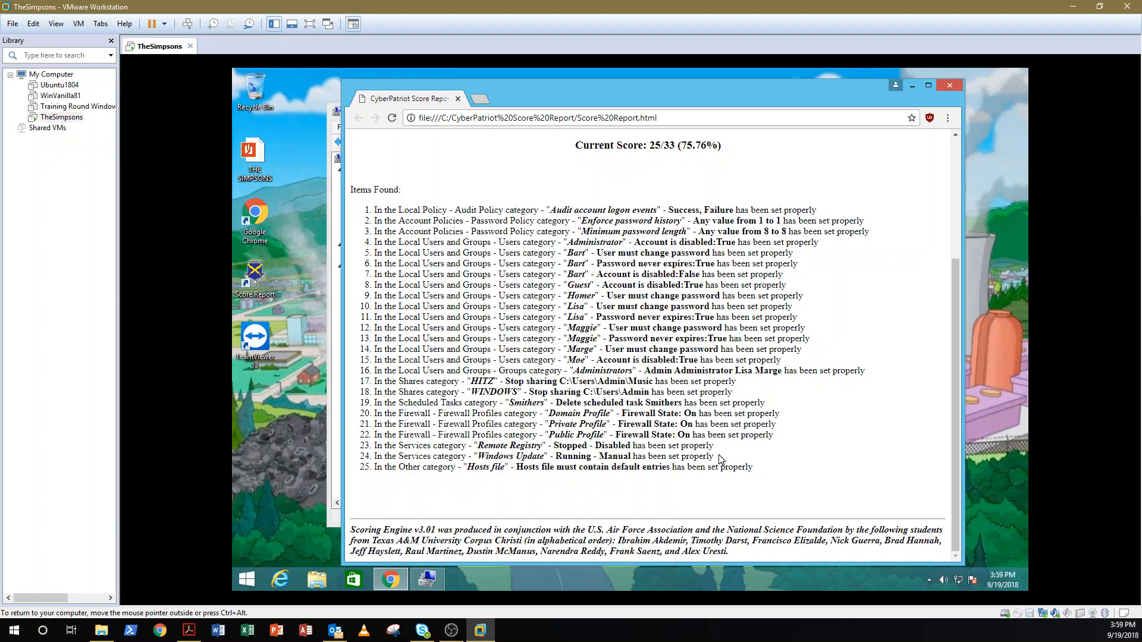
{"action": "left_click", "coordinate": [394, 119]}
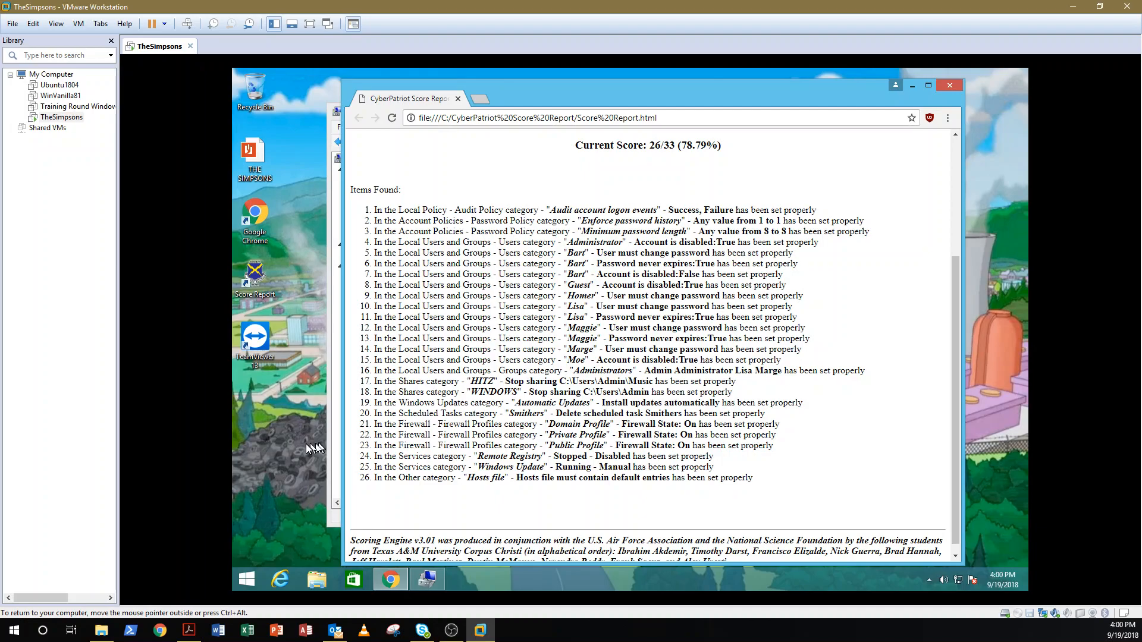
Bring Computer Management to the front and close it, leaving the score report open on the desktop
{"action": "left_click", "coordinate": [336, 442]}
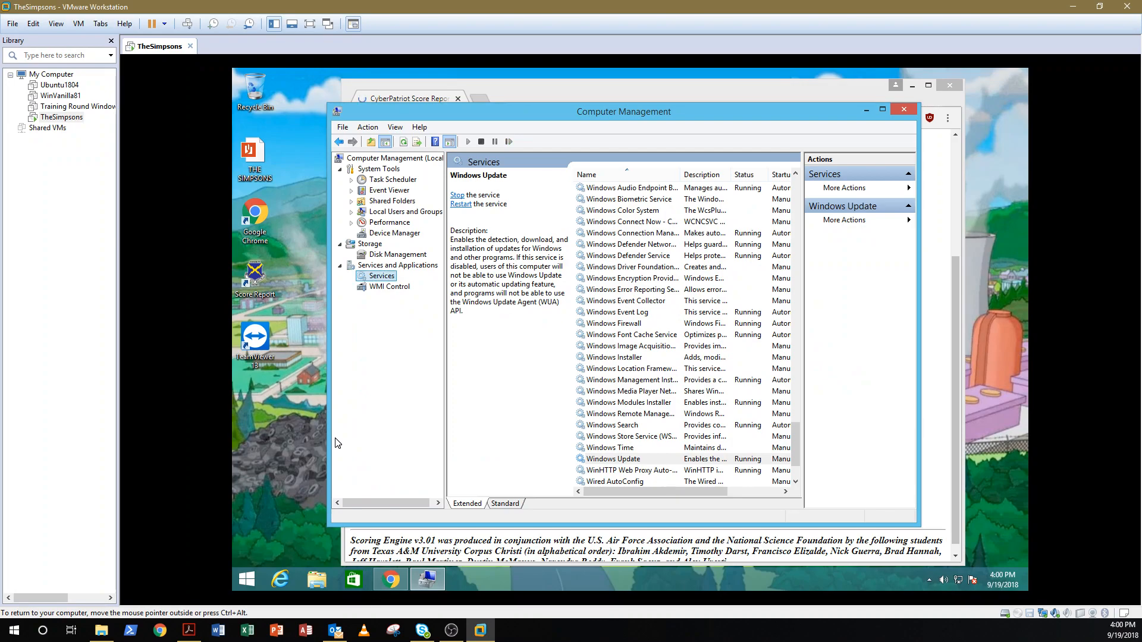
{"action": "left_click", "coordinate": [904, 111]}
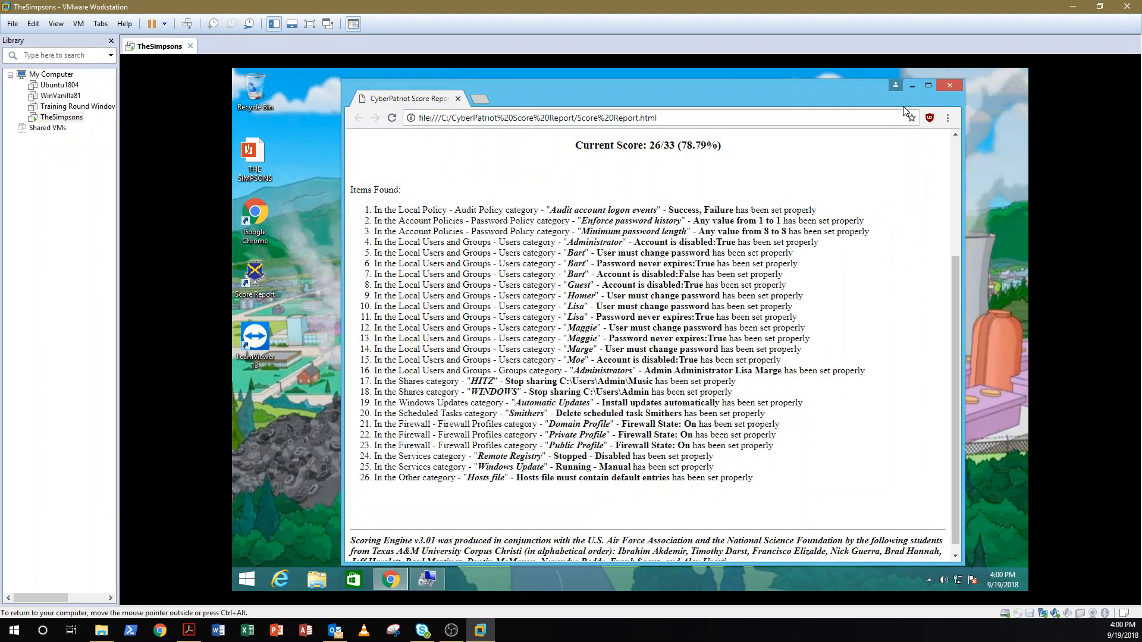
{"action": "left_click", "coordinate": [321, 283]}
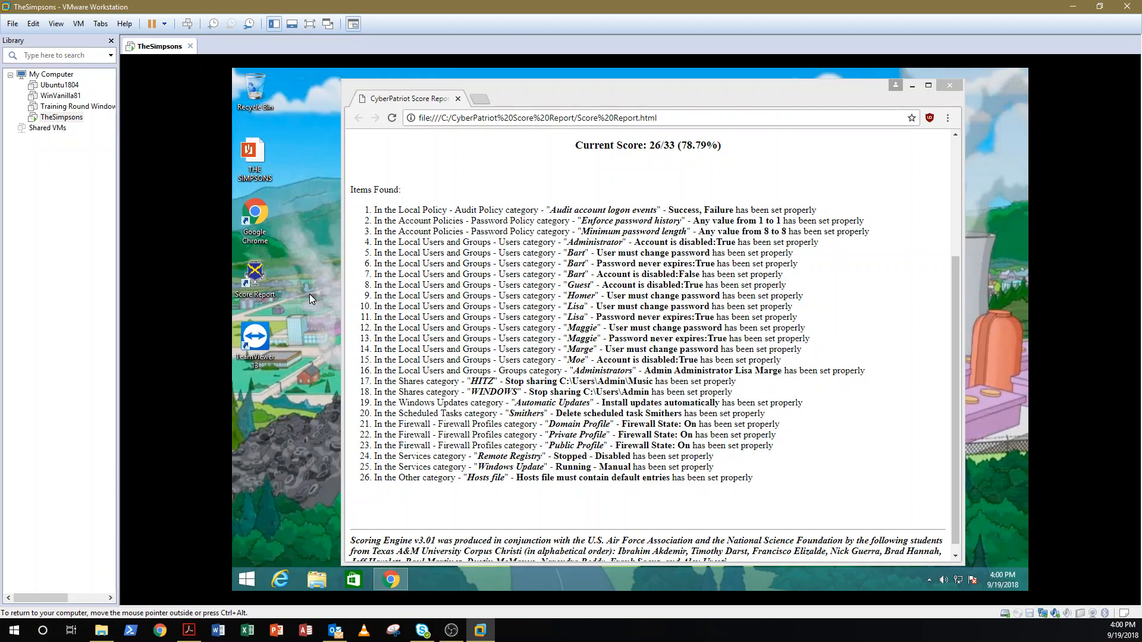
{"action": "key", "text": "ctrl+alt"}
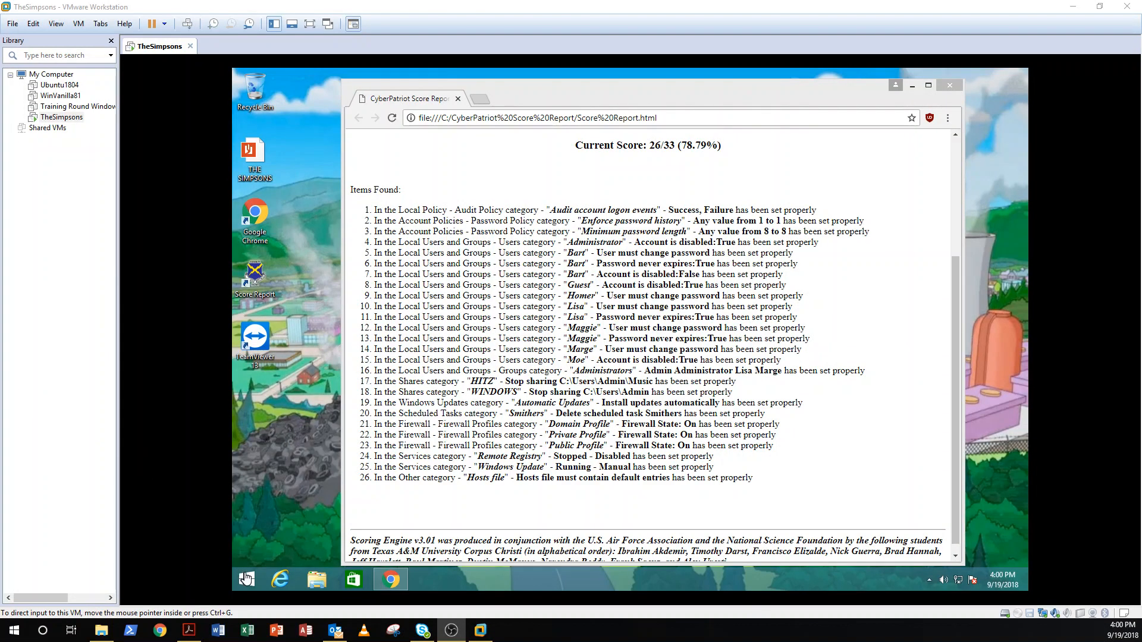
Uninstall TeamViewer 13 through the Control Panel's installed programs list, choosing to remove its settings as well
{"action": "left_click", "coordinate": [246, 577]}
{"action": "right_click", "coordinate": [246, 577]}
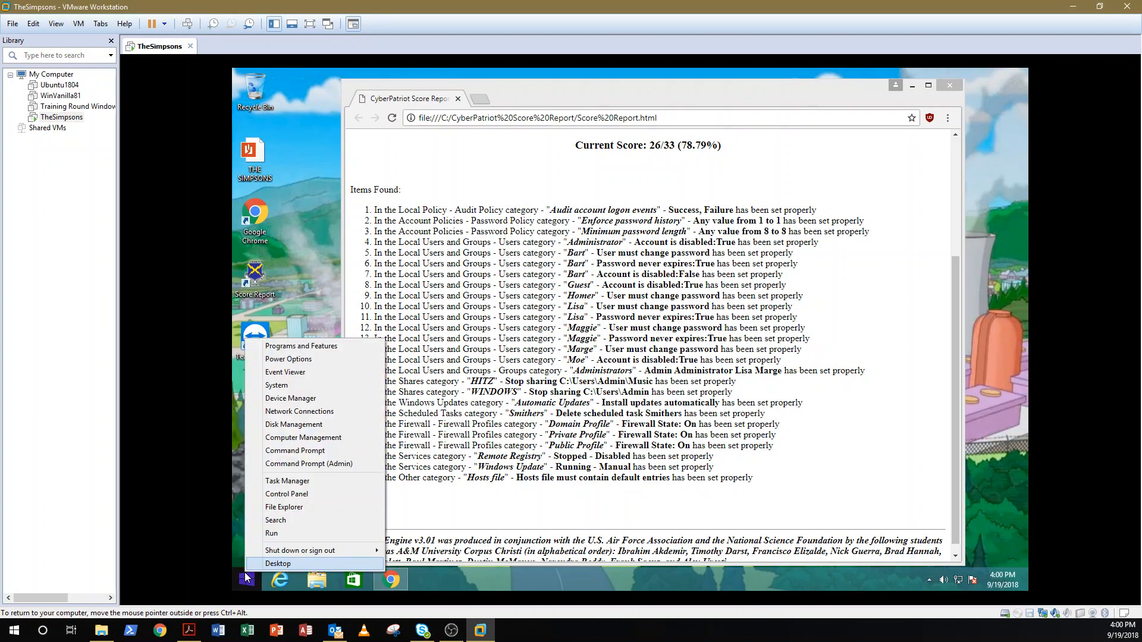
{"action": "left_click", "coordinate": [271, 494]}
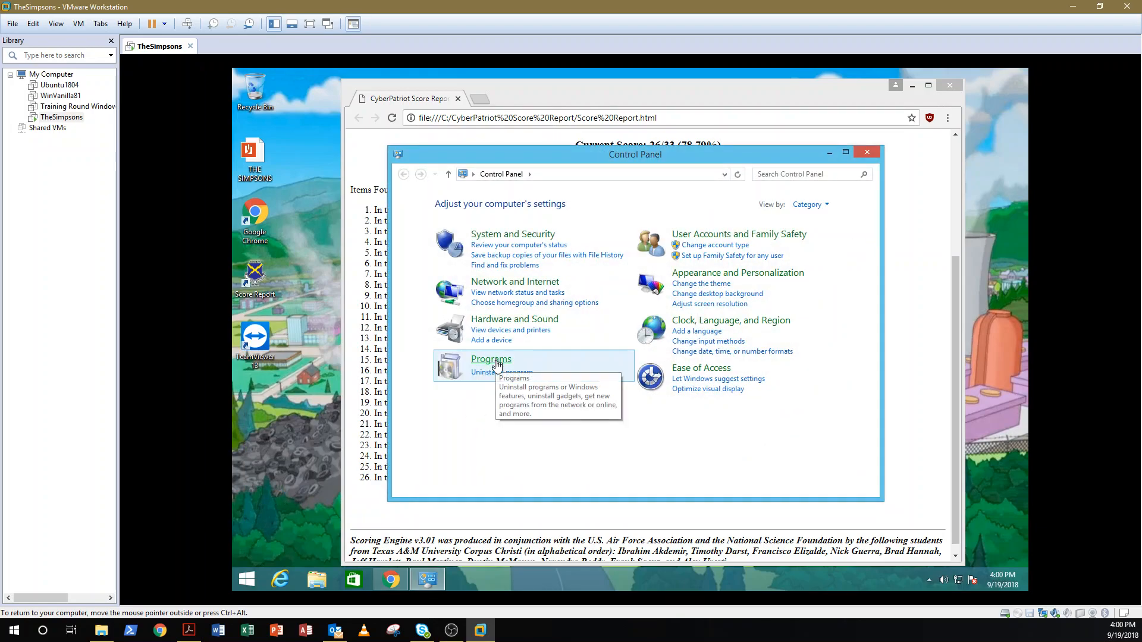
{"action": "left_click", "coordinate": [496, 372]}
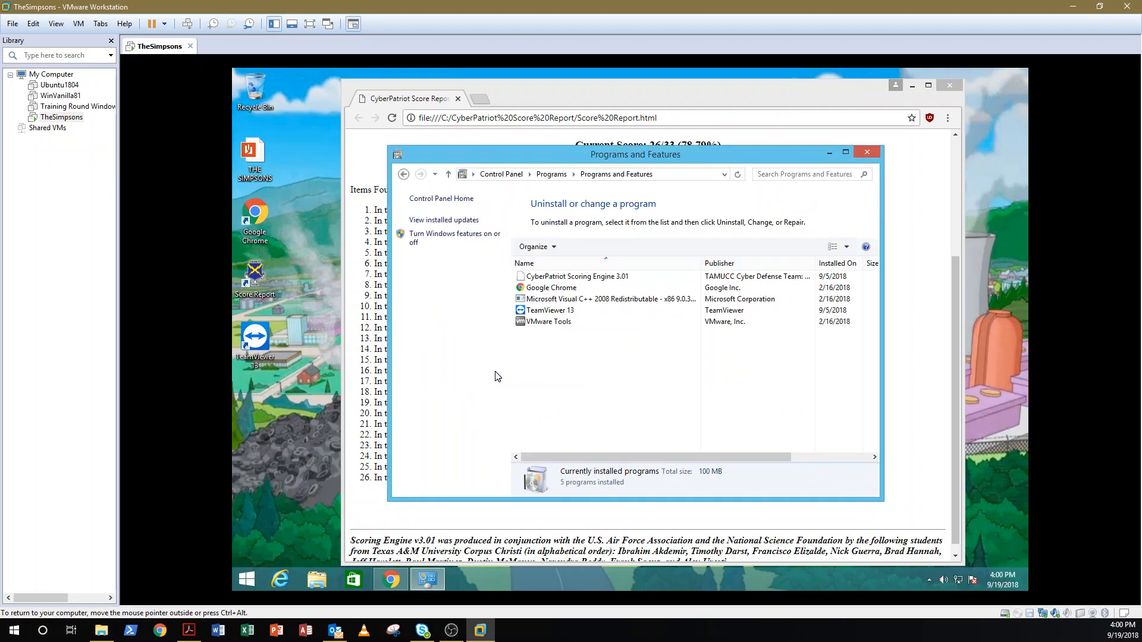
{"action": "left_click", "coordinate": [547, 311]}
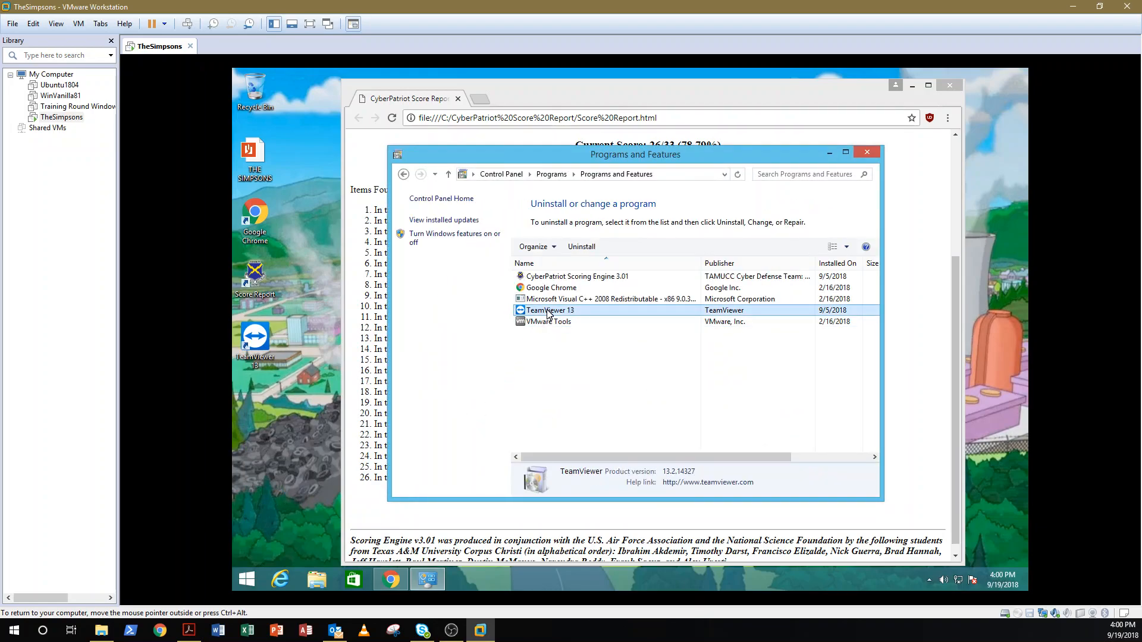
{"action": "left_click", "coordinate": [578, 248]}
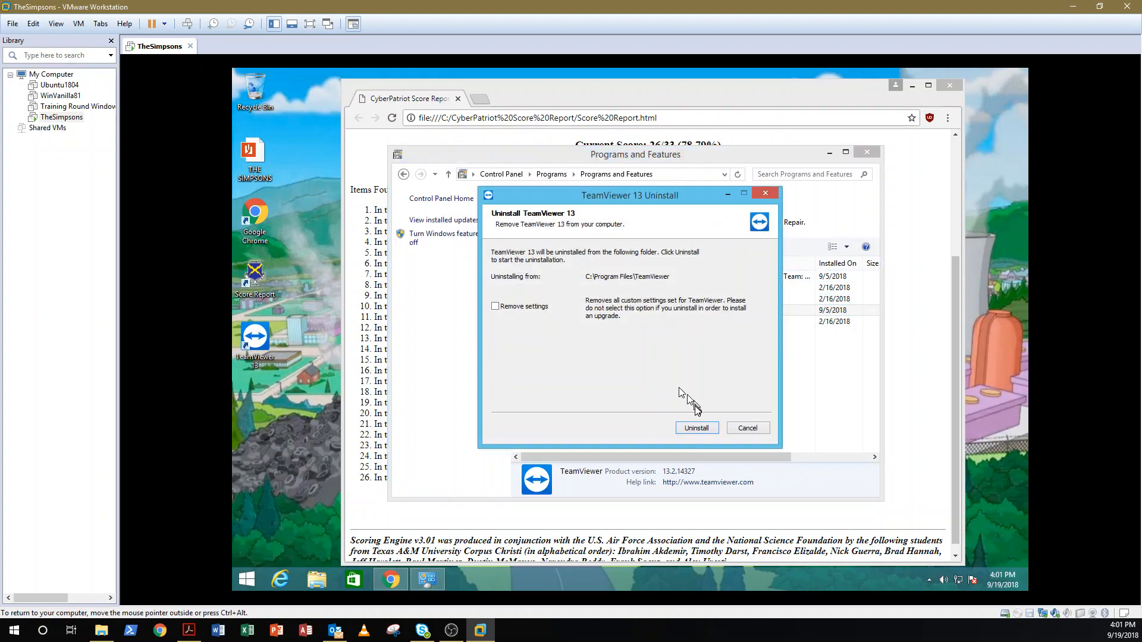
{"action": "left_click", "coordinate": [517, 306]}
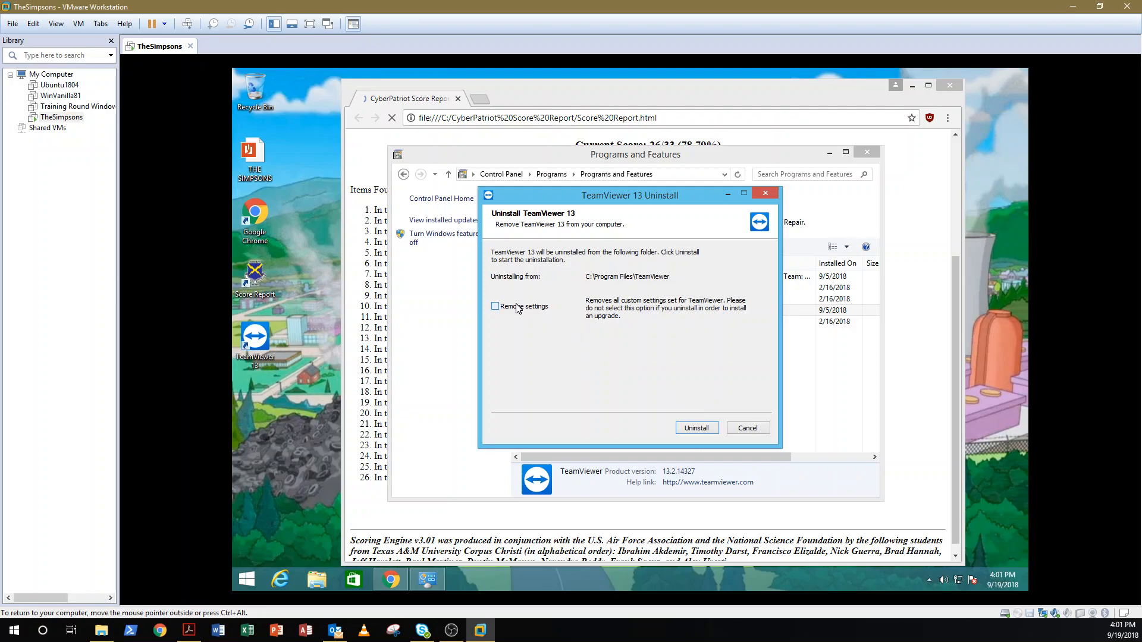
{"action": "left_click", "coordinate": [697, 428]}
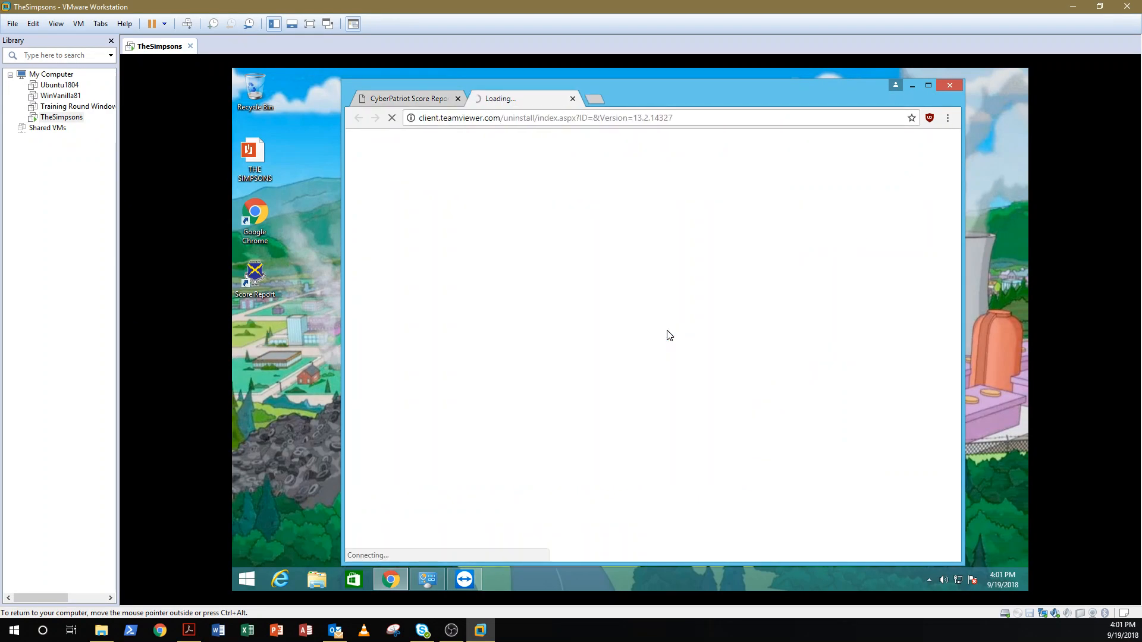
Close the TeamViewer uninstall web page and the finished TeamViewer 13 uninstaller
{"action": "left_click", "coordinate": [572, 99]}
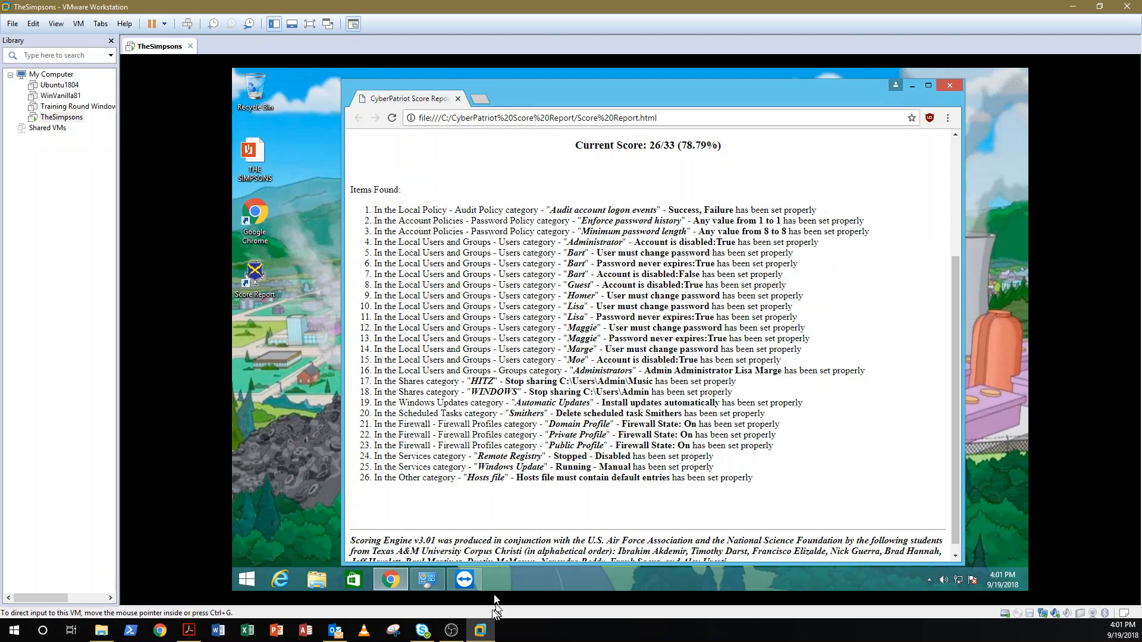
{"action": "left_click", "coordinate": [464, 580]}
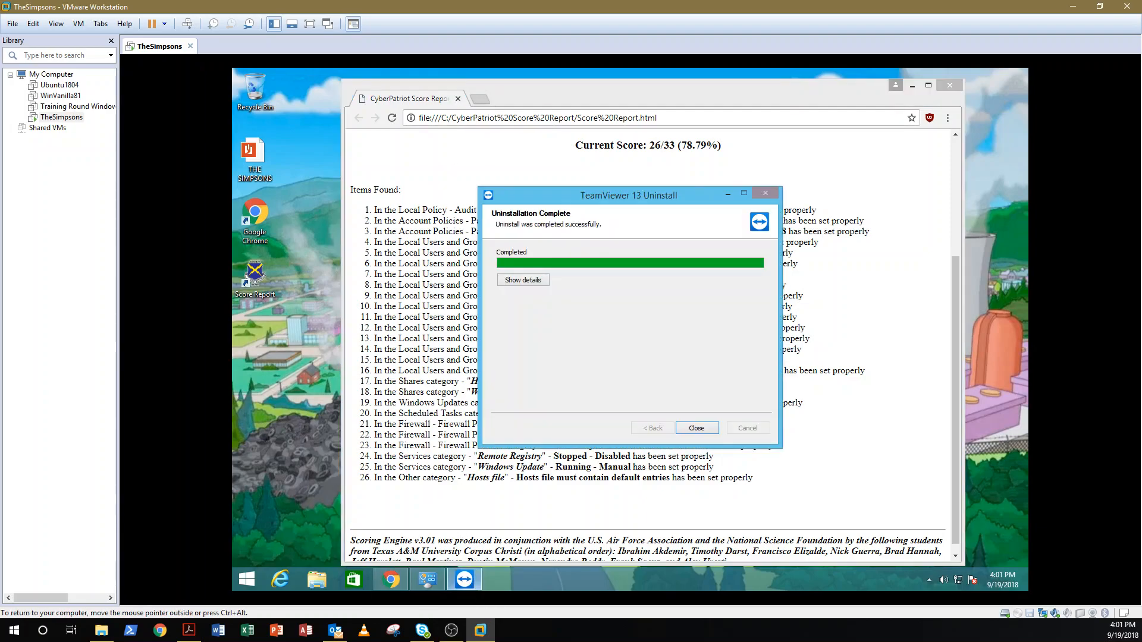
{"action": "left_click", "coordinate": [696, 429]}
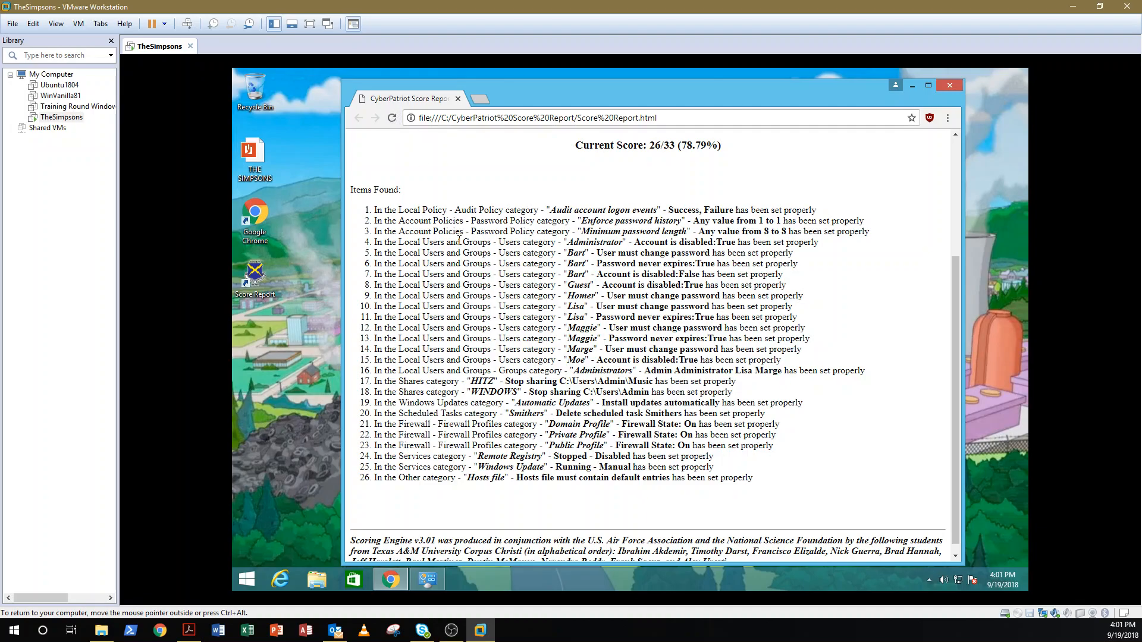
Delete the TeamViewer_Setup file from the Downloads folder and permanently empty the Recycle Bin
{"action": "left_click", "coordinate": [308, 579]}
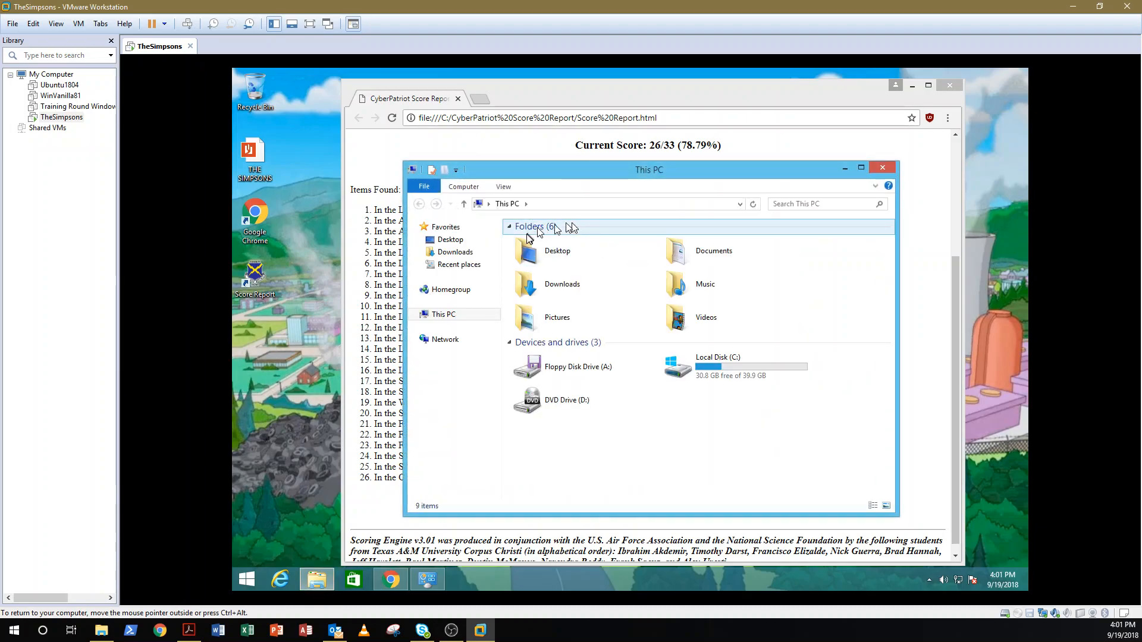
{"action": "double_click", "coordinate": [578, 280]}
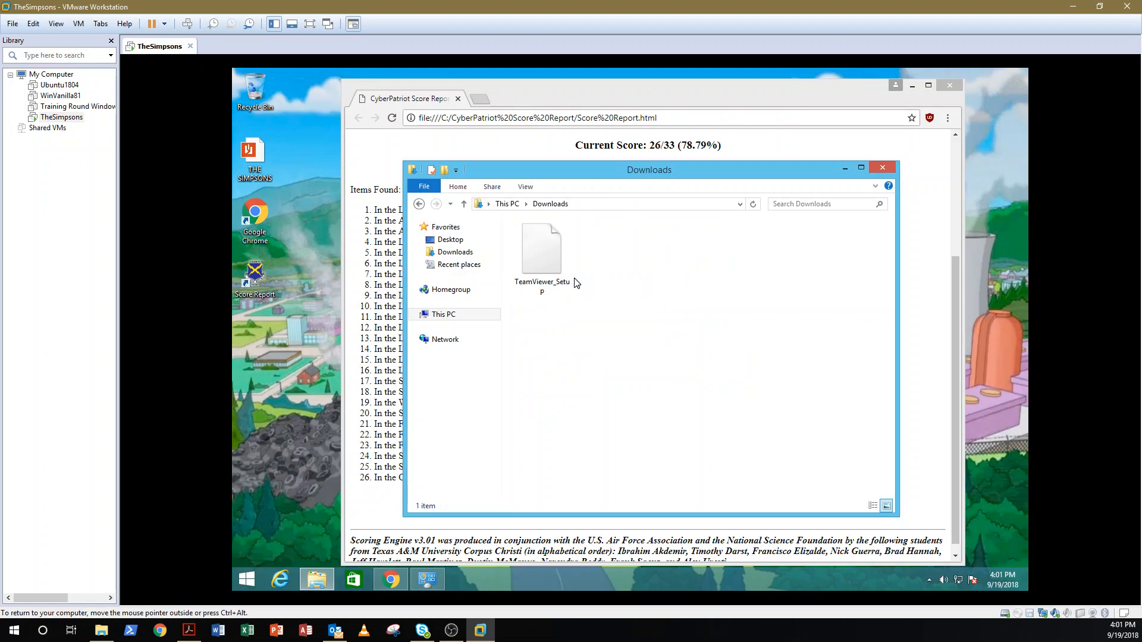
{"action": "left_click", "coordinate": [545, 268]}
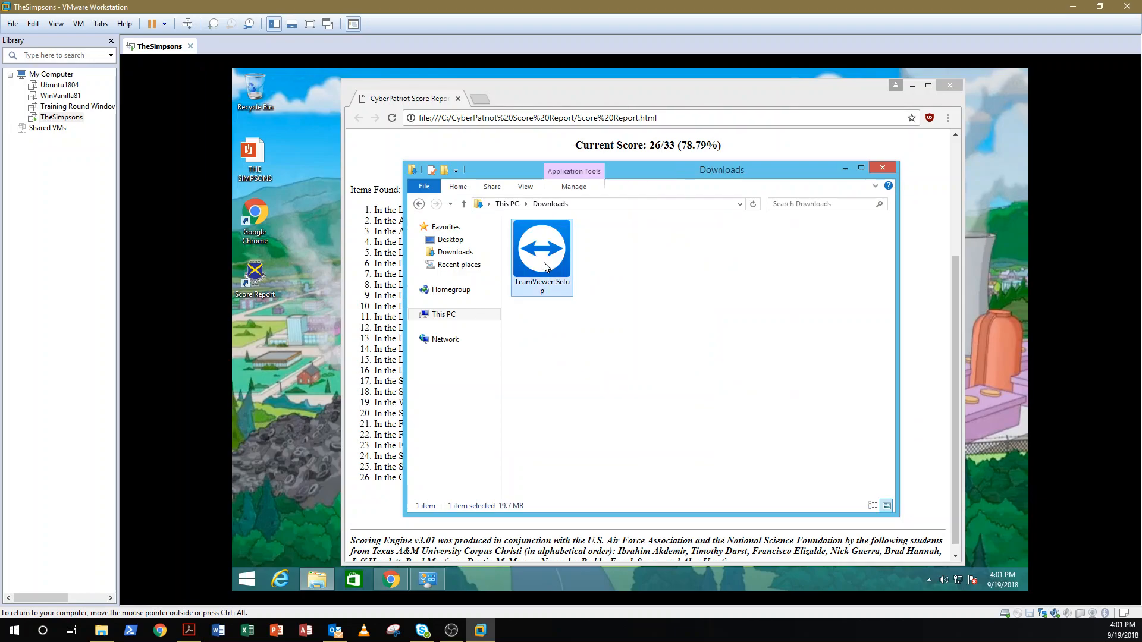
{"action": "key", "text": "Delete"}
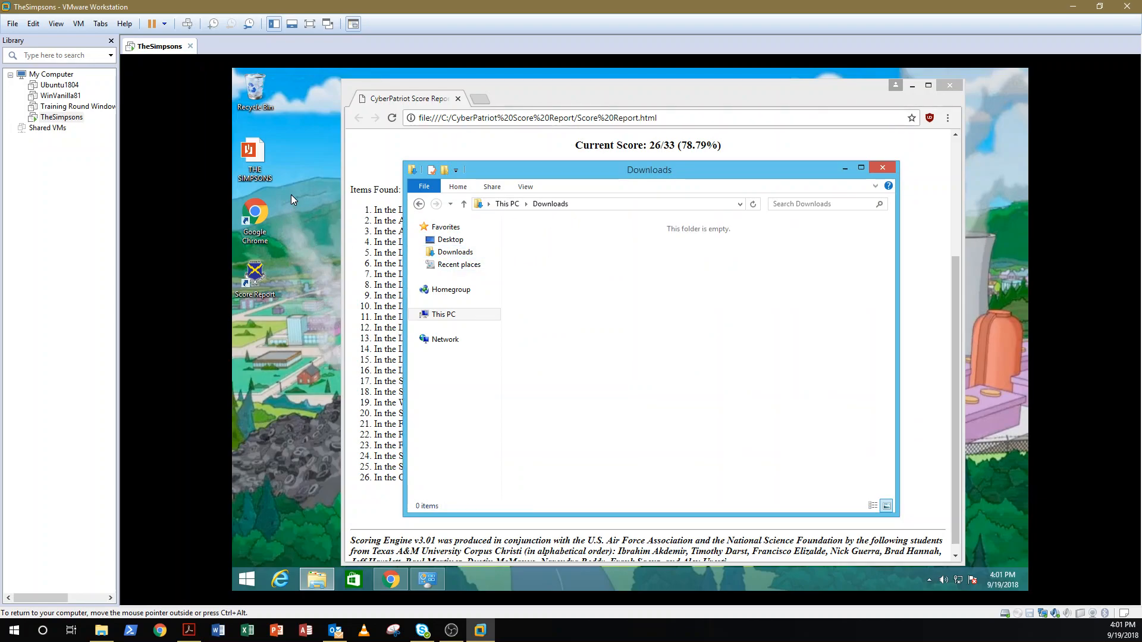
{"action": "right_click", "coordinate": [258, 94]}
{"action": "left_click", "coordinate": [285, 114]}
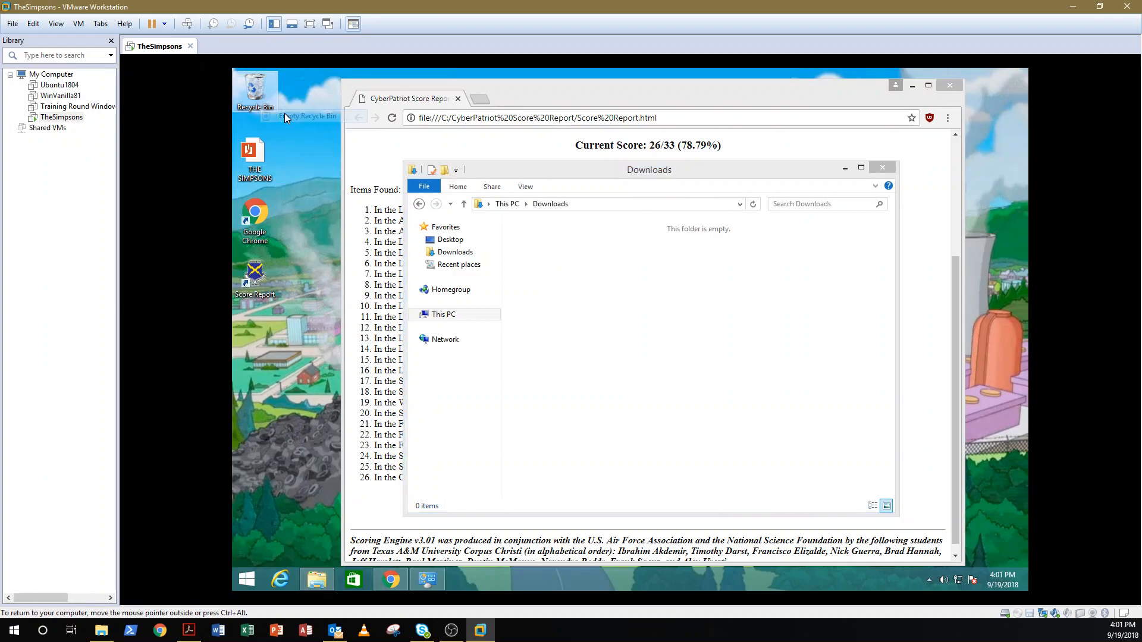
{"action": "left_click", "coordinate": [678, 373]}
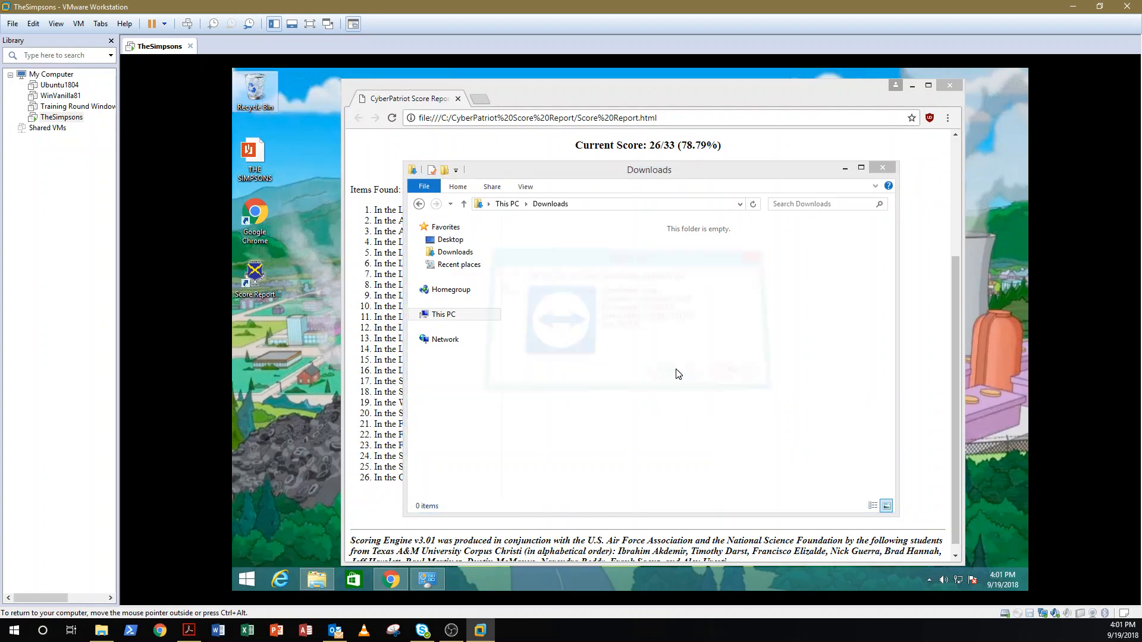
Expand File Explorer's ribbon and turn on the display of hidden items
{"action": "left_click", "coordinate": [874, 186]}
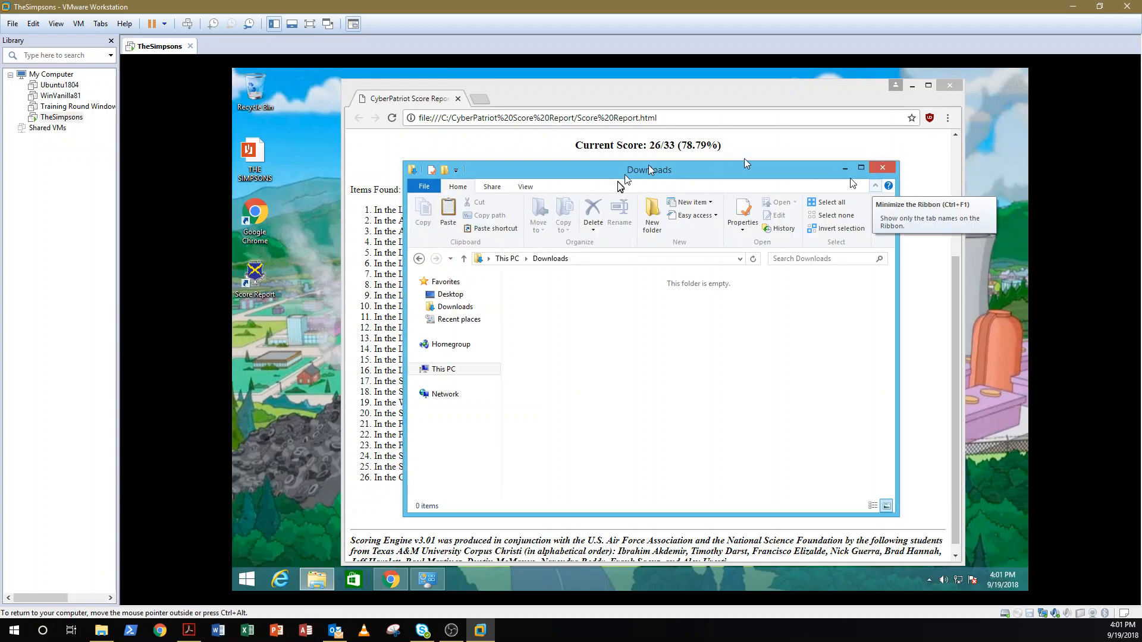
{"action": "left_click", "coordinate": [526, 189]}
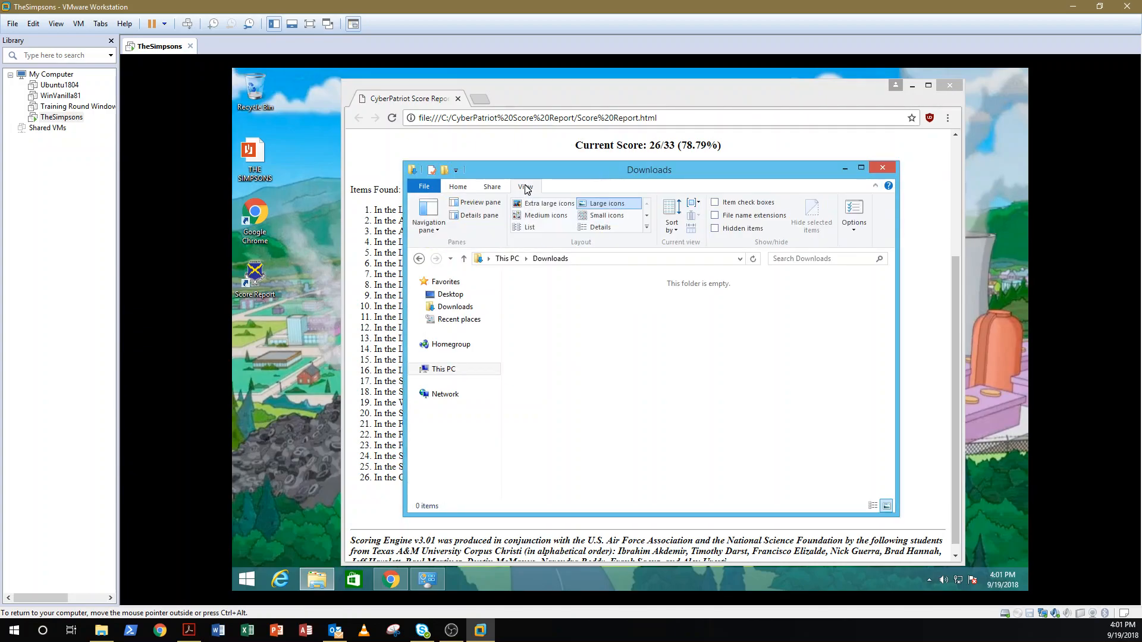
{"action": "left_click", "coordinate": [715, 230]}
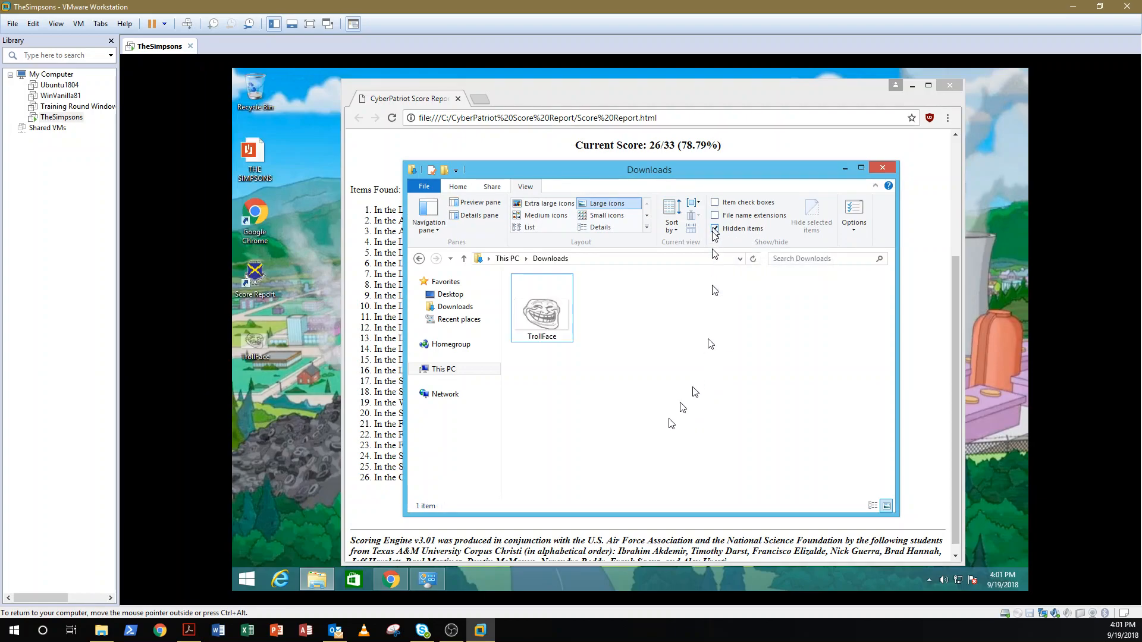
Delete the hidden TrollFace image from the Downloads folder and its copy from the desktop
{"action": "left_click", "coordinate": [555, 331]}
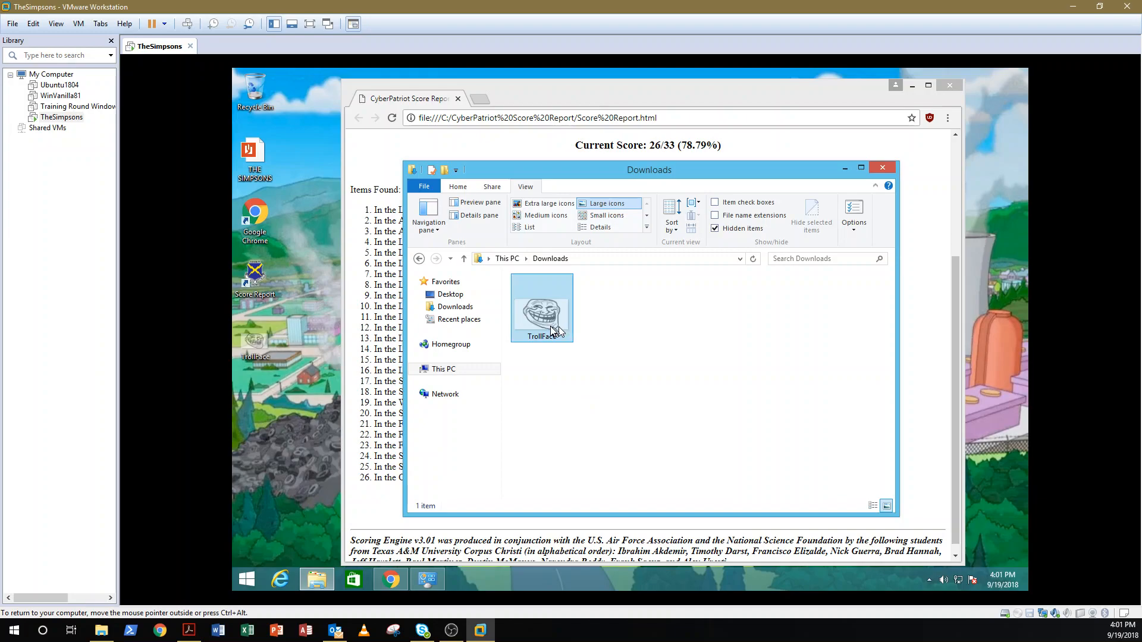
{"action": "right_click", "coordinate": [551, 327]}
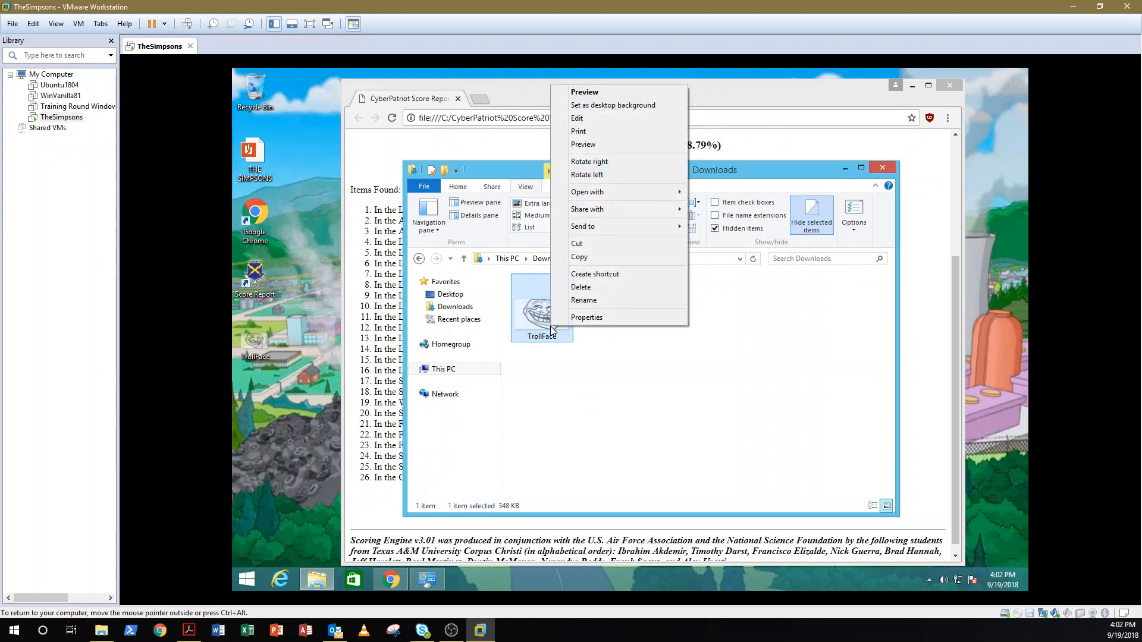
{"action": "left_click", "coordinate": [580, 288]}
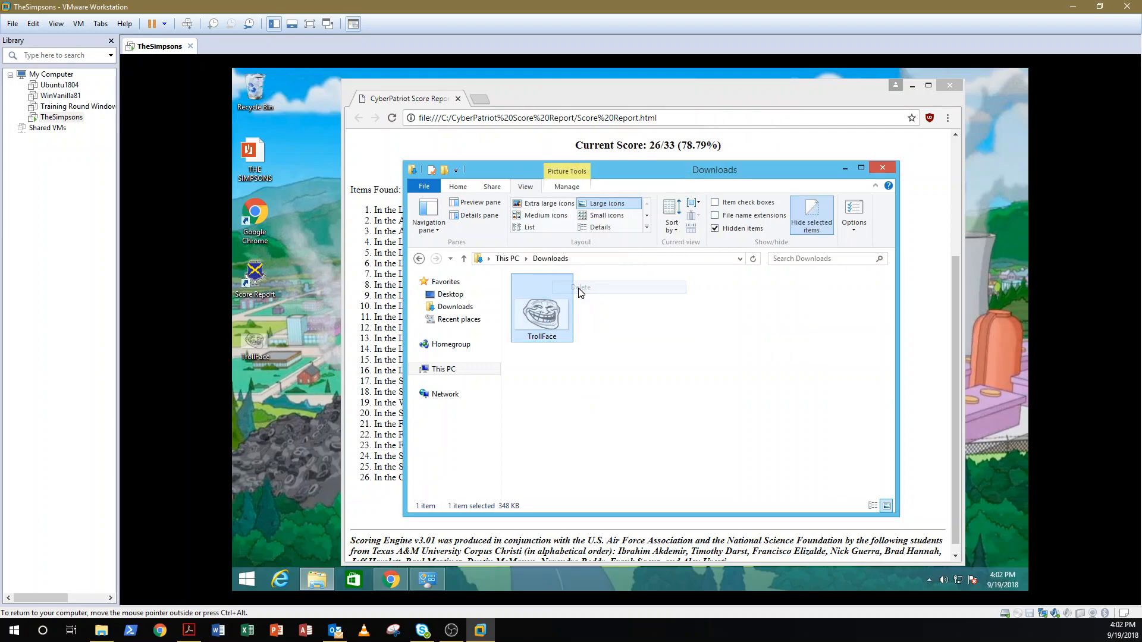
{"action": "right_click", "coordinate": [253, 342]}
{"action": "left_click", "coordinate": [290, 304]}
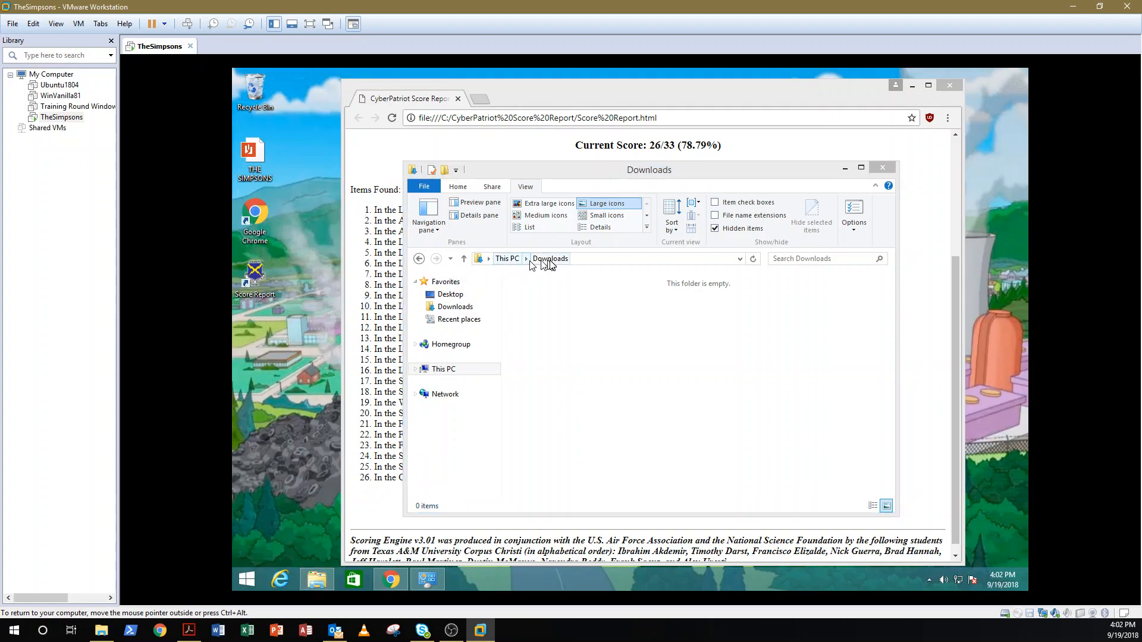
Go to the Documents folder under This PC and delete the hidden TrollFace image there
{"action": "left_click", "coordinate": [507, 258]}
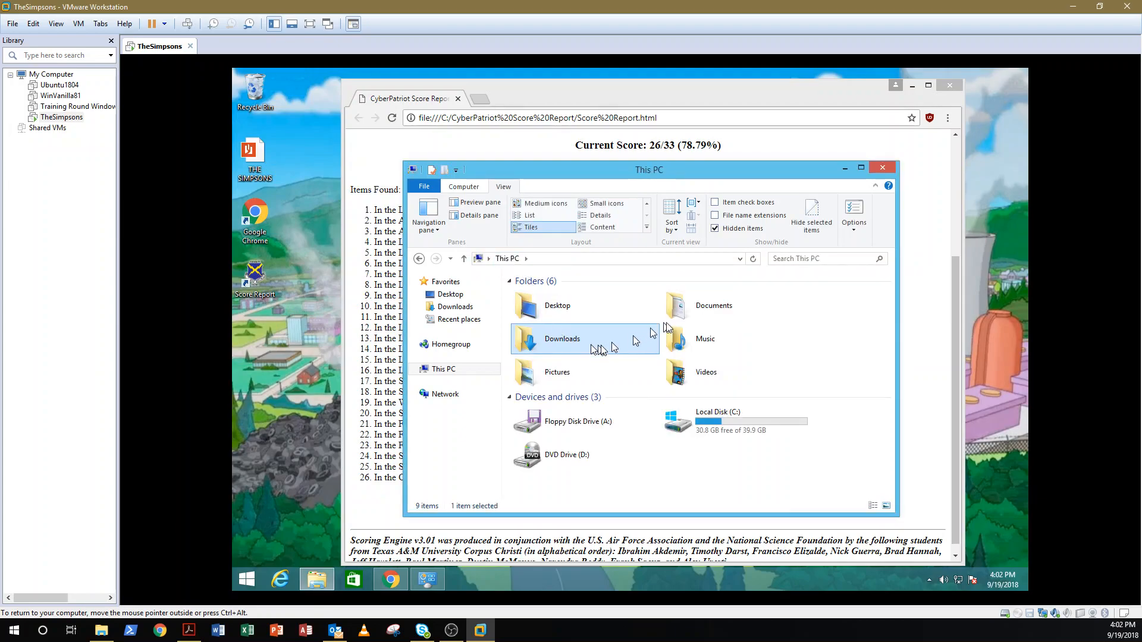
{"action": "double_click", "coordinate": [678, 309]}
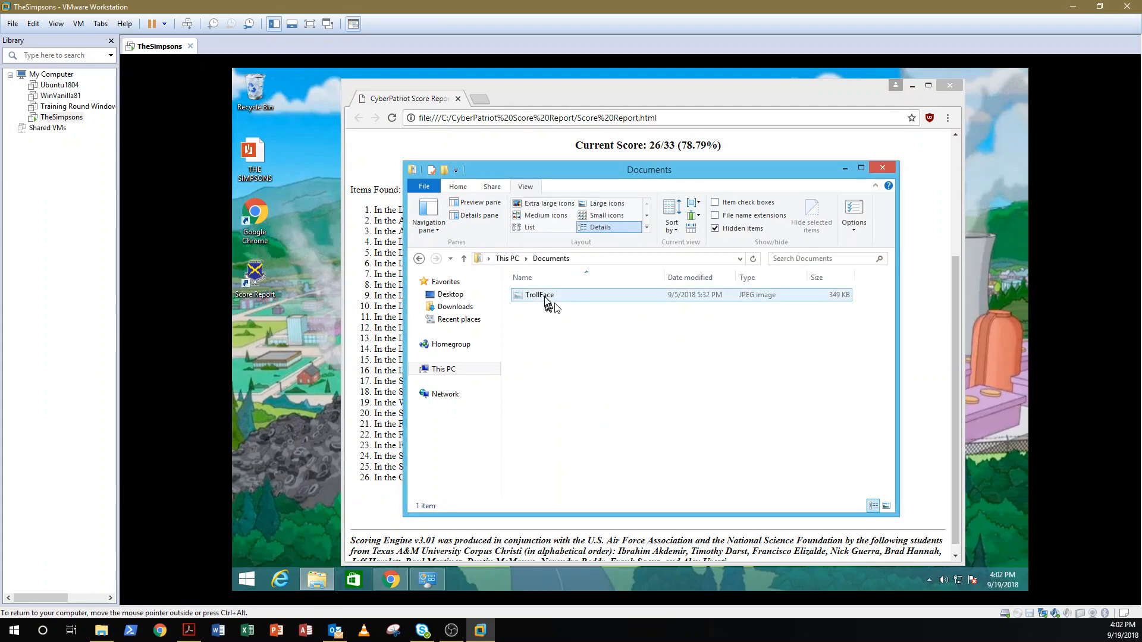
{"action": "right_click", "coordinate": [544, 295]}
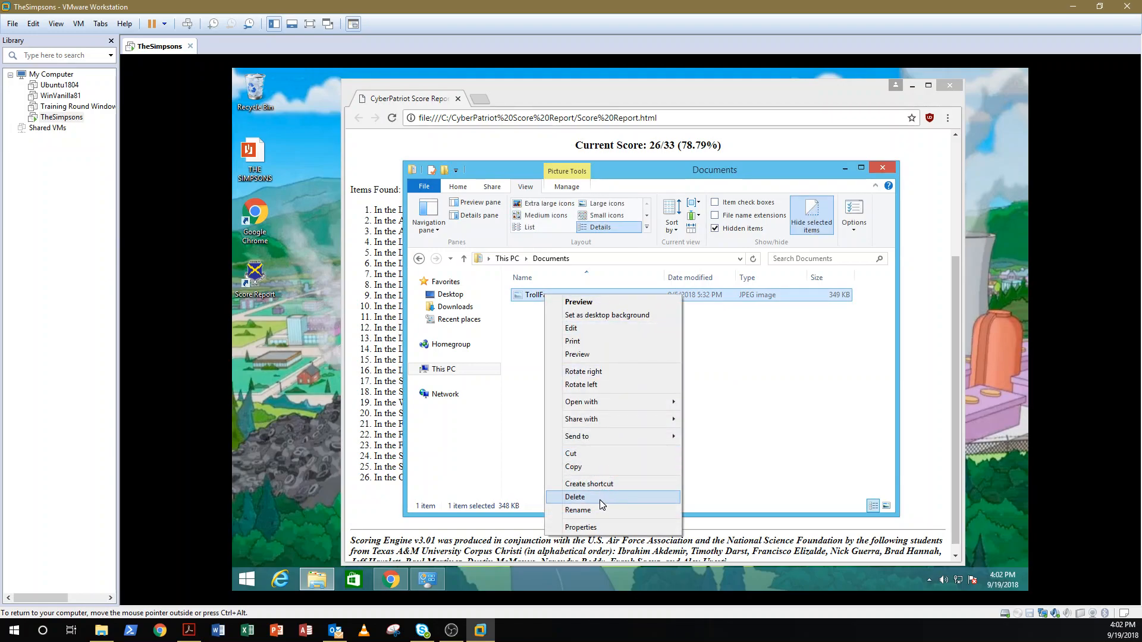
{"action": "left_click", "coordinate": [598, 497]}
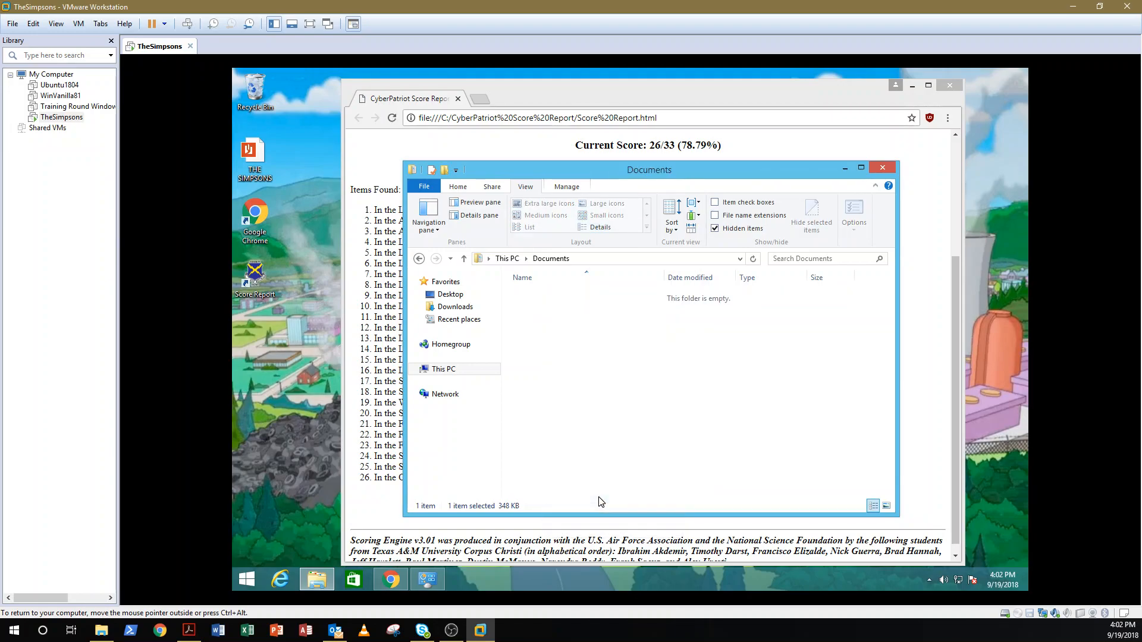
Turn off the display of hidden items and permanently empty the Recycle Bin
{"action": "left_click", "coordinate": [715, 229]}
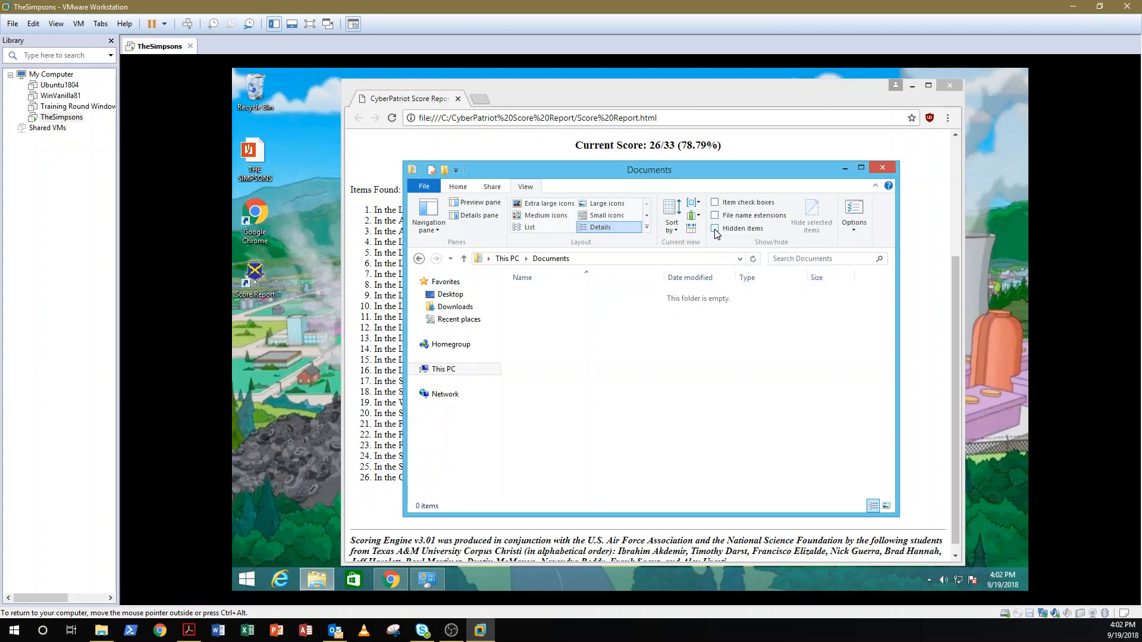
{"action": "right_click", "coordinate": [256, 95]}
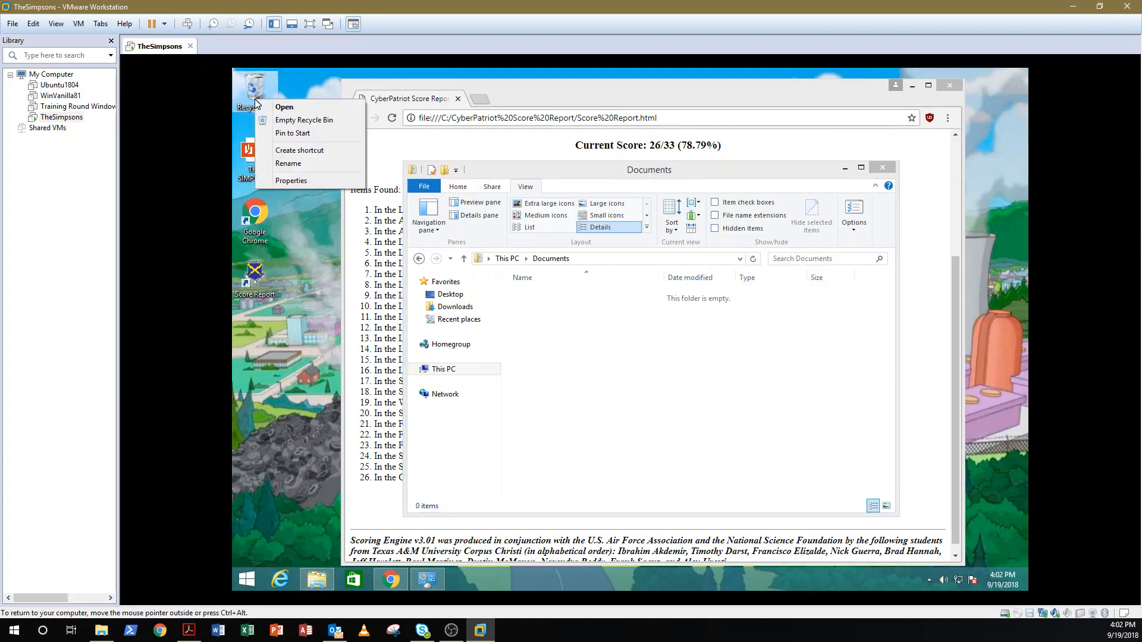
{"action": "left_click", "coordinate": [277, 121]}
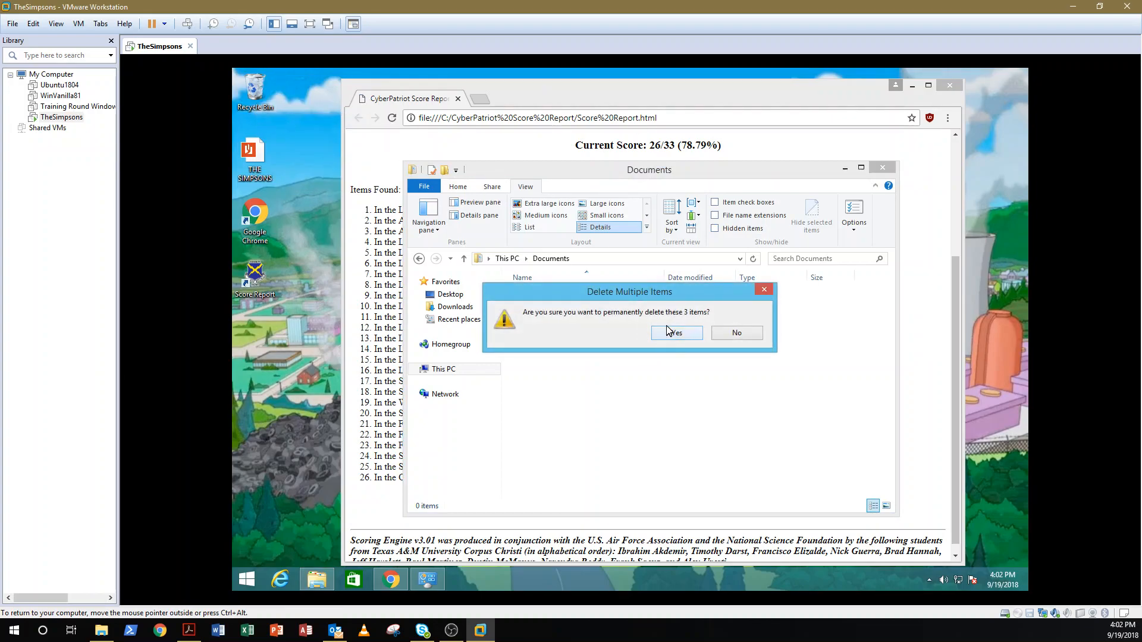
{"action": "left_click", "coordinate": [675, 333]}
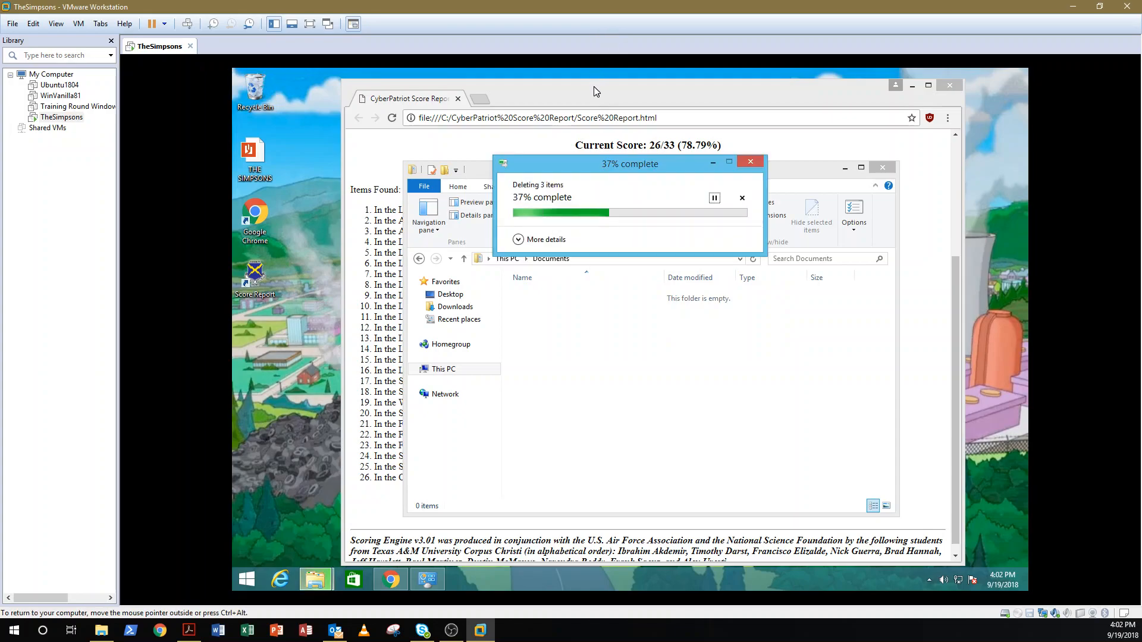
Bring the CyberPatriot score report to the front and reload it to check the current score
{"action": "left_click", "coordinate": [594, 87]}
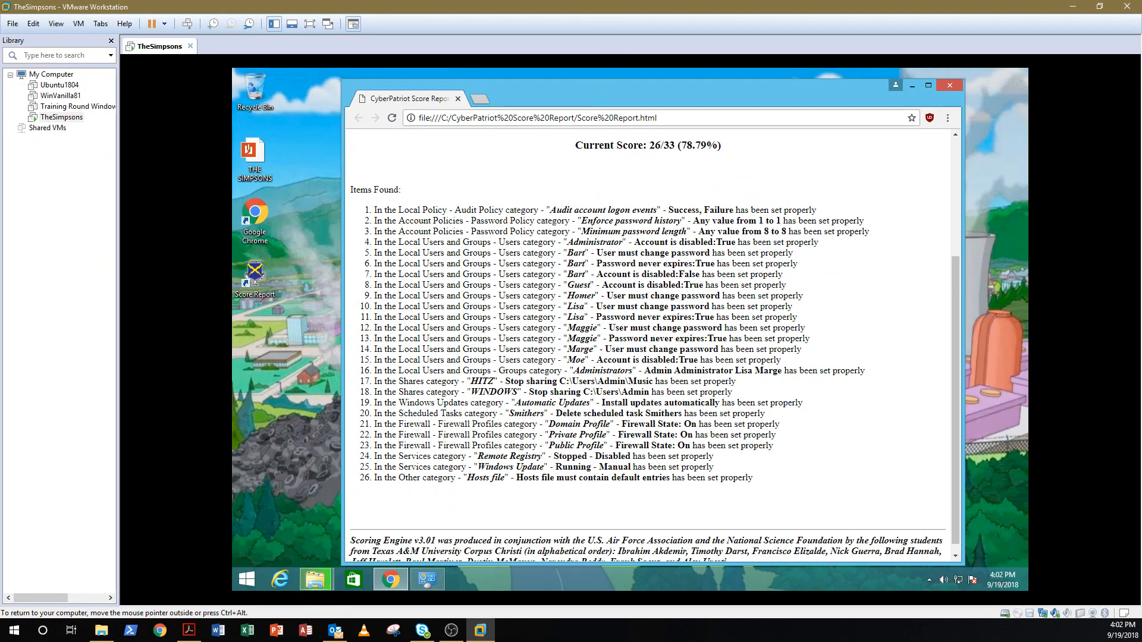
{"action": "left_click", "coordinate": [392, 119]}
{"action": "left_click", "coordinate": [288, 294]}
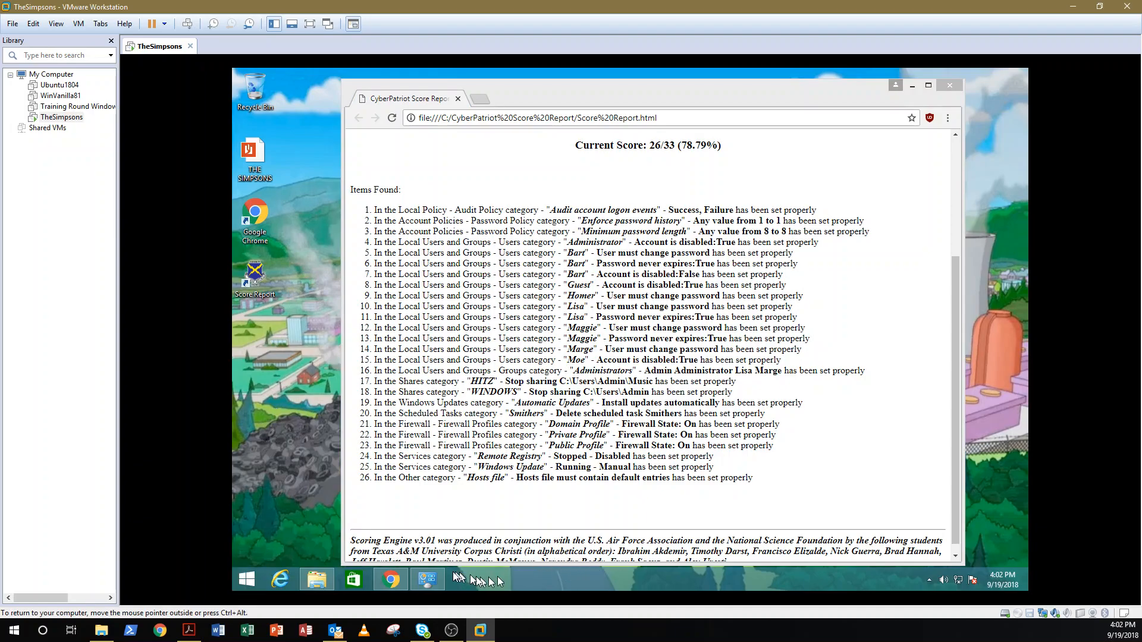
Turn off the Telnet Server Windows feature from Programs and Features, checking the Internet Information Services sub-features on the way
{"action": "left_click", "coordinate": [427, 579]}
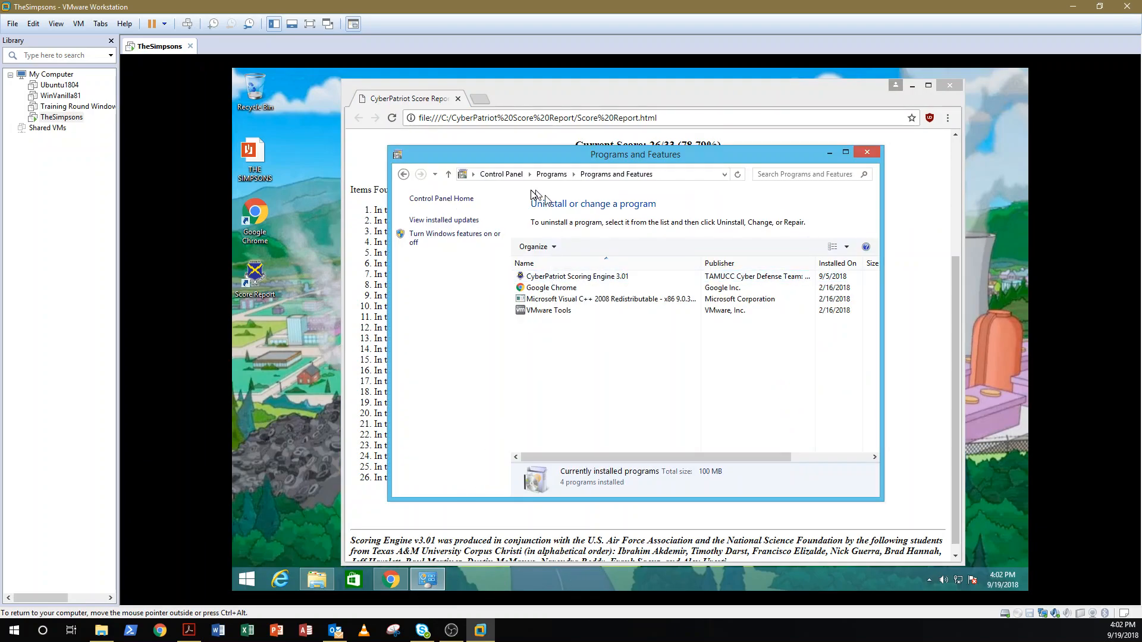
{"action": "left_click", "coordinate": [456, 237]}
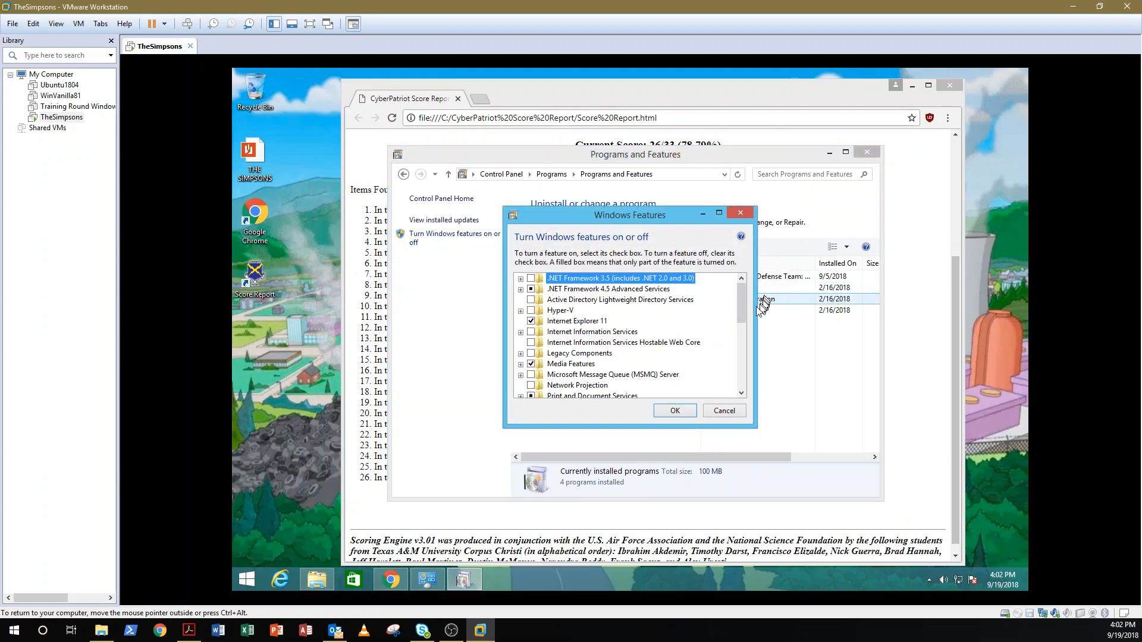
{"action": "left_click_drag", "start_coordinate": [739, 312], "coordinate": [738, 317]}
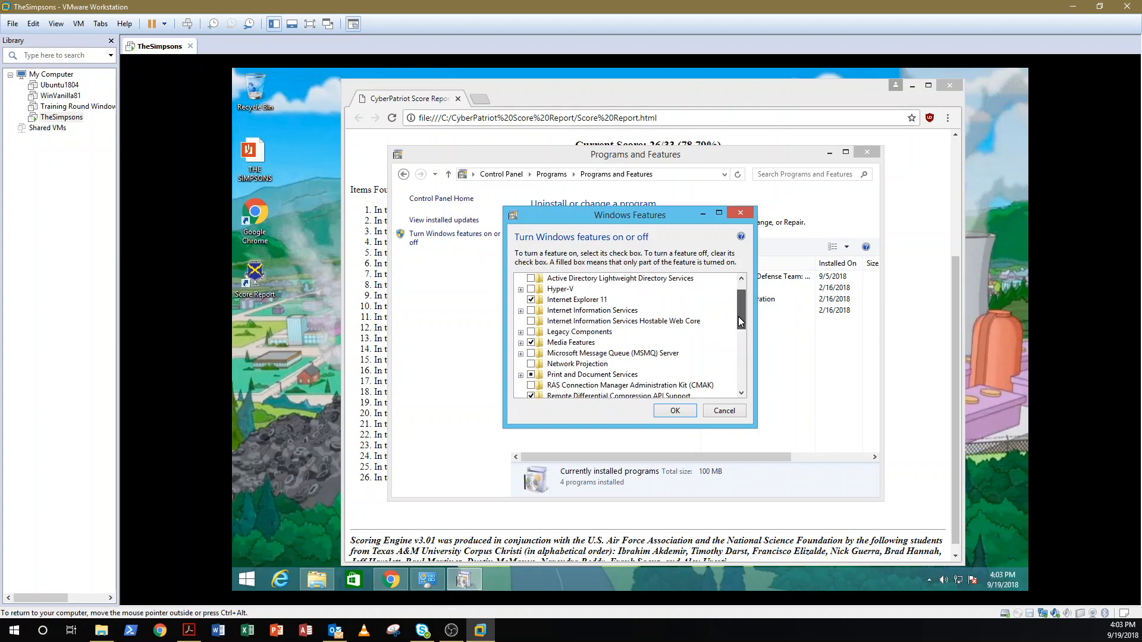
{"action": "left_click", "coordinate": [520, 311]}
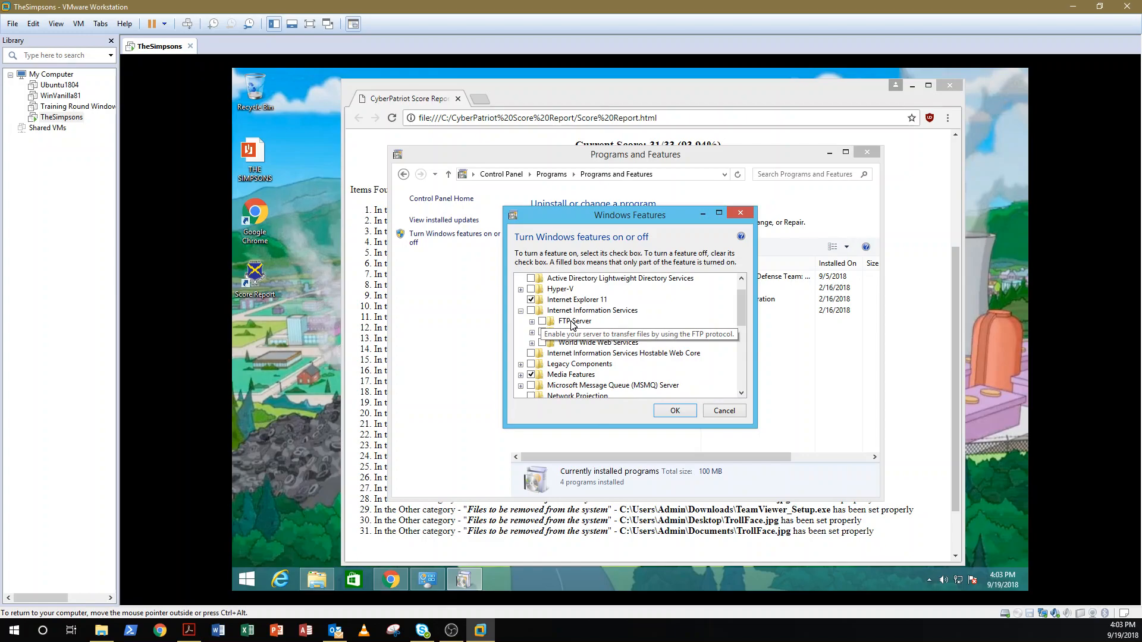
{"action": "left_click_drag", "start_coordinate": [743, 316], "coordinate": [747, 358]}
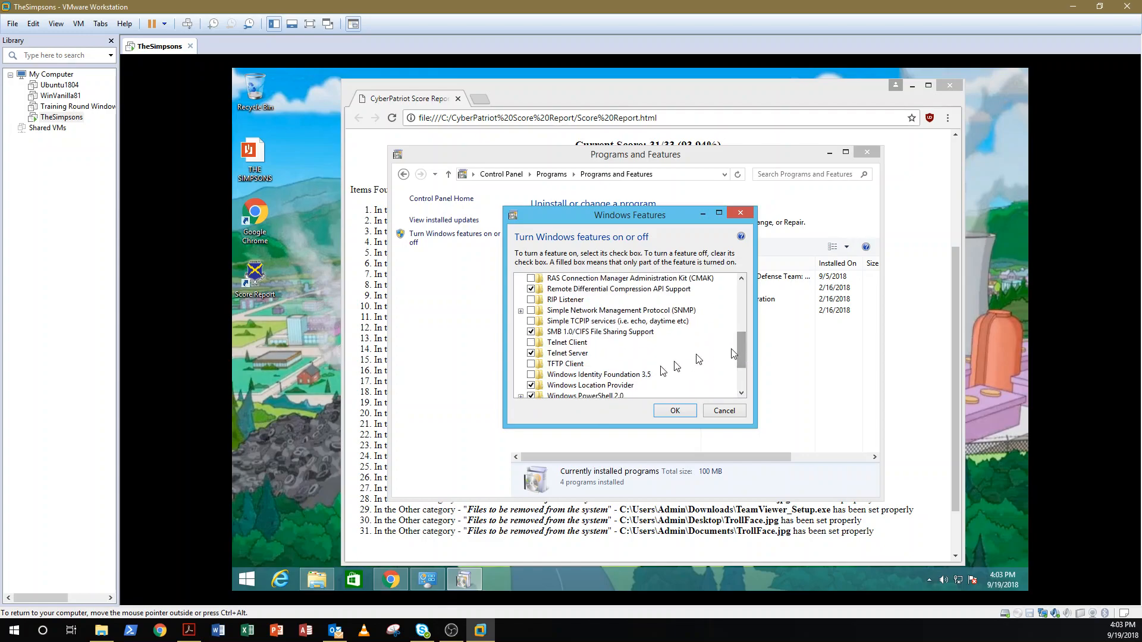
{"action": "left_click", "coordinate": [531, 353]}
{"action": "left_click", "coordinate": [675, 411]}
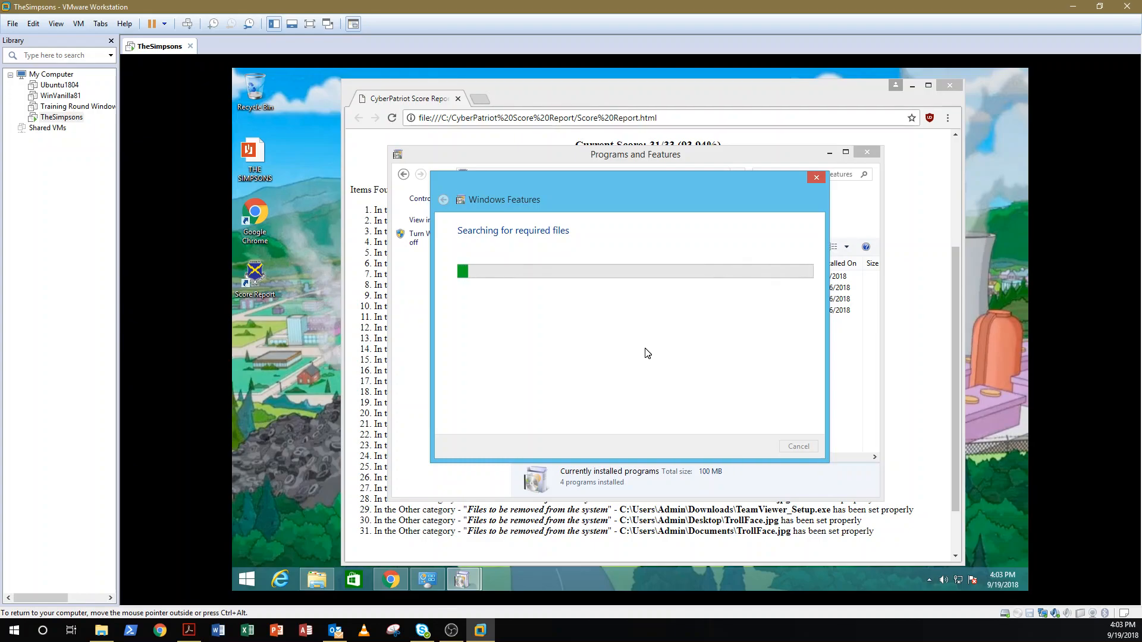
{"action": "key", "text": "ctrl+alt"}
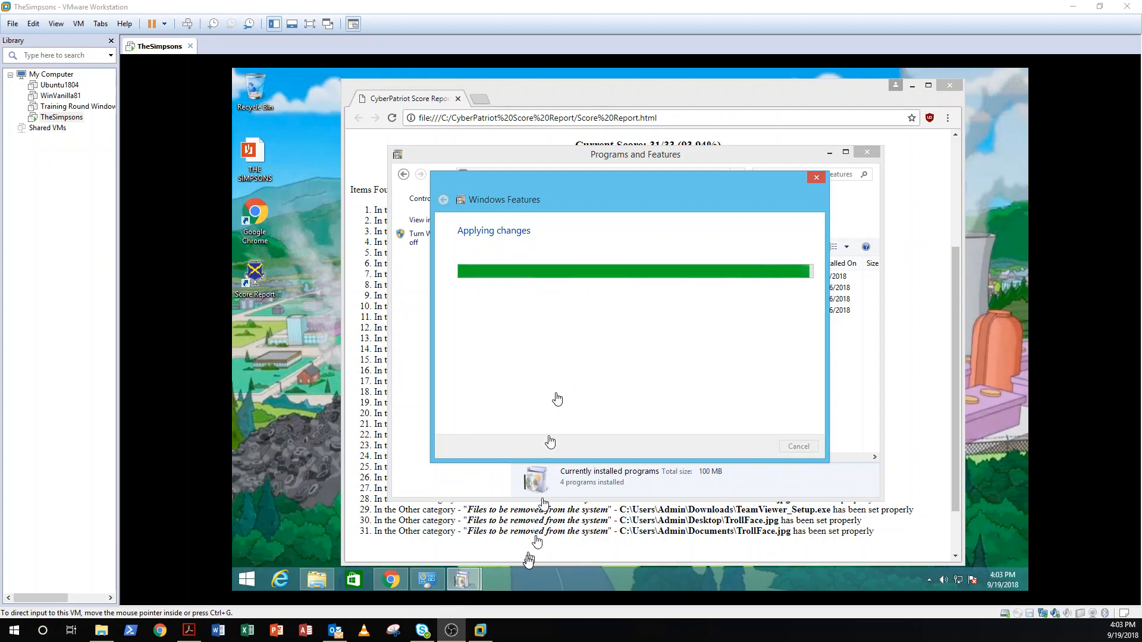
Search Control Panel for "remote", open the remote access settings, disallow remote connections and disable Remote Assistance connections
{"action": "left_click", "coordinate": [435, 579]}
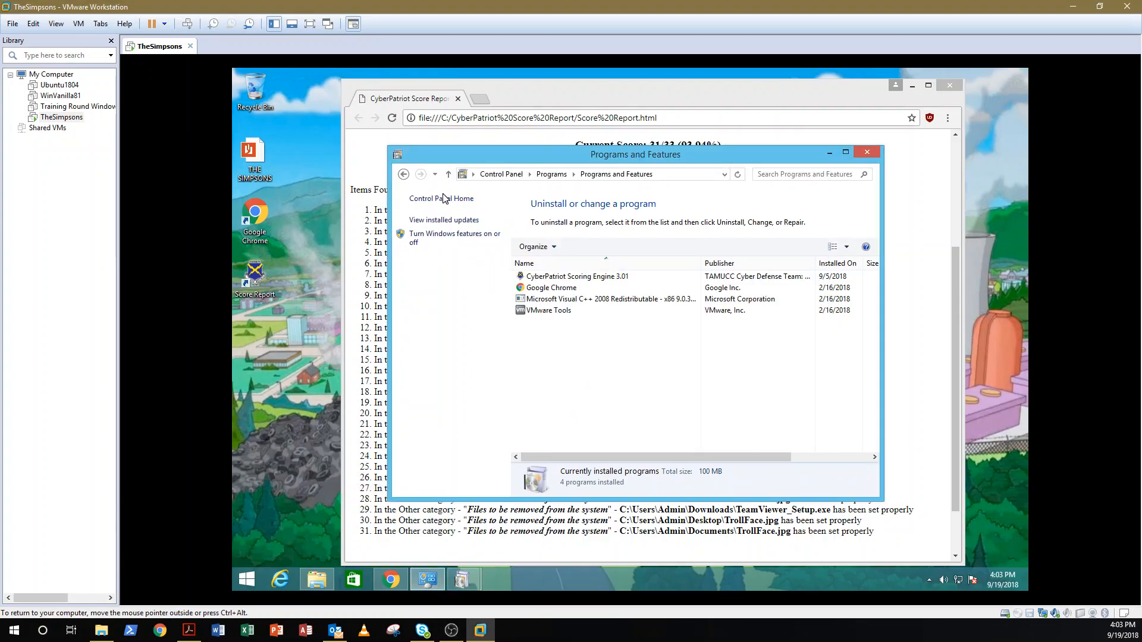
{"action": "left_click", "coordinate": [444, 198]}
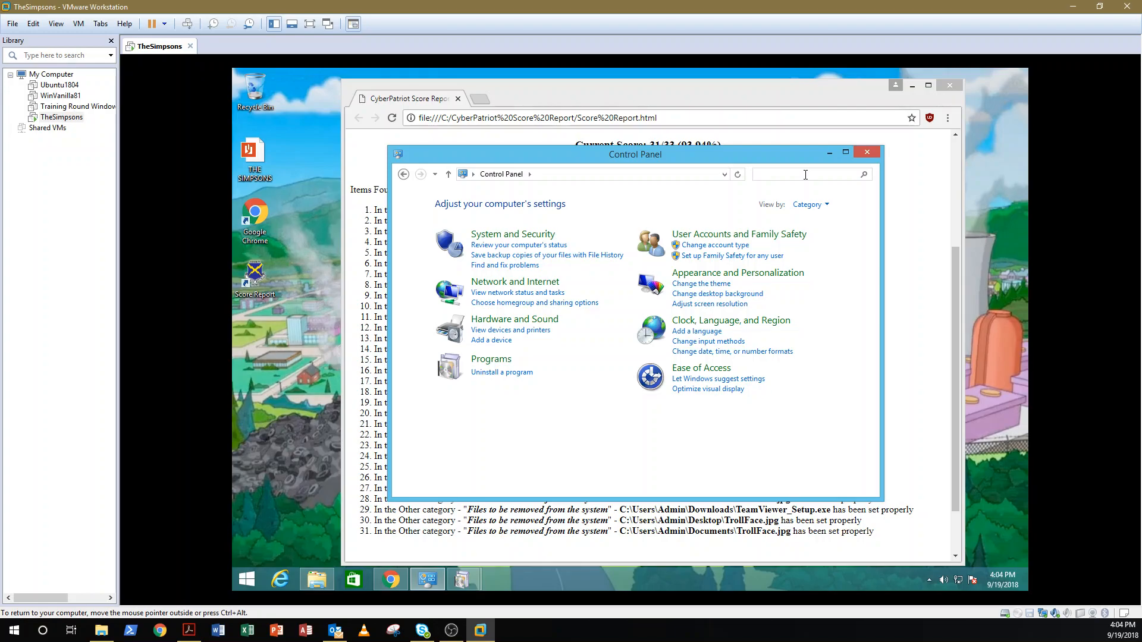
{"action": "type", "text": "remote"}
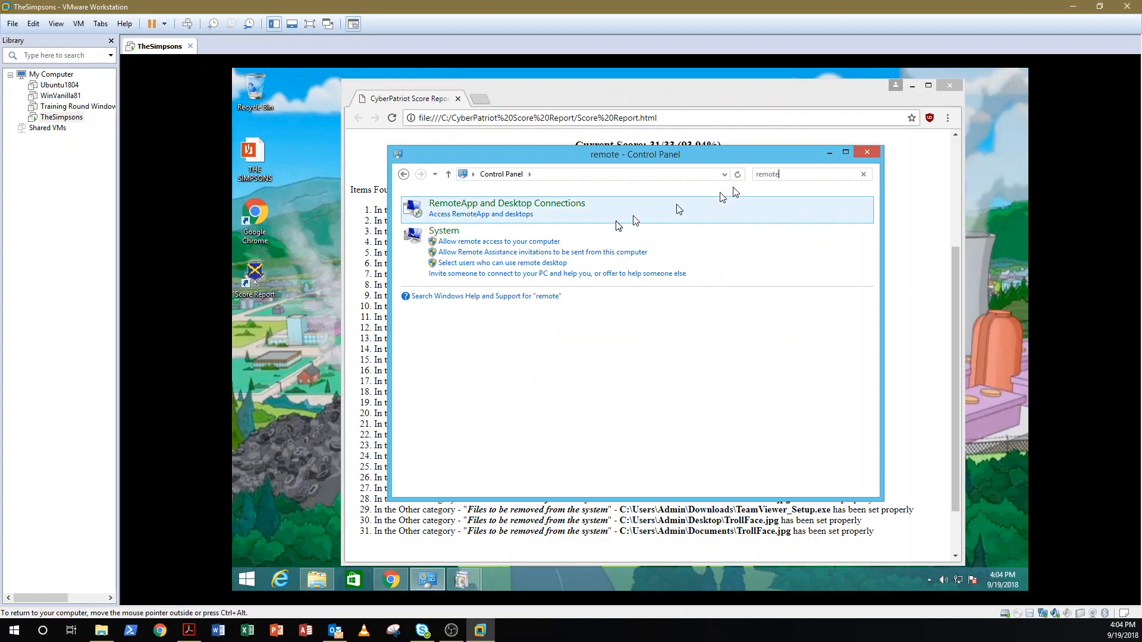
{"action": "left_click", "coordinate": [493, 243]}
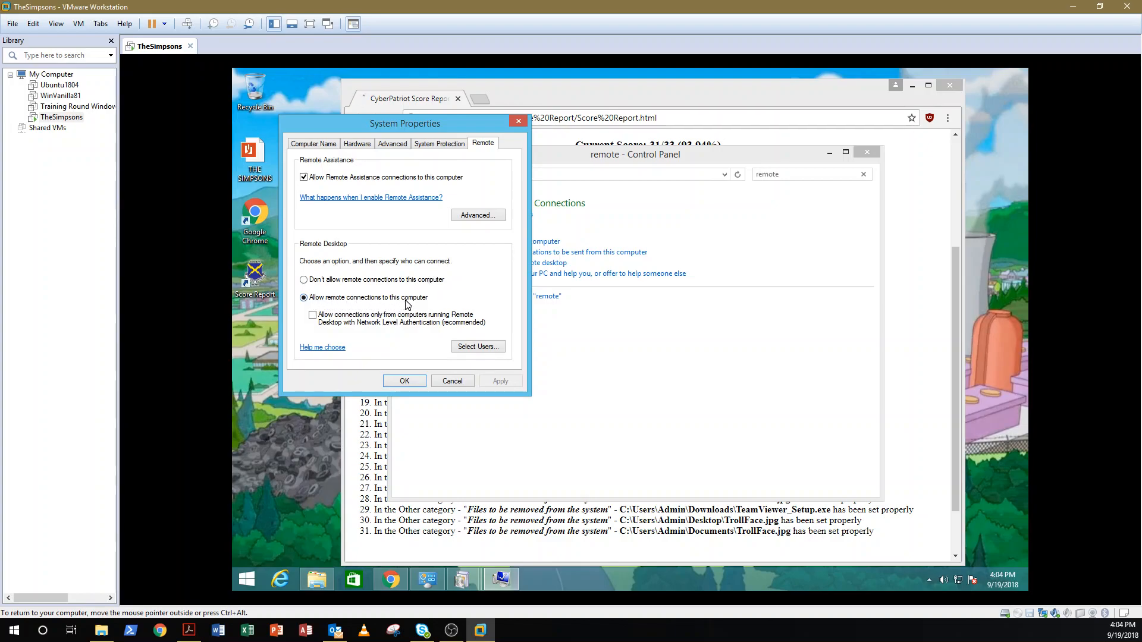
{"action": "left_click", "coordinate": [374, 281]}
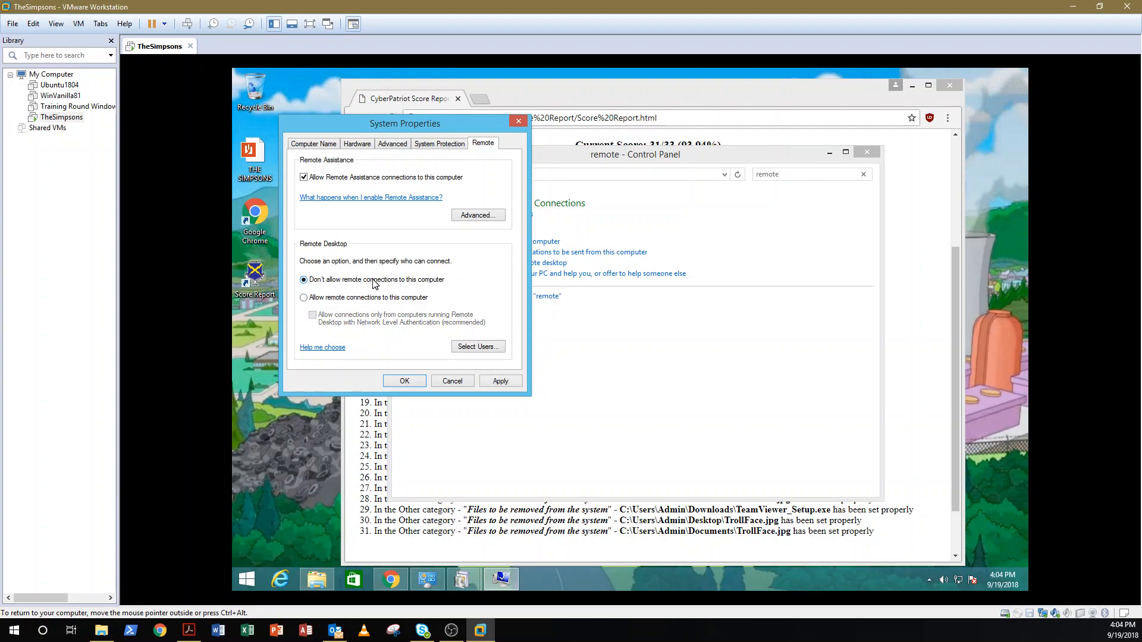
{"action": "left_click", "coordinate": [303, 178]}
{"action": "left_click", "coordinate": [406, 380]}
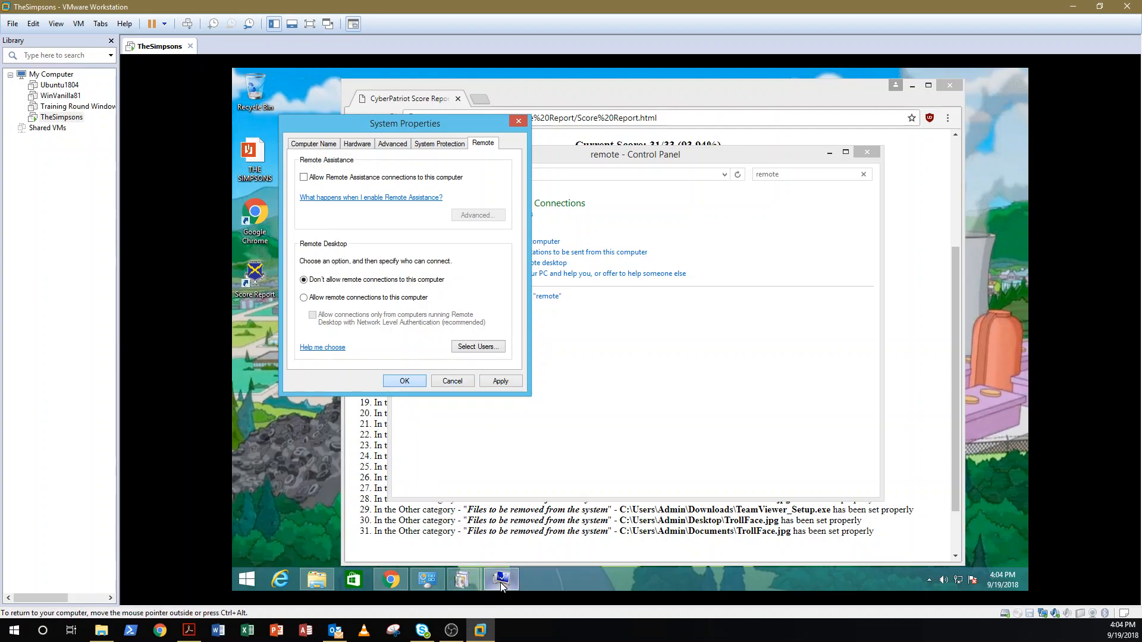
Return to the completed Windows Features change and close its window
{"action": "mouse_move", "coordinate": [458, 586]}
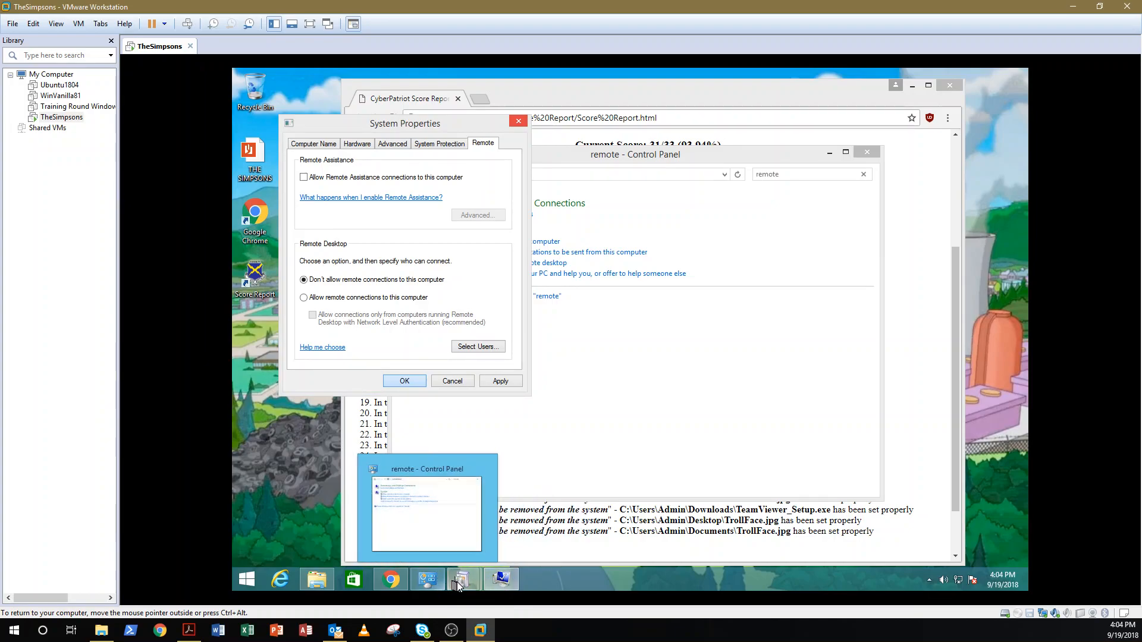
{"action": "left_click", "coordinate": [499, 513]}
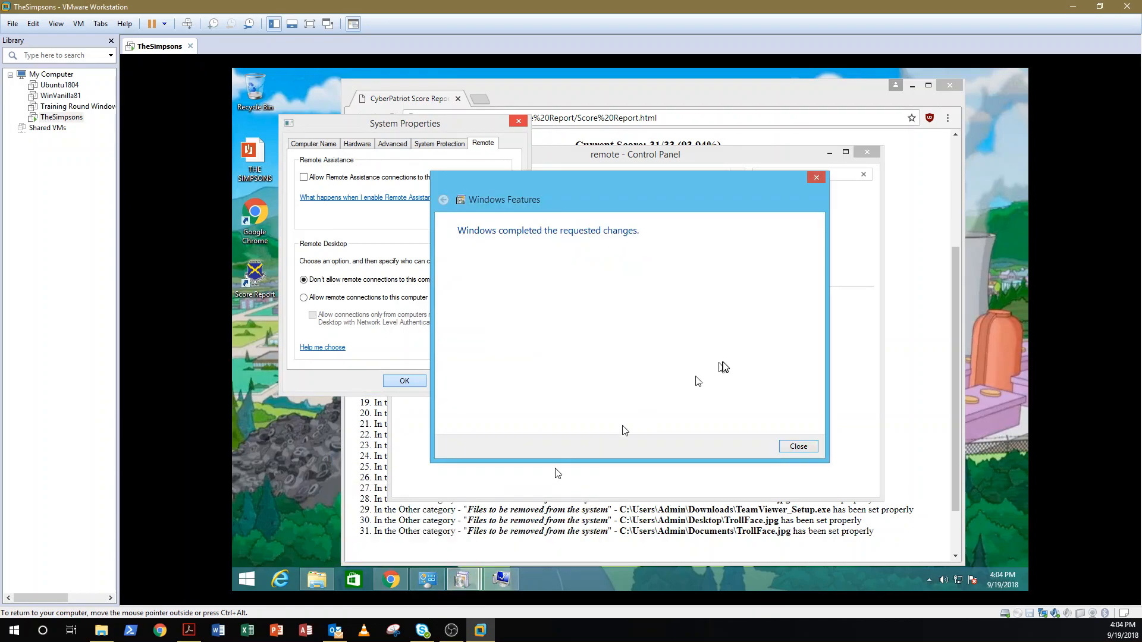
{"action": "left_click", "coordinate": [795, 447]}
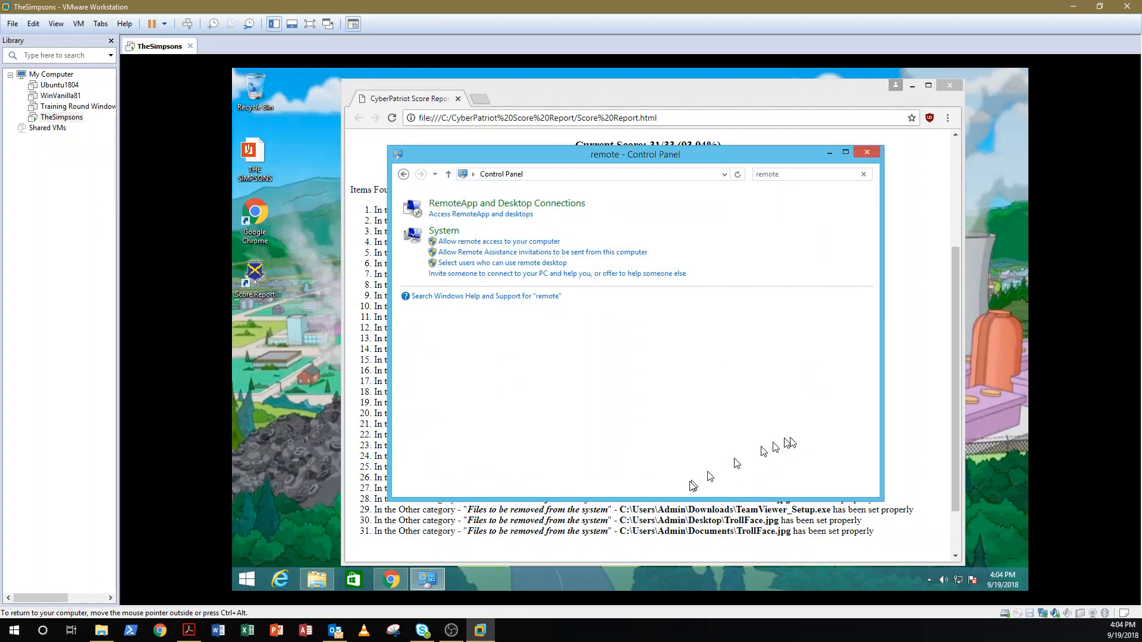
Return to the score report and reload it to see whether the Telnet and remote access fixes are scored
{"action": "left_click", "coordinate": [516, 546]}
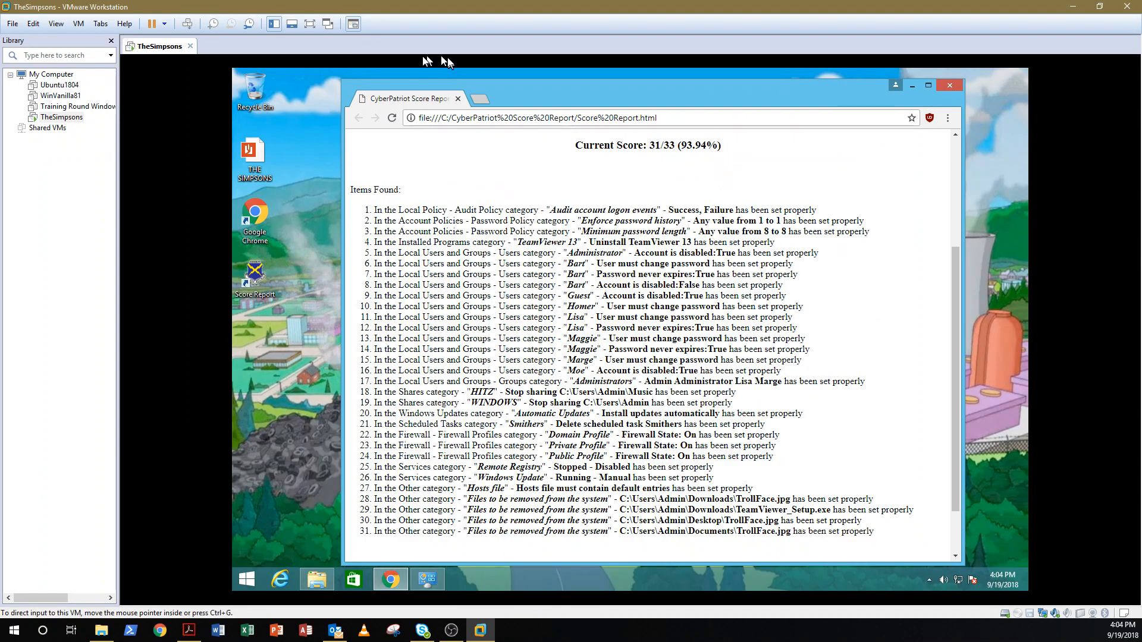
{"action": "left_click", "coordinate": [392, 119]}
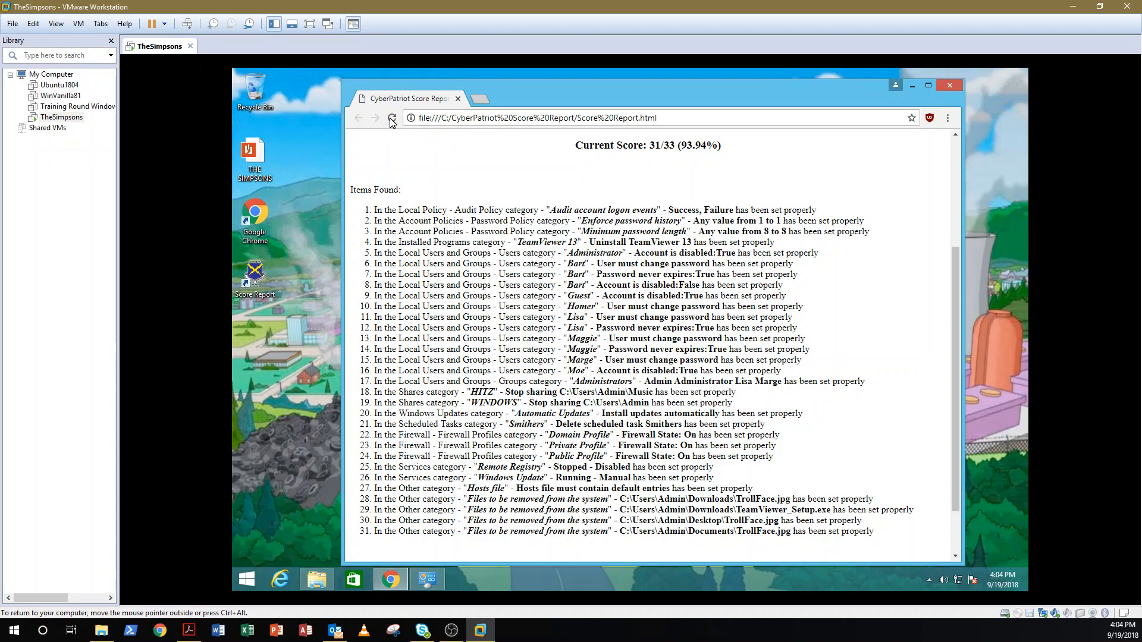
{"action": "left_click", "coordinate": [392, 120]}
Reopen the remote access settings from Control Panel, verify the Remote Assistance and Remote Desktop options, and close them
{"action": "left_click", "coordinate": [427, 579]}
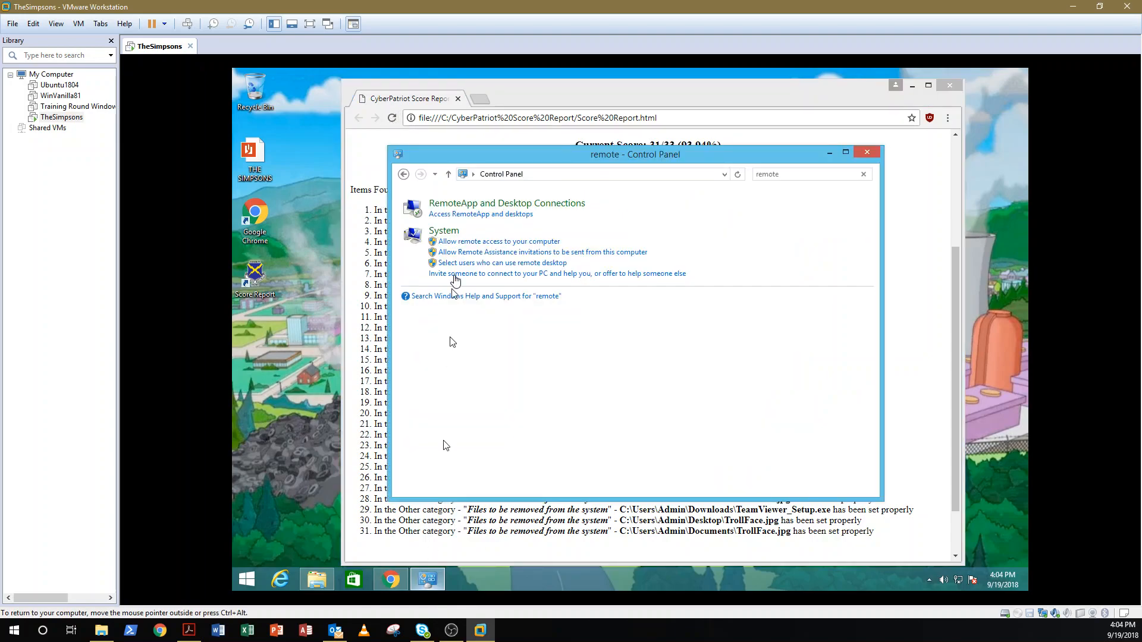
{"action": "left_click", "coordinate": [484, 242]}
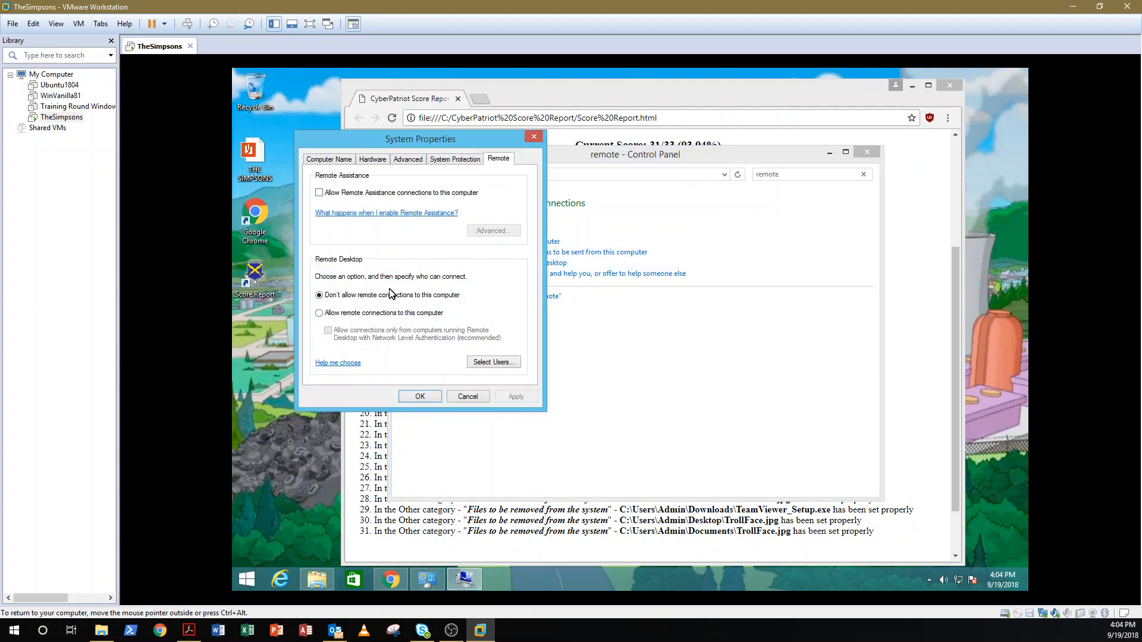
{"action": "left_click", "coordinate": [429, 396]}
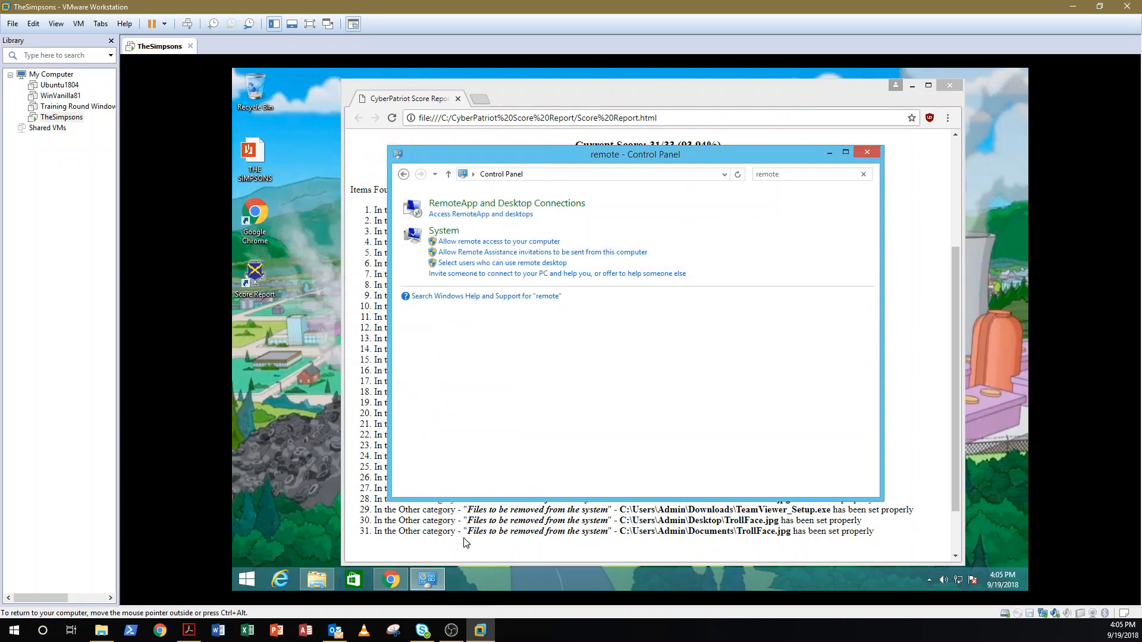
Reload the score report again and review the total score and last score check at the start of the page
{"action": "left_click", "coordinate": [465, 548]}
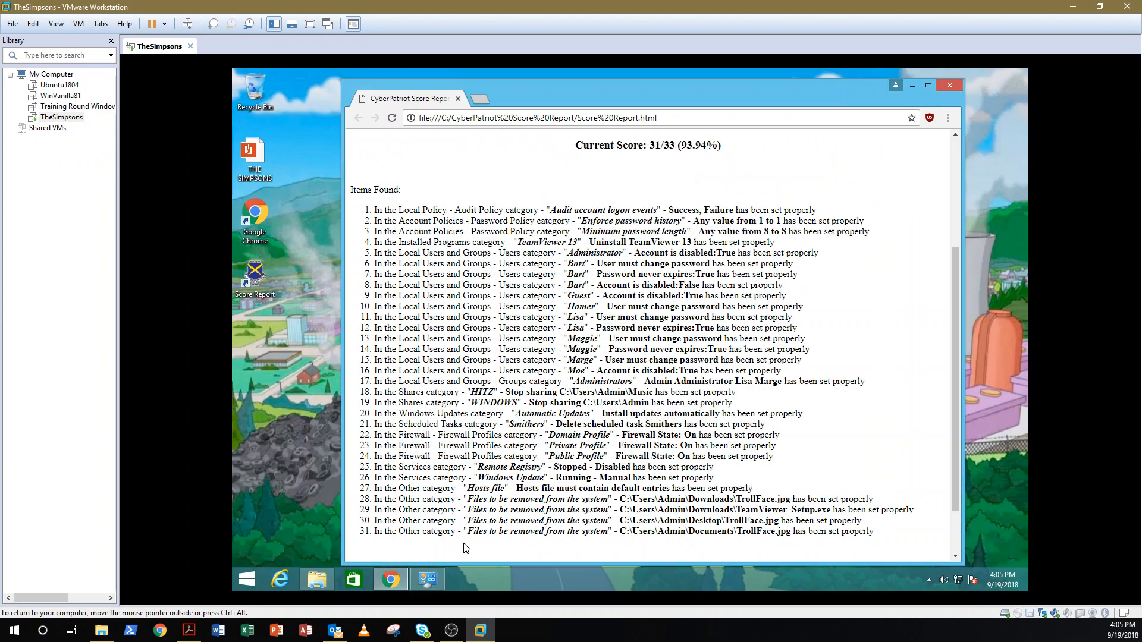
{"action": "left_click", "coordinate": [391, 118]}
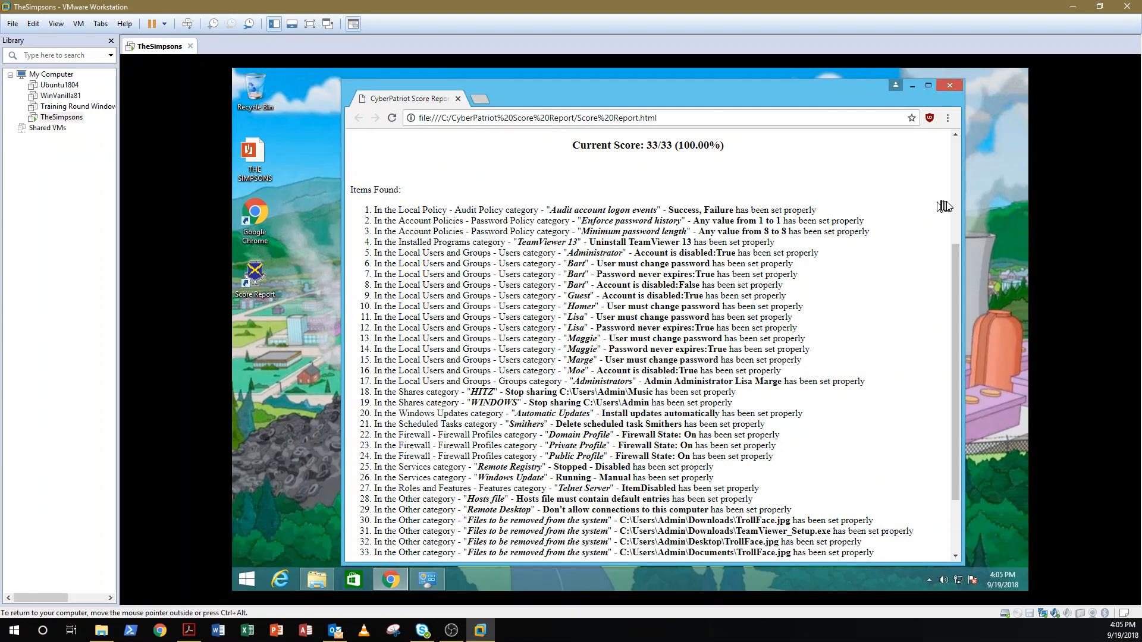
{"action": "scroll", "coordinate": [951, 206], "scroll_direction": "up", "scroll_amount": 3}
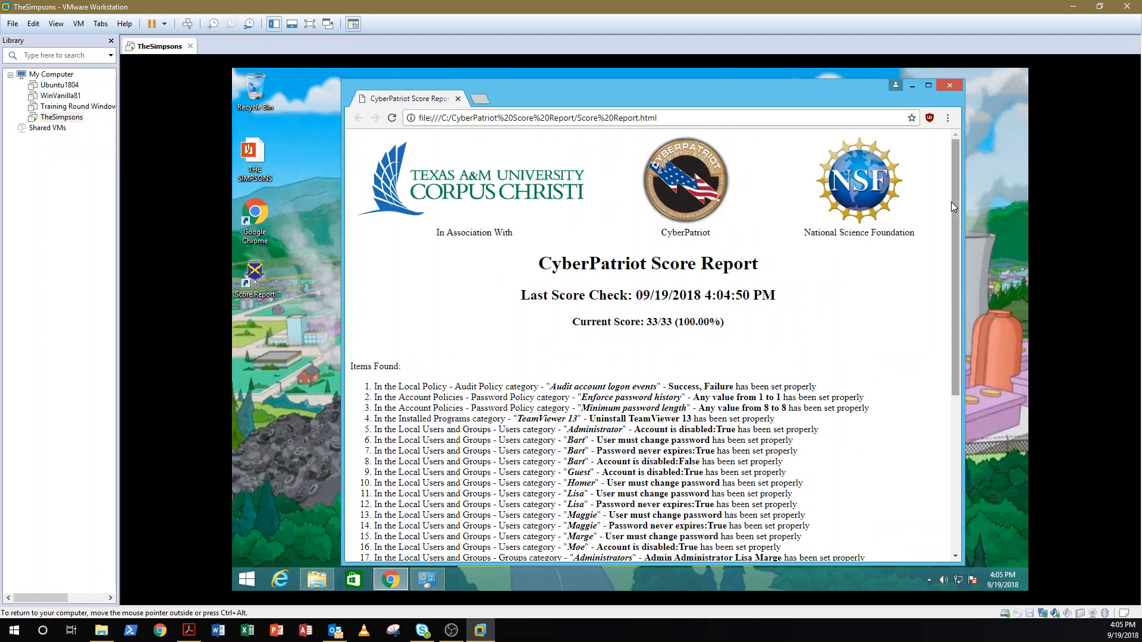